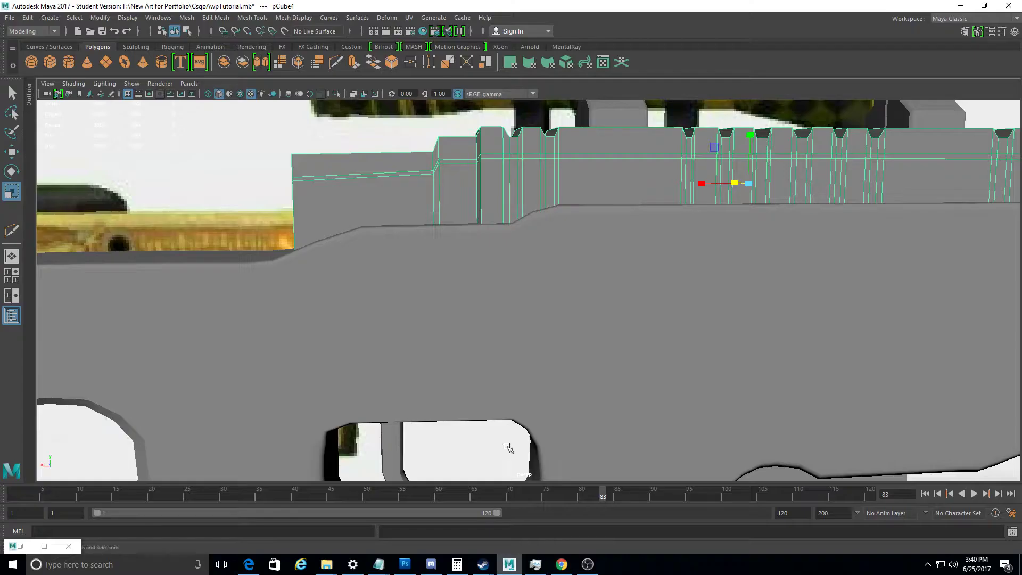
# Insert a horizontal edge loop along the rail's rear block with Multi-Cut and raise it slightly in Y
pyautogui.keyDown('alt'); pyautogui.moveTo(546, 388); pyautogui.dragTo(470, 303); pyautogui.keyUp('alt')
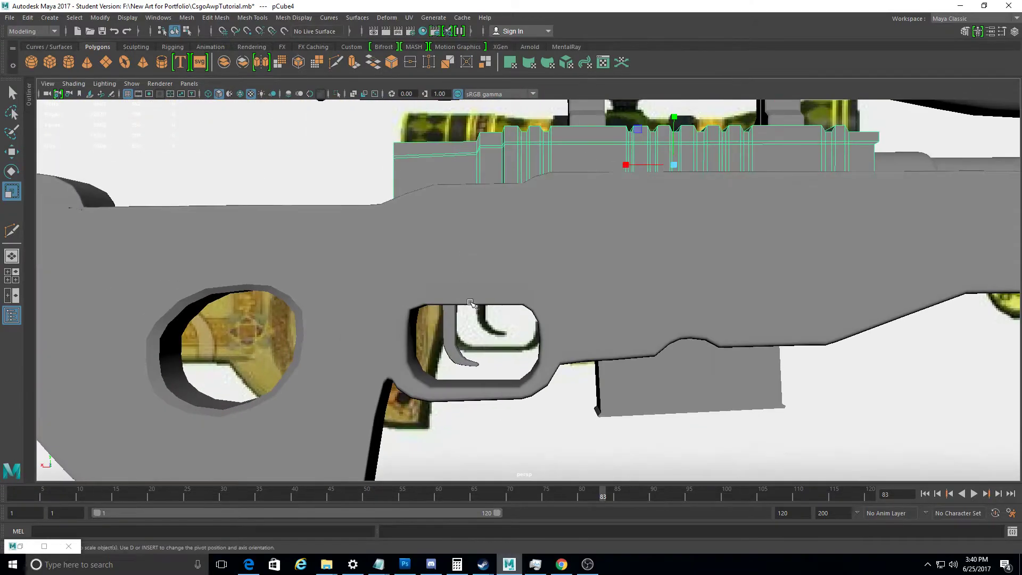
pyautogui.moveTo(454, 189)
pyautogui.keyDown('alt'); pyautogui.mouseDown()
pyautogui.moveTo(451, 276)
pyautogui.moveTo(487, 301)
pyautogui.mouseUp(); pyautogui.keyUp('alt')
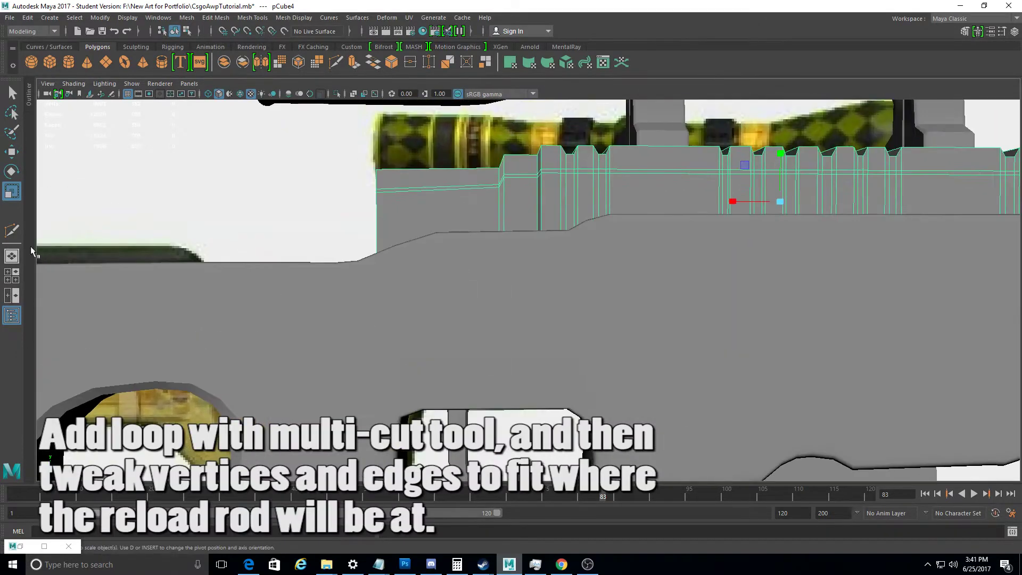
pyautogui.keyDown('ctrl'); pyautogui.click(383, 228); pyautogui.keyUp('ctrl')
pyautogui.keyDown('alt'); pyautogui.moveTo(383, 228); pyautogui.dragTo(409, 250); pyautogui.keyUp('alt')
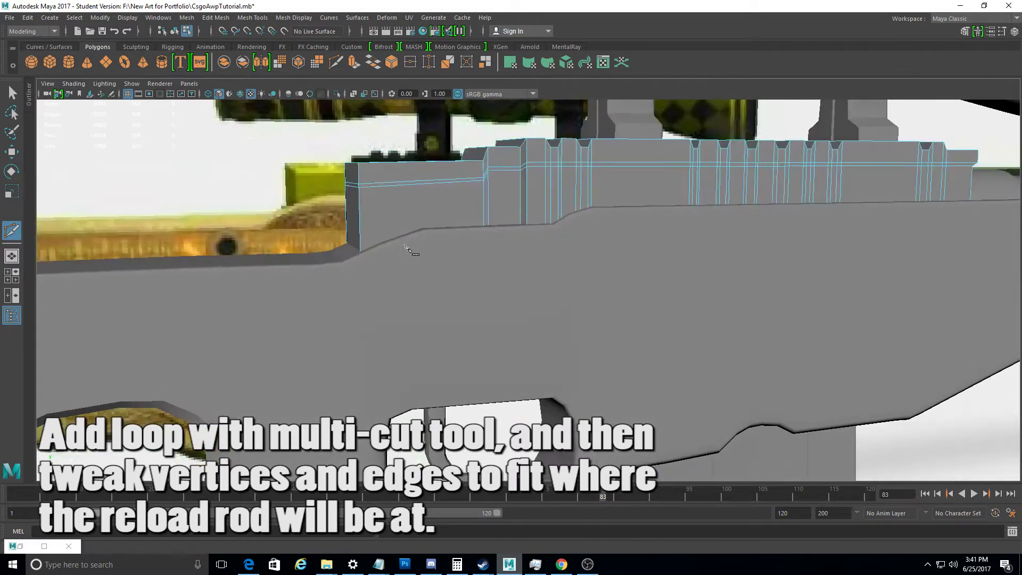
pyautogui.keyDown('ctrl'); pyautogui.click(329, 228); pyautogui.keyUp('ctrl')
pyautogui.moveTo(329, 228)
pyautogui.keyDown('alt'); pyautogui.mouseDown()
pyautogui.moveTo(318, 244)
pyautogui.moveTo(426, 306)
pyautogui.mouseUp(); pyautogui.keyUp('alt')
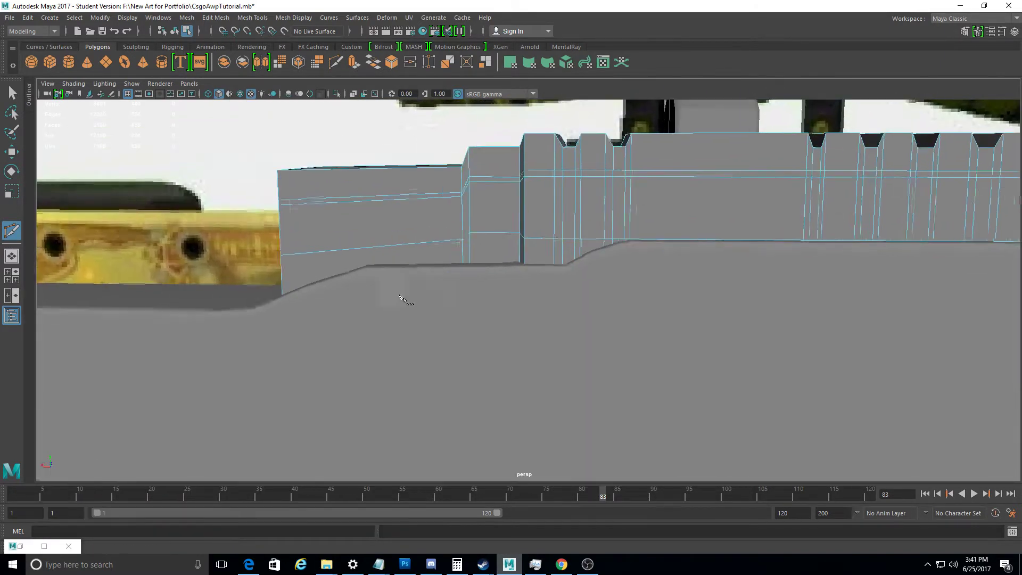
pyautogui.press('w')
pyautogui.moveTo(425, 308)
pyautogui.keyDown('alt'); pyautogui.mouseDown()
pyautogui.moveTo(372, 220)
pyautogui.moveTo(228, 269)
pyautogui.mouseUp(); pyautogui.keyUp('alt')
pyautogui.moveTo(313, 160)
pyautogui.mouseDown()
pyautogui.moveTo(314, 178)
pyautogui.moveTo(307, 157)
pyautogui.moveTo(337, 182)
pyautogui.mouseUp()
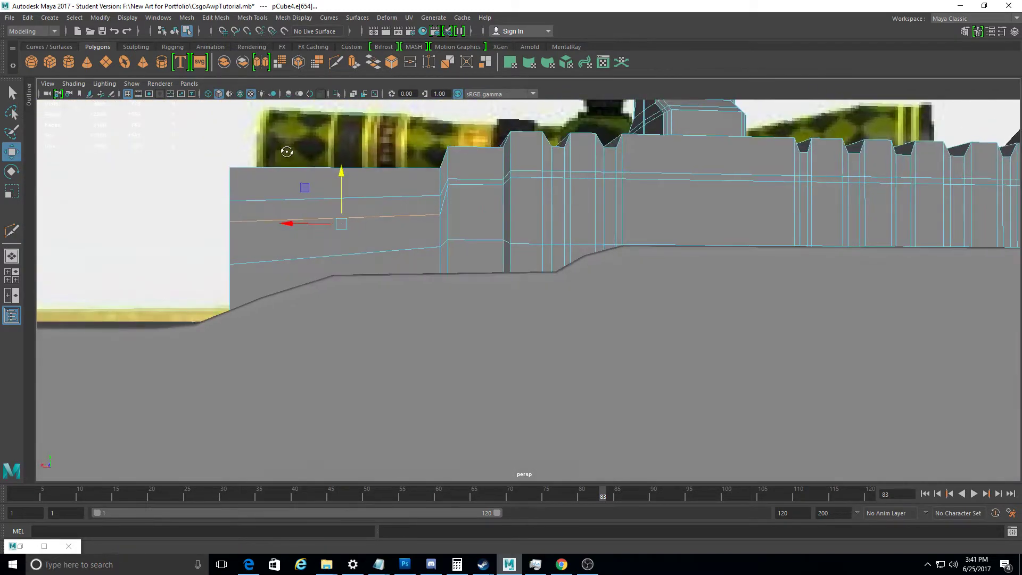
# Select the new loop edge on the rear block and raise it slightly in Y
pyautogui.keyDown('alt'); pyautogui.moveTo(372, 369); pyautogui.dragTo(367, 303); pyautogui.keyUp('alt')
pyautogui.click(399, 194)
pyautogui.moveTo(399, 194)
pyautogui.keyDown('alt'); pyautogui.mouseDown()
pyautogui.moveTo(486, 257)
pyautogui.moveTo(373, 213)
pyautogui.mouseUp(); pyautogui.keyUp('alt')
pyautogui.click(373, 188)
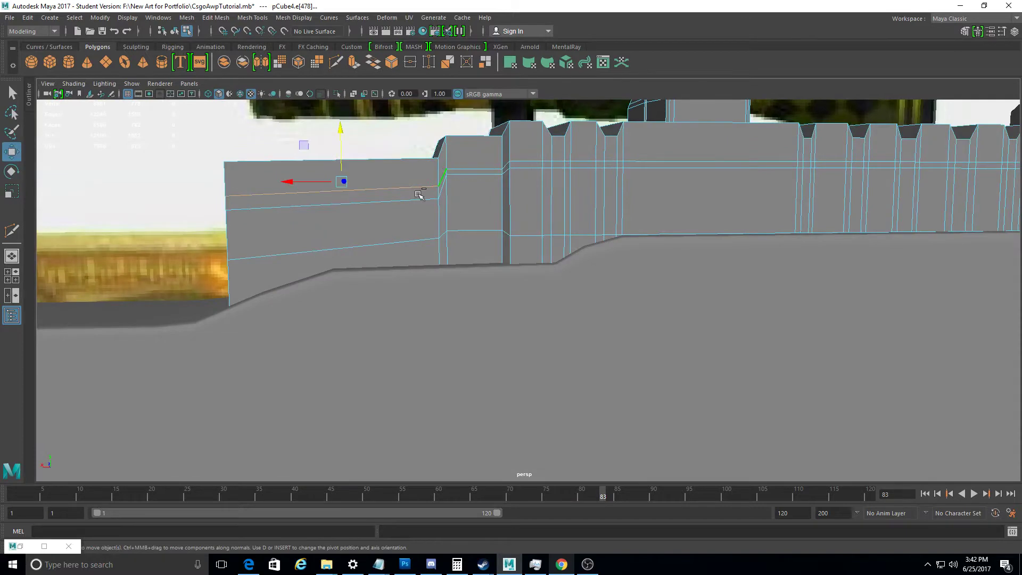
pyautogui.keyDown('alt'); pyautogui.moveTo(442, 177); pyautogui.dragTo(452, 185); pyautogui.keyUp('alt')
pyautogui.keyDown('alt'); pyautogui.moveTo(403, 210); pyautogui.dragTo(272, 234); pyautogui.keyUp('alt')
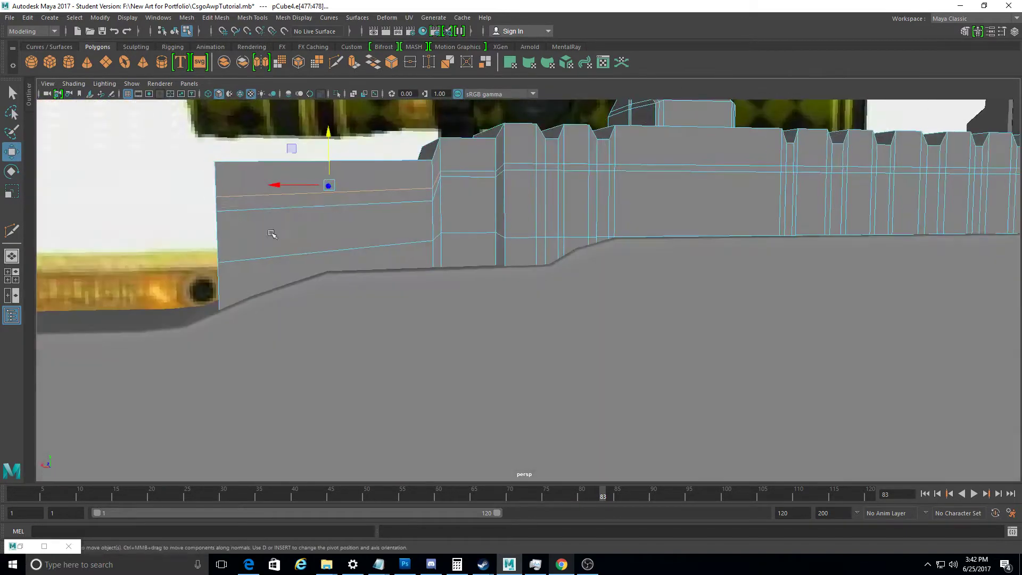
pyautogui.moveTo(325, 141); pyautogui.dragTo(326, 135)
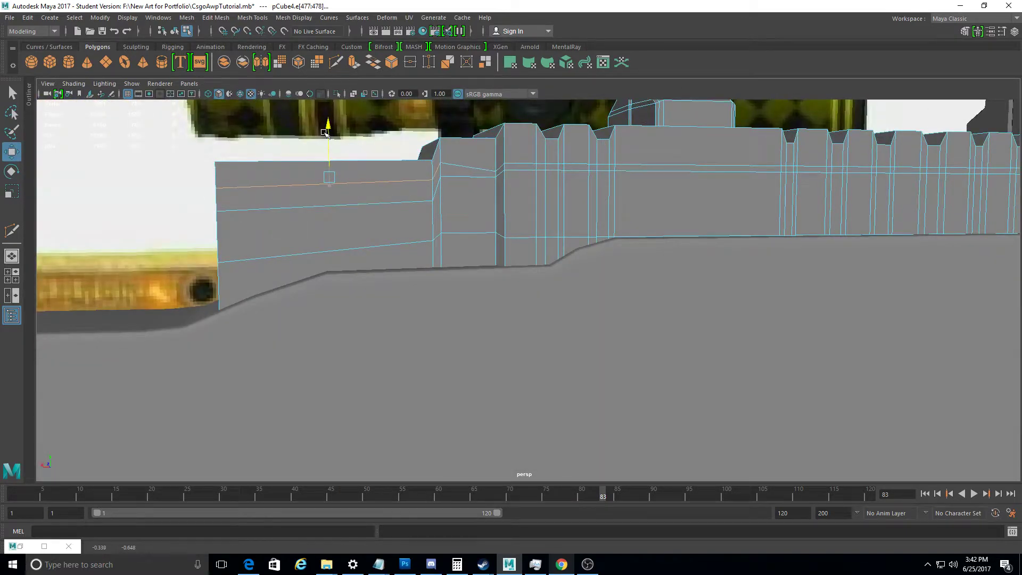
# In vertex mode, nudge individual loop vertices up so the cut line runs straight
pyautogui.moveTo(475, 169); pyautogui.dragTo(488, 163, button='right')
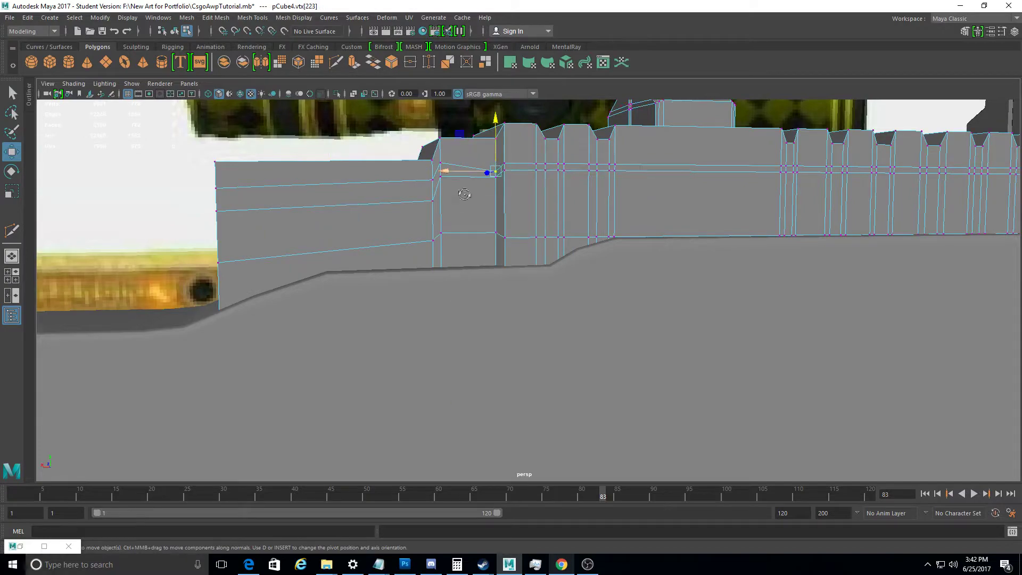
pyautogui.keyDown('alt'); pyautogui.moveTo(464, 194); pyautogui.dragTo(644, 198); pyautogui.keyUp('alt')
pyautogui.click(447, 198)
pyautogui.keyDown('alt'); pyautogui.moveTo(447, 199); pyautogui.dragTo(298, 191); pyautogui.keyUp('alt')
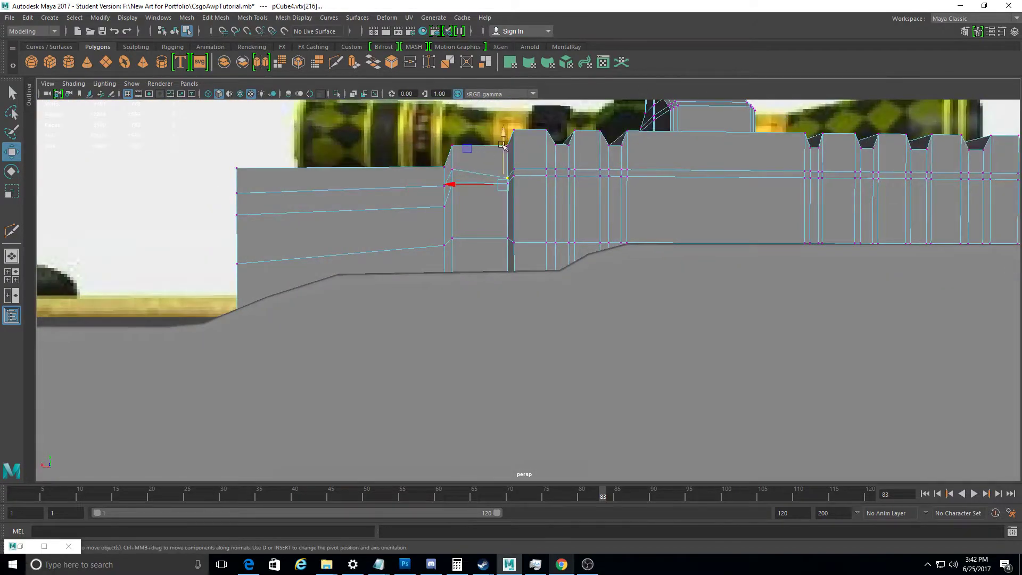
pyautogui.moveTo(502, 145)
pyautogui.mouseDown()
pyautogui.moveTo(504, 135)
pyautogui.moveTo(454, 245)
pyautogui.mouseUp()
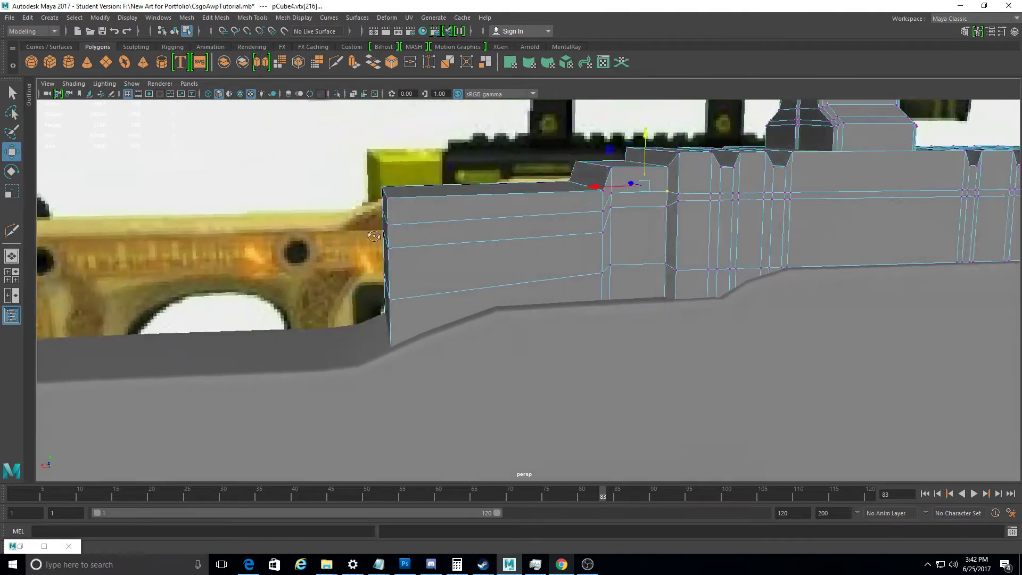
pyautogui.keyDown('alt'); pyautogui.moveTo(454, 246); pyautogui.dragTo(502, 233, button='middle'); pyautogui.keyUp('alt')
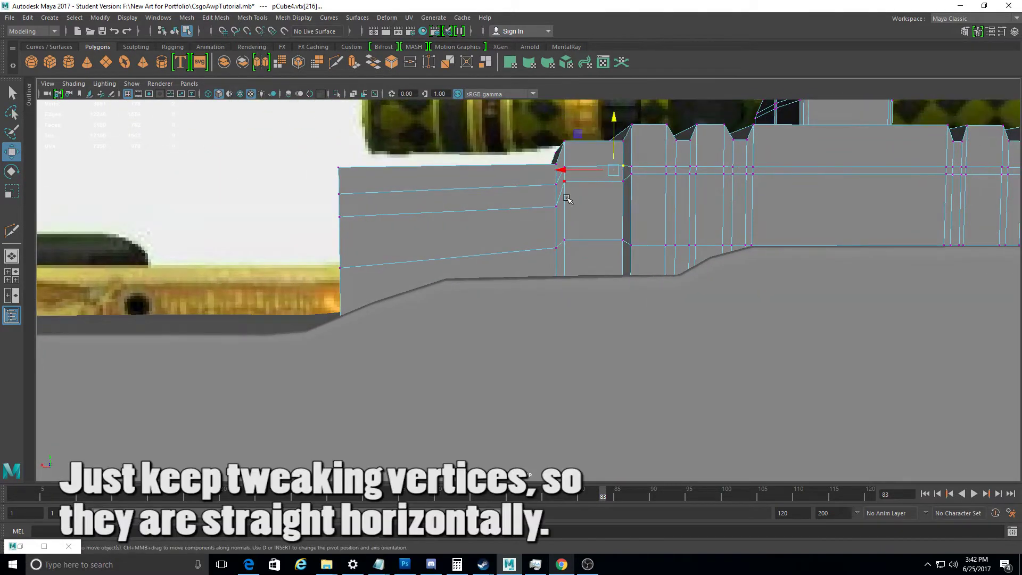
# Select the corner and step vertices and scale them in Y to flatten them
pyautogui.moveTo(568, 161)
pyautogui.keyDown('alt'); pyautogui.mouseDown()
pyautogui.moveTo(583, 201)
pyautogui.moveTo(379, 182)
pyautogui.moveTo(564, 122)
pyautogui.moveTo(572, 146)
pyautogui.mouseUp(); pyautogui.keyUp('alt')
pyautogui.click(410, 192)
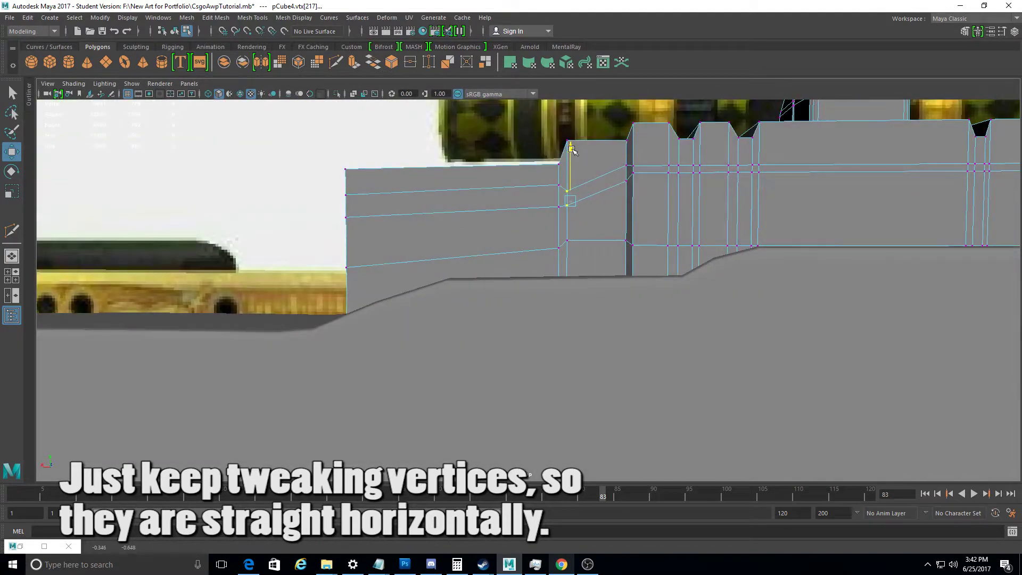
pyautogui.click(9, 195)
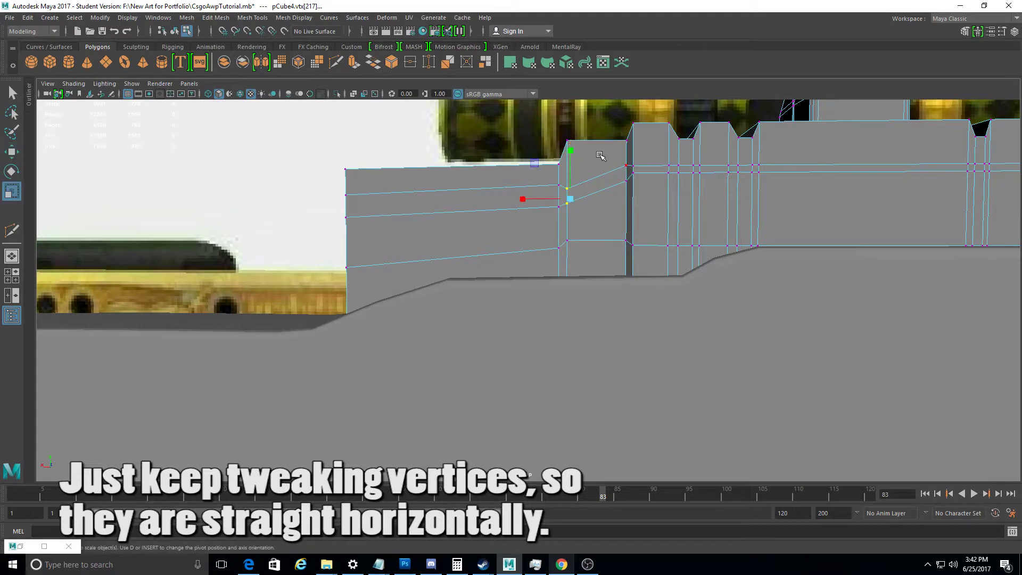
pyautogui.moveTo(574, 131)
pyautogui.keyDown('alt'); pyautogui.mouseDown()
pyautogui.moveTo(533, 159)
pyautogui.moveTo(558, 175)
pyautogui.mouseUp(); pyautogui.keyUp('alt')
pyautogui.click(624, 172)
pyautogui.click(638, 176)
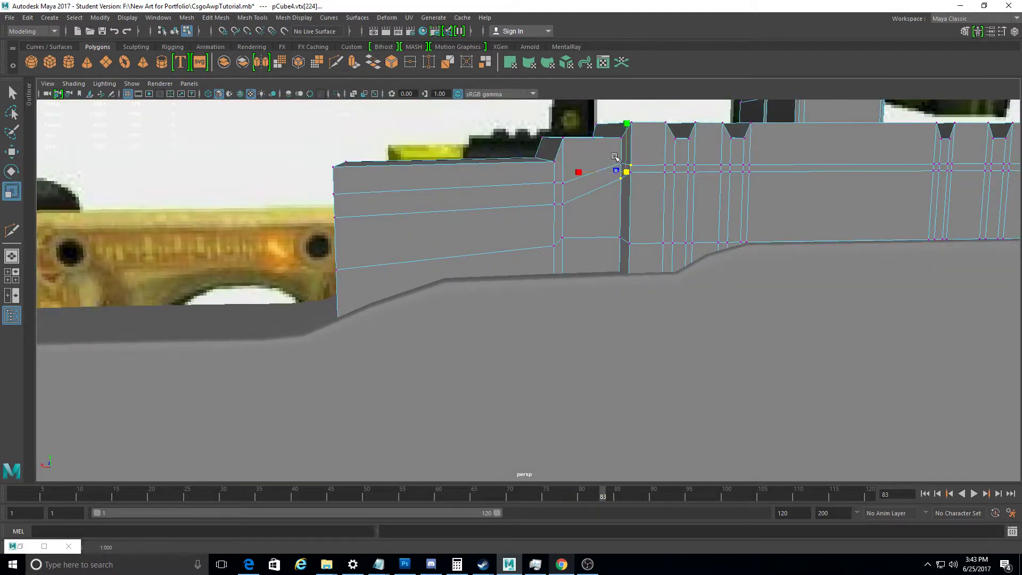
pyautogui.moveTo(624, 163)
pyautogui.keyDown('alt'); pyautogui.mouseDown()
pyautogui.moveTo(646, 228)
pyautogui.moveTo(597, 315)
pyautogui.mouseUp(); pyautogui.keyUp('alt')
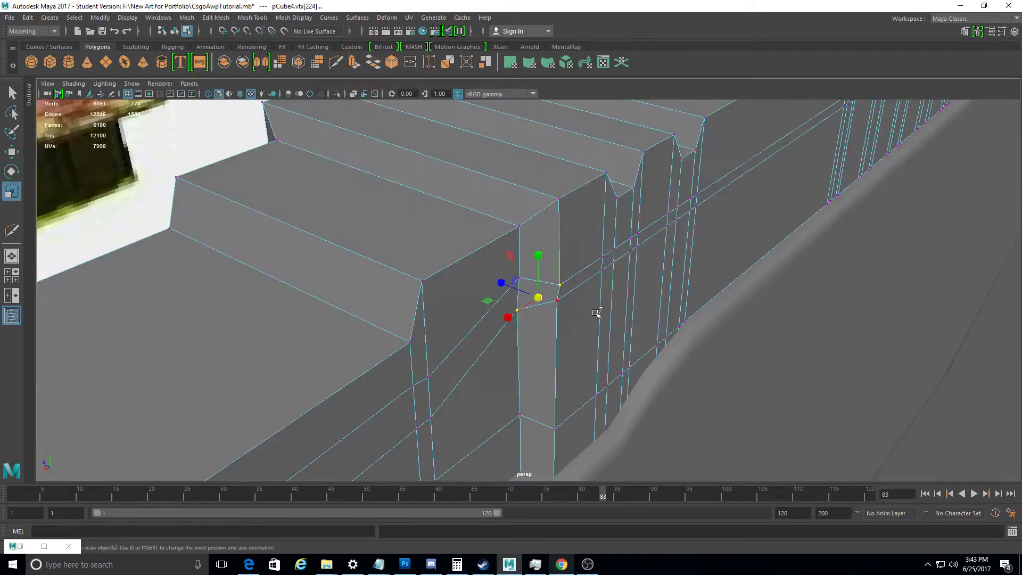
# Shift the vertex pair at the step vertically so it lines up level
pyautogui.click(11, 152)
pyautogui.keyDown('shift'); pyautogui.click(557, 300); pyautogui.keyUp('shift')
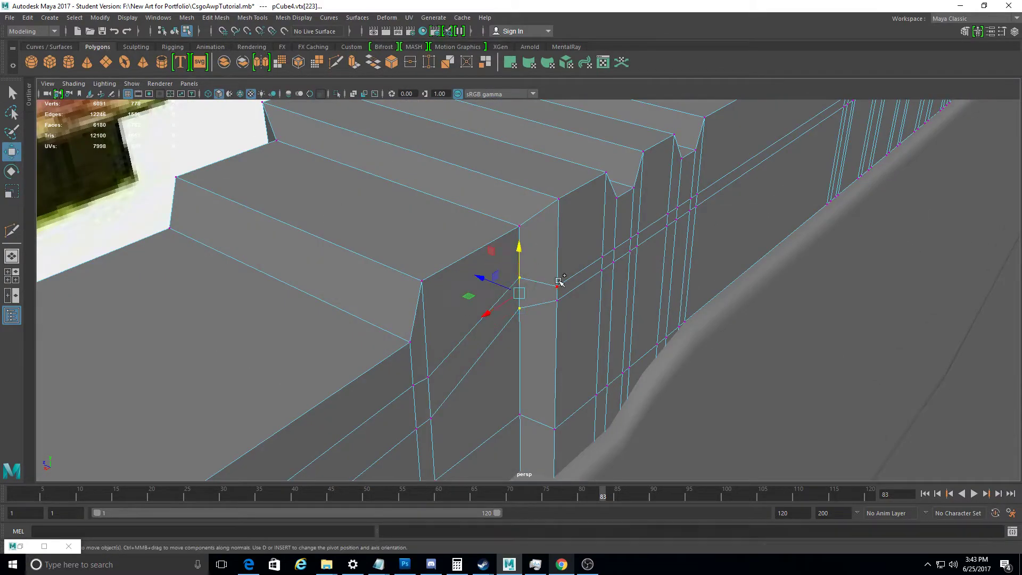
pyautogui.keyDown('alt'); pyautogui.moveTo(430, 307); pyautogui.dragTo(598, 278); pyautogui.keyUp('alt')
pyautogui.moveTo(538, 251)
pyautogui.mouseDown()
pyautogui.moveTo(605, 283)
pyautogui.moveTo(631, 326)
pyautogui.moveTo(866, 228)
pyautogui.mouseUp()
pyautogui.moveTo(616, 229)
pyautogui.mouseDown()
pyautogui.moveTo(629, 231)
pyautogui.moveTo(419, 257)
pyautogui.mouseUp()
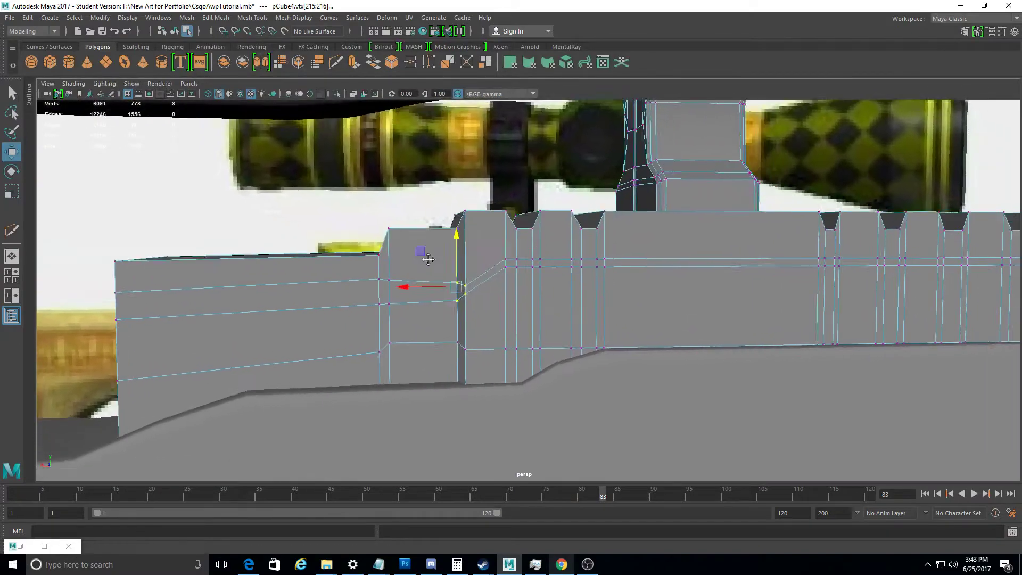
pyautogui.keyDown('alt'); pyautogui.moveTo(418, 257); pyautogui.dragTo(461, 229); pyautogui.keyUp('alt')
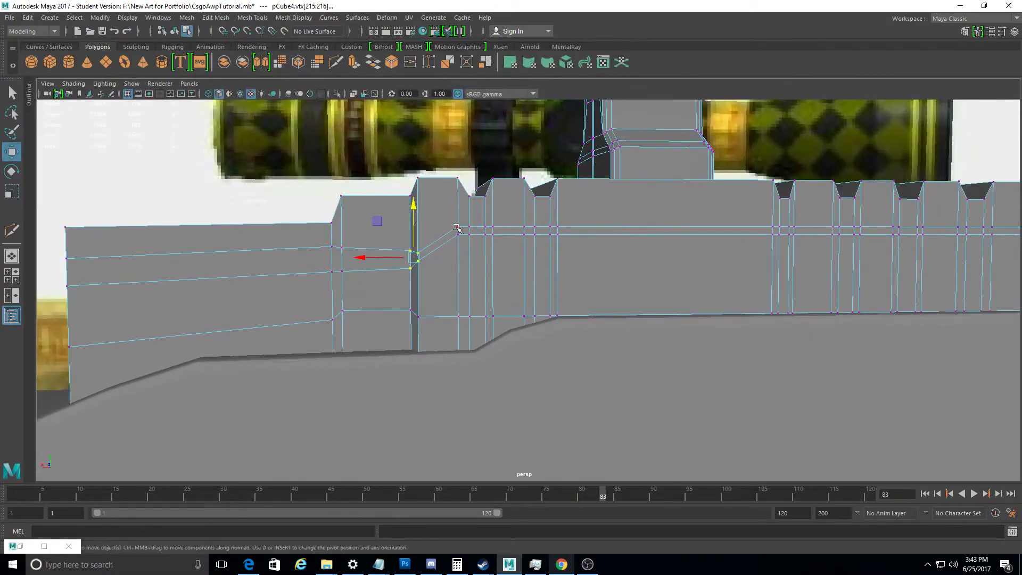
# Marquee-select the loop's vertex row across the middle rail and lower it in Y
pyautogui.moveTo(580, 221)
pyautogui.mouseDown()
pyautogui.moveTo(471, 246)
pyautogui.moveTo(554, 234)
pyautogui.mouseUp()
pyautogui.click(570, 235)
pyautogui.moveTo(561, 173); pyautogui.dragTo(564, 200)
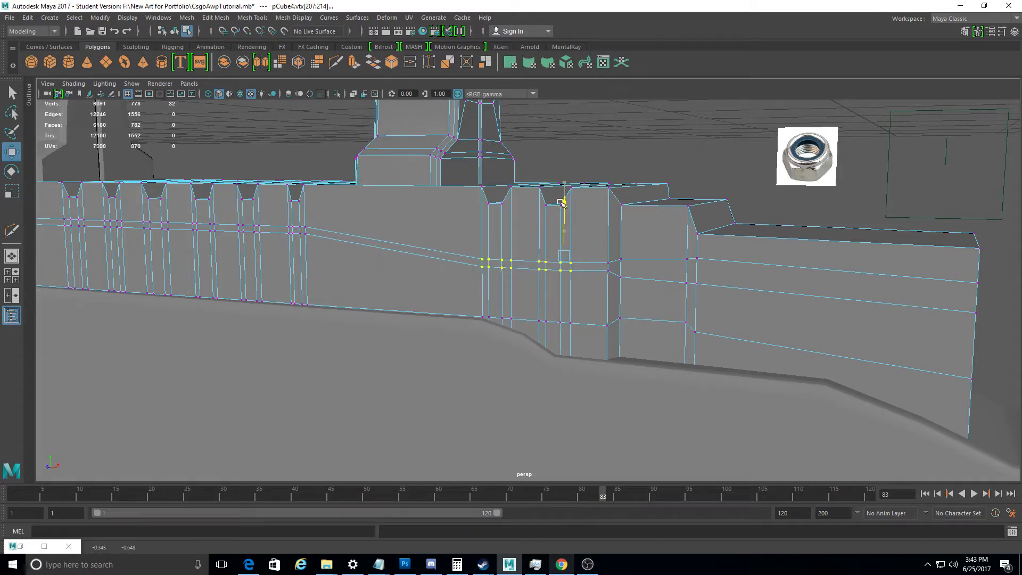
pyautogui.keyDown('shift'); pyautogui.click(609, 260); pyautogui.keyUp('shift')
pyautogui.keyDown('alt'); pyautogui.moveTo(612, 262); pyautogui.dragTo(381, 290); pyautogui.keyUp('alt')
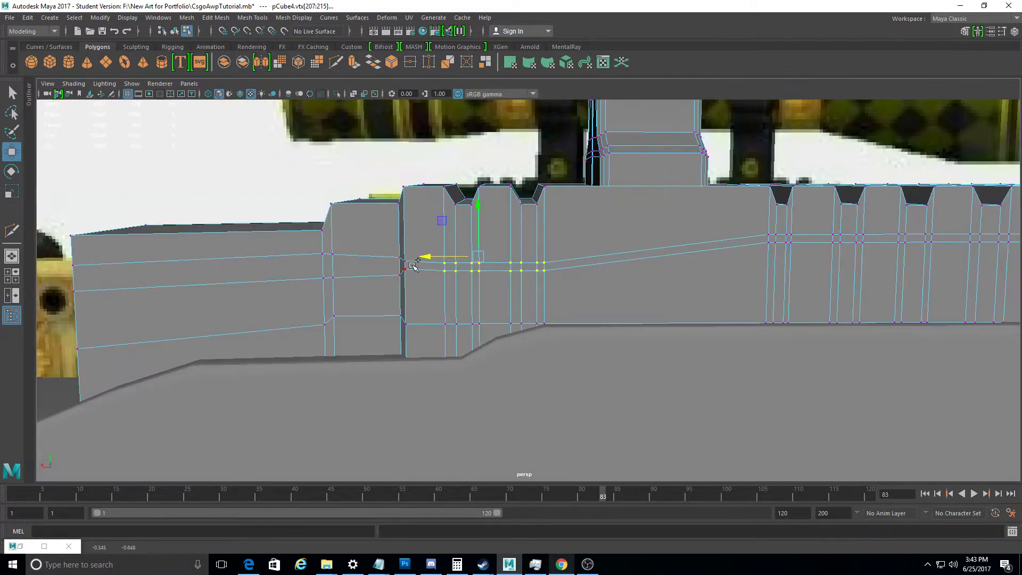
# Scale the selected vertex rows slightly in Y to spread them, then select the rear-block corner vertex
pyautogui.press('r')
pyautogui.moveTo(478, 204); pyautogui.dragTo(472, 184)
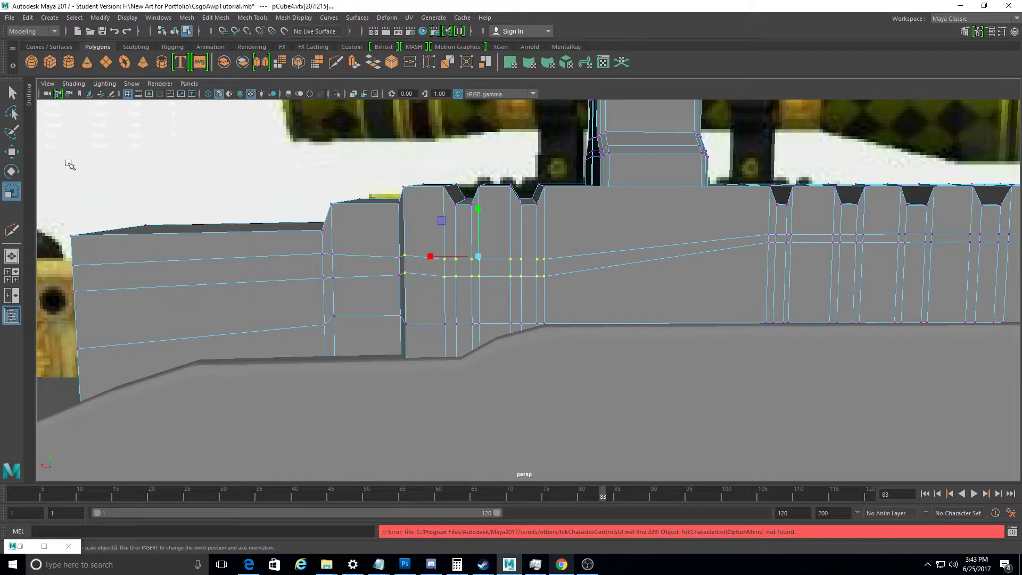
pyautogui.click(11, 151)
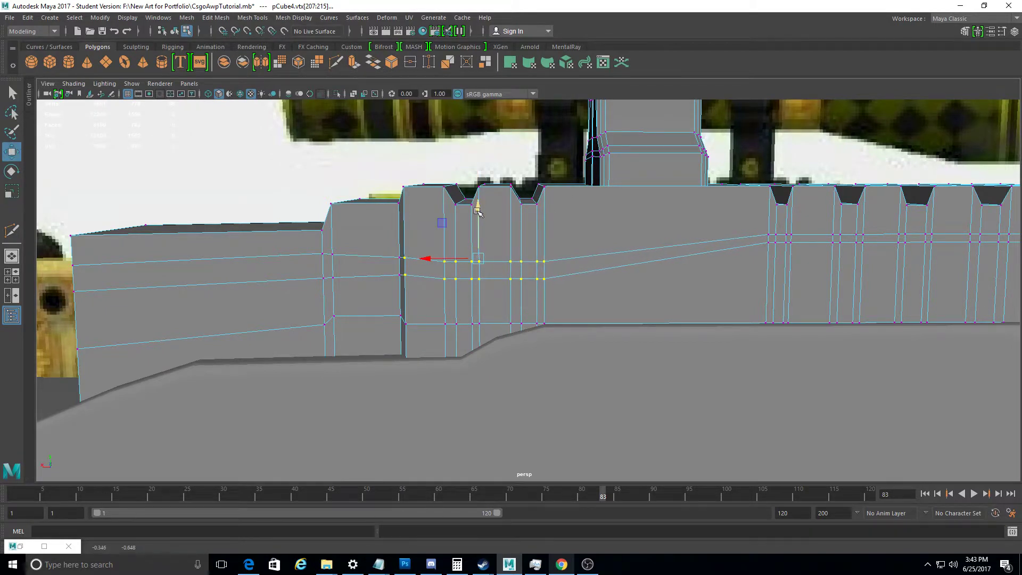
pyautogui.keyDown('alt'); pyautogui.moveTo(558, 272); pyautogui.dragTo(564, 288); pyautogui.keyUp('alt')
pyautogui.keyDown('alt'); pyautogui.moveTo(415, 268); pyautogui.dragTo(494, 270); pyautogui.keyUp('alt')
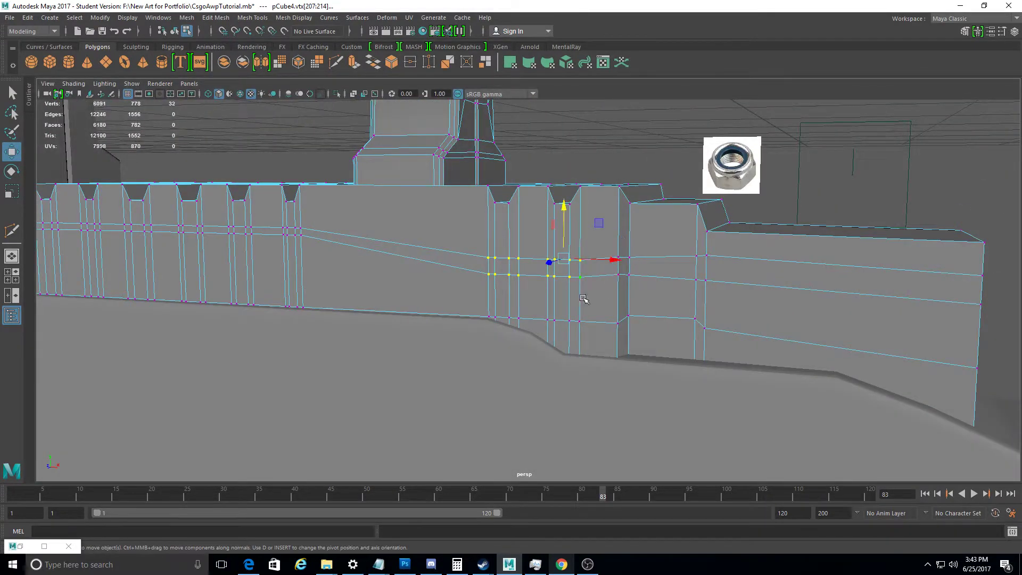
pyautogui.keyDown('alt'); pyautogui.moveTo(610, 280); pyautogui.dragTo(588, 223); pyautogui.keyUp('alt')
pyautogui.moveTo(558, 254)
pyautogui.keyDown('alt'); pyautogui.mouseDown()
pyautogui.moveTo(506, 224)
pyautogui.moveTo(467, 266)
pyautogui.moveTo(563, 218)
pyautogui.moveTo(561, 207)
pyautogui.moveTo(459, 232)
pyautogui.moveTo(518, 274)
pyautogui.mouseUp(); pyautogui.keyUp('alt')
pyautogui.click(504, 225)
# Zoom in on the rear block and select pairs of loop vertices along the step
pyautogui.scroll(-3, 518, 274)
pyautogui.scroll(2, 696, 285)
pyautogui.scroll(3, 498, 281)
pyautogui.scroll(2, 554, 290)
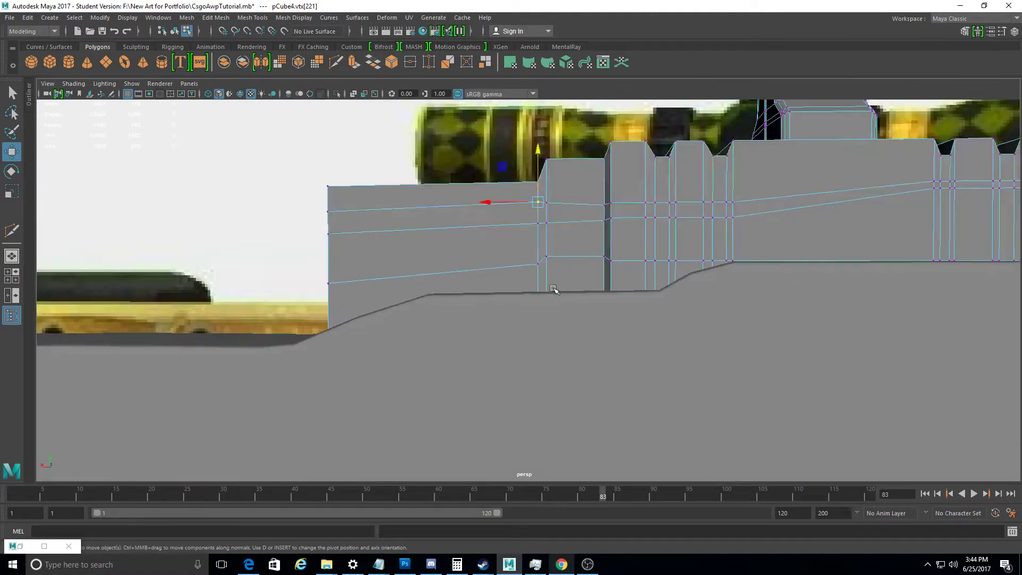
pyautogui.keyDown('alt'); pyautogui.moveTo(554, 289); pyautogui.dragTo(576, 292, button='middle'); pyautogui.keyUp('alt')
pyautogui.scroll(1, 623, 251)
pyautogui.scroll(2, 589, 183)
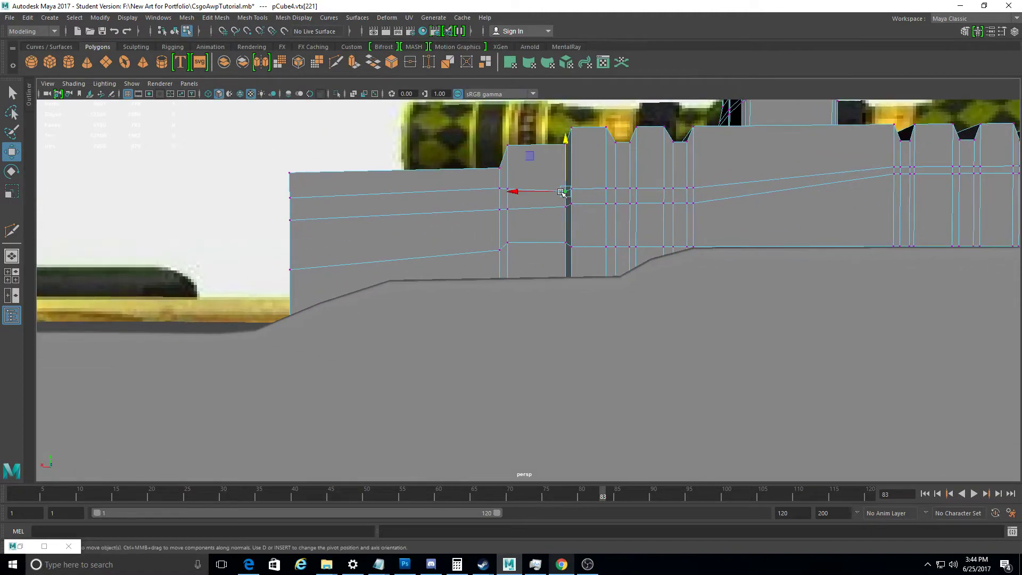
pyautogui.keyDown('shift'); pyautogui.click(588, 186); pyautogui.keyUp('shift')
pyautogui.moveTo(588, 187)
pyautogui.keyDown('alt'); pyautogui.mouseDown()
pyautogui.moveTo(453, 196)
pyautogui.moveTo(575, 152)
pyautogui.mouseUp(); pyautogui.keyUp('alt')
pyautogui.keyDown('shift'); pyautogui.click(459, 201); pyautogui.keyUp('shift')
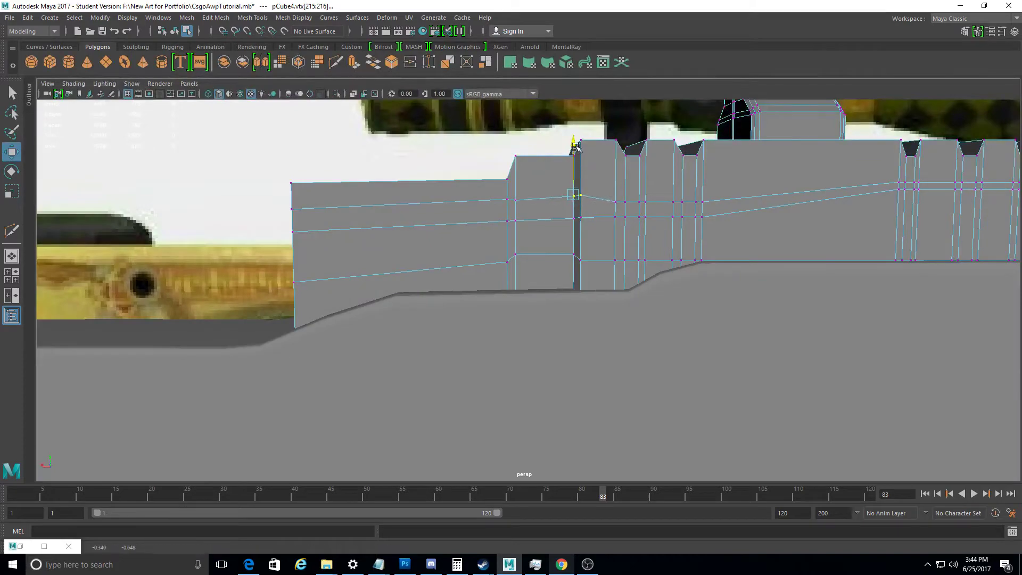
pyautogui.click(543, 181)
pyautogui.moveTo(542, 181)
pyautogui.keyDown('alt'); pyautogui.mouseDown()
pyautogui.moveTo(543, 266)
pyautogui.moveTo(506, 212)
pyautogui.moveTo(337, 167)
pyautogui.mouseUp(); pyautogui.keyUp('alt')
pyautogui.click(507, 212)
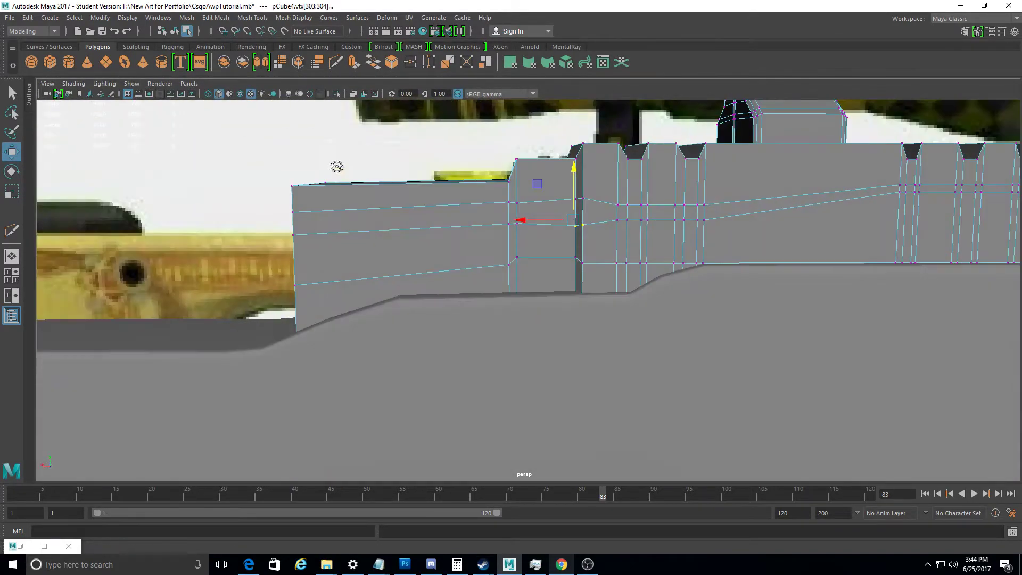
pyautogui.keyDown('shift'); pyautogui.click(530, 204); pyautogui.keyUp('shift')
pyautogui.keyDown('alt'); pyautogui.moveTo(531, 204); pyautogui.dragTo(478, 200); pyautogui.keyUp('alt')
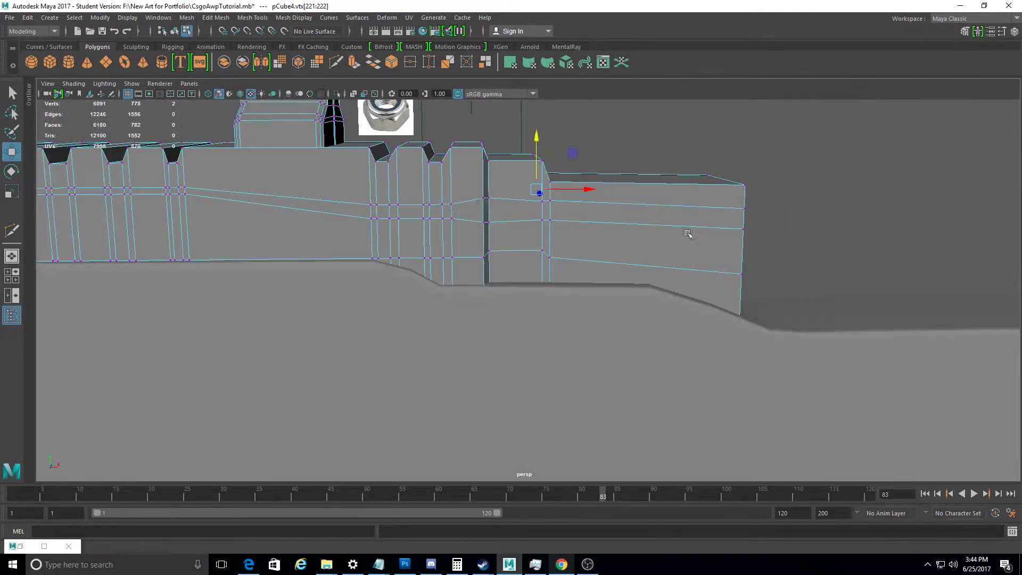
# Undo recent selection changes back to the earlier vertex pair selection
pyautogui.hotkey('ctrl', 'z')
pyautogui.hotkey('ctrl', 'z')
pyautogui.hotkey('ctrl', 'z')
pyautogui.hotkey('ctrl', 'z')
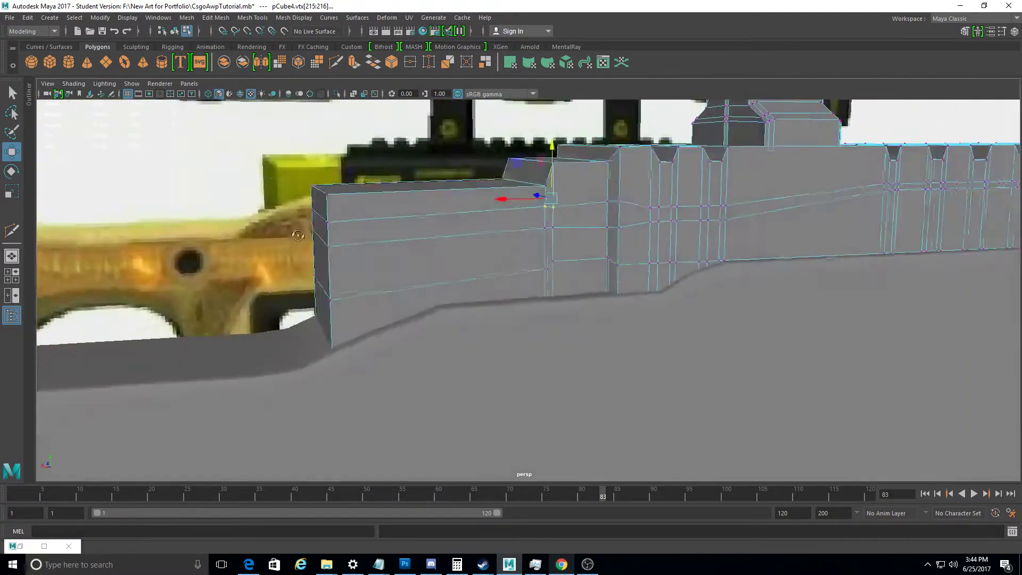
pyautogui.hotkey('ctrl', 'z')
pyautogui.hotkey('ctrl', 'z')
pyautogui.hotkey('ctrl', 'z')
pyautogui.hotkey('ctrl', 'z')
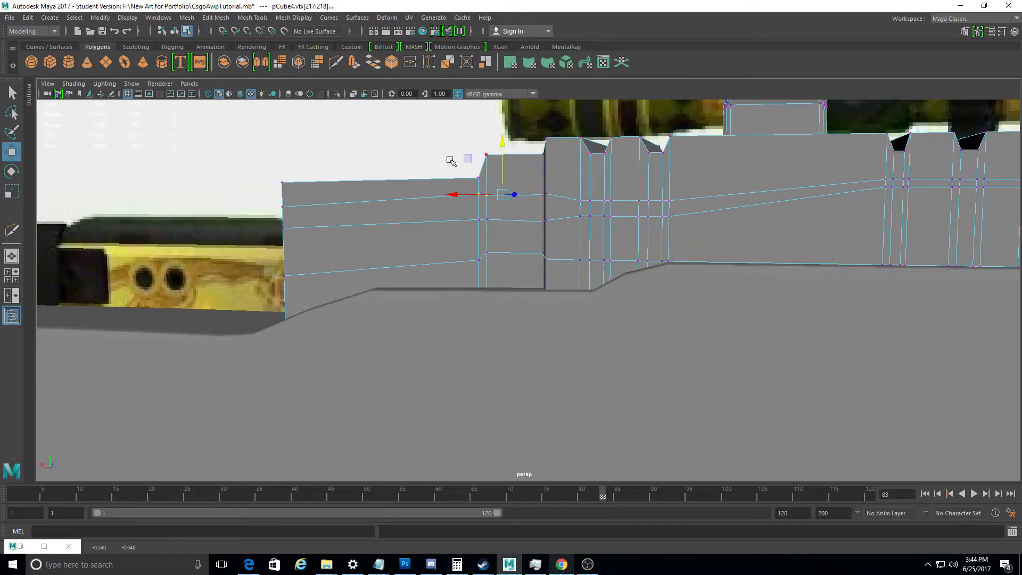
pyautogui.hotkey('ctrl', 'z')
pyautogui.hotkey('ctrl', 'z')
pyautogui.hotkey('ctrl', 'z')
pyautogui.hotkey('ctrl', 'z')
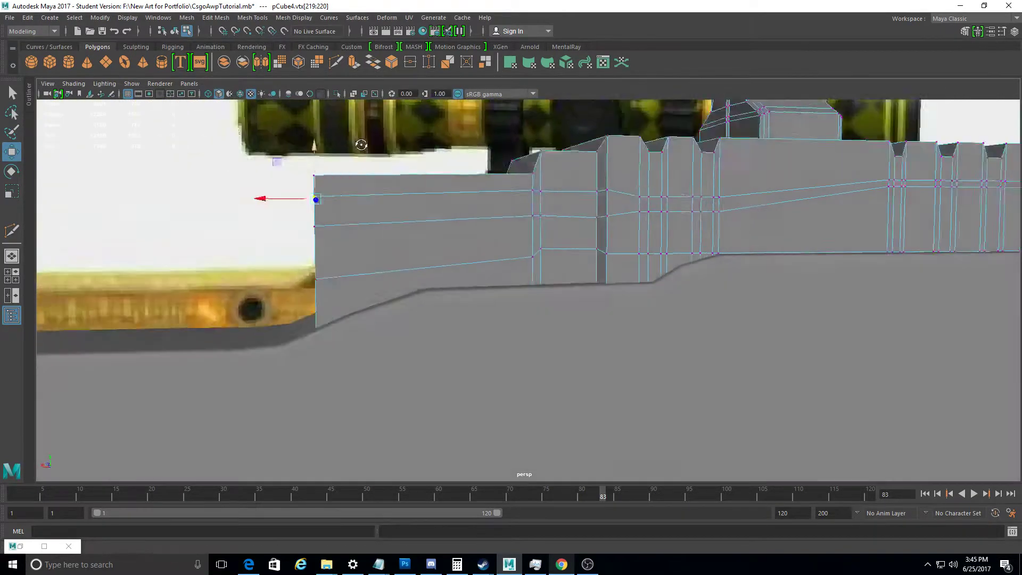
pyautogui.hotkey('ctrl', 'z')
pyautogui.hotkey('ctrl', 'z')
pyautogui.hotkey('ctrl', 'z')
pyautogui.hotkey('ctrl', 'z')
pyautogui.hotkey('ctrl', 'z')
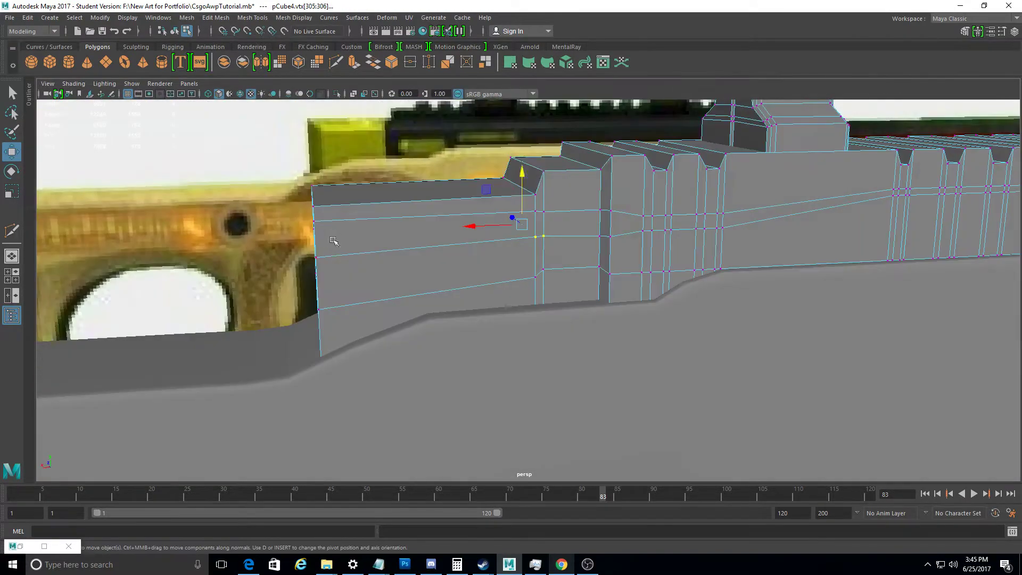
pyautogui.hotkey('ctrl', 'z')
pyautogui.hotkey('ctrl', 'z')
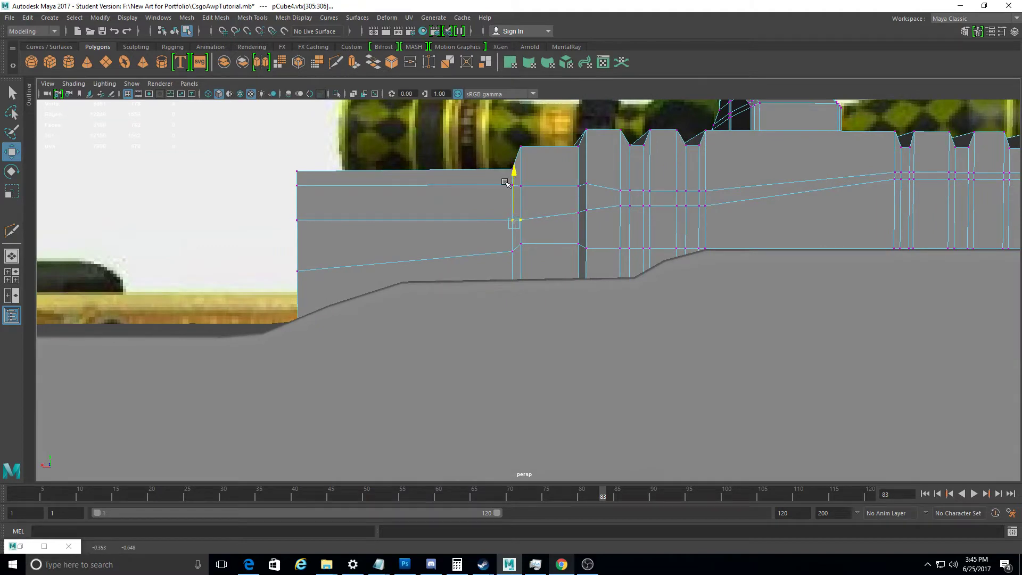
pyautogui.click(585, 210)
pyautogui.keyDown('alt'); pyautogui.moveTo(586, 213); pyautogui.dragTo(543, 250); pyautogui.keyUp('alt')
pyautogui.hotkey('ctrl', 'z')
pyautogui.hotkey('ctrl', 'z')
pyautogui.hotkey('ctrl', 'z')
pyautogui.hotkey('ctrl', 'z')
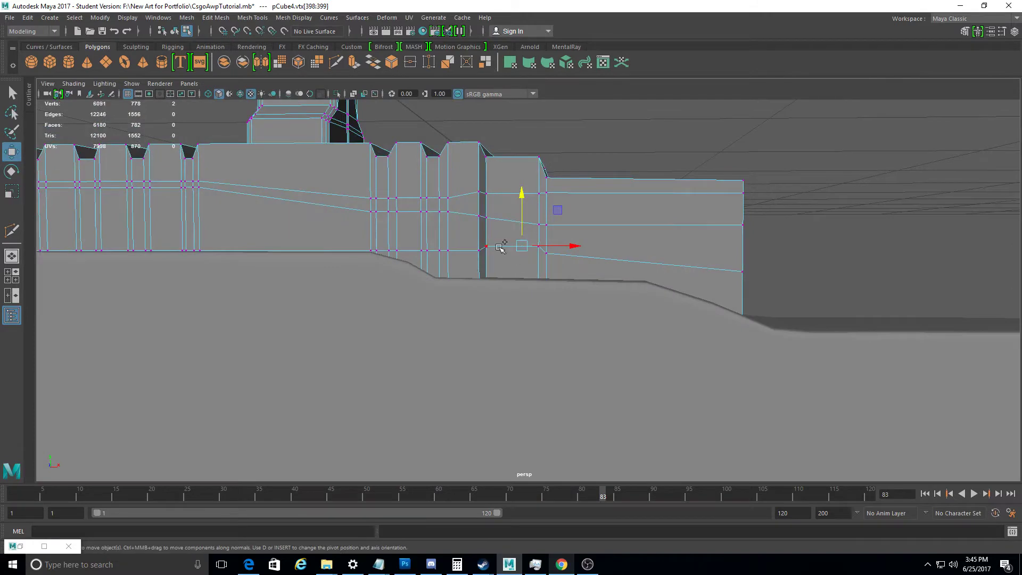
# Lower the selected vertex pair, then move the left-end and step vertex pairs to match the reference
pyautogui.moveTo(514, 190)
pyautogui.mouseDown()
pyautogui.moveTo(517, 205)
pyautogui.moveTo(371, 252)
pyautogui.mouseUp()
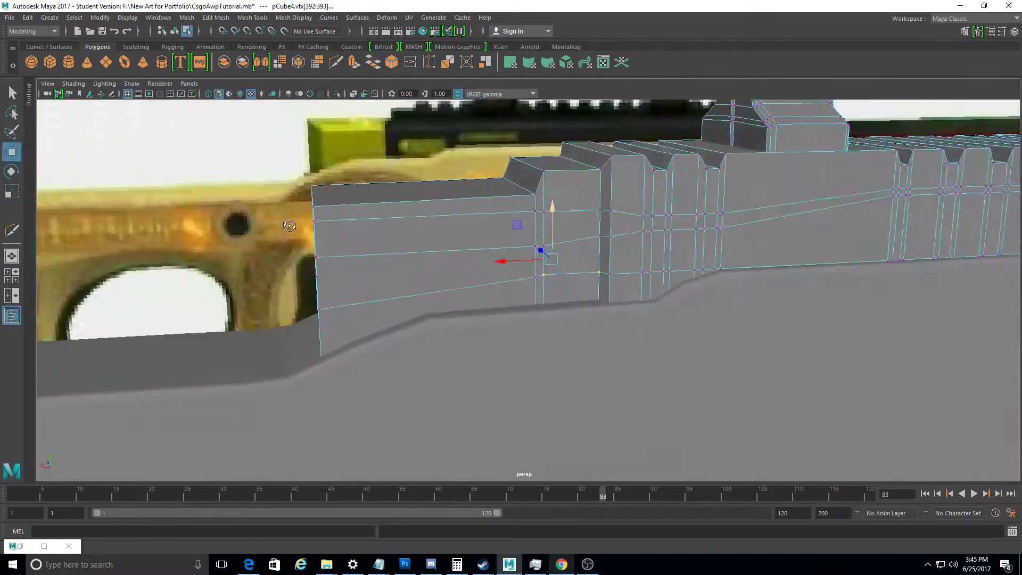
pyautogui.click(402, 138)
pyautogui.moveTo(584, 199)
pyautogui.keyDown('alt'); pyautogui.mouseDown()
pyautogui.moveTo(459, 356)
pyautogui.moveTo(298, 228)
pyautogui.moveTo(303, 245)
pyautogui.mouseUp(); pyautogui.keyUp('alt')
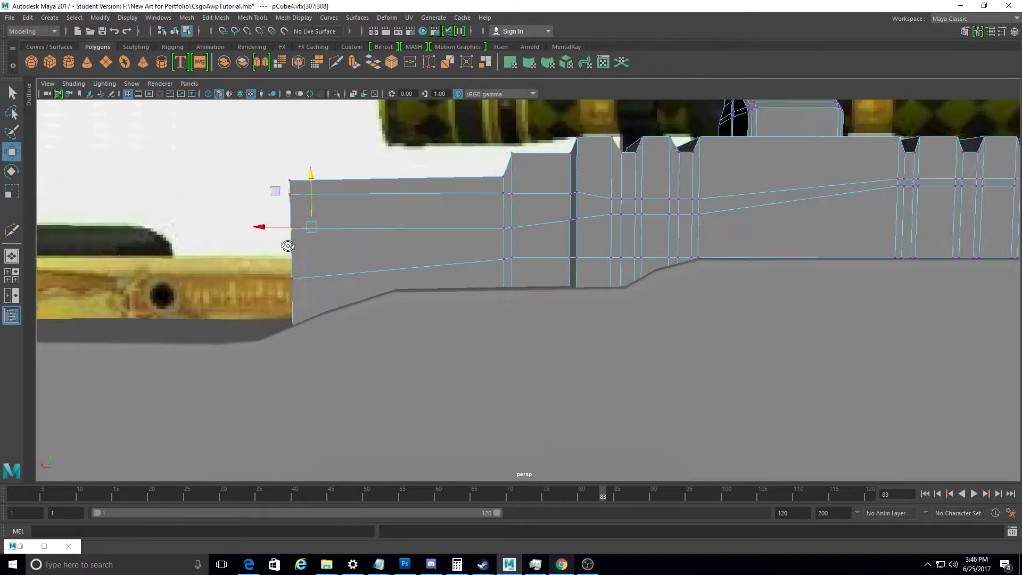
pyautogui.moveTo(312, 210); pyautogui.dragTo(314, 198)
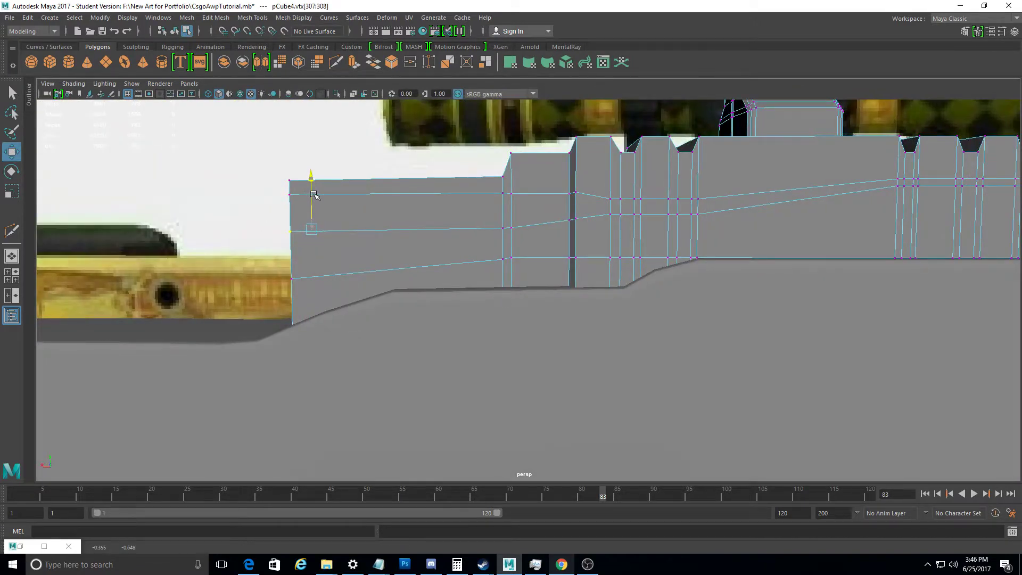
pyautogui.moveTo(331, 197)
pyautogui.mouseDown()
pyautogui.moveTo(277, 186)
pyautogui.moveTo(340, 213)
pyautogui.moveTo(326, 225)
pyautogui.mouseUp()
pyautogui.moveTo(314, 165); pyautogui.dragTo(351, 383)
pyautogui.press('space')
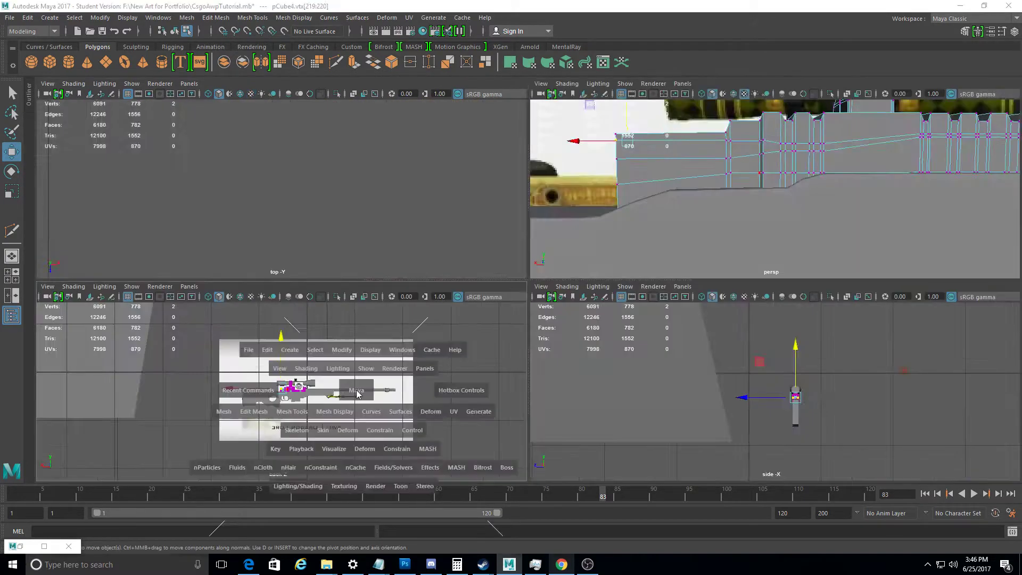
# In the back view, move the left-edge top vertex pair in Y to level the block's top edge
pyautogui.scroll(5, 548, 330)
pyautogui.scroll(4, 553, 319)
pyautogui.scroll(3, 488, 336)
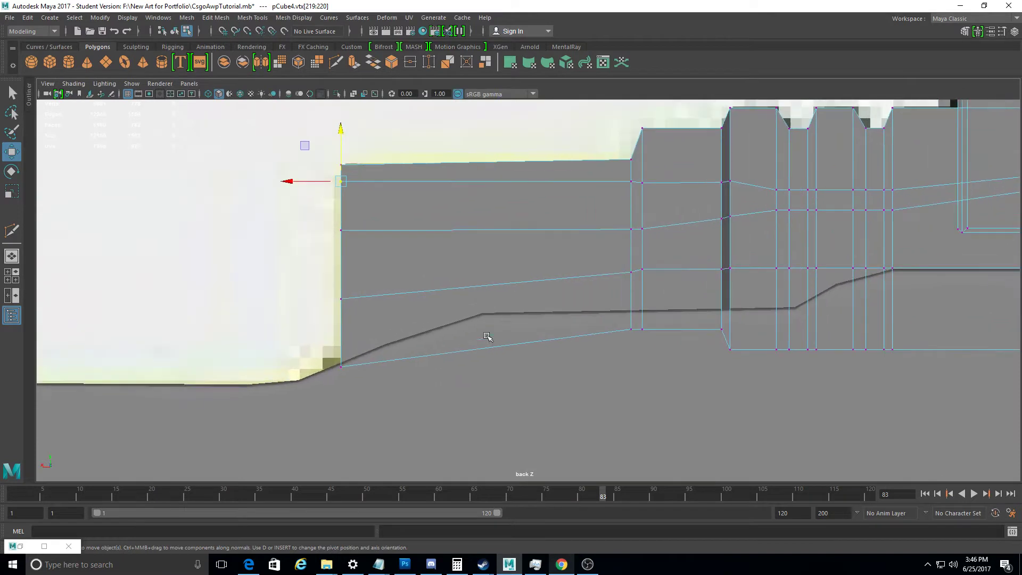
pyautogui.moveTo(400, 256); pyautogui.dragTo(335, 216)
pyautogui.keyDown('alt'); pyautogui.moveTo(638, 246); pyautogui.dragTo(570, 242, button='middle'); pyautogui.keyUp('alt')
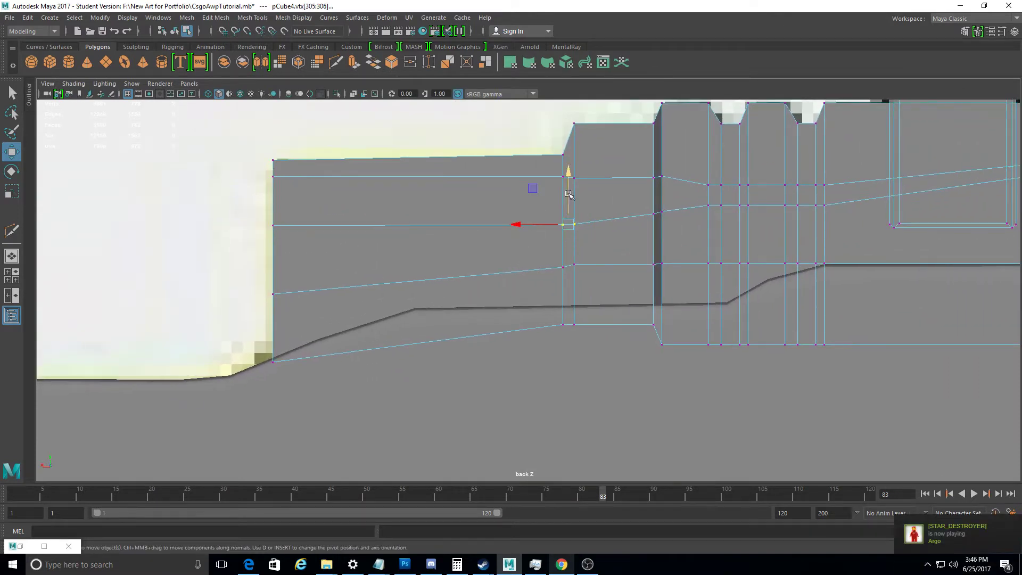
pyautogui.moveTo(568, 194); pyautogui.dragTo(567, 195)
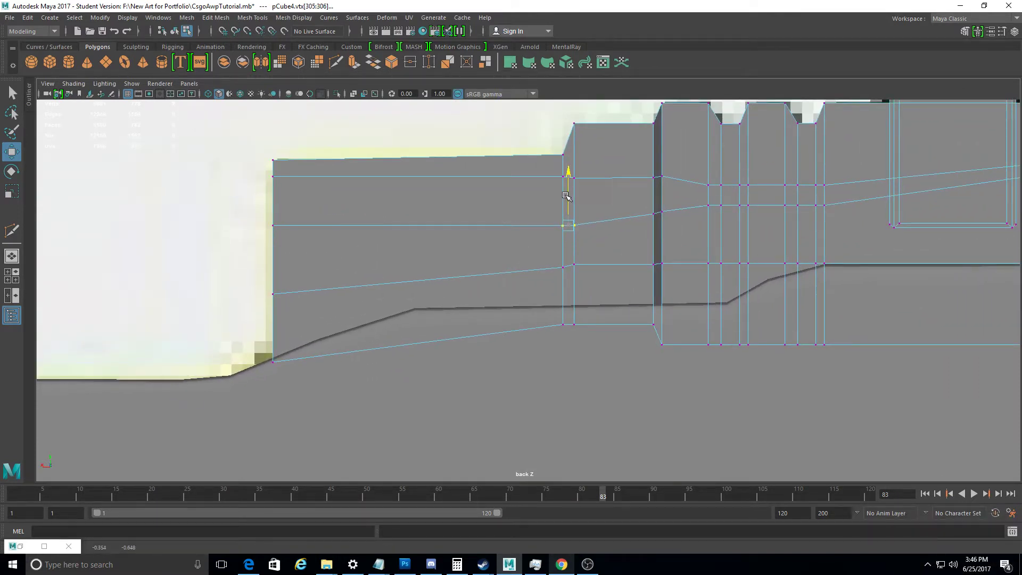
pyautogui.click(517, 177)
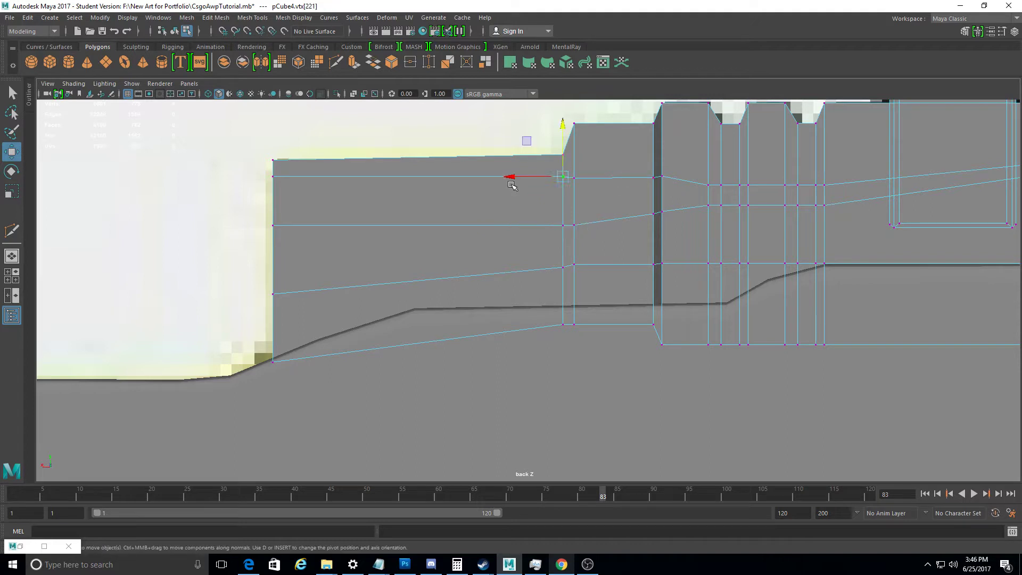
pyautogui.keyDown('shift'); pyautogui.moveTo(517, 177); pyautogui.dragTo(532, 224, button='right'); pyautogui.keyUp('shift')
pyautogui.keyDown('alt'); pyautogui.moveTo(694, 370); pyautogui.dragTo(555, 402, button='middle'); pyautogui.keyUp('alt')
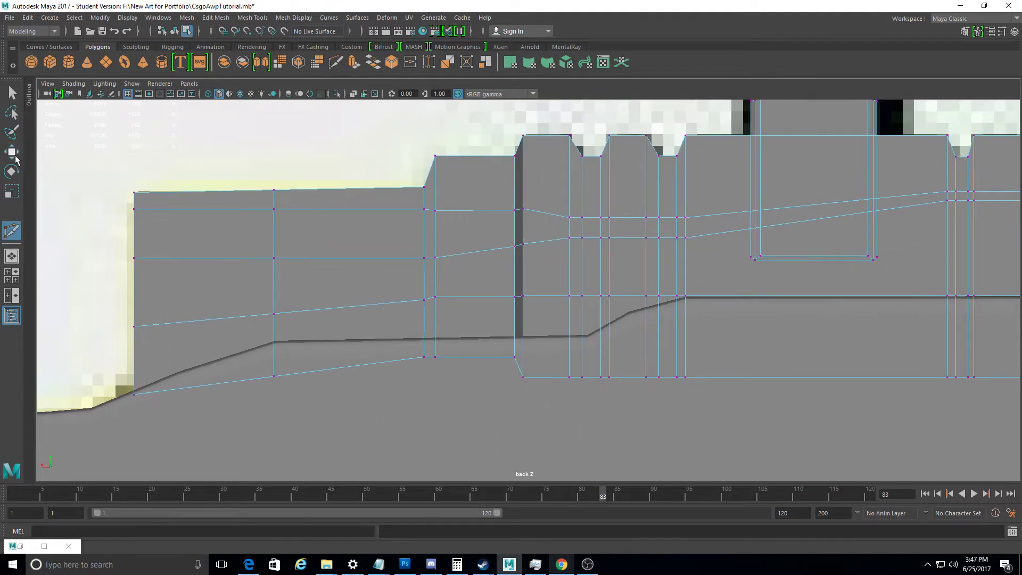
# Move the step's lower vertices down toward the block's bottom edge
pyautogui.click(12, 152)
pyautogui.moveTo(520, 282)
pyautogui.mouseDown()
pyautogui.moveTo(507, 215)
pyautogui.moveTo(519, 180)
pyautogui.moveTo(513, 259)
pyautogui.mouseUp()
pyautogui.moveTo(514, 176); pyautogui.dragTo(515, 172)
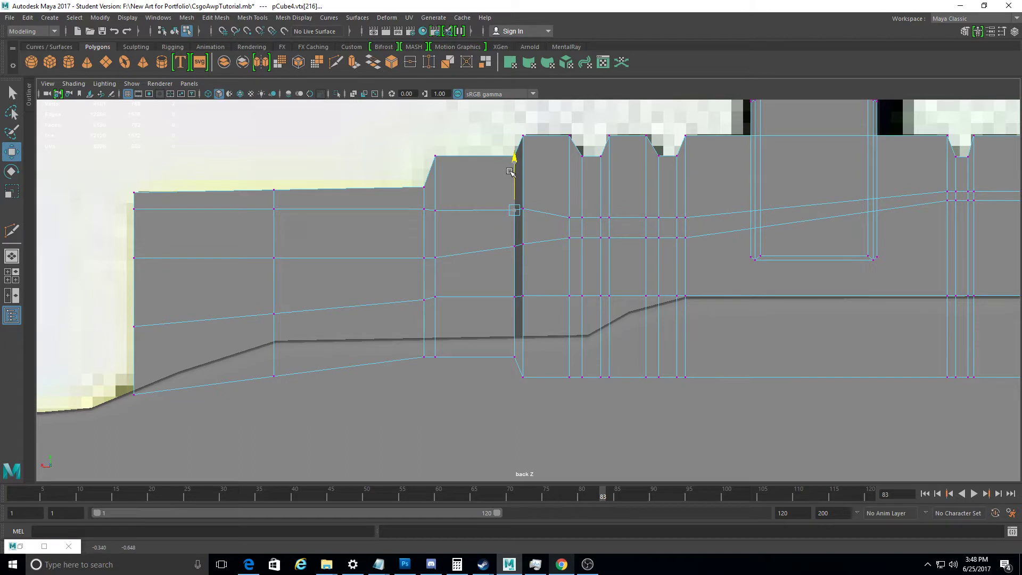
pyautogui.click(523, 211)
pyautogui.click(514, 246)
pyautogui.moveTo(514, 199); pyautogui.dragTo(524, 214)
pyautogui.click(523, 244)
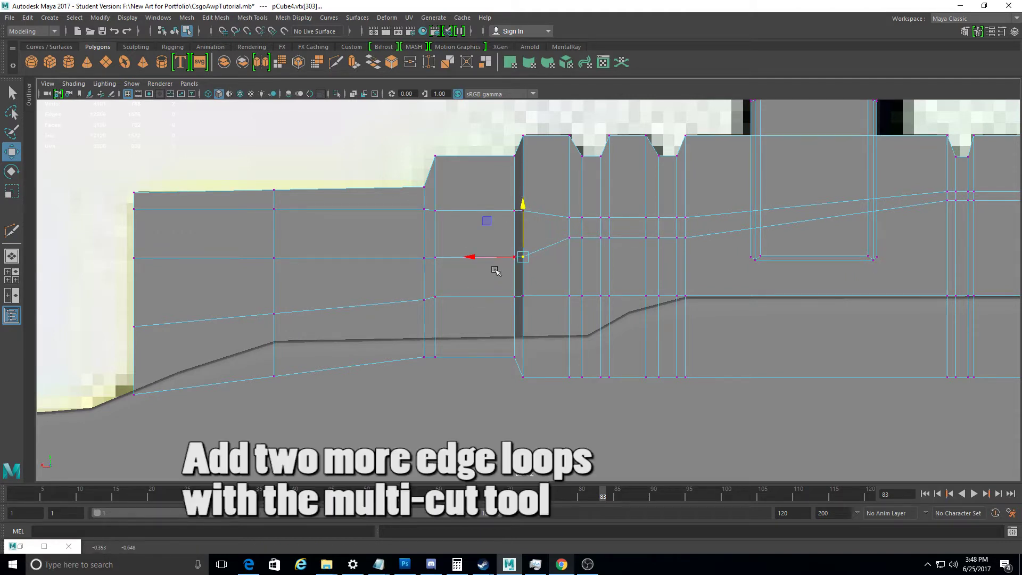
# Insert two vertical edge loops on the rear block just left of the step
pyautogui.click(11, 230)
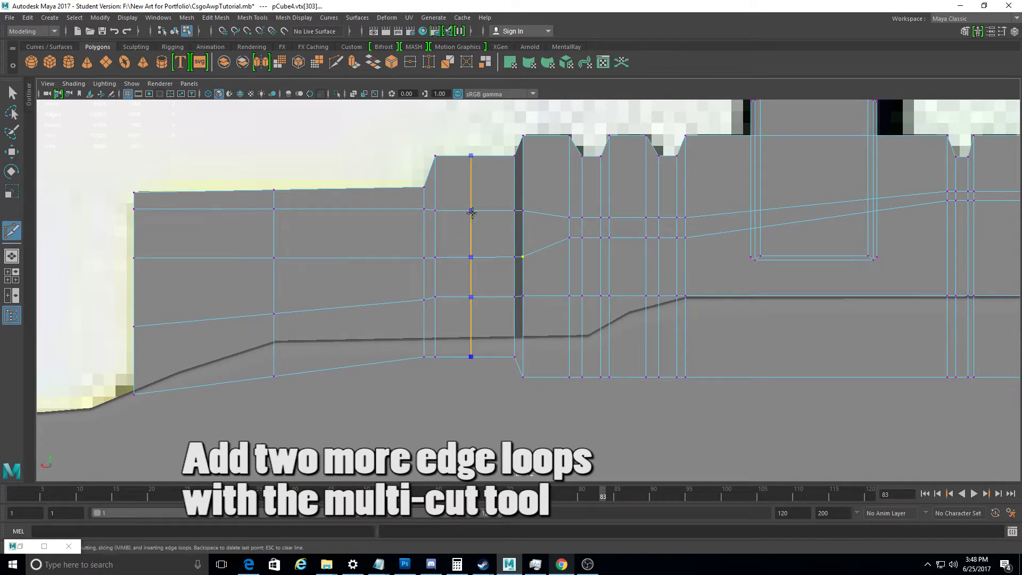
pyautogui.keyDown('ctrl'); pyautogui.click(468, 214); pyautogui.keyUp('ctrl')
pyautogui.keyDown('ctrl'); pyautogui.click(490, 219); pyautogui.keyUp('ctrl')
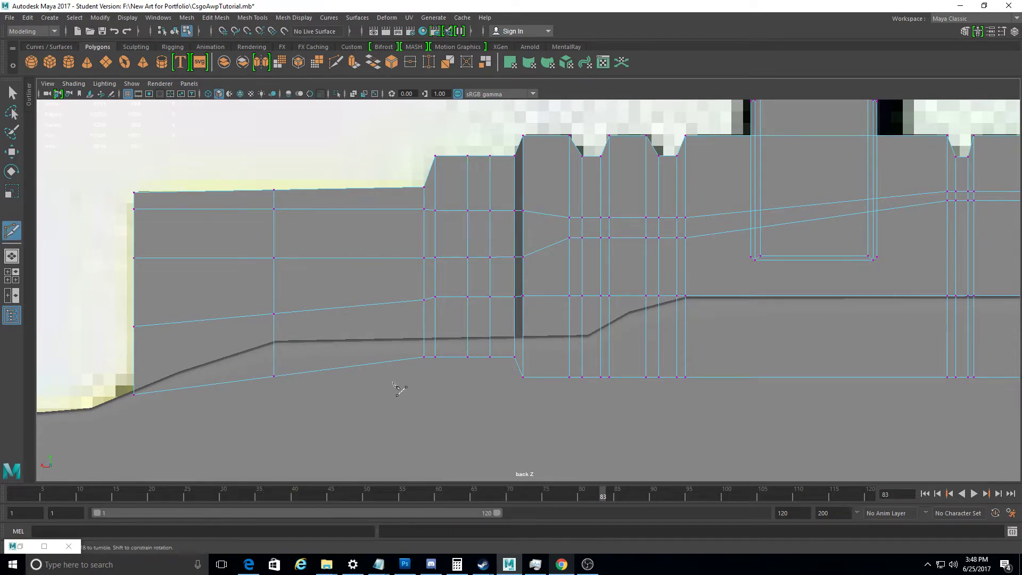
pyautogui.click(11, 152)
pyautogui.click(466, 264)
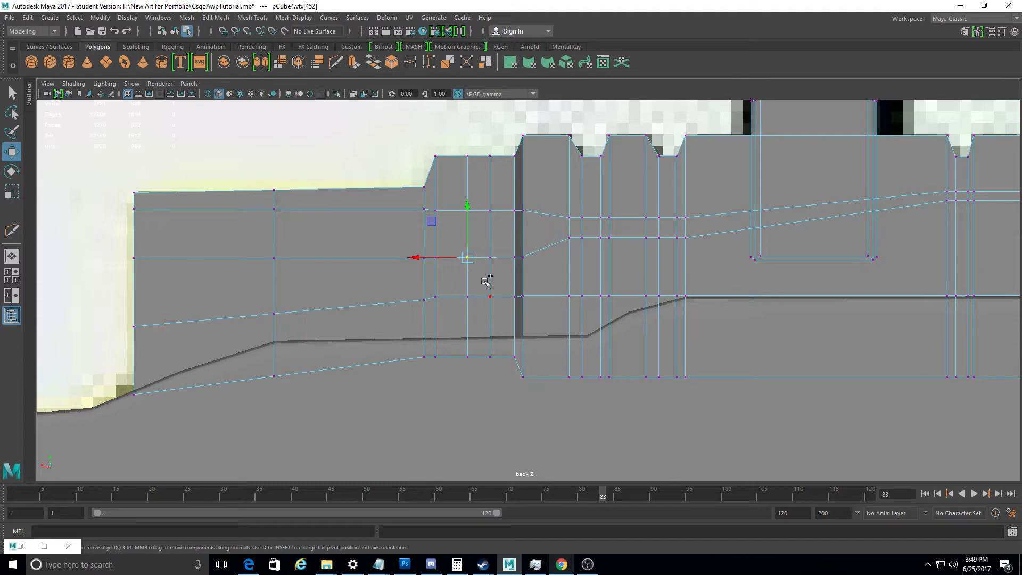
# Select the strip of side faces beside the step plus the lower face
pyautogui.rightClick(359, 240)
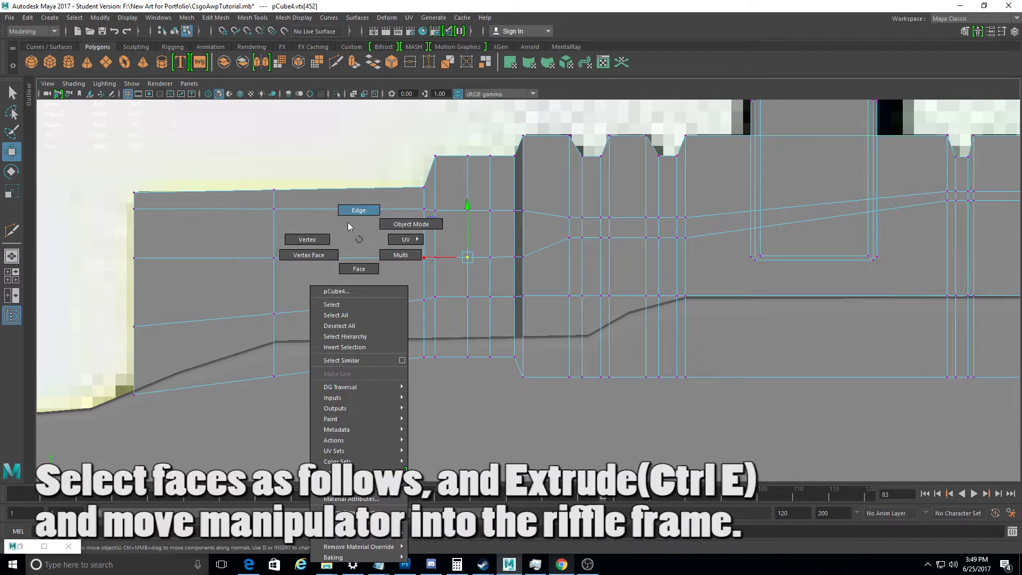
pyautogui.moveTo(350, 226); pyautogui.dragTo(359, 268, button='right')
pyautogui.click(367, 237)
pyautogui.keyDown('shift'); pyautogui.click(429, 245); pyautogui.keyUp('shift')
pyautogui.keyDown('shift'); pyautogui.click(477, 235); pyautogui.keyUp('shift')
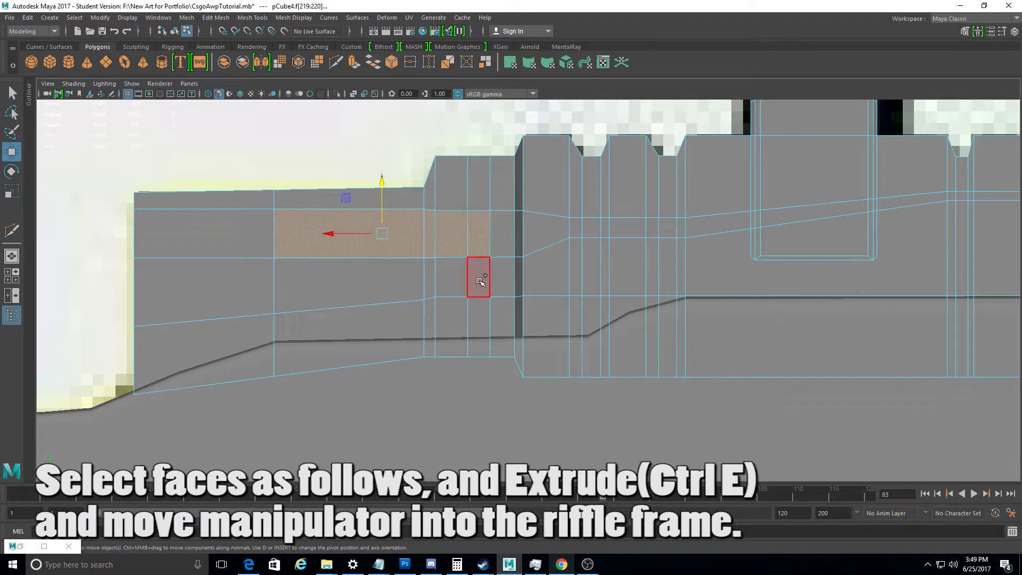
pyautogui.keyDown('shift'); pyautogui.click(479, 279); pyautogui.keyUp('shift')
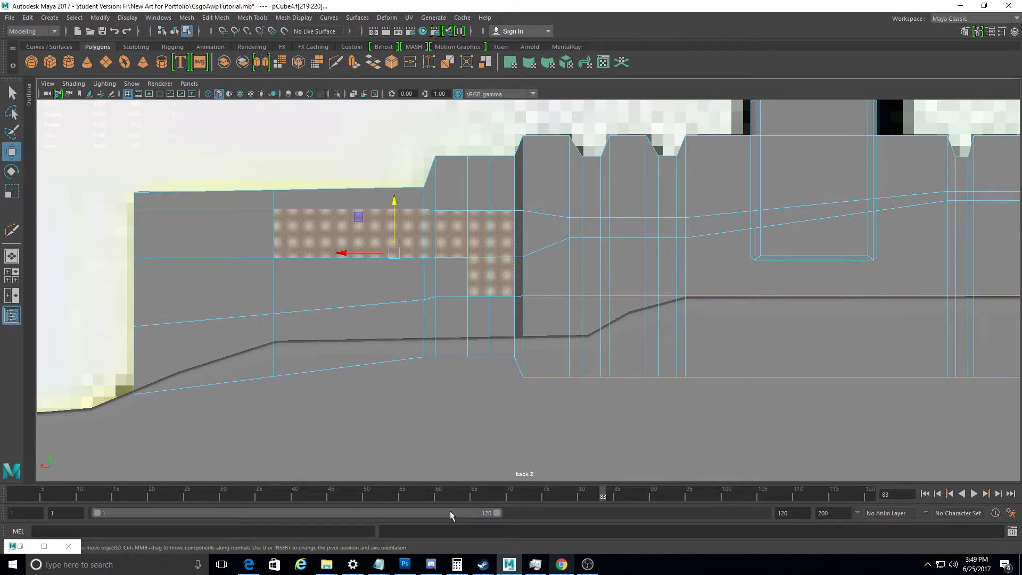
pyautogui.moveTo(534, 299)
pyautogui.keyDown('alt'); pyautogui.mouseDown()
pyautogui.moveTo(856, 177)
pyautogui.moveTo(755, 192)
pyautogui.mouseUp(); pyautogui.keyUp('alt')
pyautogui.keyDown('alt'); pyautogui.moveTo(755, 191); pyautogui.dragTo(365, 176, button='middle'); pyautogui.keyUp('alt')
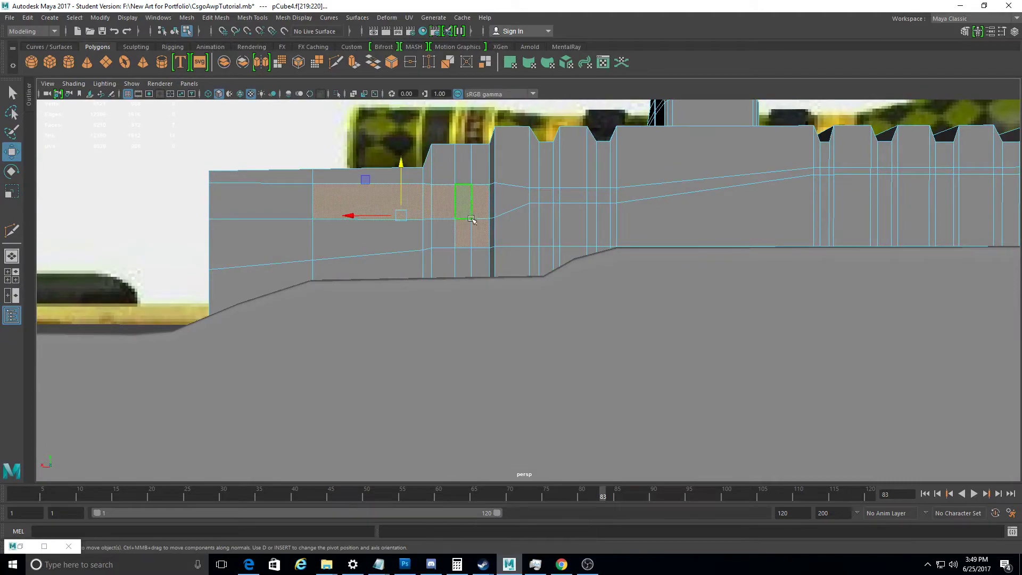
pyautogui.moveTo(463, 261)
pyautogui.keyDown('alt'); pyautogui.mouseDown()
pyautogui.moveTo(505, 326)
pyautogui.moveTo(484, 316)
pyautogui.moveTo(474, 335)
pyautogui.mouseUp(); pyautogui.keyUp('alt')
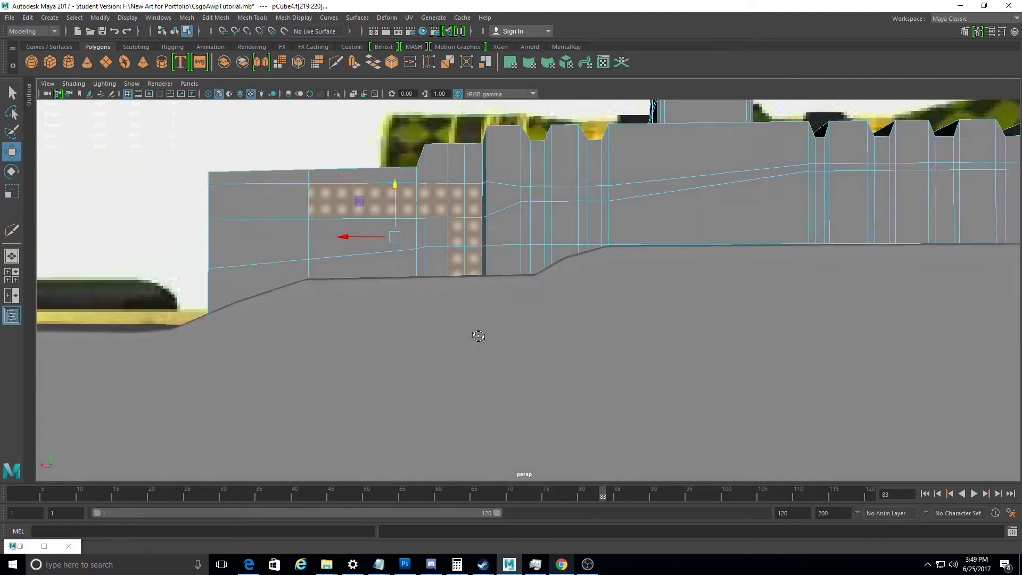
# Extrude the selected faces and push them inward with Local Translate Z about -0.026
pyautogui.hotkey('ctrl', 'e')
pyautogui.moveTo(177, 260)
pyautogui.keyDown('alt'); pyautogui.mouseDown()
pyautogui.moveTo(558, 246)
pyautogui.moveTo(548, 248)
pyautogui.mouseUp(); pyautogui.keyUp('alt')
pyautogui.keyDown('alt'); pyautogui.moveTo(548, 248); pyautogui.dragTo(562, 260); pyautogui.keyUp('alt')
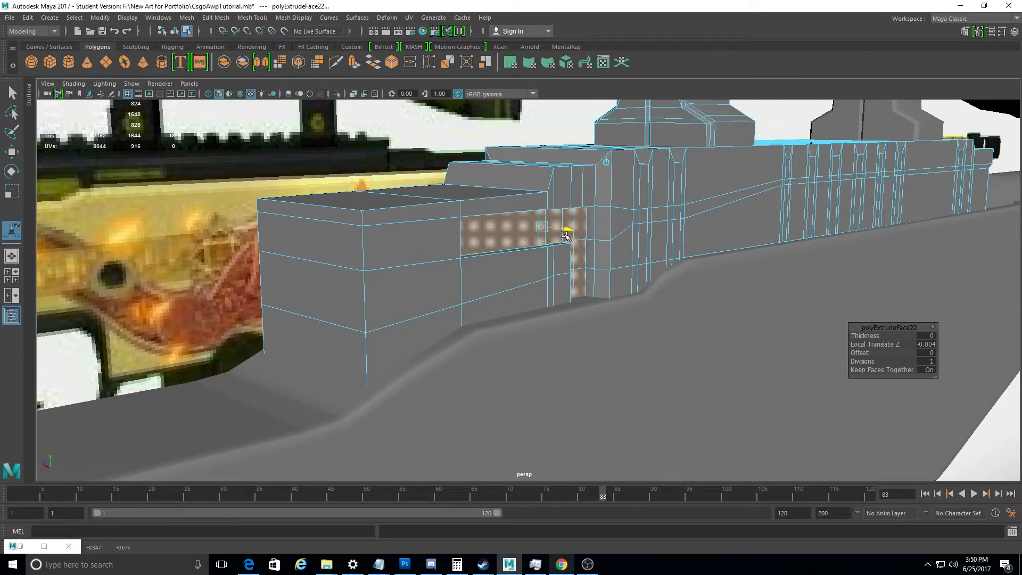
pyautogui.moveTo(565, 235)
pyautogui.keyDown('alt'); pyautogui.mouseDown()
pyautogui.moveTo(588, 243)
pyautogui.moveTo(621, 285)
pyautogui.moveTo(605, 285)
pyautogui.moveTo(609, 253)
pyautogui.moveTo(570, 171)
pyautogui.moveTo(557, 183)
pyautogui.mouseUp(); pyautogui.keyUp('alt')
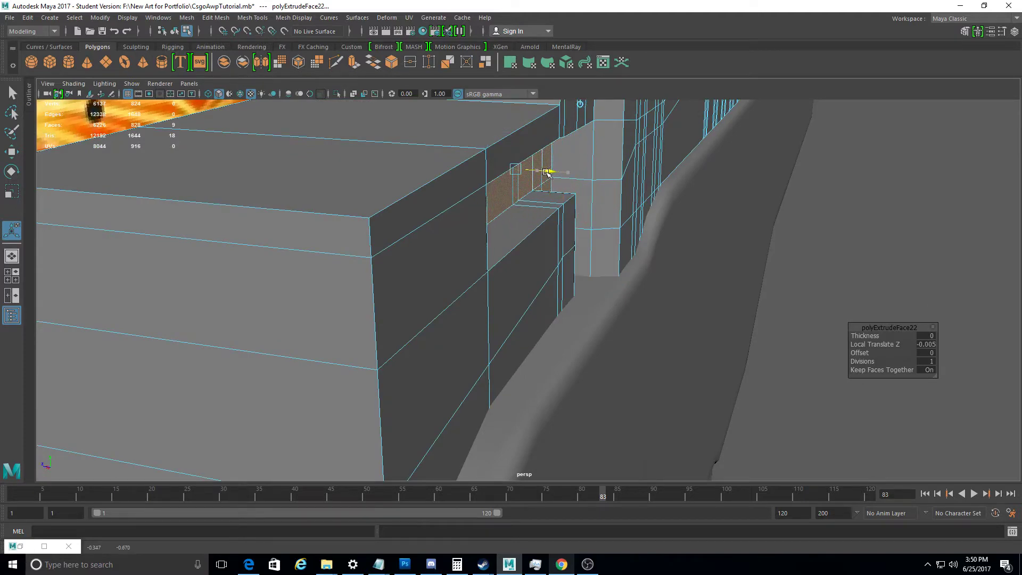
pyautogui.moveTo(549, 173)
pyautogui.keyDown('alt'); pyautogui.mouseDown()
pyautogui.moveTo(447, 200)
pyautogui.moveTo(532, 180)
pyautogui.moveTo(501, 163)
pyautogui.moveTo(479, 164)
pyautogui.moveTo(536, 205)
pyautogui.moveTo(490, 143)
pyautogui.moveTo(454, 183)
pyautogui.moveTo(504, 191)
pyautogui.moveTo(578, 244)
pyautogui.moveTo(631, 246)
pyautogui.moveTo(583, 250)
pyautogui.mouseUp(); pyautogui.keyUp('alt')
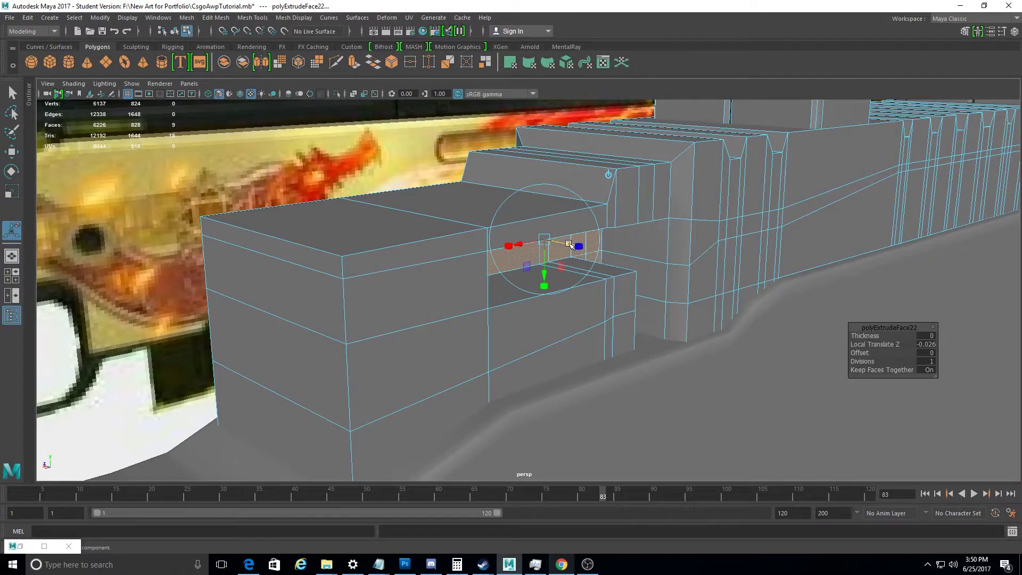
pyautogui.rightClick(614, 238)
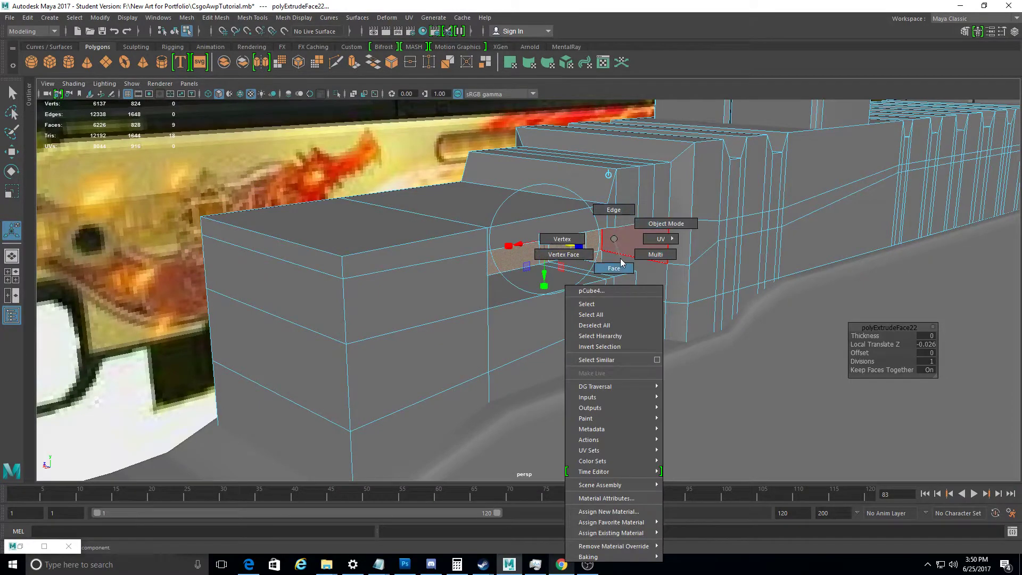
# Switch to Object Mode, maximize the back view and pan to the receiver for vertex editing
pyautogui.click(666, 223)
pyautogui.moveTo(814, 349)
pyautogui.keyDown('alt'); pyautogui.mouseDown()
pyautogui.moveTo(741, 401)
pyautogui.moveTo(708, 379)
pyautogui.moveTo(665, 373)
pyautogui.moveTo(531, 423)
pyautogui.moveTo(625, 364)
pyautogui.moveTo(497, 275)
pyautogui.mouseUp(); pyautogui.keyUp('alt')
pyautogui.scroll(5, 625, 364)
pyautogui.scroll(-2, 579, 234)
pyautogui.press('space')
pyautogui.press('space')
pyautogui.scroll(2, 485, 239)
pyautogui.moveTo(485, 239)
pyautogui.keyDown('alt'); pyautogui.mouseDown(button='middle')
pyautogui.moveTo(688, 212)
pyautogui.moveTo(623, 217)
pyautogui.mouseUp(button='middle'); pyautogui.keyUp('alt')
pyautogui.moveTo(434, 182); pyautogui.dragTo(424, 183, button='right')
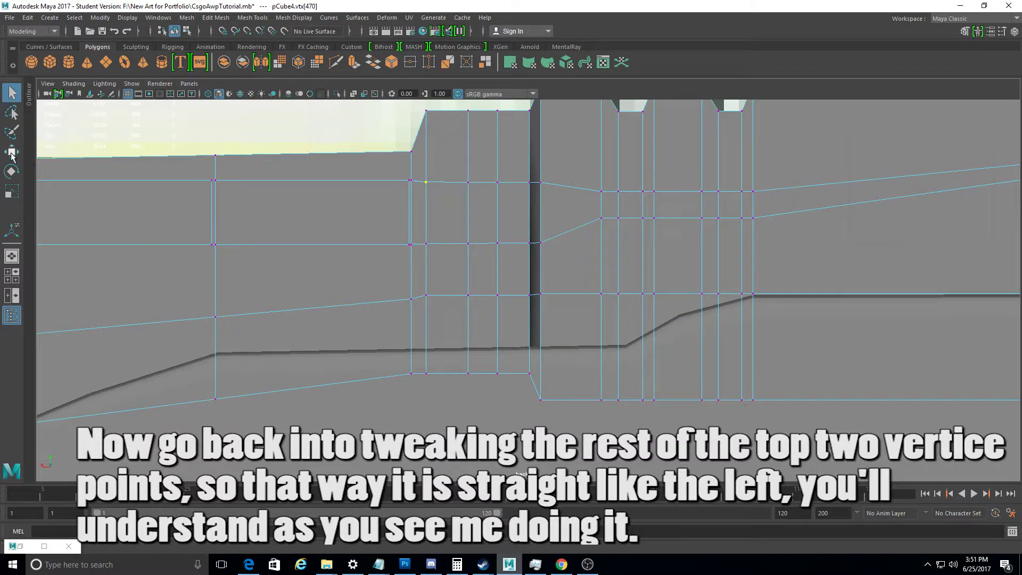
# In the back view, raise the upper vertex row and lower the next row to match the reference
pyautogui.click(12, 153)
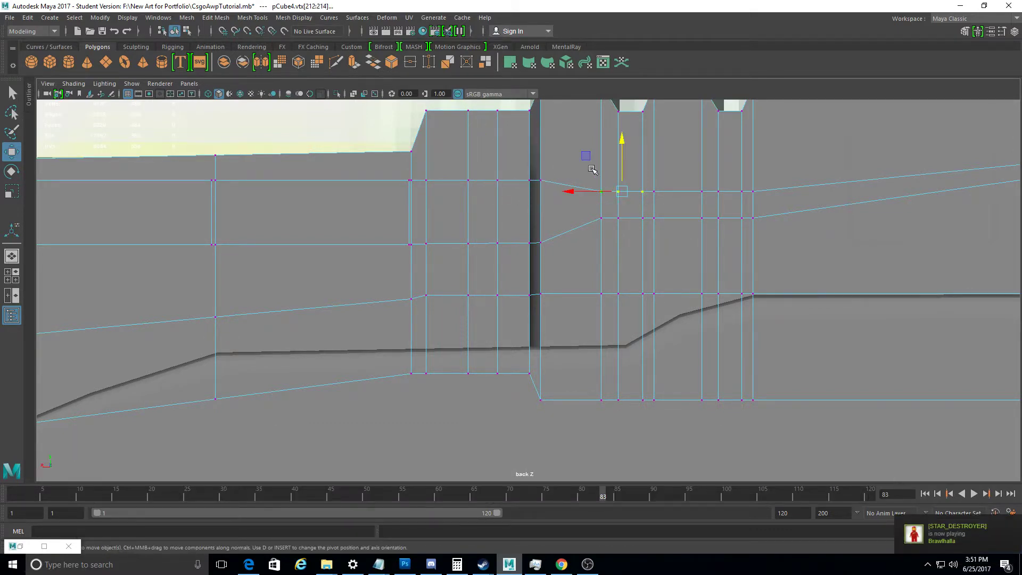
pyautogui.moveTo(621, 154); pyautogui.dragTo(622, 140)
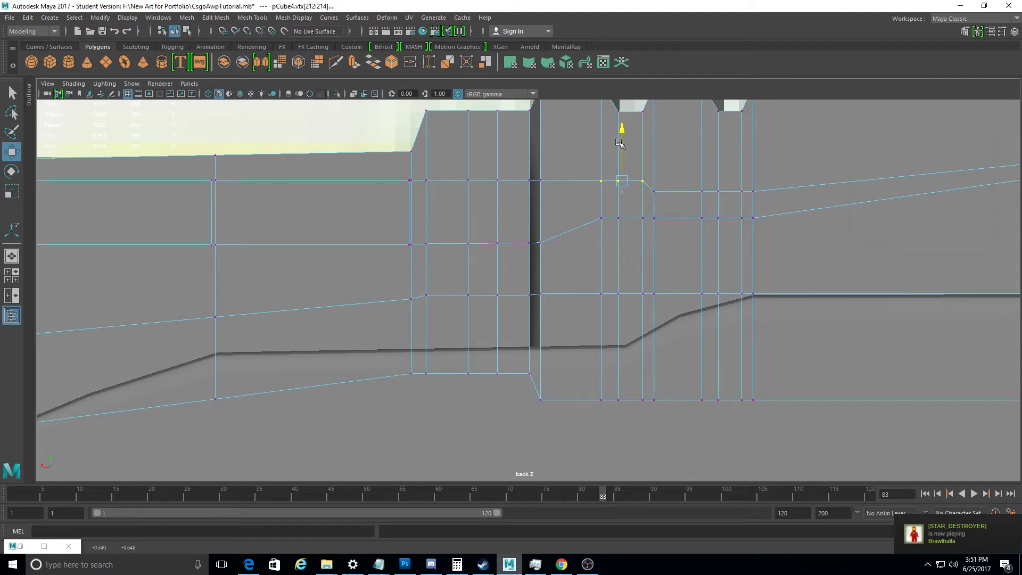
pyautogui.moveTo(681, 203); pyautogui.dragTo(664, 185)
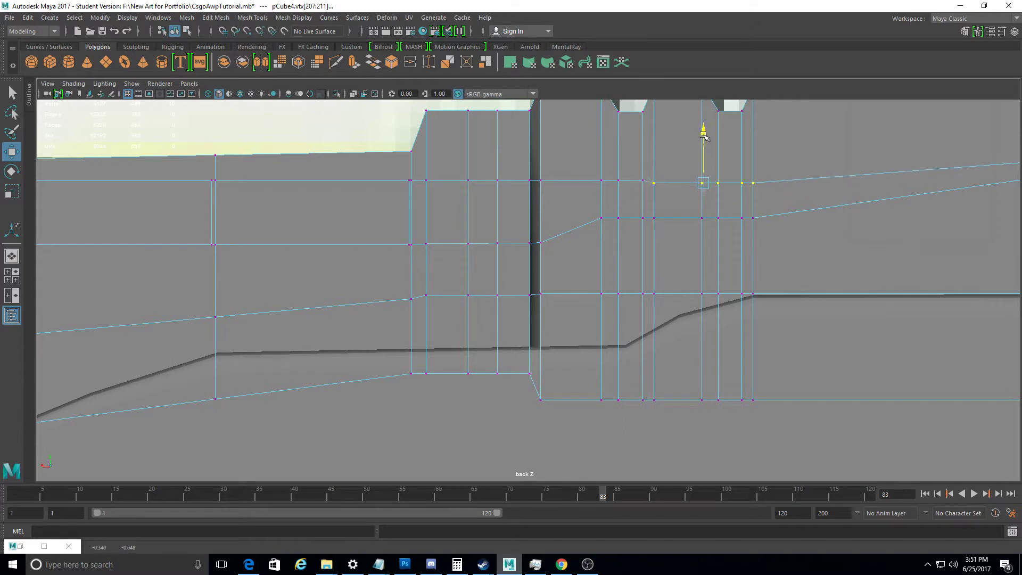
pyautogui.moveTo(808, 268); pyautogui.dragTo(585, 199)
pyautogui.moveTo(677, 168); pyautogui.dragTo(672, 197)
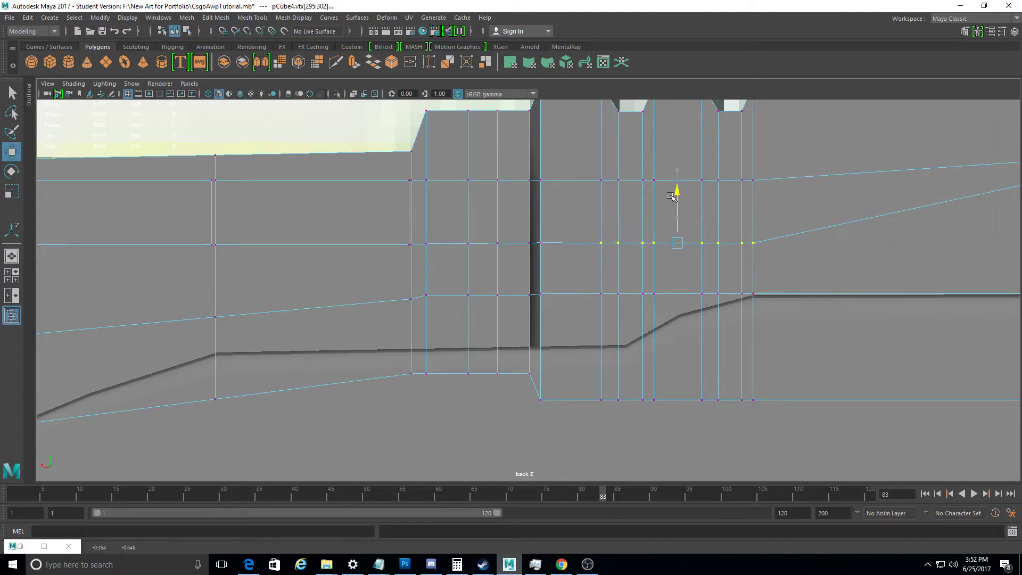
# Lower the horizontal vertex row at the receiver's rear to the reference line
pyautogui.keyDown('alt'); pyautogui.moveTo(829, 271); pyautogui.dragTo(438, 268, button='middle'); pyautogui.keyUp('alt')
pyautogui.scroll(-2, 426, 256)
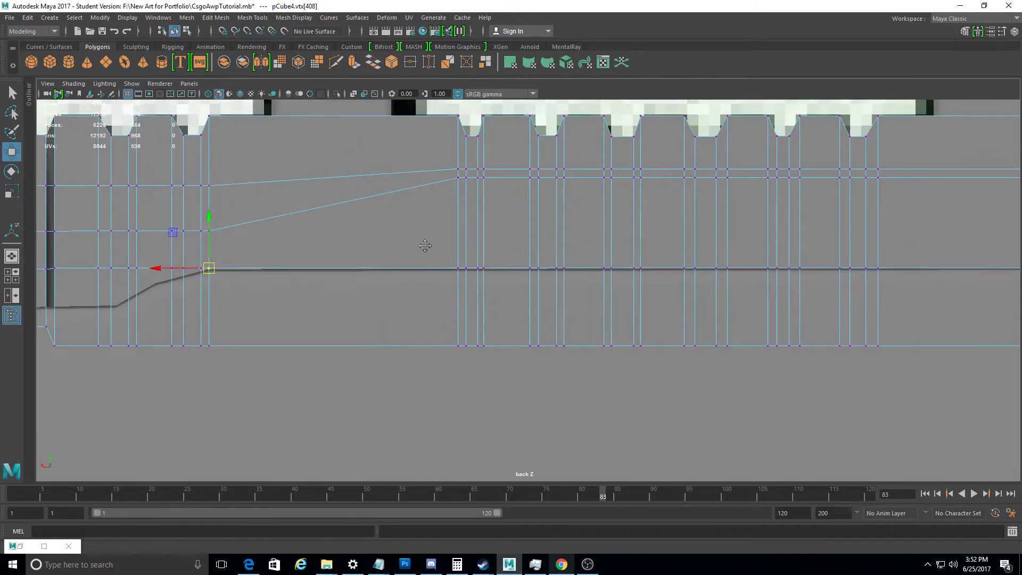
pyautogui.moveTo(918, 251)
pyautogui.mouseDown()
pyautogui.moveTo(451, 189)
pyautogui.moveTo(453, 173)
pyautogui.mouseUp()
pyautogui.scroll(-5, 497, 221)
pyautogui.scroll(5, 775, 292)
pyautogui.scroll(3, 661, 295)
pyautogui.scroll(1, 660, 295)
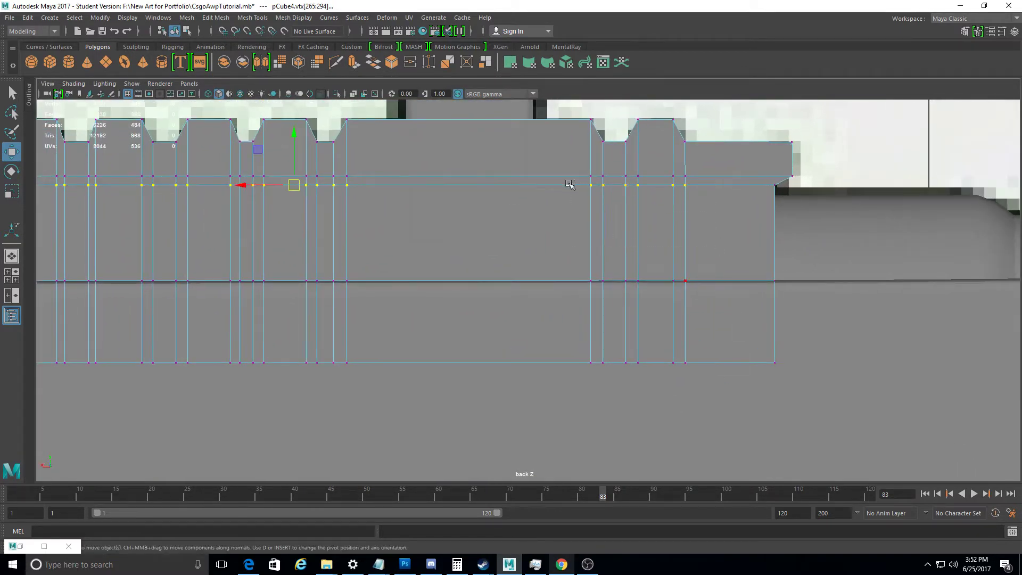
pyautogui.scroll(-5, 571, 183)
pyautogui.scroll(4, 692, 224)
pyautogui.scroll(2, 738, 133)
pyautogui.moveTo(738, 130); pyautogui.dragTo(730, 149)
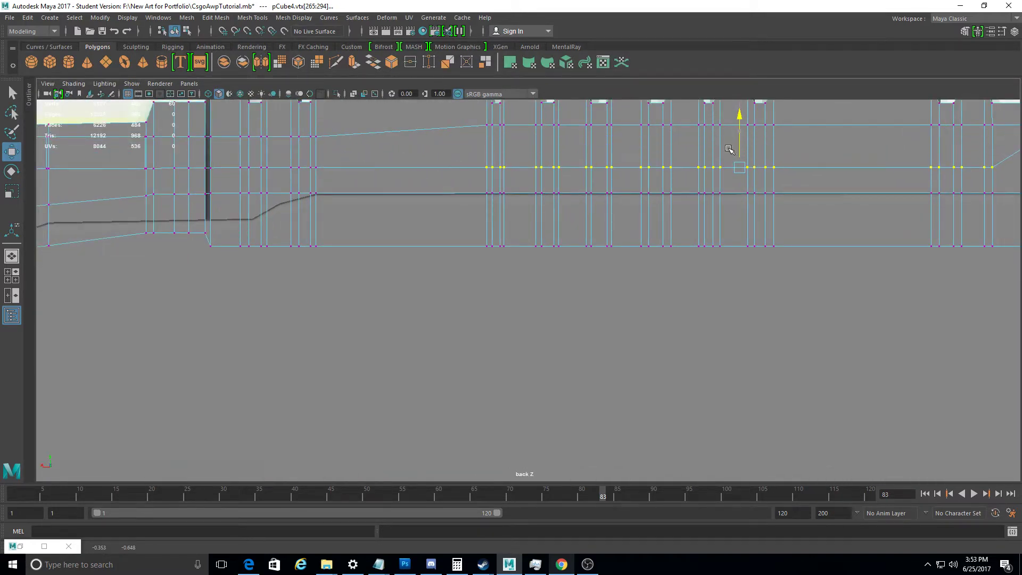
# Lower the vertex row near the notched top edge slightly, then return to object mode
pyautogui.keyDown('alt'); pyautogui.moveTo(729, 150); pyautogui.dragTo(373, 164, button='middle'); pyautogui.keyUp('alt')
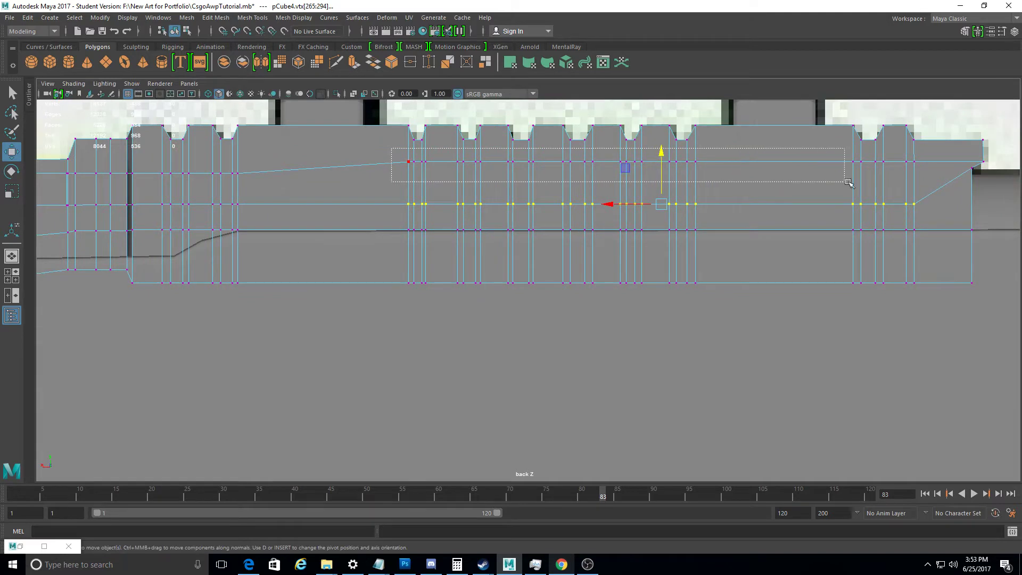
pyautogui.moveTo(849, 183); pyautogui.dragTo(936, 187)
pyautogui.moveTo(660, 117); pyautogui.dragTo(658, 121)
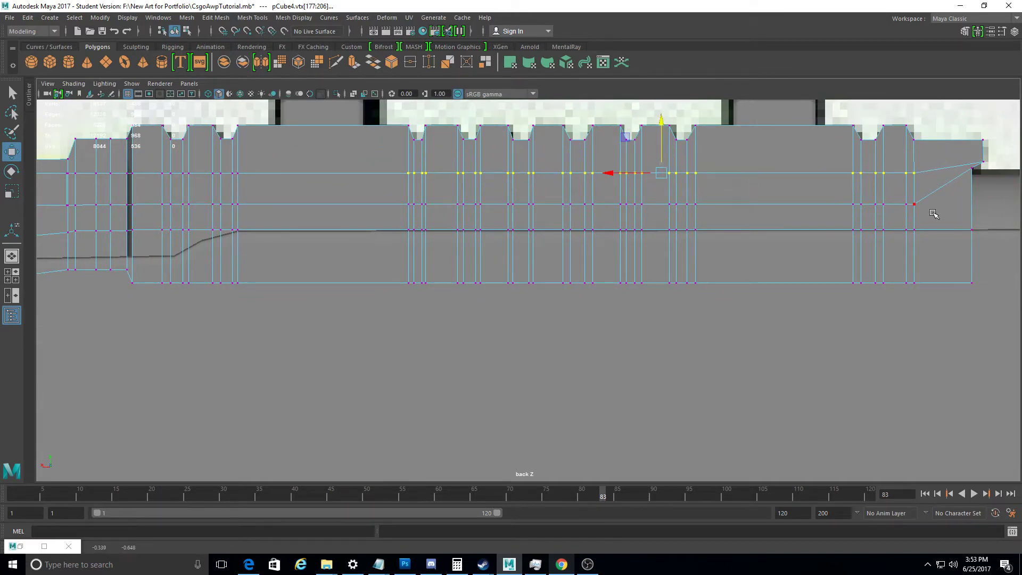
pyautogui.scroll(-5, 688, 252)
pyautogui.scroll(3, 688, 252)
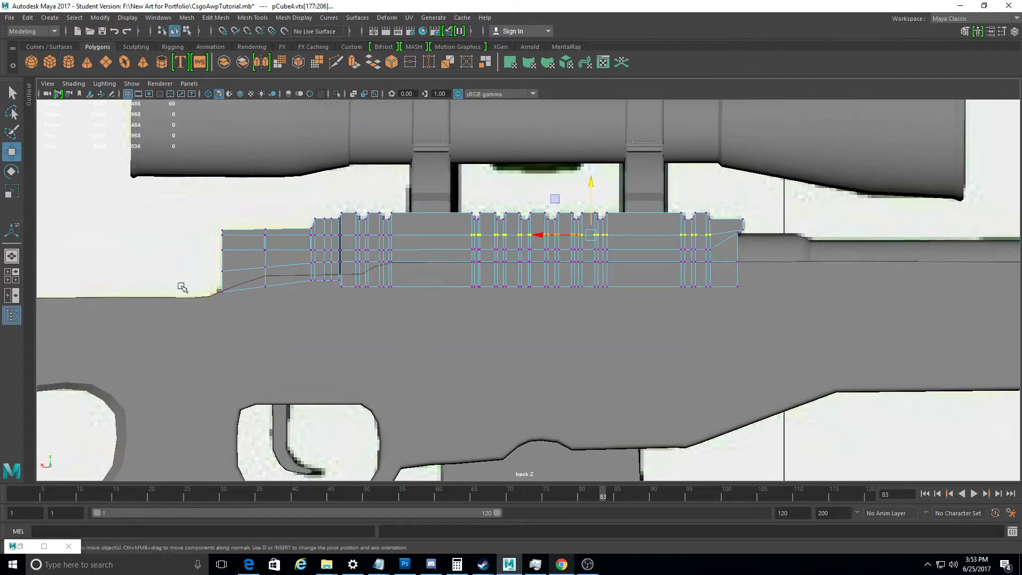
pyautogui.press('F8')
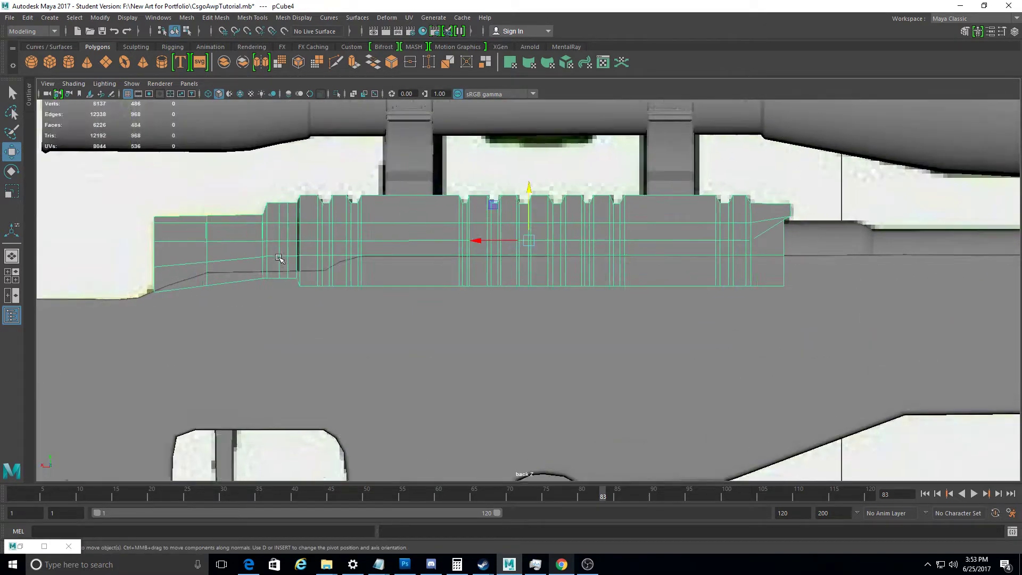
pyautogui.scroll(3, 262, 257)
pyautogui.press('space')
# Turn the view toward the receiver side and pick a side face in face mode
pyautogui.keyDown('alt'); pyautogui.moveTo(696, 211); pyautogui.dragTo(557, 381); pyautogui.keyUp('alt')
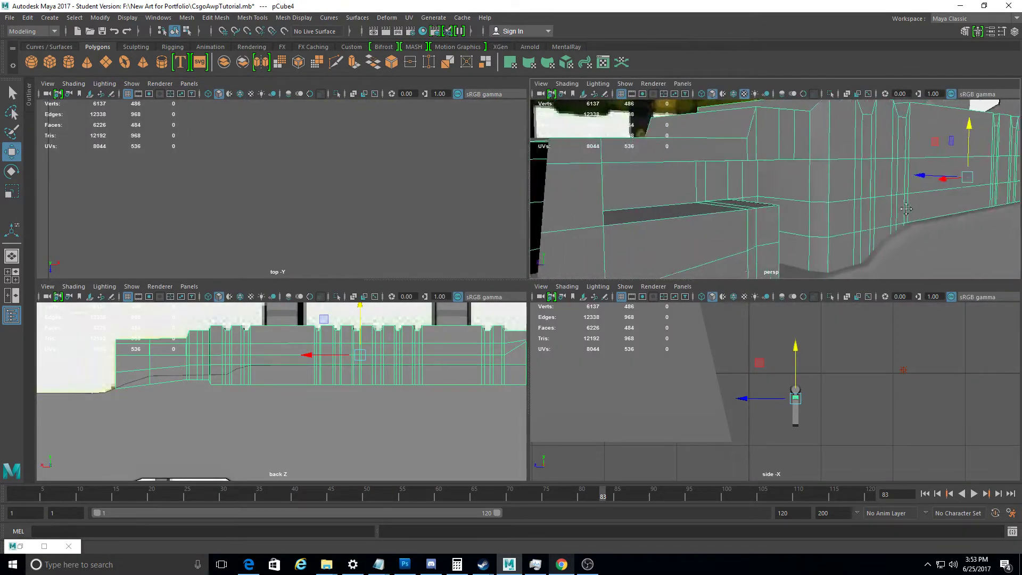
pyautogui.keyDown('alt'); pyautogui.moveTo(613, 213); pyautogui.dragTo(745, 186); pyautogui.keyUp('alt')
pyautogui.keyDown('alt'); pyautogui.moveTo(745, 186); pyautogui.dragTo(727, 176, button='middle'); pyautogui.keyUp('alt')
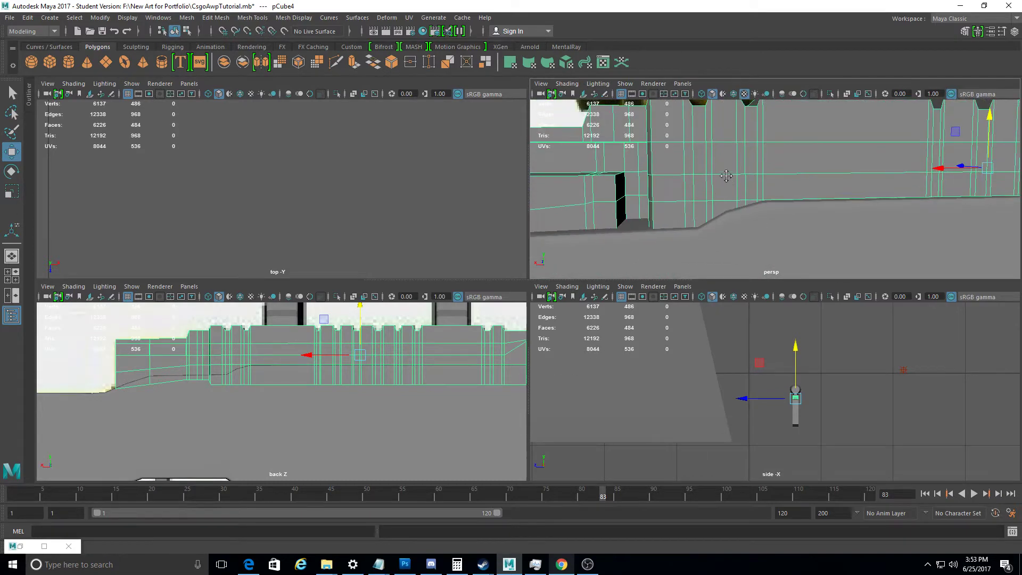
pyautogui.rightClick(702, 178)
pyautogui.click(702, 206)
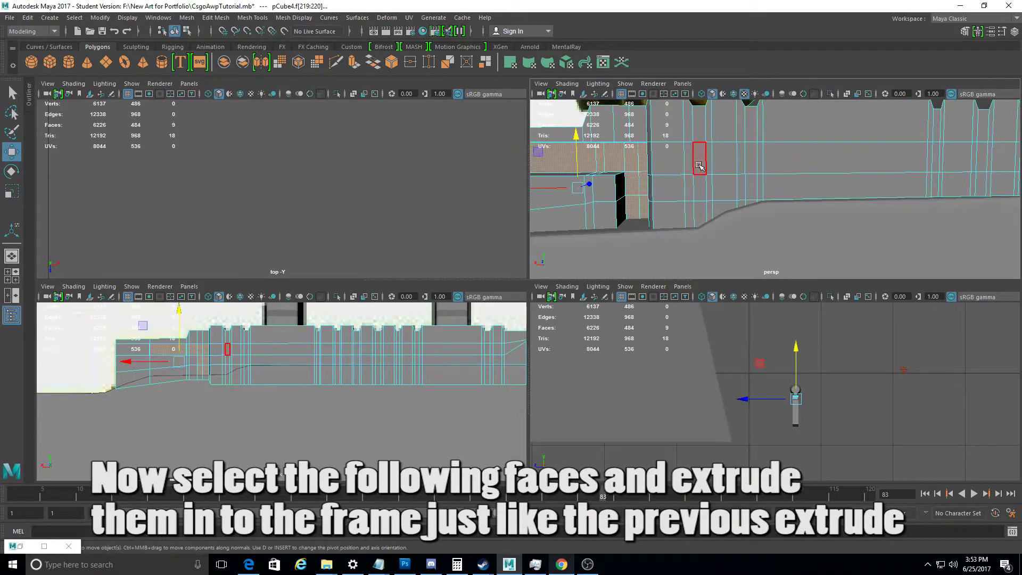
pyautogui.click(690, 166)
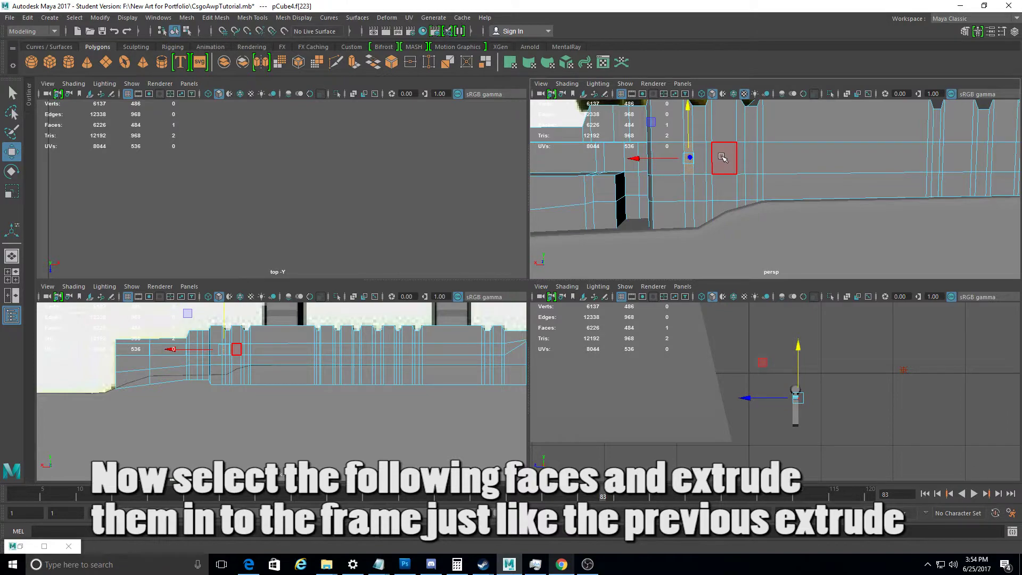
# Select the long horizontal strip of faces along the receiver rail
pyautogui.keyDown('alt'); pyautogui.moveTo(711, 163); pyautogui.dragTo(735, 181); pyautogui.keyUp('alt')
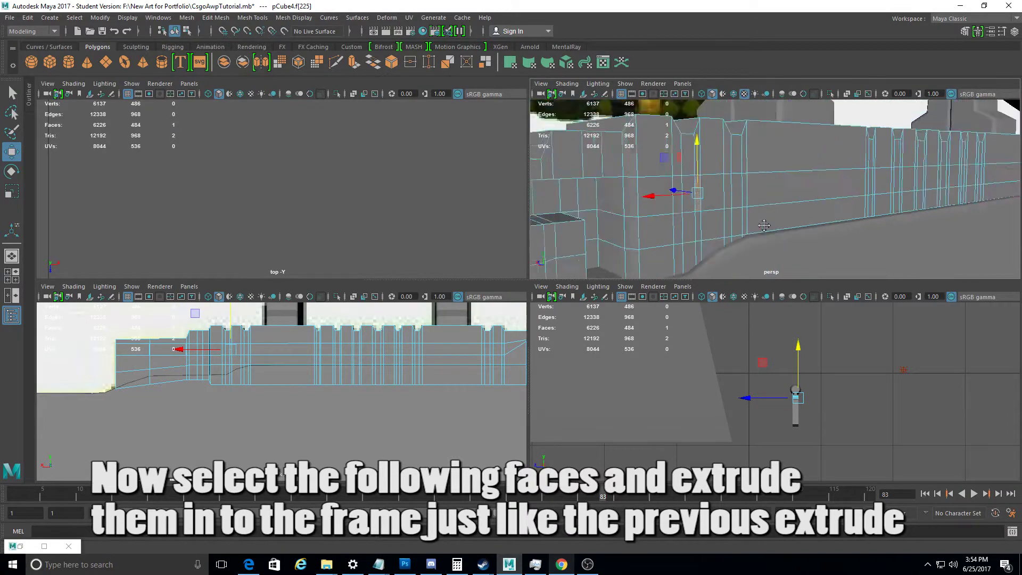
pyautogui.press('space')
pyautogui.click(485, 270)
pyautogui.keyDown('alt'); pyautogui.moveTo(484, 271); pyautogui.dragTo(516, 264); pyautogui.keyUp('alt')
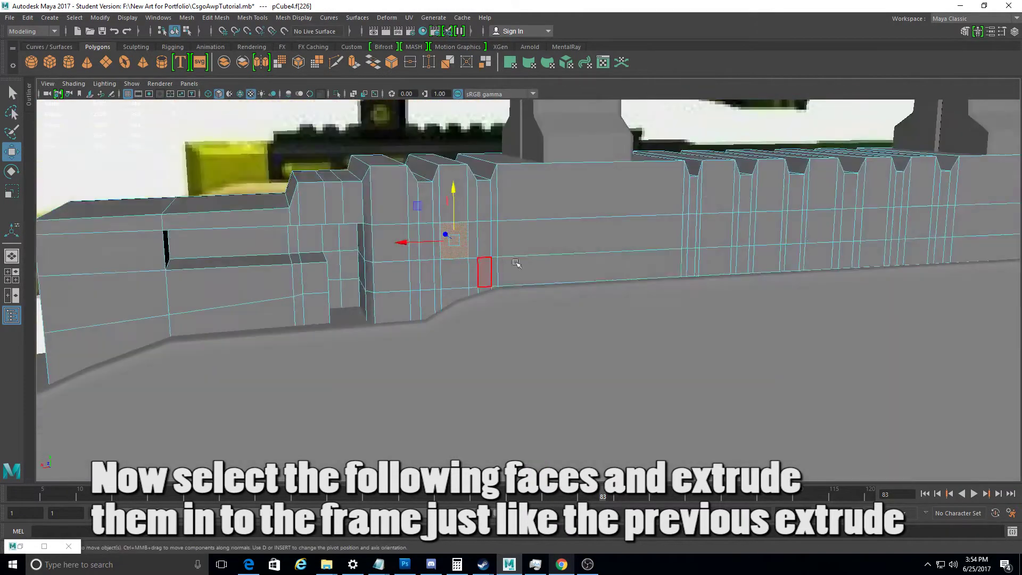
pyautogui.keyDown('shift'); pyautogui.doubleClick(643, 239); pyautogui.keyUp('shift')
pyautogui.keyDown('shift'); pyautogui.click(716, 231); pyautogui.keyUp('shift')
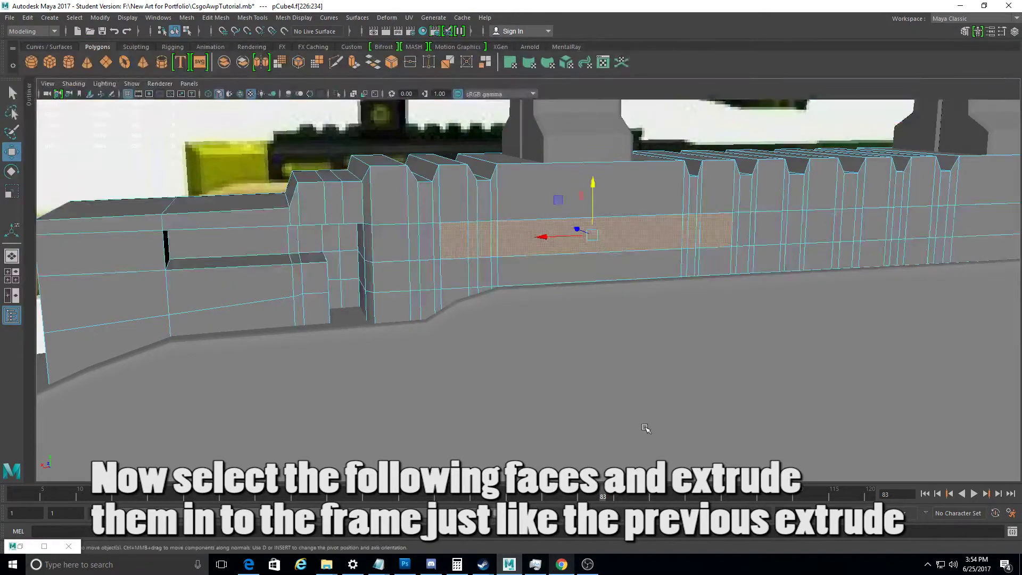
pyautogui.scroll(-5, 635, 440)
pyautogui.moveTo(635, 440)
pyautogui.keyDown('alt'); pyautogui.mouseDown()
pyautogui.moveTo(473, 232)
pyautogui.moveTo(521, 225)
pyautogui.mouseUp(); pyautogui.keyUp('alt')
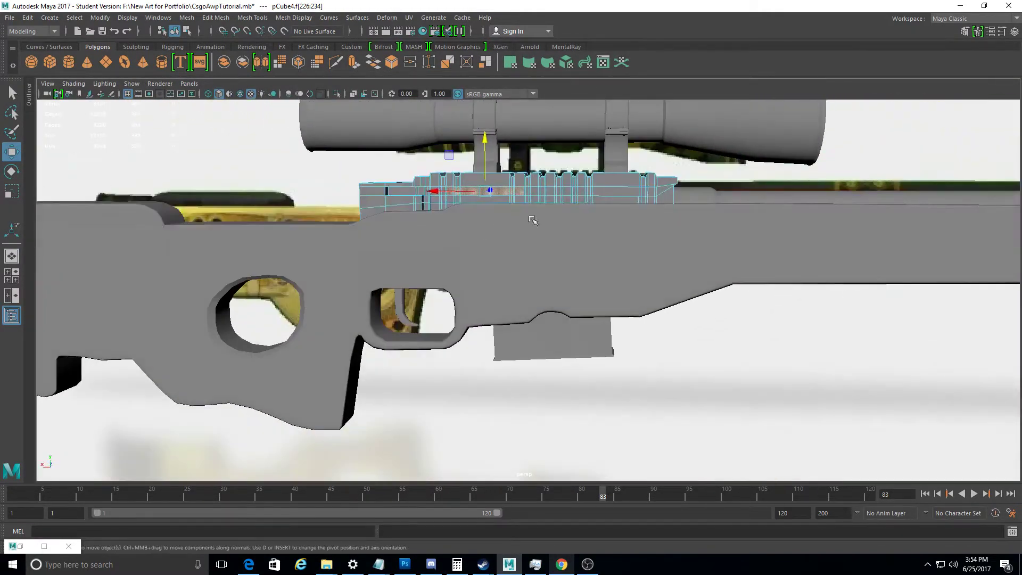
pyautogui.keyDown('shift'); pyautogui.click(551, 192); pyautogui.keyUp('shift')
pyautogui.keyDown('alt'); pyautogui.moveTo(551, 192); pyautogui.dragTo(532, 224); pyautogui.keyUp('alt')
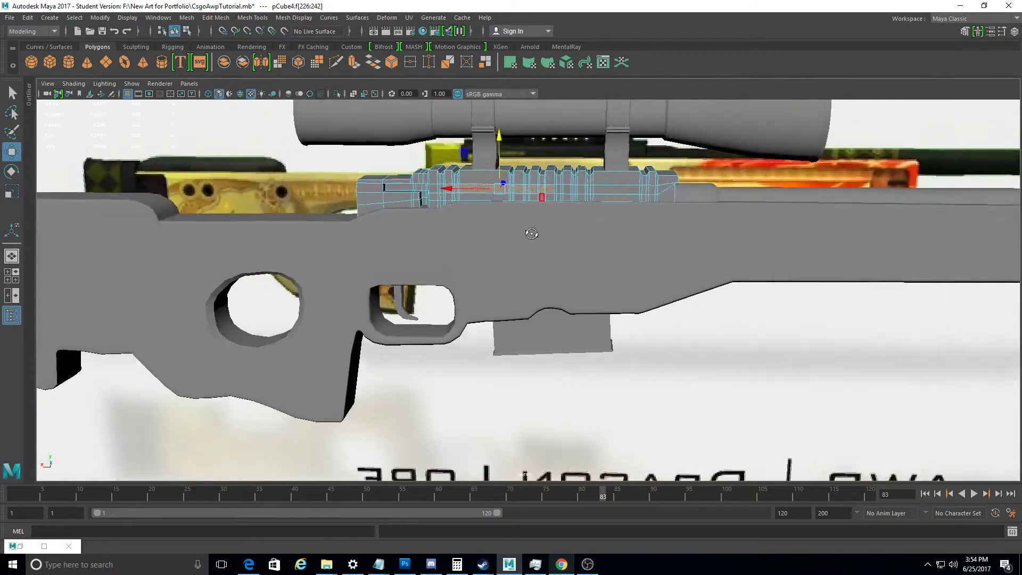
pyautogui.keyDown('shift'); pyautogui.click(567, 195); pyautogui.keyUp('shift')
pyautogui.moveTo(568, 195)
pyautogui.keyDown('alt'); pyautogui.mouseDown()
pyautogui.moveTo(534, 363)
pyautogui.moveTo(558, 394)
pyautogui.mouseUp(); pyautogui.keyUp('alt')
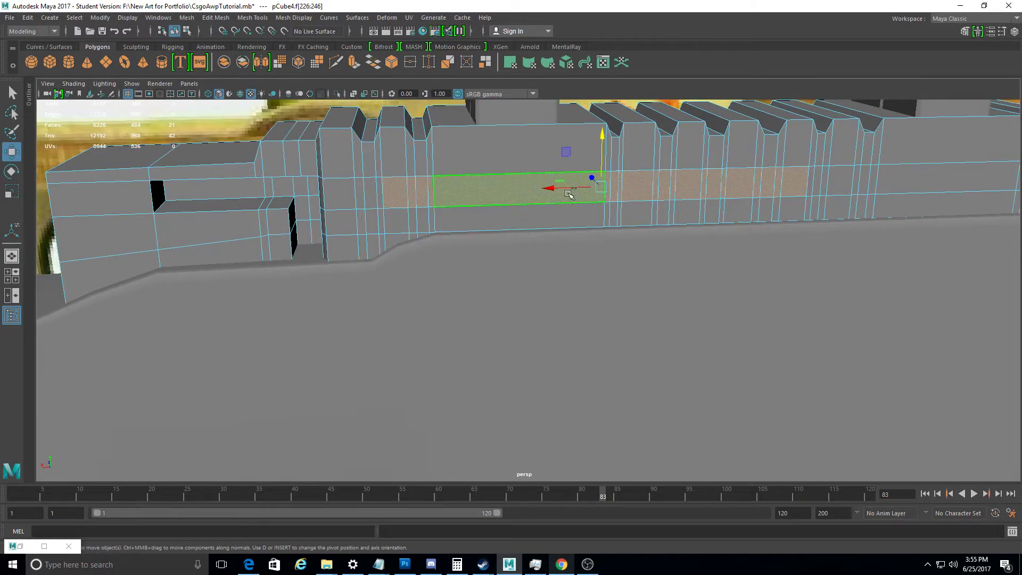
# Extrude the face strip and push it 0.032 inward to form a recessed slot
pyautogui.hotkey('ctrl', 'e')
pyautogui.keyDown('alt'); pyautogui.moveTo(568, 195); pyautogui.dragTo(462, 243); pyautogui.keyUp('alt')
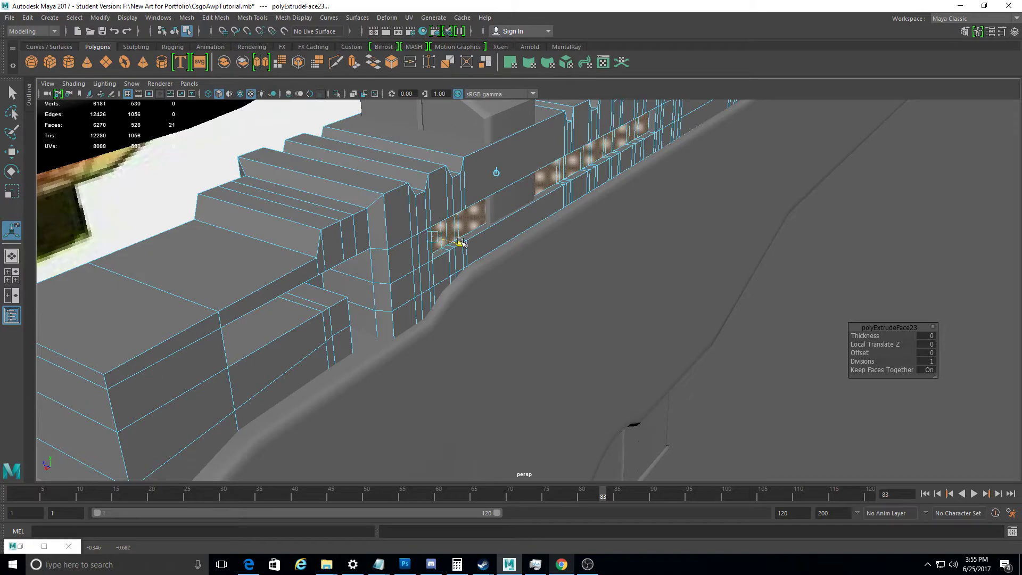
pyautogui.moveTo(432, 247)
pyautogui.keyDown('alt'); pyautogui.mouseDown()
pyautogui.moveTo(445, 176)
pyautogui.moveTo(467, 309)
pyautogui.moveTo(444, 290)
pyautogui.moveTo(492, 290)
pyautogui.mouseUp(); pyautogui.keyUp('alt')
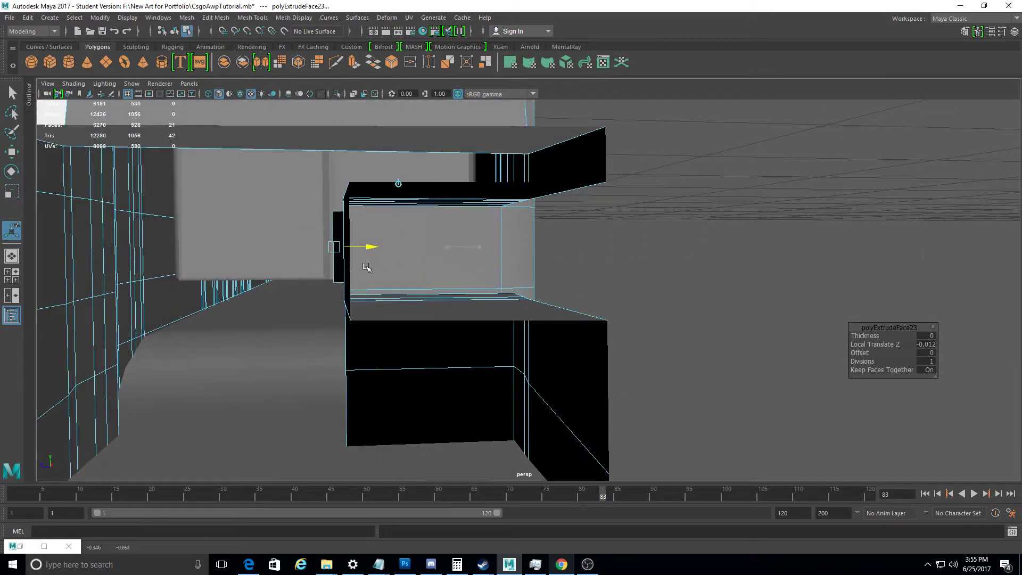
pyautogui.keyDown('alt'); pyautogui.moveTo(371, 265); pyautogui.dragTo(377, 270); pyautogui.keyUp('alt')
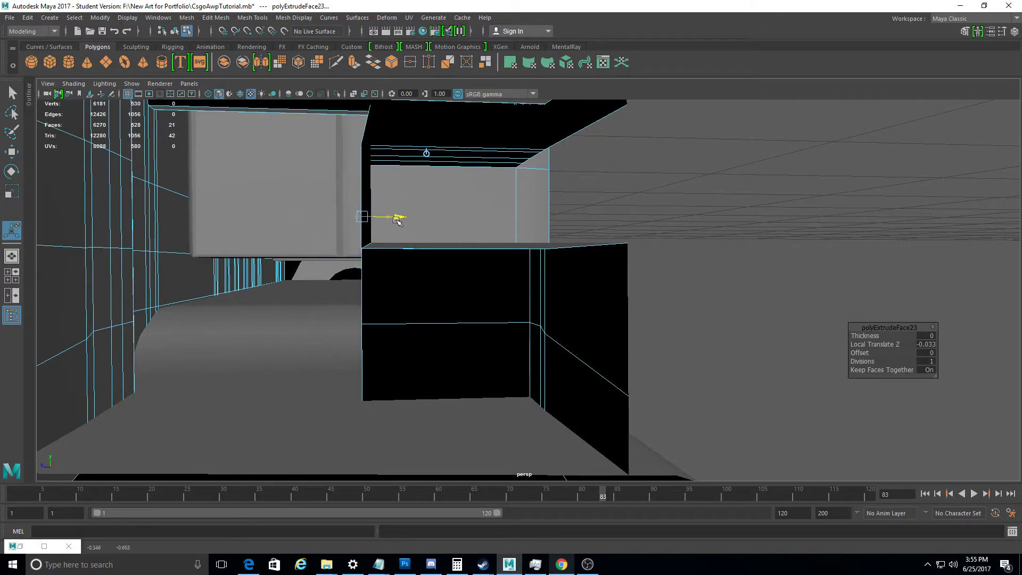
pyautogui.moveTo(397, 224)
pyautogui.keyDown('alt'); pyautogui.mouseDown()
pyautogui.moveTo(400, 258)
pyautogui.moveTo(380, 272)
pyautogui.mouseUp(); pyautogui.keyUp('alt')
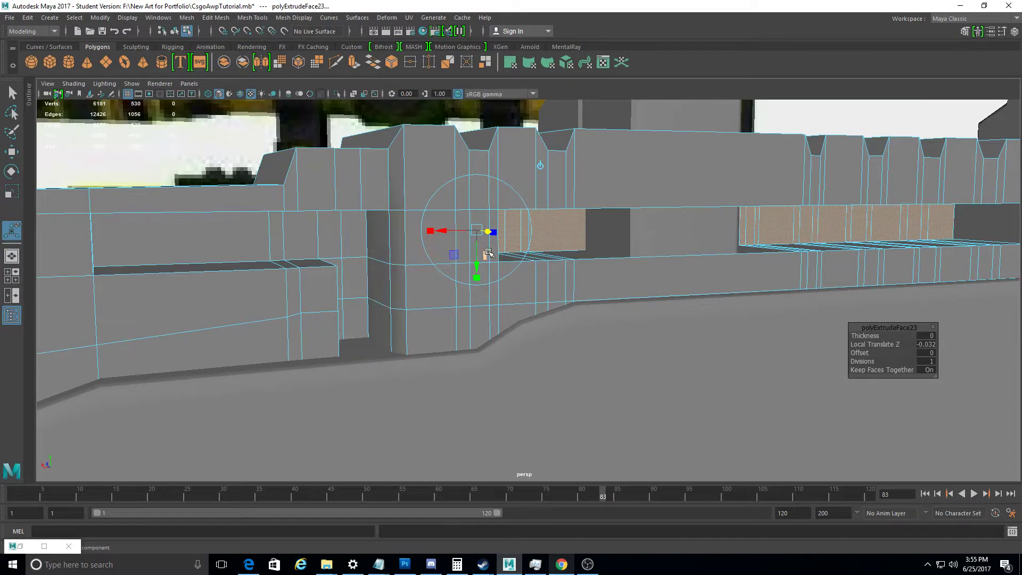
pyautogui.click(637, 273)
pyautogui.moveTo(637, 273)
pyautogui.keyDown('alt'); pyautogui.mouseDown()
pyautogui.moveTo(710, 310)
pyautogui.moveTo(629, 321)
pyautogui.moveTo(622, 288)
pyautogui.mouseUp(); pyautogui.keyUp('alt')
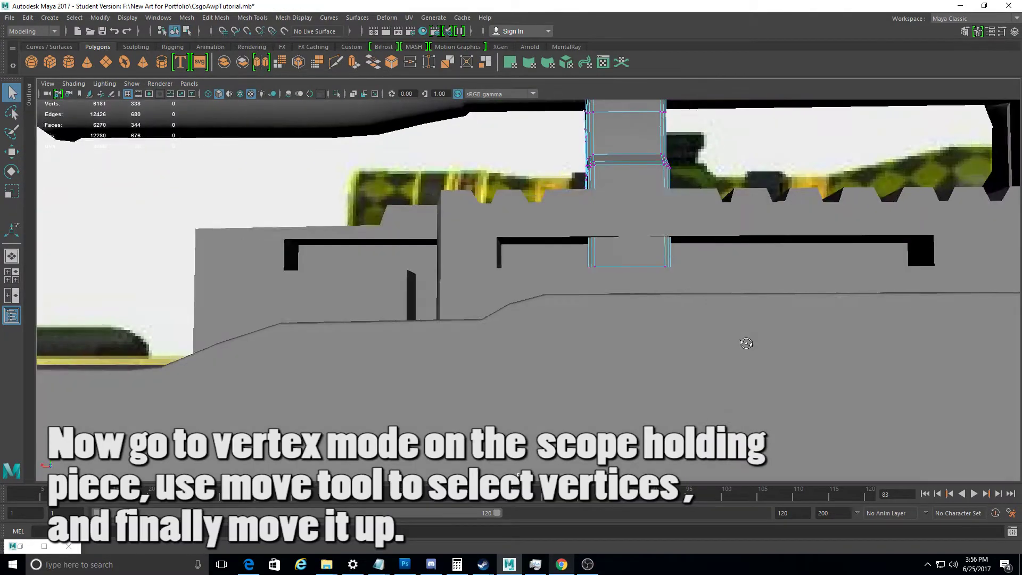
pyautogui.moveTo(504, 258)
pyautogui.keyDown('alt'); pyautogui.mouseDown()
pyautogui.moveTo(684, 297)
pyautogui.moveTo(531, 287)
pyautogui.moveTo(33, 157)
pyautogui.moveTo(636, 215)
pyautogui.moveTo(816, 217)
pyautogui.moveTo(616, 205)
pyautogui.moveTo(639, 223)
pyautogui.moveTo(657, 198)
pyautogui.moveTo(585, 306)
pyautogui.mouseUp(); pyautogui.keyUp('alt')
pyautogui.moveTo(581, 247); pyautogui.dragTo(650, 240, button='right')
pyautogui.moveTo(649, 240)
pyautogui.keyDown('alt'); pyautogui.mouseDown()
pyautogui.moveTo(736, 424)
pyautogui.moveTo(766, 406)
pyautogui.moveTo(591, 424)
pyautogui.moveTo(628, 411)
pyautogui.moveTo(474, 331)
pyautogui.moveTo(551, 267)
pyautogui.moveTo(484, 264)
pyautogui.moveTo(577, 263)
pyautogui.mouseUp(); pyautogui.keyUp('alt')
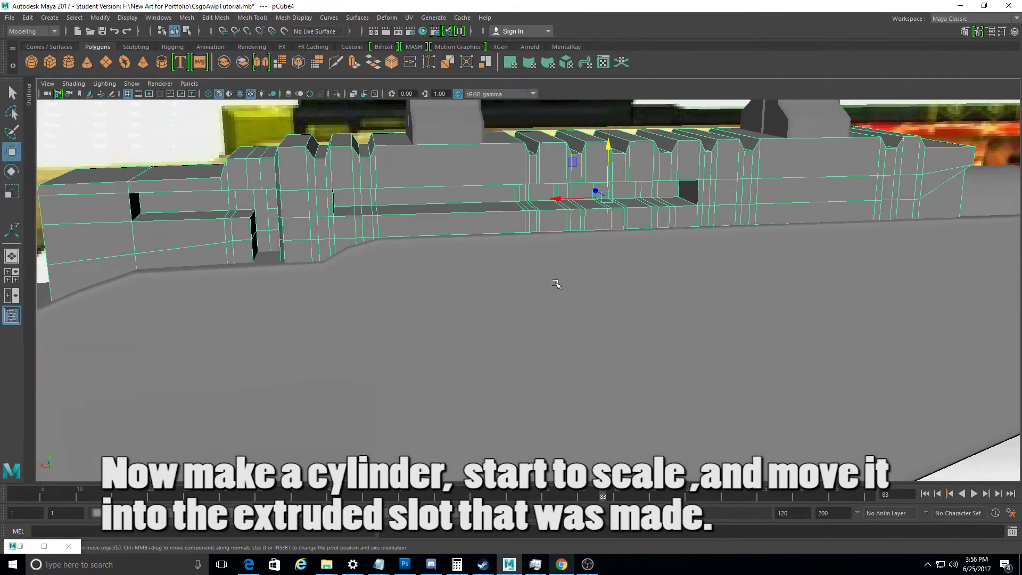
# Create a new cylinder, frame it, and shrink it to a small size
pyautogui.click(68, 63)
pyautogui.press('f')
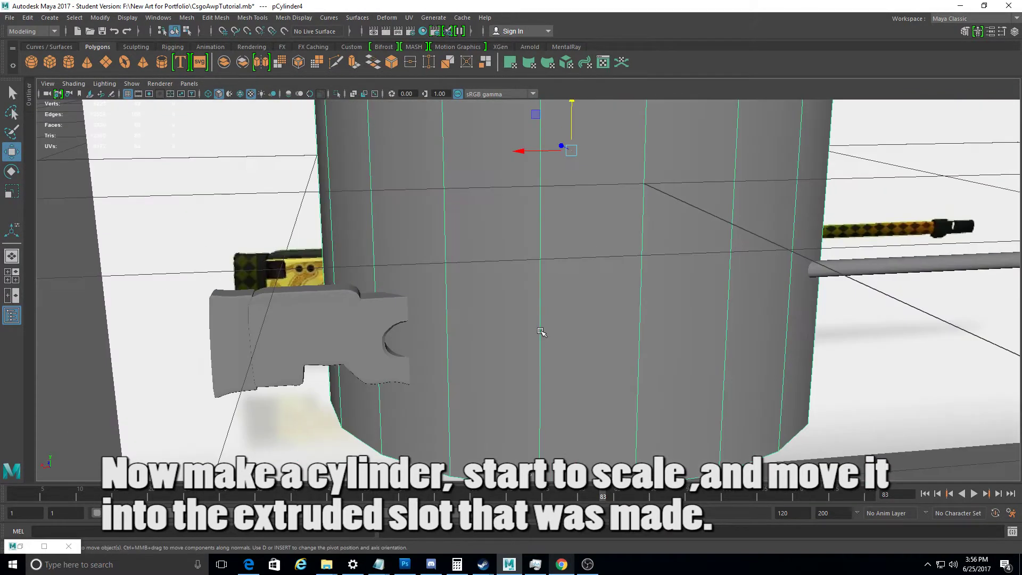
pyautogui.moveTo(559, 201); pyautogui.dragTo(353, 194)
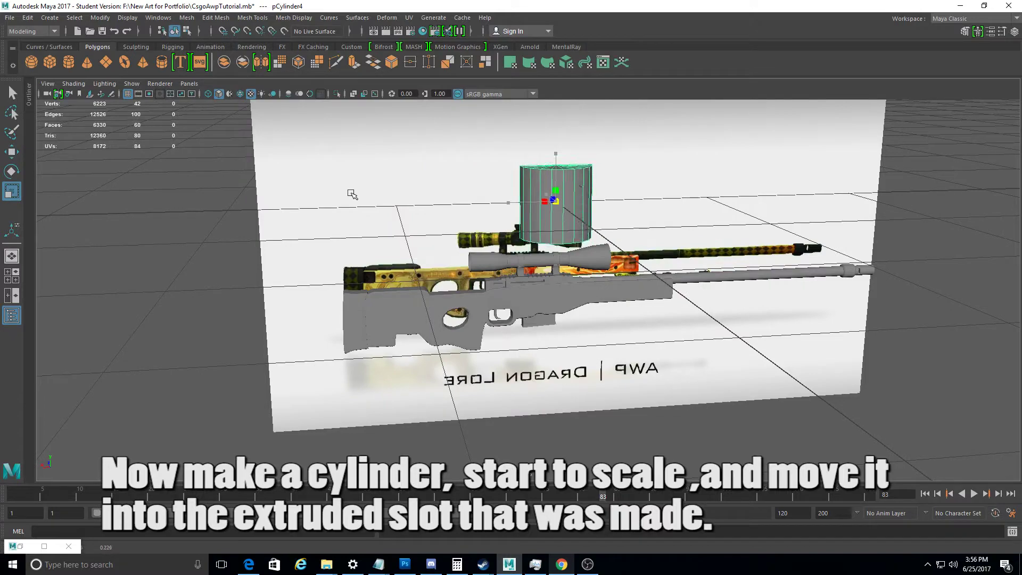
pyautogui.click(11, 155)
pyautogui.moveTo(372, 266)
pyautogui.keyDown('alt'); pyautogui.mouseDown()
pyautogui.moveTo(591, 262)
pyautogui.moveTo(543, 306)
pyautogui.mouseUp(); pyautogui.keyUp('alt')
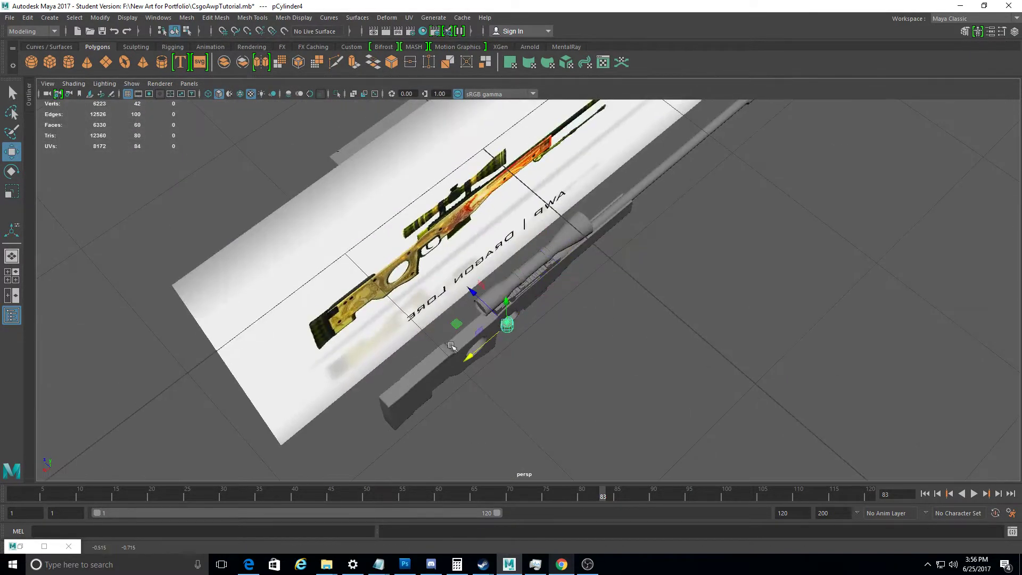
pyautogui.keyDown('alt'); pyautogui.moveTo(452, 346); pyautogui.dragTo(425, 266); pyautogui.keyUp('alt')
pyautogui.scroll(5, 420, 224)
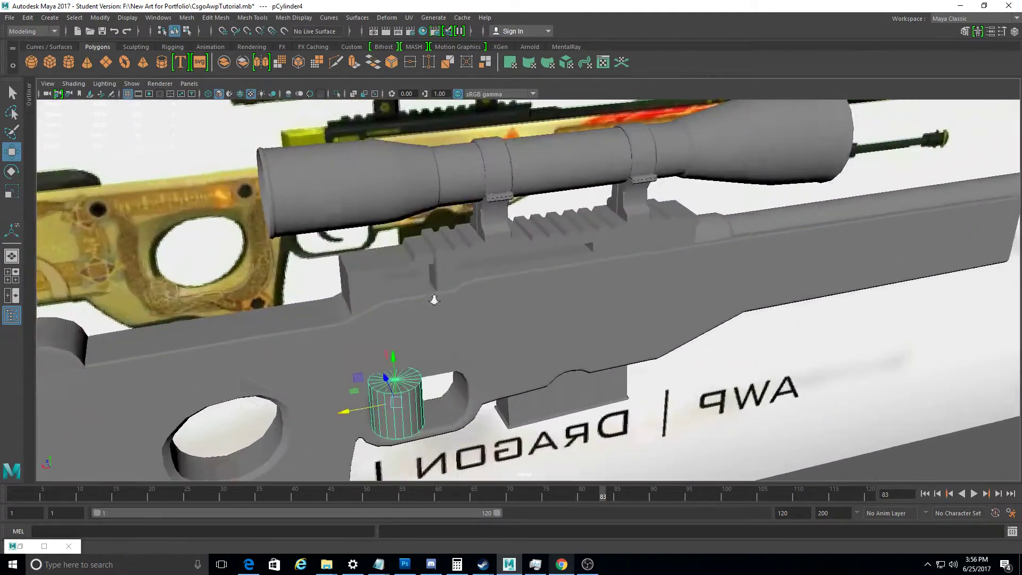
pyautogui.scroll(4, 411, 170)
pyautogui.moveTo(410, 170)
pyautogui.keyDown('alt'); pyautogui.mouseDown()
pyautogui.moveTo(312, 210)
pyautogui.moveTo(717, 293)
pyautogui.mouseUp(); pyautogui.keyUp('alt')
pyautogui.scroll(10, 717, 293)
pyautogui.scroll(-10, 718, 294)
pyautogui.scroll(2, 612, 290)
pyautogui.scroll(2, 609, 296)
pyautogui.scroll(2, 614, 281)
# Stretch the cylinder into a long thin bar along X and slide it into the slot
pyautogui.click(16, 176)
pyautogui.moveTo(420, 223)
pyautogui.keyDown('alt'); pyautogui.mouseDown()
pyautogui.moveTo(438, 175)
pyautogui.moveTo(517, 304)
pyautogui.moveTo(489, 234)
pyautogui.mouseUp(); pyautogui.keyUp('alt')
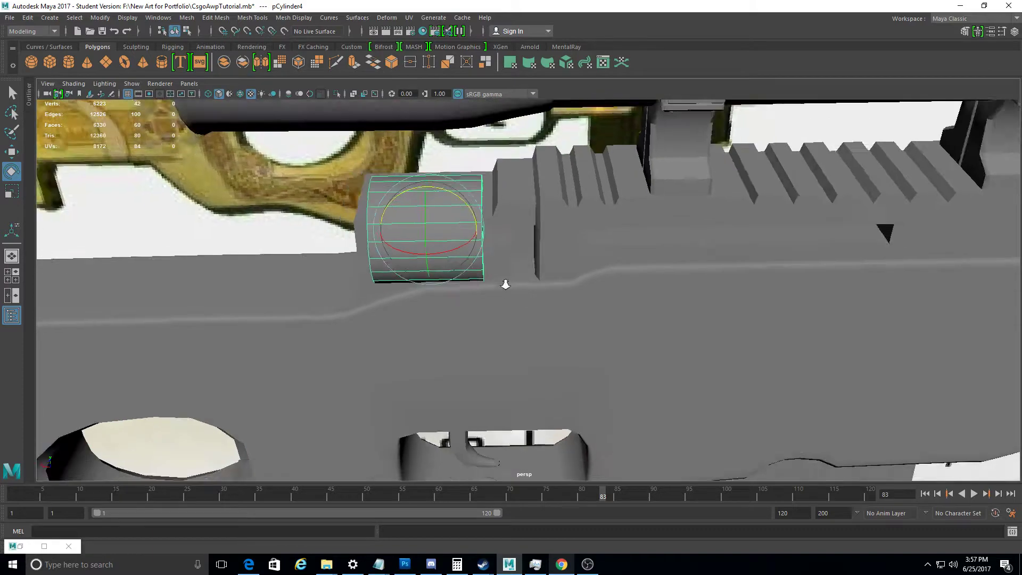
pyautogui.press('w')
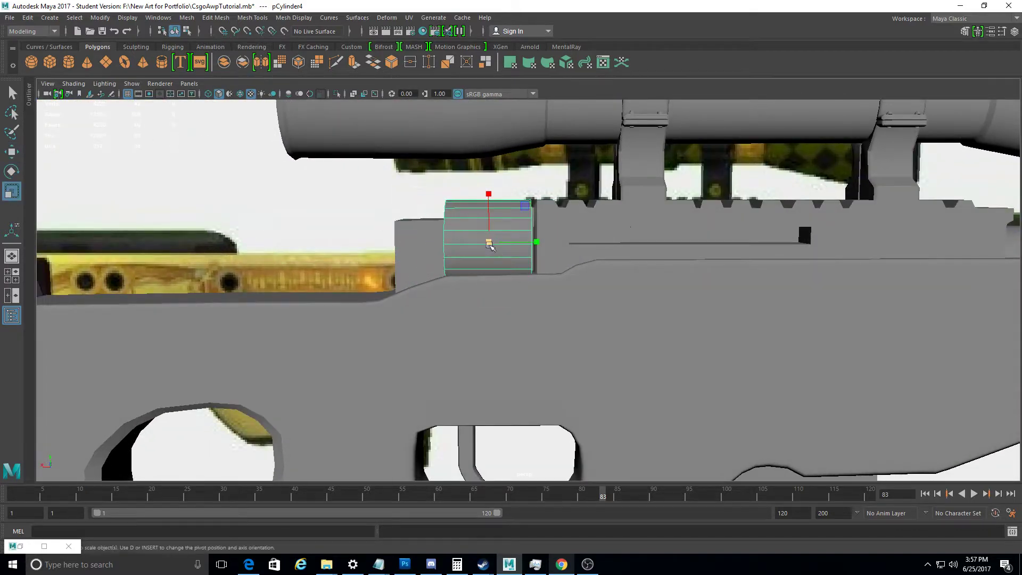
pyautogui.moveTo(536, 242); pyautogui.dragTo(628, 242)
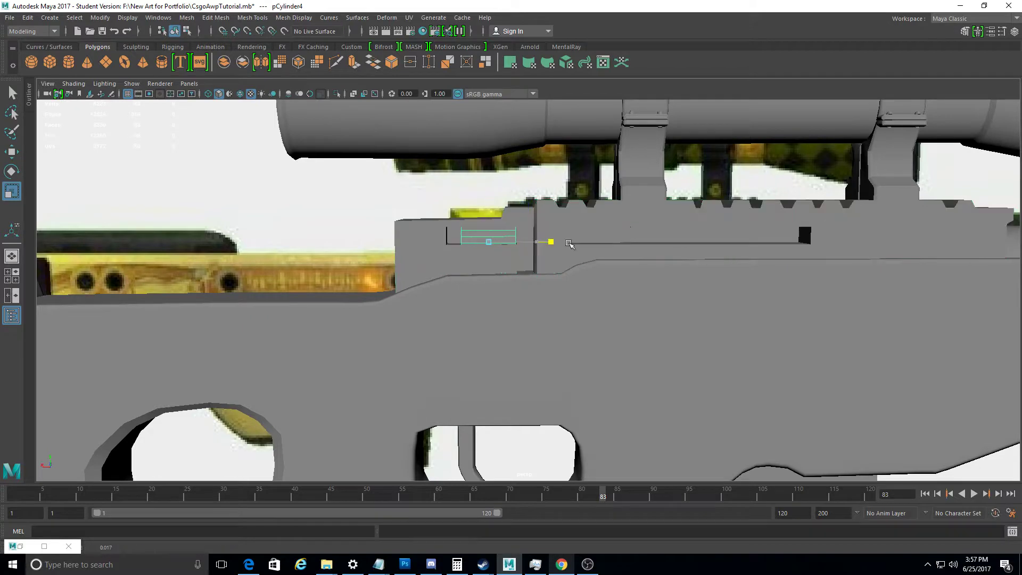
pyautogui.press('w')
pyautogui.moveTo(543, 265)
pyautogui.keyDown('alt'); pyautogui.mouseDown()
pyautogui.moveTo(620, 369)
pyautogui.moveTo(510, 162)
pyautogui.mouseUp(); pyautogui.keyUp('alt')
pyautogui.scroll(-3, 600, 369)
pyautogui.moveTo(459, 215); pyautogui.dragTo(470, 215)
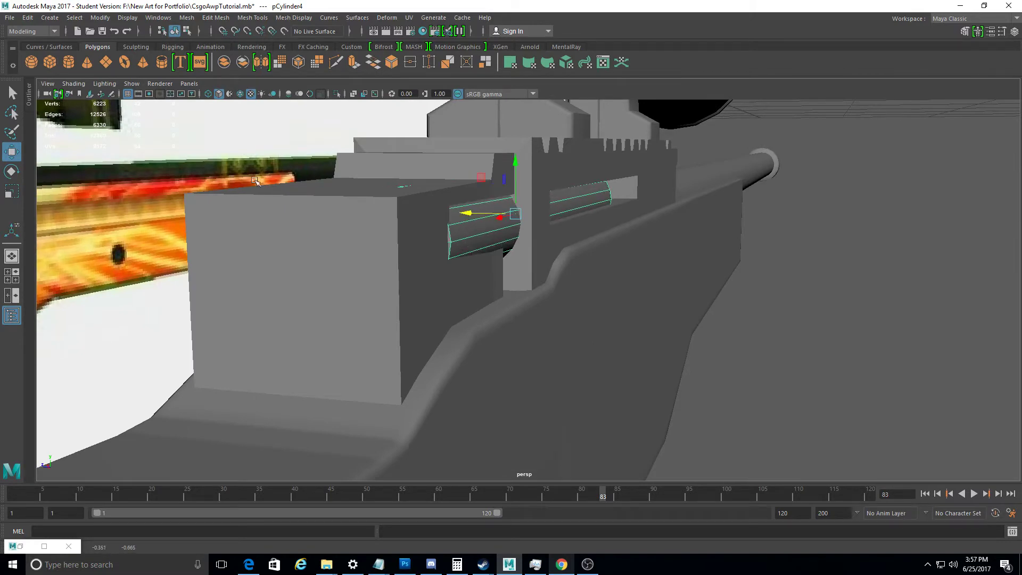
# Select the bolt rod and orbit around it to check its alignment in the slot
pyautogui.press('r')
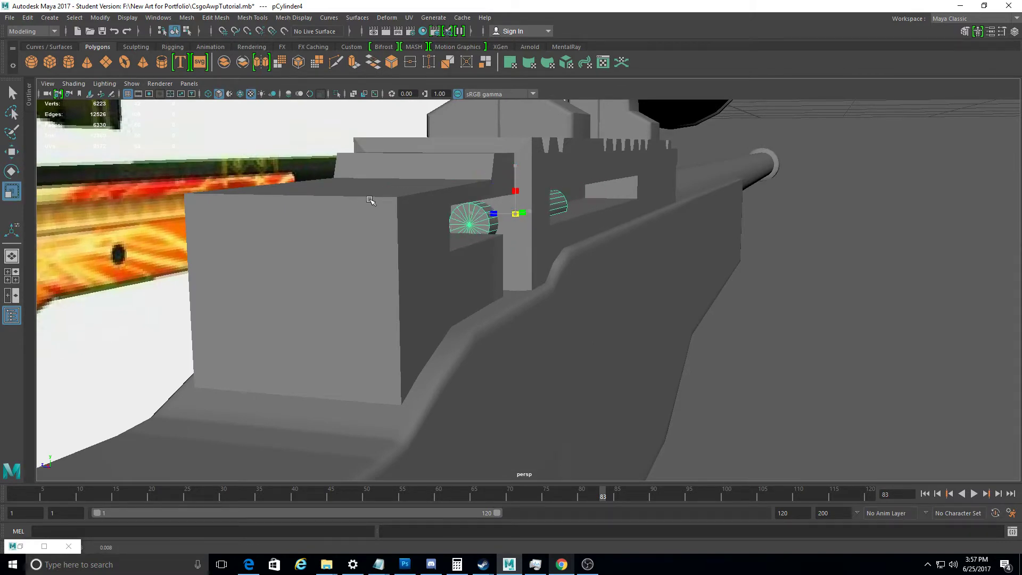
pyautogui.keyDown('alt'); pyautogui.moveTo(371, 201); pyautogui.dragTo(254, 225); pyautogui.keyUp('alt')
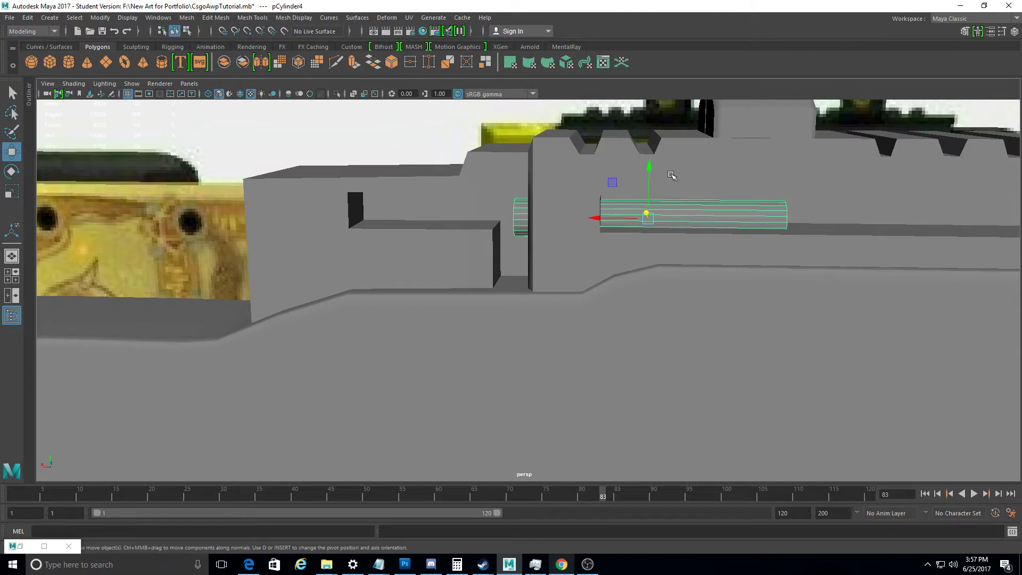
pyautogui.keyDown('alt'); pyautogui.moveTo(552, 211); pyautogui.dragTo(556, 192); pyautogui.keyUp('alt')
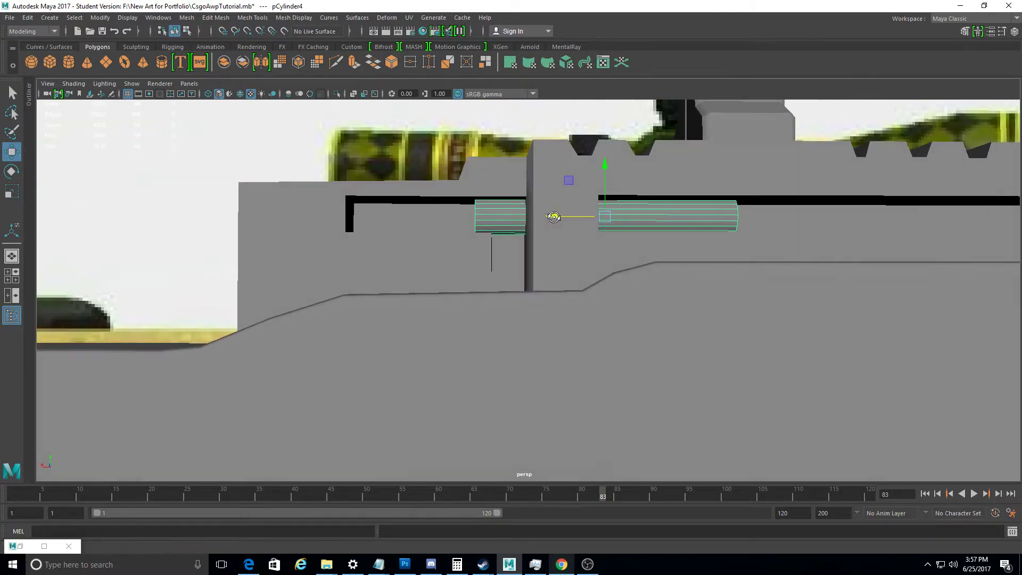
pyautogui.scroll(-5, 721, 220)
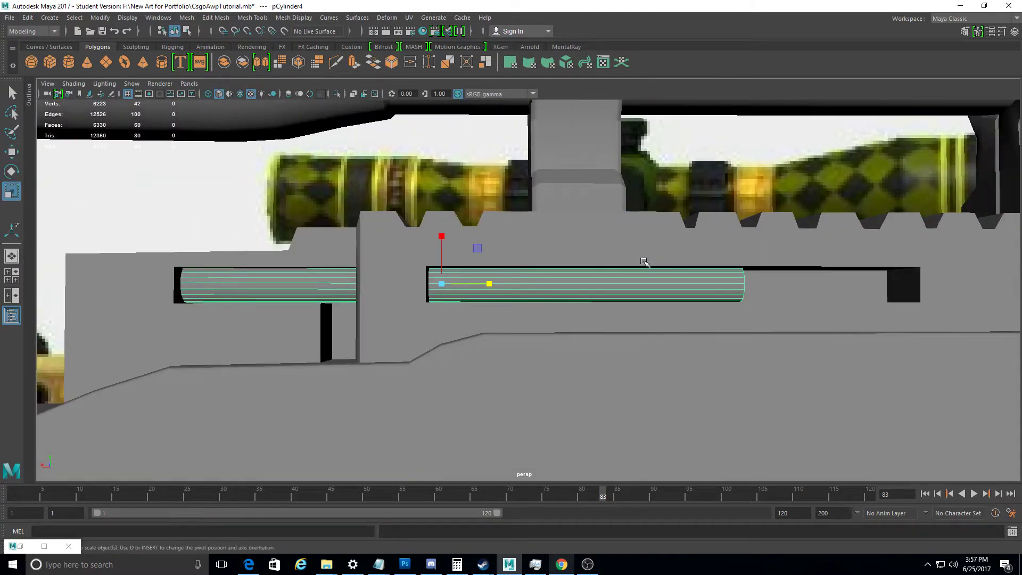
pyautogui.keyDown('alt'); pyautogui.moveTo(648, 260); pyautogui.dragTo(506, 273); pyautogui.keyUp('alt')
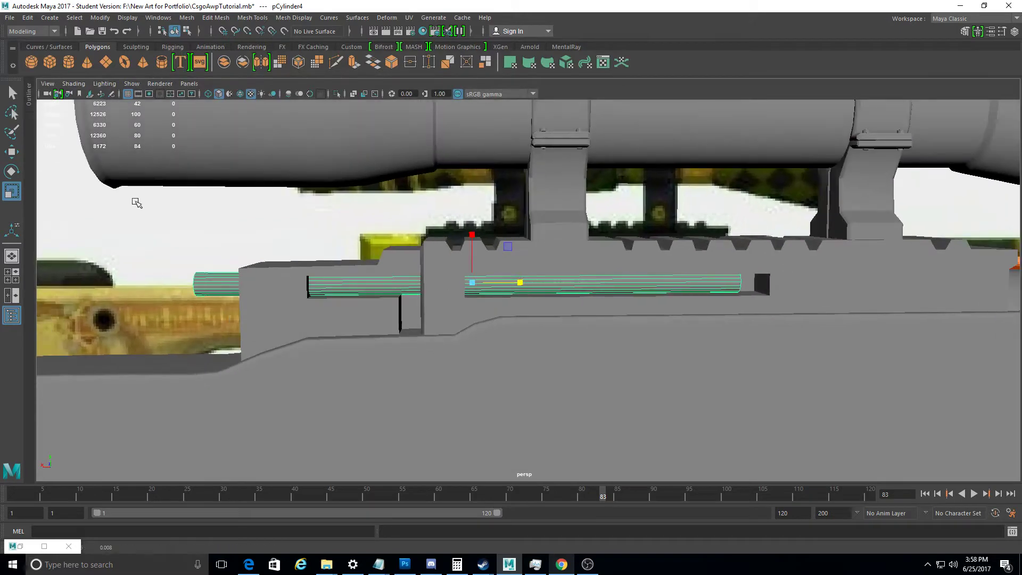
pyautogui.scroll(-3, 605, 321)
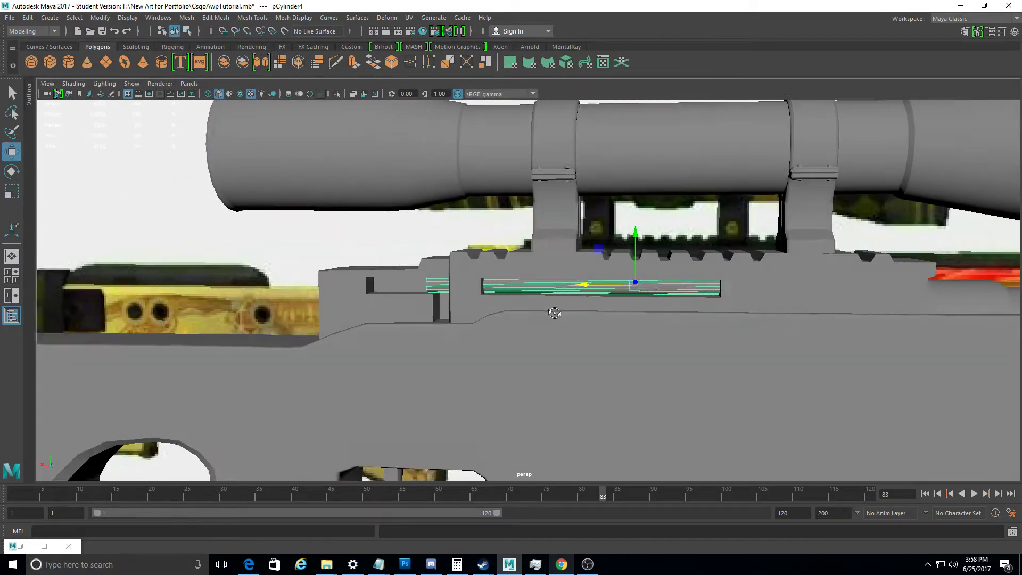
pyautogui.keyDown('alt'); pyautogui.moveTo(520, 314); pyautogui.dragTo(611, 316); pyautogui.keyUp('alt')
pyautogui.click(532, 298)
pyautogui.press('f')
pyautogui.keyDown('alt'); pyautogui.moveTo(491, 281); pyautogui.dragTo(506, 268); pyautogui.keyUp('alt')
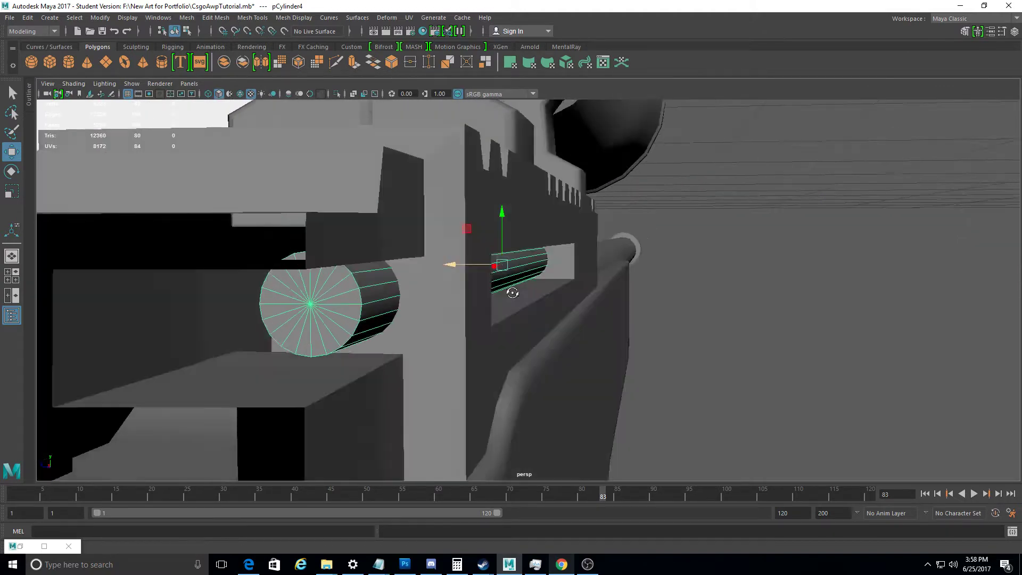
pyautogui.keyDown('alt'); pyautogui.moveTo(456, 233); pyautogui.dragTo(447, 245); pyautogui.keyUp('alt')
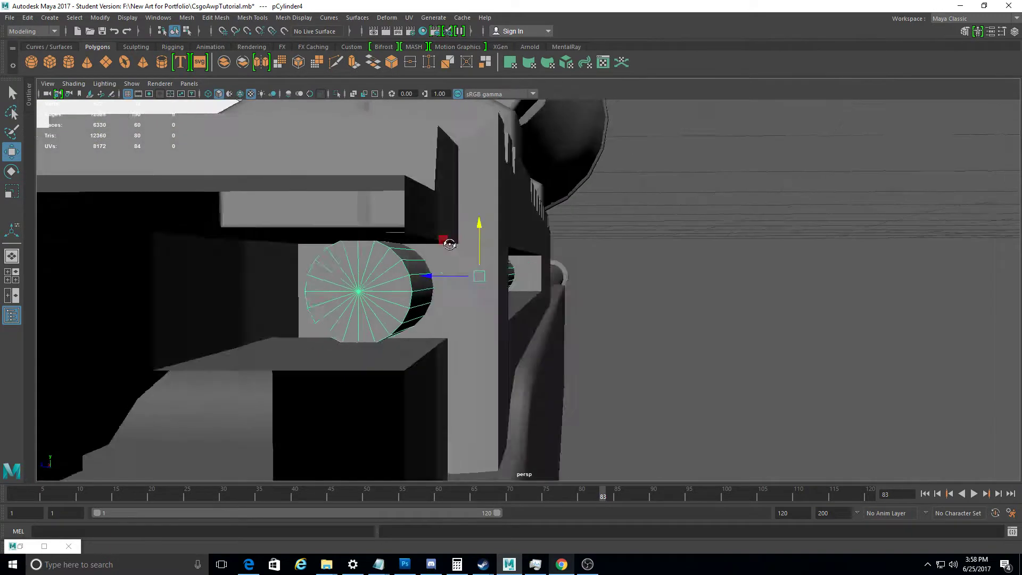
pyautogui.keyDown('alt'); pyautogui.moveTo(447, 244); pyautogui.dragTo(459, 235); pyautogui.keyUp('alt')
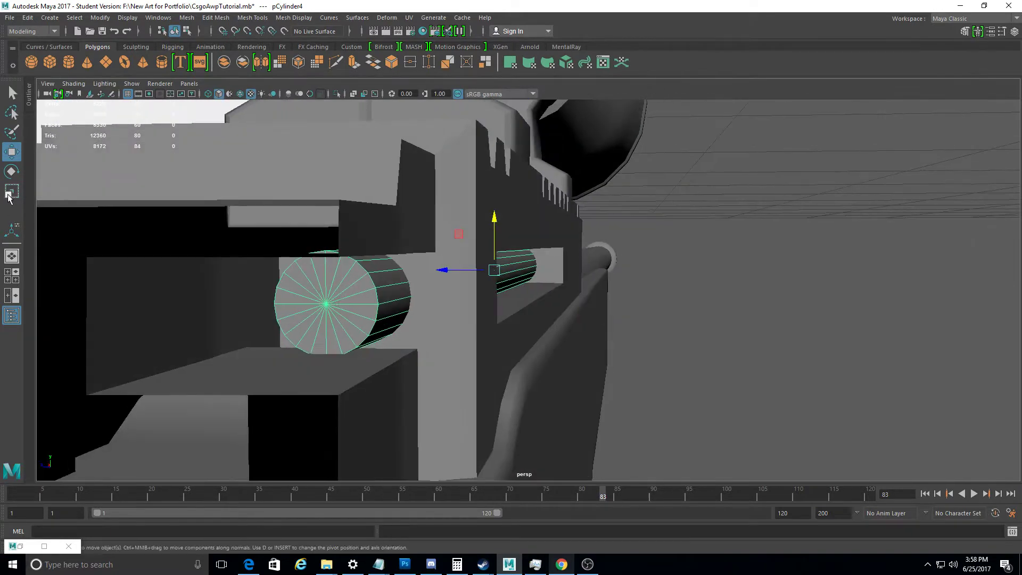
pyautogui.moveTo(489, 266)
pyautogui.keyDown('alt'); pyautogui.mouseDown()
pyautogui.moveTo(440, 251)
pyautogui.moveTo(301, 257)
pyautogui.mouseUp(); pyautogui.keyUp('alt')
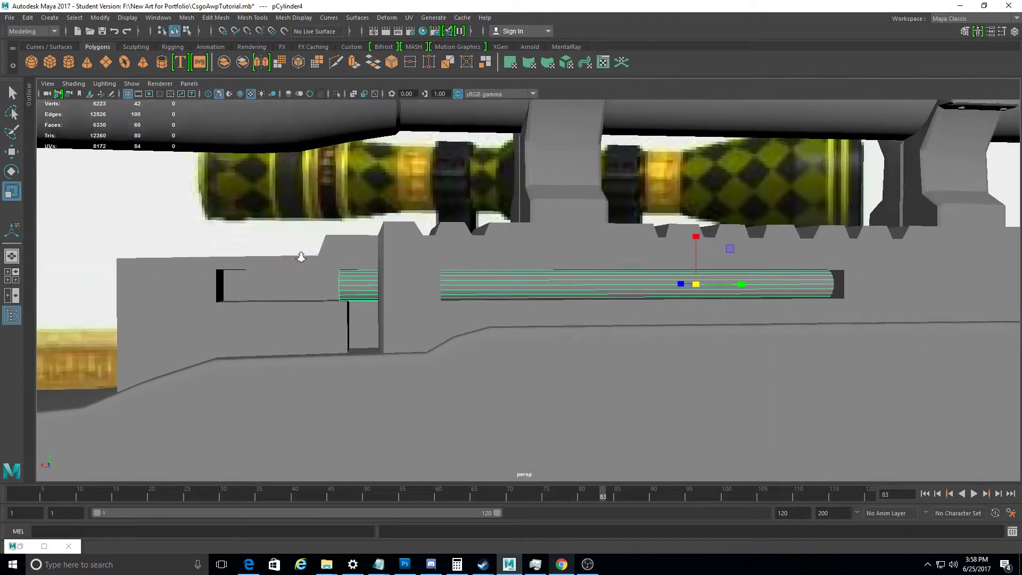
pyautogui.moveTo(697, 285)
pyautogui.keyDown('alt'); pyautogui.mouseDown()
pyautogui.moveTo(659, 291)
pyautogui.moveTo(705, 299)
pyautogui.mouseUp(); pyautogui.keyUp('alt')
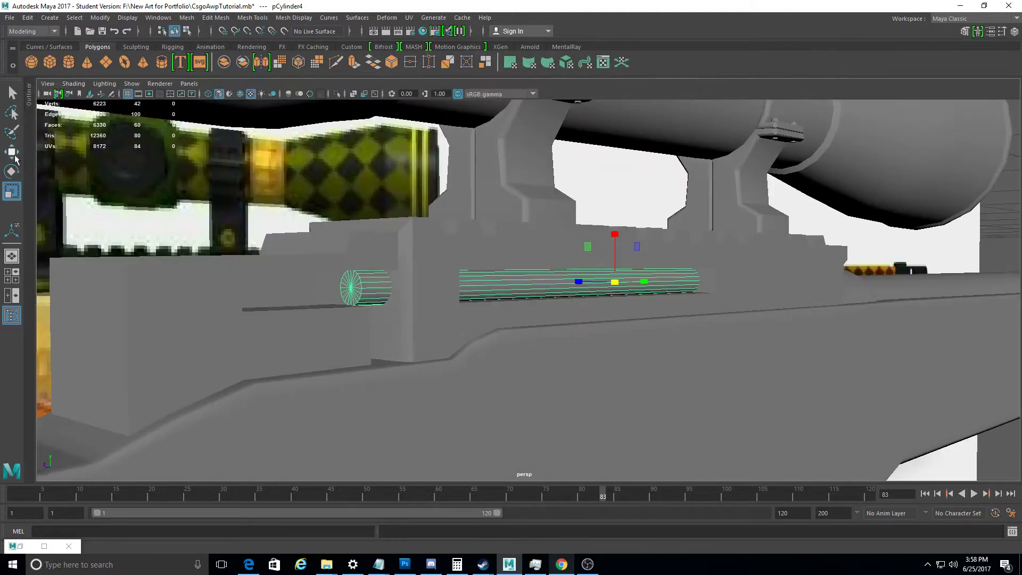
pyautogui.moveTo(570, 284)
pyautogui.keyDown('alt'); pyautogui.mouseDown()
pyautogui.moveTo(596, 282)
pyautogui.moveTo(612, 298)
pyautogui.mouseUp(); pyautogui.keyUp('alt')
pyautogui.scroll(5, 622, 372)
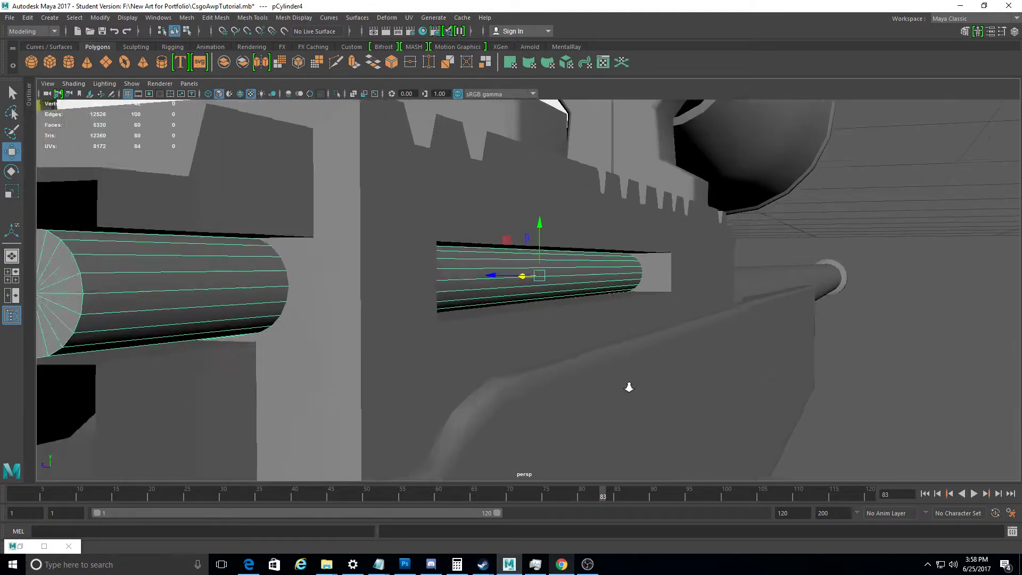
pyautogui.keyDown('alt'); pyautogui.moveTo(627, 386); pyautogui.dragTo(616, 378); pyautogui.keyUp('alt')
# Enlarge the short left cylinder slightly and inspect both rods along the rail
pyautogui.press('r')
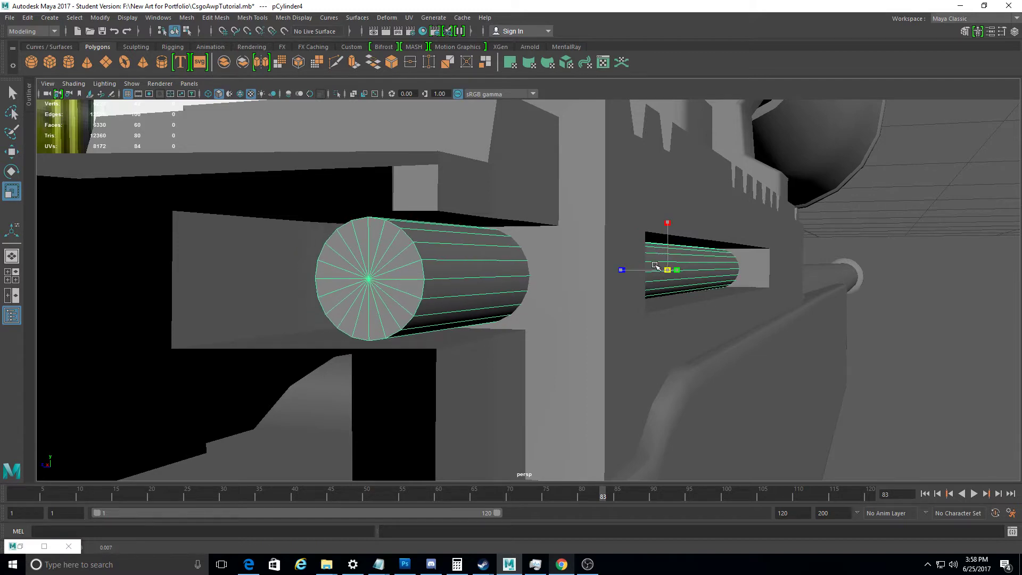
pyautogui.moveTo(653, 264); pyautogui.dragTo(660, 261)
pyautogui.press('w')
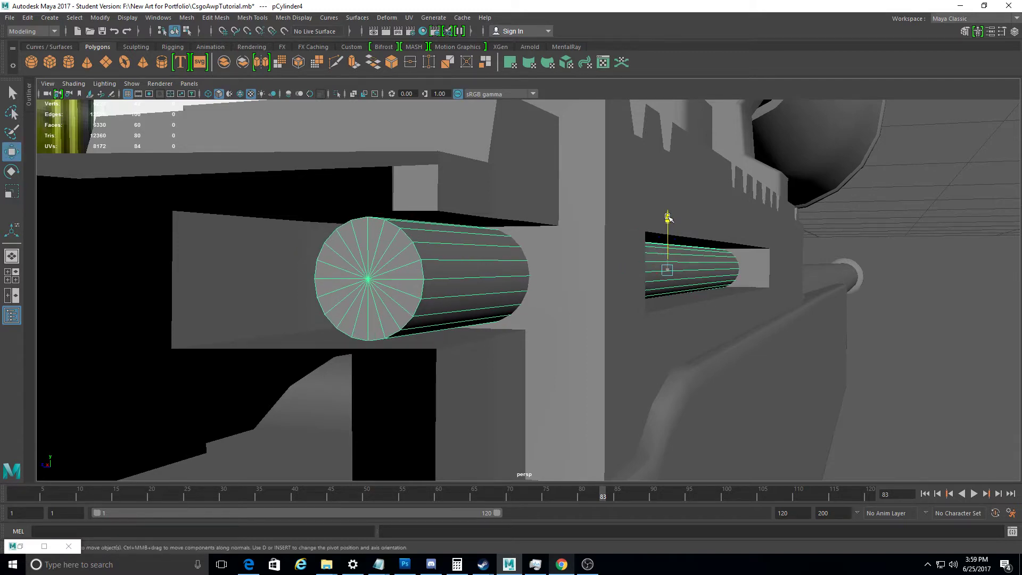
pyautogui.moveTo(668, 215)
pyautogui.keyDown('alt'); pyautogui.mouseDown()
pyautogui.moveTo(543, 264)
pyautogui.moveTo(365, 255)
pyautogui.mouseUp(); pyautogui.keyUp('alt')
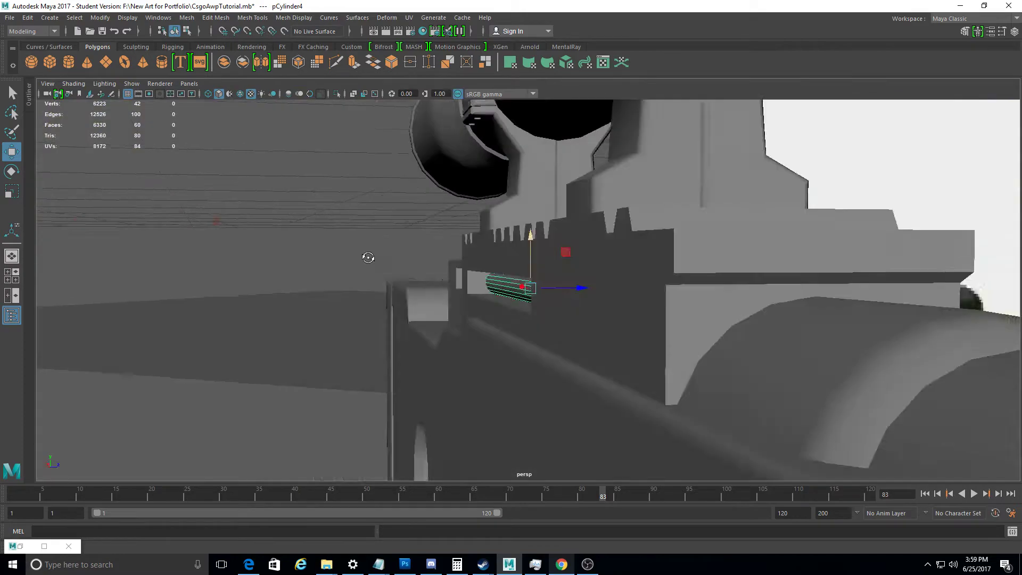
pyautogui.scroll(3, 591, 296)
pyautogui.keyDown('alt'); pyautogui.moveTo(577, 299); pyautogui.dragTo(579, 268); pyautogui.keyUp('alt')
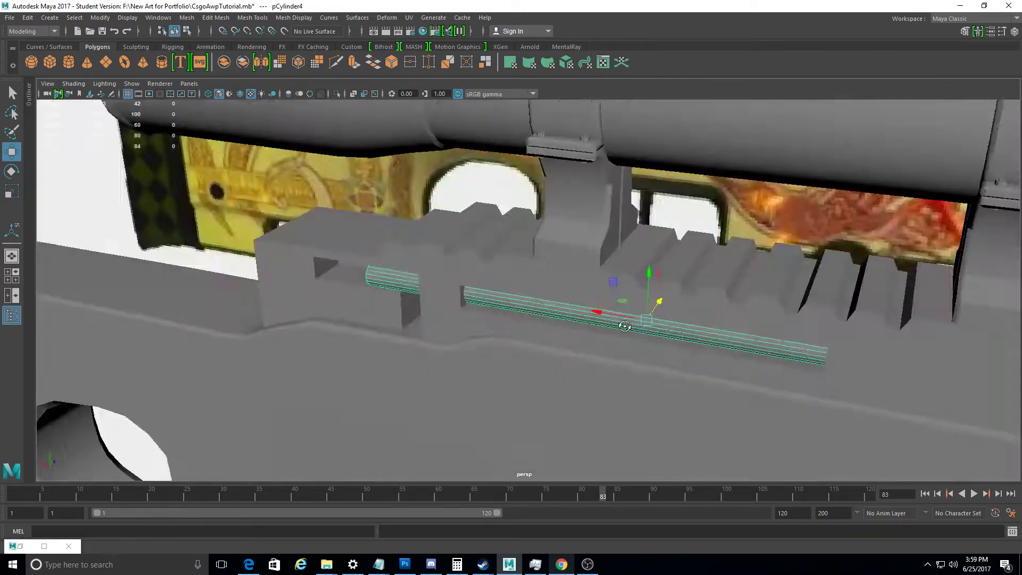
pyautogui.scroll(-3, 579, 268)
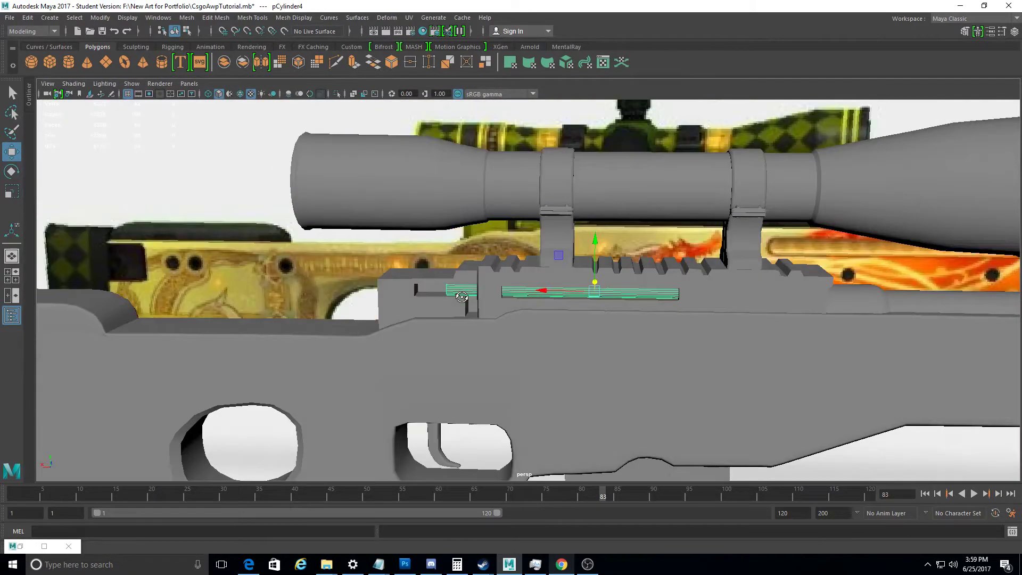
pyautogui.keyDown('alt'); pyautogui.moveTo(580, 268); pyautogui.dragTo(492, 317); pyautogui.keyUp('alt')
pyautogui.scroll(3, 492, 318)
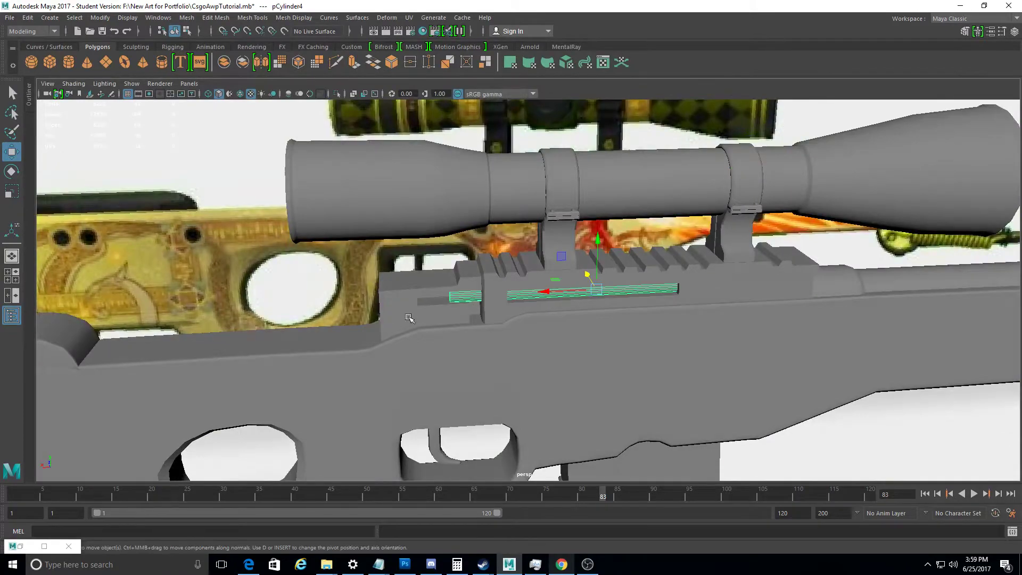
pyautogui.scroll(-3, 447, 316)
pyautogui.keyDown('alt'); pyautogui.moveTo(447, 316); pyautogui.dragTo(627, 382); pyautogui.keyUp('alt')
pyautogui.scroll(3, 627, 383)
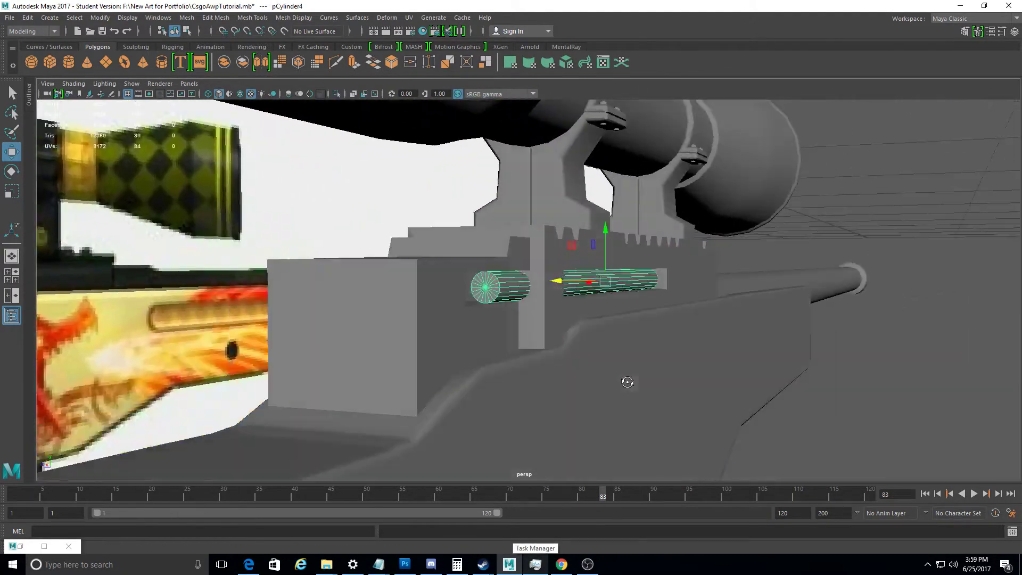
pyautogui.scroll(-3, 627, 382)
pyautogui.click(445, 393)
# Select a vertical edge loop on pCube4, slide it right beside the rod, and return to Object Mode
pyautogui.scroll(3, 444, 393)
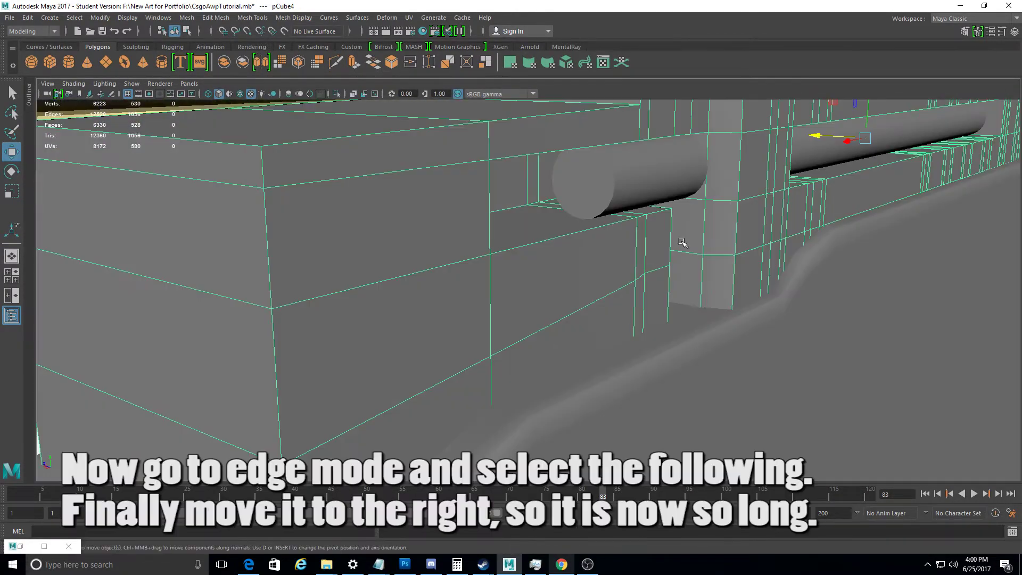
pyautogui.scroll(-3, 484, 236)
pyautogui.keyDown('alt'); pyautogui.moveTo(485, 237); pyautogui.dragTo(367, 247); pyautogui.keyUp('alt')
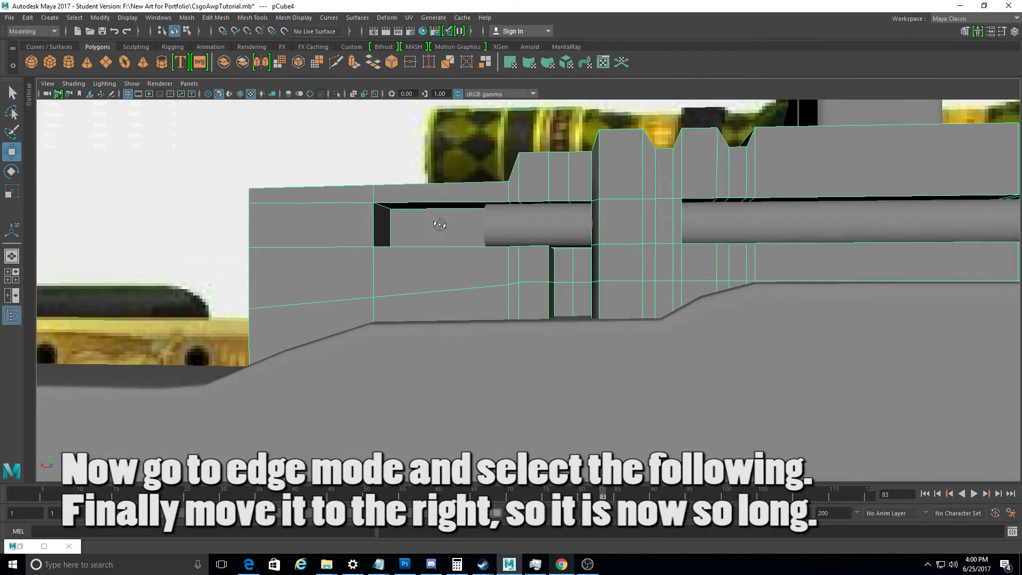
pyautogui.rightClick(367, 247)
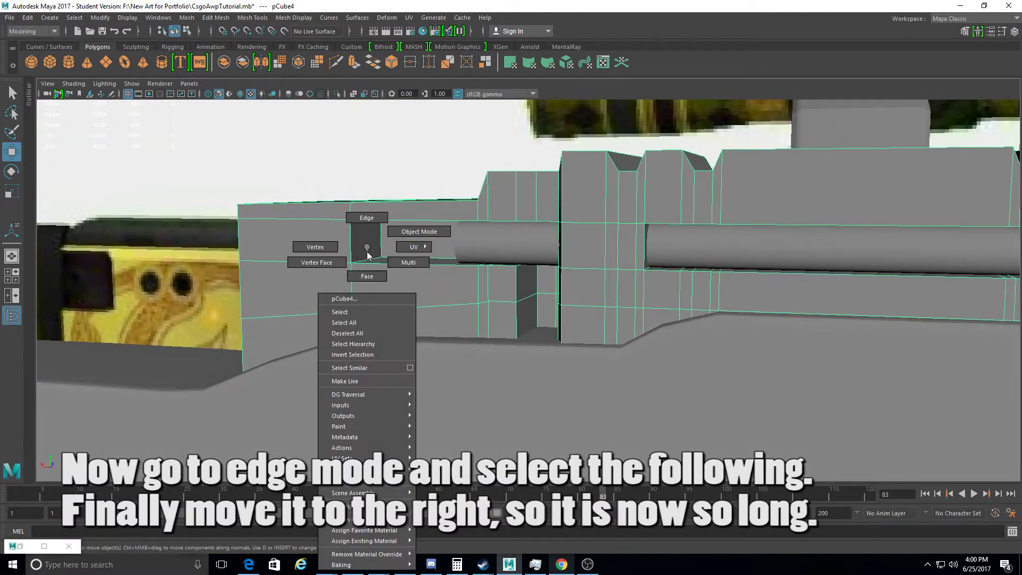
pyautogui.moveTo(361, 264); pyautogui.dragTo(367, 218, button='right')
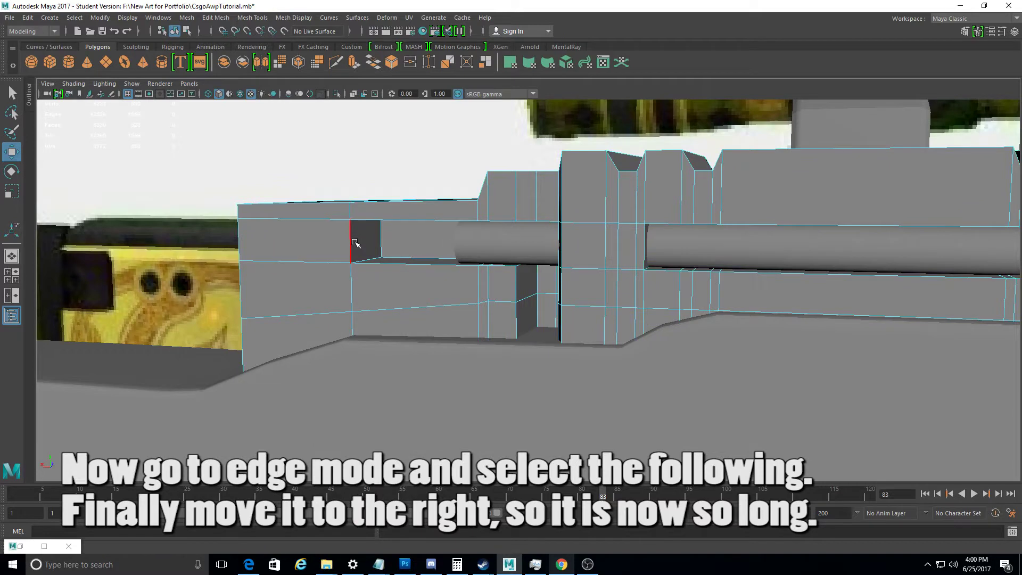
pyautogui.doubleClick(349, 268)
pyautogui.moveTo(349, 268)
pyautogui.keyDown('alt'); pyautogui.mouseDown()
pyautogui.moveTo(391, 236)
pyautogui.moveTo(388, 274)
pyautogui.moveTo(395, 266)
pyautogui.mouseUp(); pyautogui.keyUp('alt')
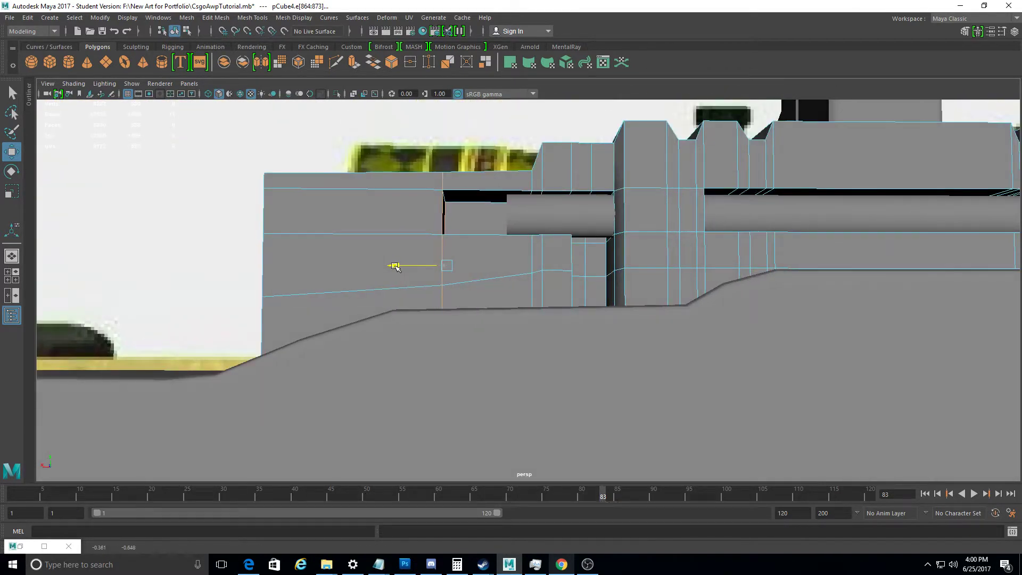
pyautogui.moveTo(446, 316)
pyautogui.keyDown('alt'); pyautogui.mouseDown()
pyautogui.moveTo(460, 277)
pyautogui.moveTo(447, 277)
pyautogui.moveTo(546, 286)
pyautogui.mouseUp(); pyautogui.keyUp('alt')
pyautogui.moveTo(579, 276); pyautogui.dragTo(583, 272, button='right')
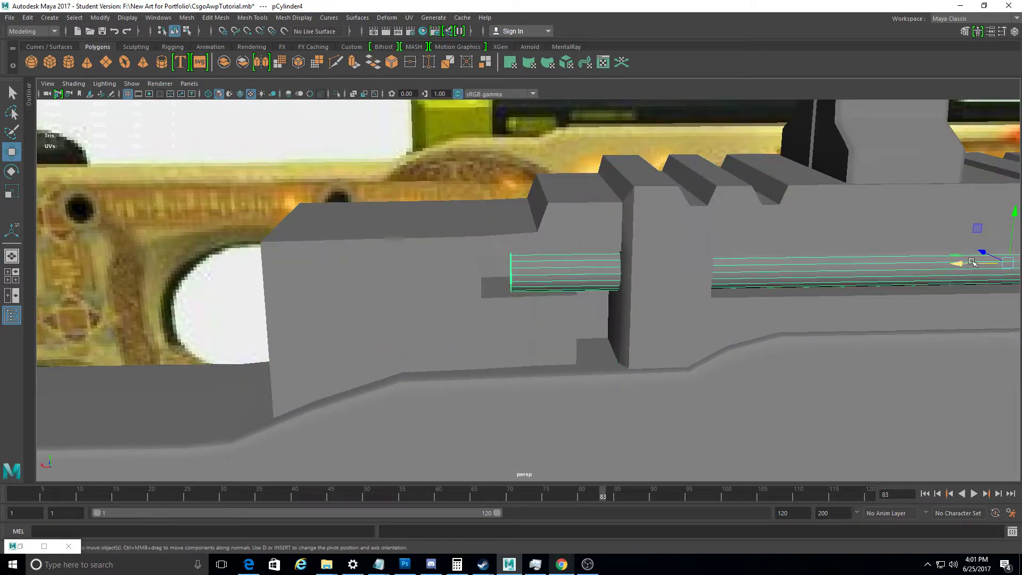
pyautogui.scroll(-5, 934, 274)
pyautogui.keyDown('alt'); pyautogui.moveTo(934, 274); pyautogui.dragTo(482, 210); pyautogui.keyUp('alt')
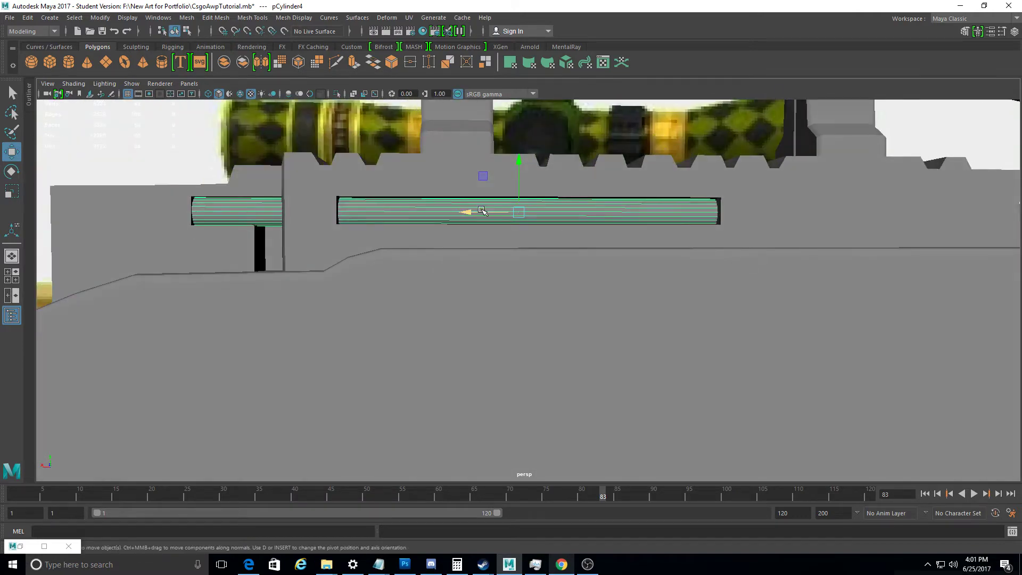
pyautogui.moveTo(468, 253)
pyautogui.keyDown('alt'); pyautogui.mouseDown()
pyautogui.moveTo(484, 273)
pyautogui.moveTo(585, 319)
pyautogui.moveTo(787, 456)
pyautogui.moveTo(687, 374)
pyautogui.moveTo(86, 236)
pyautogui.mouseUp(); pyautogui.keyUp('alt')
# Use Multi-Cut to insert an edge loop around the bolt rod opening in the receiver block
pyautogui.click(237, 18)
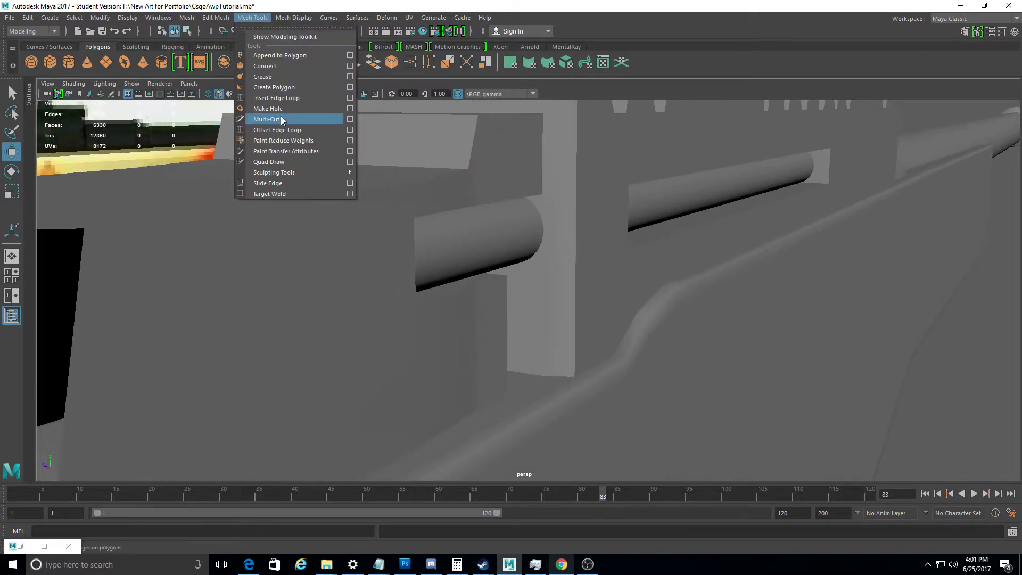
pyautogui.click(281, 119)
pyautogui.keyDown('alt'); pyautogui.moveTo(555, 347); pyautogui.dragTo(509, 337); pyautogui.keyUp('alt')
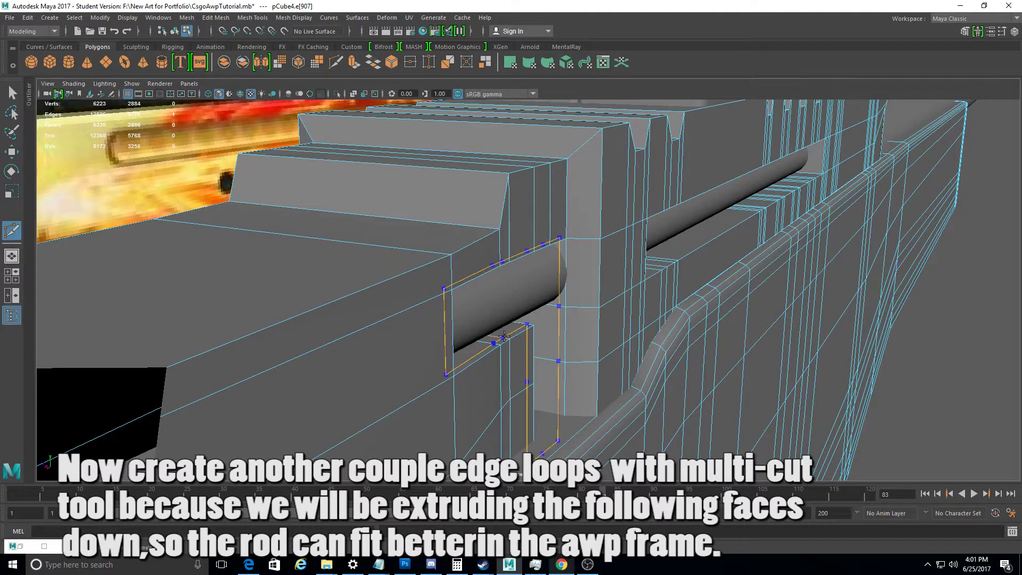
pyautogui.keyDown('ctrl'); pyautogui.click(504, 336); pyautogui.keyUp('ctrl')
pyautogui.moveTo(504, 336)
pyautogui.keyDown('alt'); pyautogui.mouseDown()
pyautogui.moveTo(511, 354)
pyautogui.moveTo(528, 353)
pyautogui.moveTo(554, 330)
pyautogui.moveTo(526, 378)
pyautogui.moveTo(506, 388)
pyautogui.moveTo(552, 292)
pyautogui.moveTo(582, 283)
pyautogui.moveTo(592, 218)
pyautogui.mouseUp(); pyautogui.keyUp('alt')
pyautogui.rightClick(592, 218)
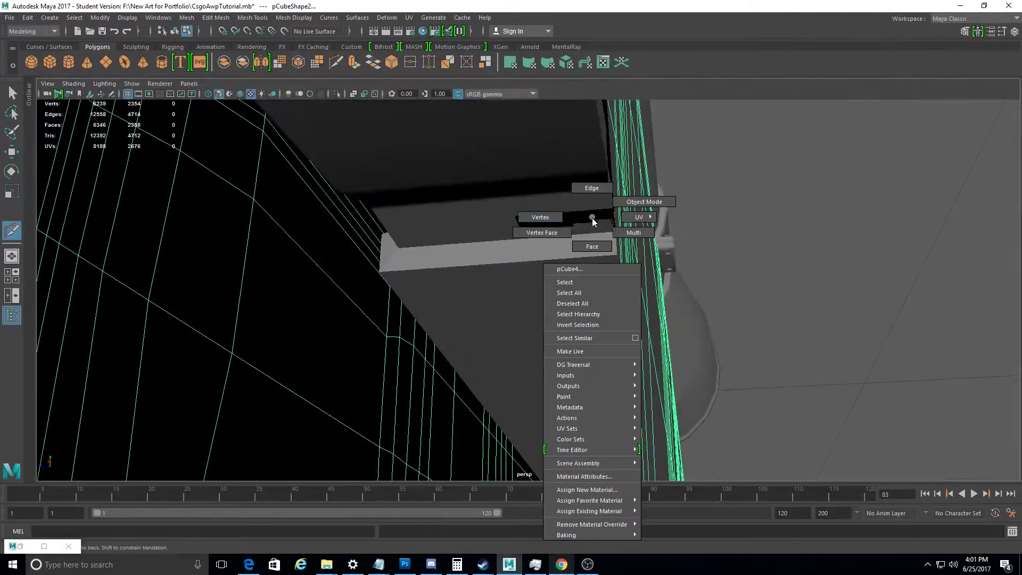
# Select a receiver block face where the rod passes and inspect it from above and below
pyautogui.click(578, 247)
pyautogui.press('w')
pyautogui.click(554, 272)
pyautogui.press('f')
pyautogui.moveTo(575, 281)
pyautogui.keyDown('alt'); pyautogui.mouseDown()
pyautogui.moveTo(458, 387)
pyautogui.moveTo(465, 338)
pyautogui.mouseUp(); pyautogui.keyUp('alt')
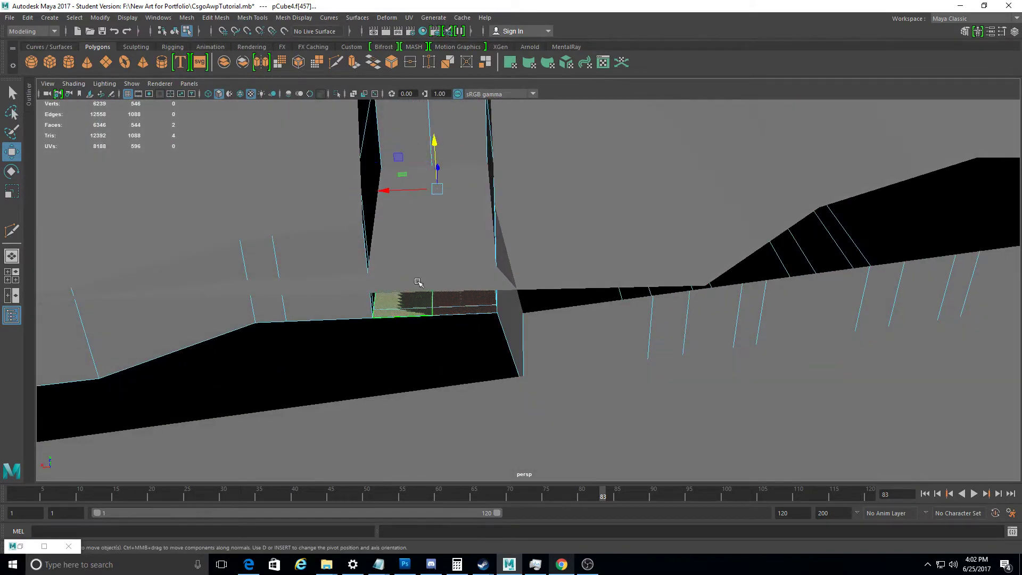
pyautogui.moveTo(436, 137)
pyautogui.keyDown('alt'); pyautogui.mouseDown()
pyautogui.moveTo(426, 186)
pyautogui.moveTo(399, 218)
pyautogui.moveTo(433, 287)
pyautogui.moveTo(514, 266)
pyautogui.moveTo(525, 293)
pyautogui.moveTo(586, 296)
pyautogui.mouseUp(); pyautogui.keyUp('alt')
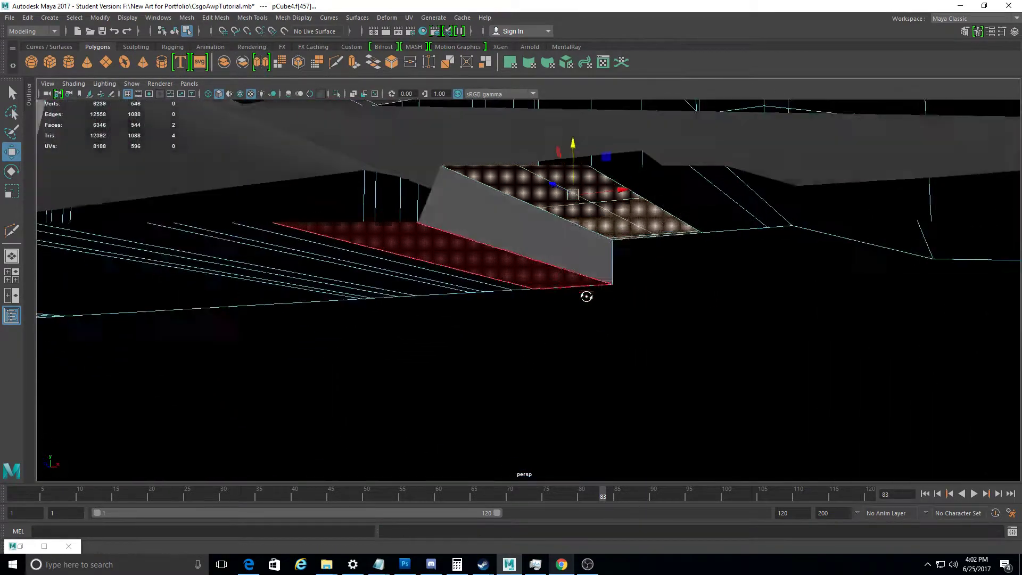
pyautogui.moveTo(574, 166)
pyautogui.keyDown('alt'); pyautogui.mouseDown()
pyautogui.moveTo(593, 205)
pyautogui.moveTo(473, 201)
pyautogui.moveTo(607, 337)
pyautogui.moveTo(463, 336)
pyautogui.moveTo(413, 320)
pyautogui.moveTo(406, 330)
pyautogui.moveTo(521, 257)
pyautogui.mouseUp(); pyautogui.keyUp('alt')
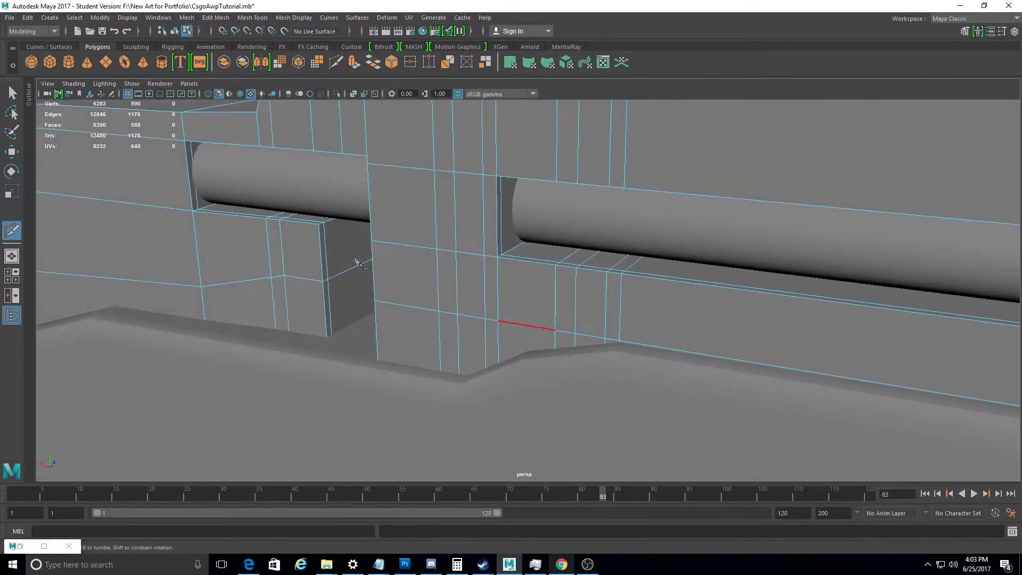
# Select the strip of rail faces running under the bolt rod
pyautogui.press('w')
pyautogui.moveTo(494, 315)
pyautogui.keyDown('alt'); pyautogui.mouseDown()
pyautogui.moveTo(582, 322)
pyautogui.moveTo(489, 337)
pyautogui.mouseUp(); pyautogui.keyUp('alt')
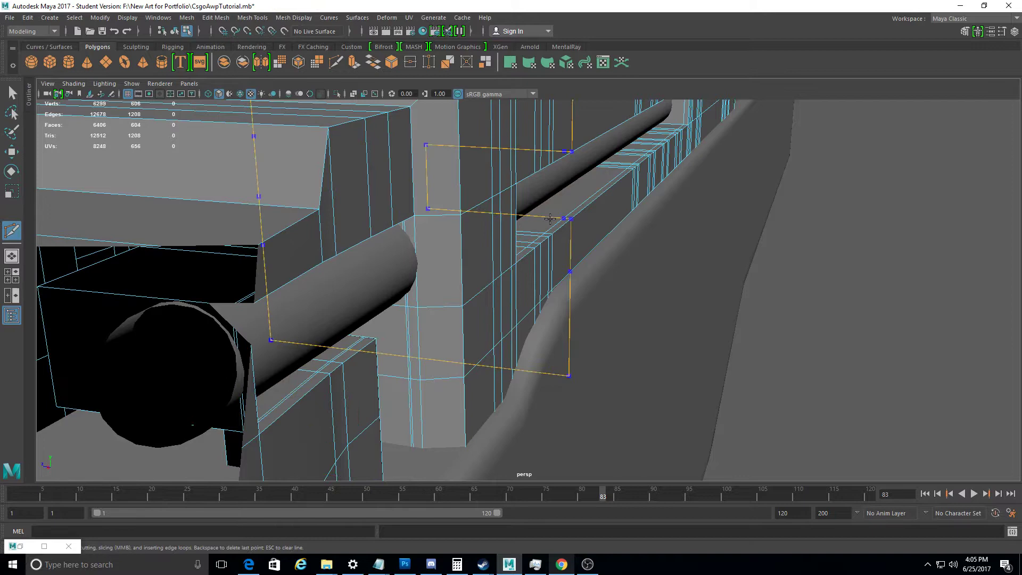
pyautogui.keyDown('alt'); pyautogui.moveTo(542, 230); pyautogui.dragTo(529, 207); pyautogui.keyUp('alt')
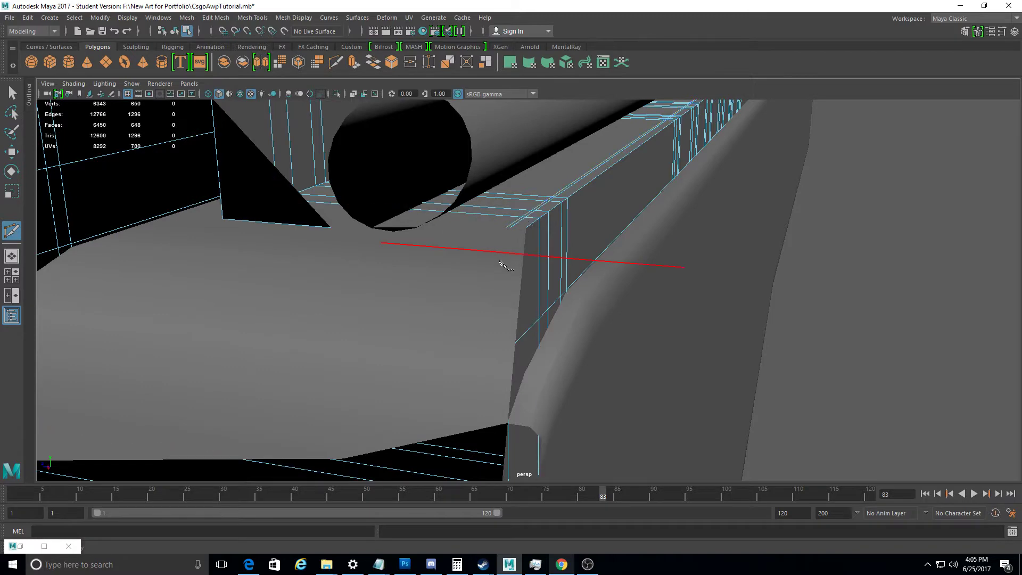
pyautogui.keyDown('alt'); pyautogui.moveTo(501, 261); pyautogui.dragTo(47, 124); pyautogui.keyUp('alt')
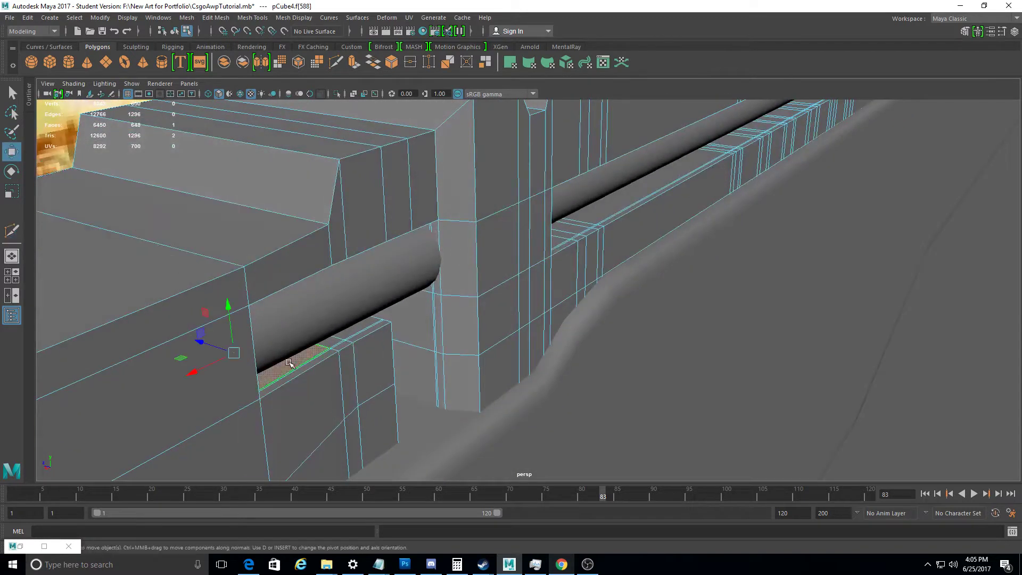
pyautogui.keyDown('shift'); pyautogui.click(355, 336); pyautogui.keyUp('shift')
pyautogui.keyDown('alt'); pyautogui.moveTo(355, 337); pyautogui.dragTo(822, 314); pyautogui.keyUp('alt')
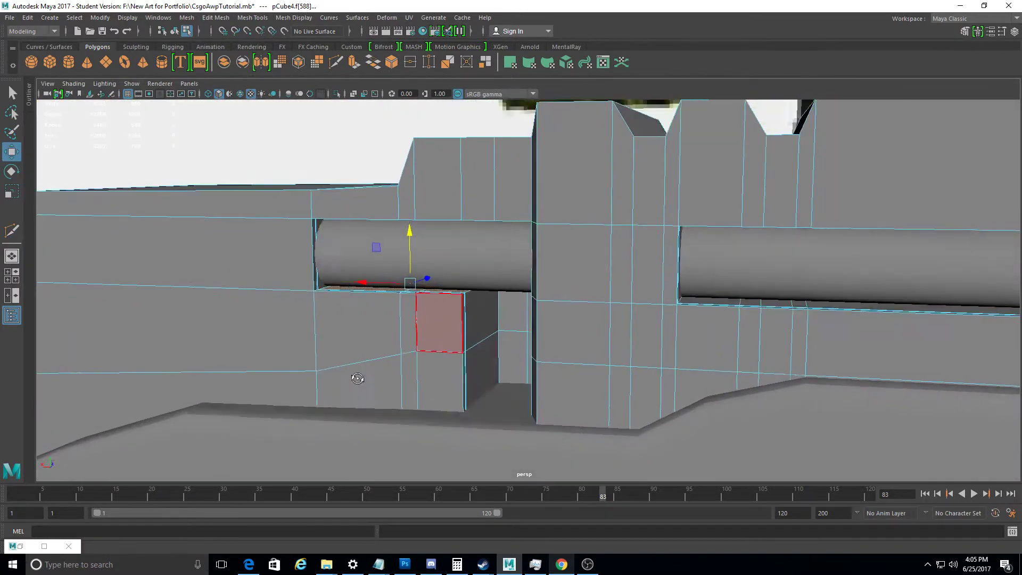
pyautogui.keyDown('alt'); pyautogui.moveTo(823, 314); pyautogui.dragTo(607, 292); pyautogui.keyUp('alt')
pyautogui.moveTo(106, 250)
pyautogui.keyDown('shift'); pyautogui.mouseDown()
pyautogui.moveTo(607, 293)
pyautogui.moveTo(764, 322)
pyautogui.moveTo(902, 246)
pyautogui.mouseUp(); pyautogui.keyUp('shift')
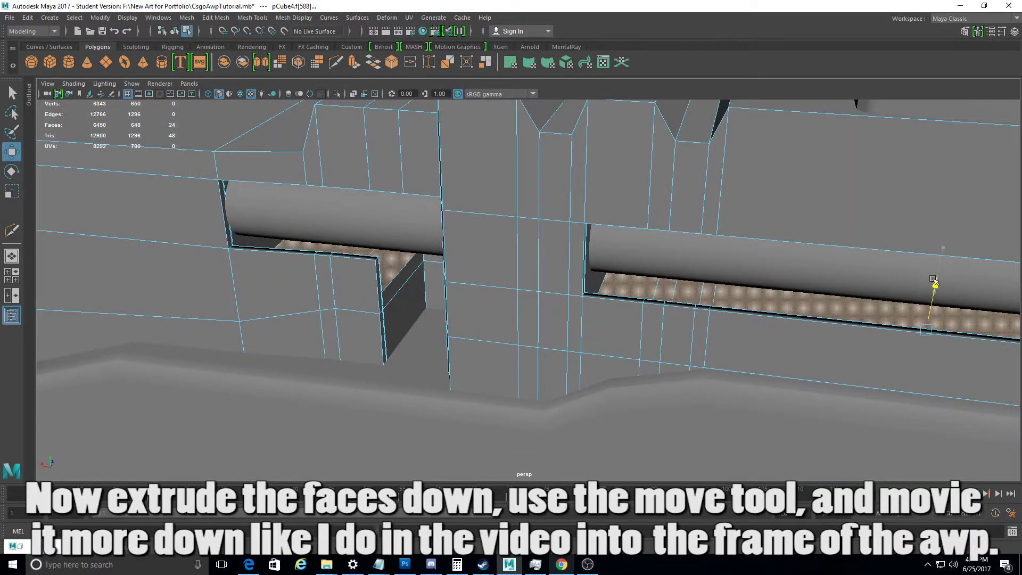
# Lower the selected slot floor down into the rifle frame
pyautogui.keyDown('alt'); pyautogui.moveTo(593, 245); pyautogui.dragTo(581, 230); pyautogui.keyUp('alt')
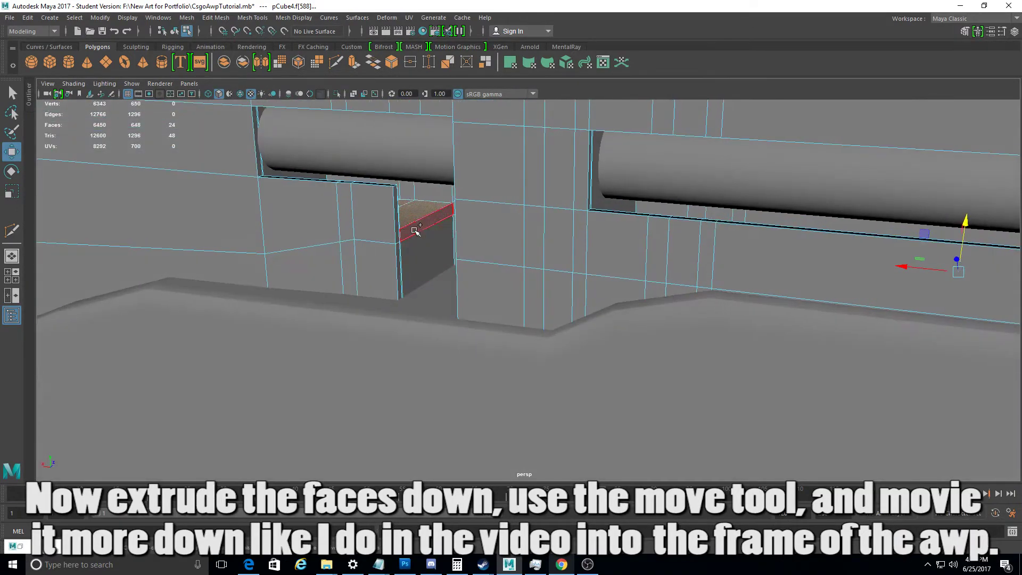
pyautogui.keyDown('alt'); pyautogui.moveTo(945, 266); pyautogui.dragTo(849, 303); pyautogui.keyUp('alt')
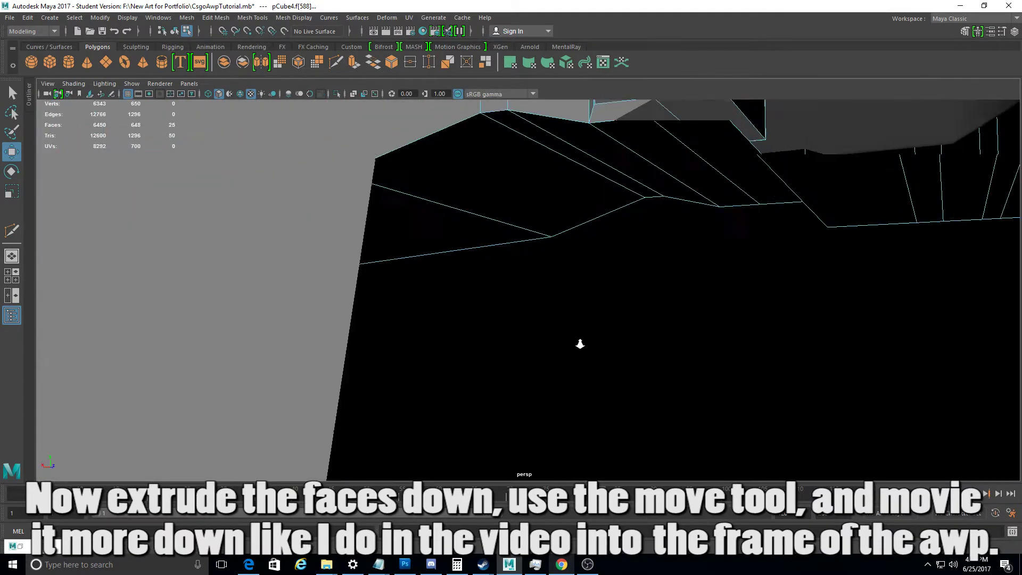
pyautogui.keyDown('alt'); pyautogui.moveTo(612, 355); pyautogui.dragTo(563, 357, button='middle'); pyautogui.keyUp('alt')
pyautogui.moveTo(563, 356)
pyautogui.keyDown('alt'); pyautogui.mouseDown()
pyautogui.moveTo(538, 369)
pyautogui.moveTo(568, 378)
pyautogui.moveTo(563, 356)
pyautogui.mouseUp(); pyautogui.keyUp('alt')
pyautogui.moveTo(563, 356)
pyautogui.keyDown('alt'); pyautogui.mouseDown(button='right')
pyautogui.moveTo(550, 374)
pyautogui.moveTo(746, 353)
pyautogui.moveTo(739, 347)
pyautogui.mouseUp(button='right'); pyautogui.keyUp('alt')
pyautogui.click(922, 253)
pyautogui.moveTo(739, 346)
pyautogui.keyDown('alt'); pyautogui.mouseDown()
pyautogui.moveTo(923, 254)
pyautogui.moveTo(879, 227)
pyautogui.moveTo(826, 228)
pyautogui.moveTo(941, 233)
pyautogui.moveTo(996, 270)
pyautogui.mouseUp(); pyautogui.keyUp('alt')
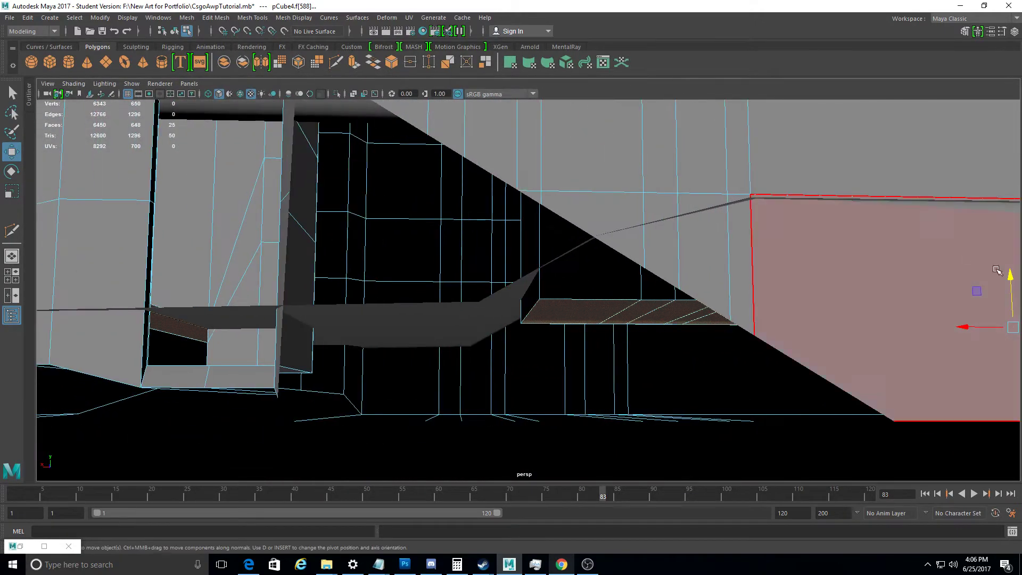
pyautogui.moveTo(921, 319)
pyautogui.keyDown('alt'); pyautogui.mouseDown()
pyautogui.moveTo(908, 338)
pyautogui.moveTo(735, 305)
pyautogui.moveTo(762, 237)
pyautogui.moveTo(694, 257)
pyautogui.mouseUp(); pyautogui.keyUp('alt')
pyautogui.scroll(-5, 762, 237)
# Return to object mode and select the receiver block, then the bolt rod cylinder
pyautogui.rightClick(633, 229)
pyautogui.moveTo(633, 228)
pyautogui.keyDown('alt'); pyautogui.mouseDown()
pyautogui.moveTo(765, 145)
pyautogui.moveTo(435, 262)
pyautogui.moveTo(461, 283)
pyautogui.moveTo(468, 255)
pyautogui.moveTo(497, 276)
pyautogui.mouseUp(); pyautogui.keyUp('alt')
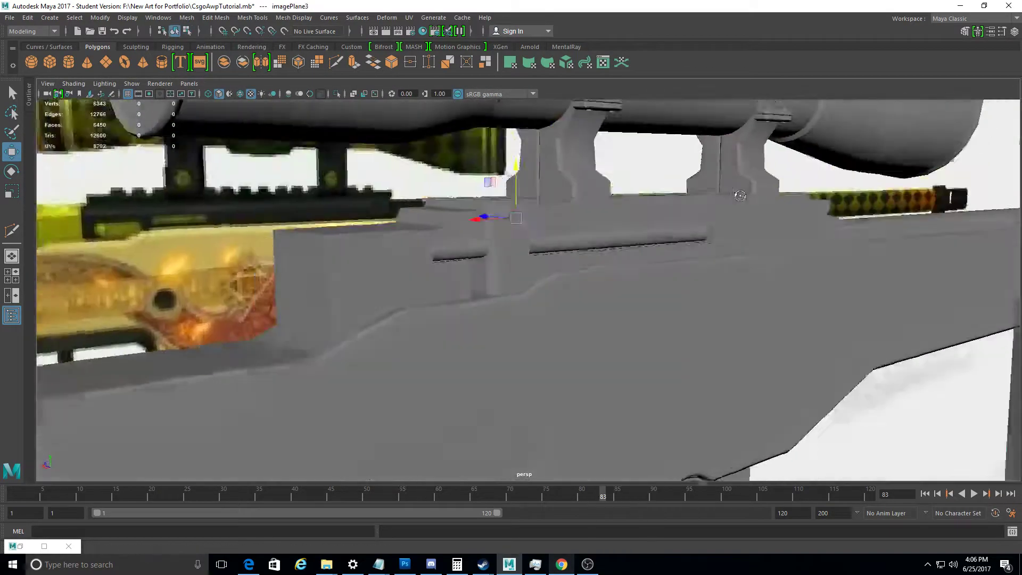
pyautogui.click(468, 256)
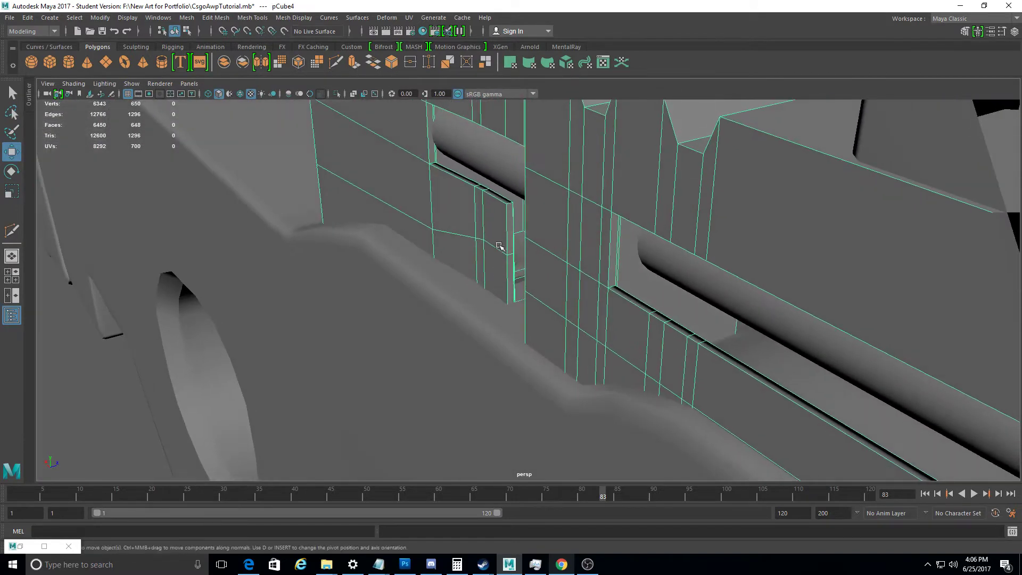
pyautogui.moveTo(509, 194)
pyautogui.keyDown('alt'); pyautogui.mouseDown()
pyautogui.moveTo(333, 236)
pyautogui.moveTo(490, 206)
pyautogui.moveTo(369, 329)
pyautogui.moveTo(163, 261)
pyautogui.mouseUp(); pyautogui.keyUp('alt')
pyautogui.click(285, 250)
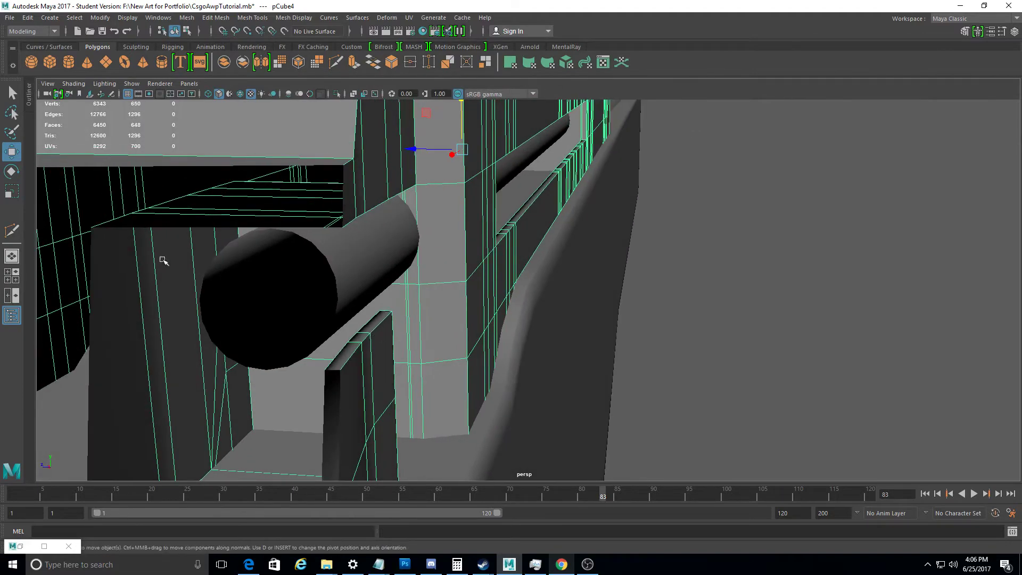
pyautogui.moveTo(527, 367)
pyautogui.keyDown('alt'); pyautogui.mouseDown()
pyautogui.moveTo(541, 399)
pyautogui.moveTo(531, 385)
pyautogui.moveTo(548, 290)
pyautogui.mouseUp(); pyautogui.keyUp('alt')
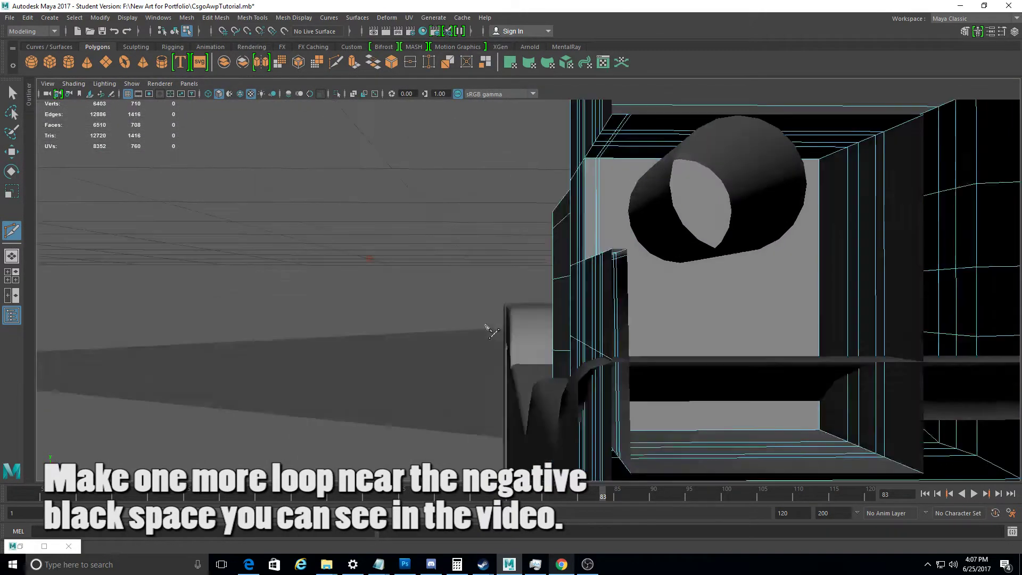
# Inspect the rail, scope mounts and stock, then select the reload rod cylinder
pyautogui.moveTo(549, 282)
pyautogui.keyDown('alt'); pyautogui.mouseDown()
pyautogui.moveTo(589, 313)
pyautogui.moveTo(554, 357)
pyautogui.moveTo(608, 279)
pyautogui.mouseUp(); pyautogui.keyUp('alt')
pyautogui.moveTo(609, 280); pyautogui.dragTo(644, 237, button='right')
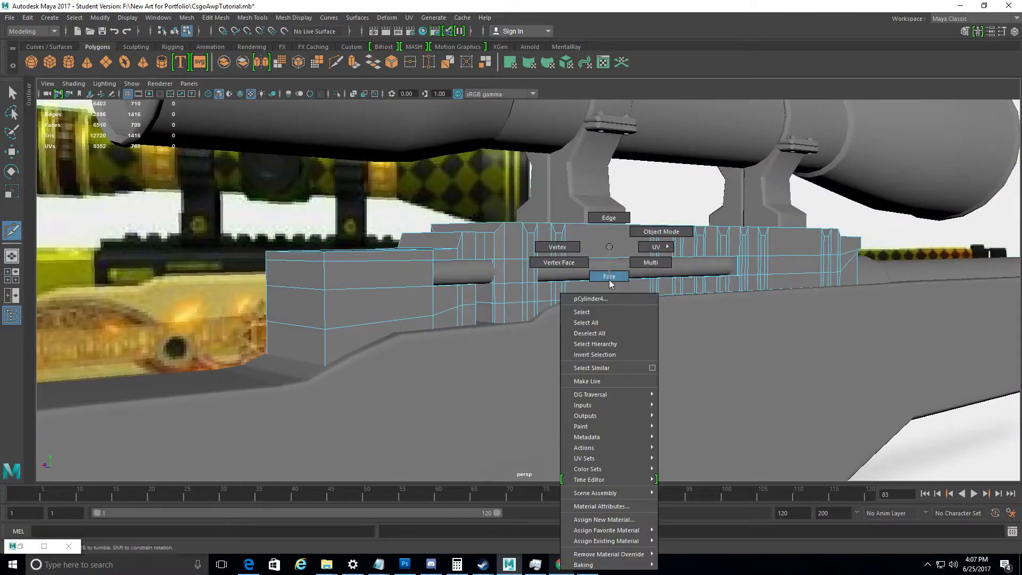
pyautogui.moveTo(564, 293)
pyautogui.keyDown('alt'); pyautogui.mouseDown()
pyautogui.moveTo(572, 306)
pyautogui.moveTo(564, 314)
pyautogui.moveTo(497, 271)
pyautogui.mouseUp(); pyautogui.keyUp('alt')
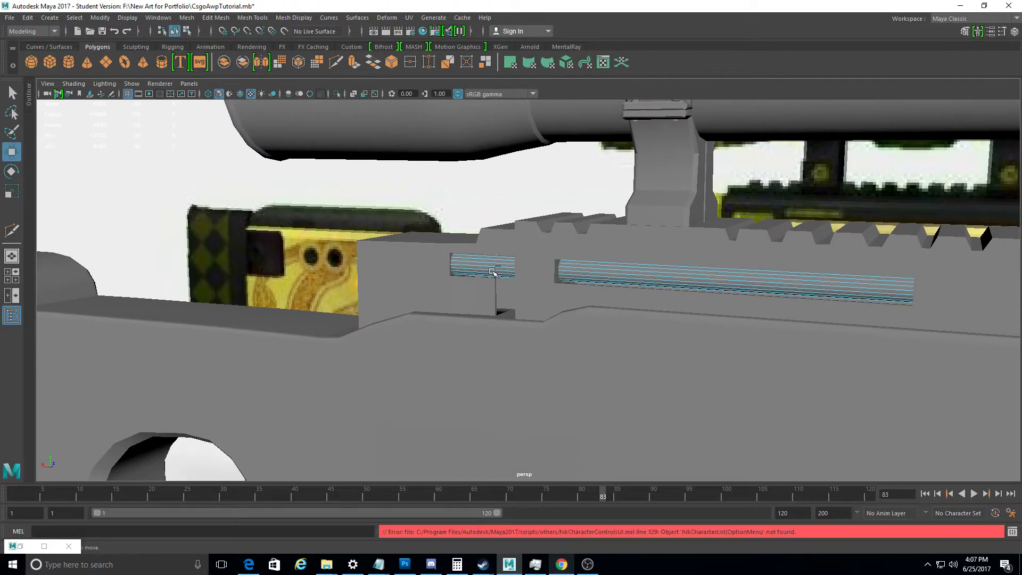
pyautogui.moveTo(493, 272); pyautogui.dragTo(538, 229, button='right')
# Scale the reload rod with the Scale tool, checking its fit in the receiver slots from several angles
pyautogui.moveTo(705, 261)
pyautogui.keyDown('alt'); pyautogui.mouseDown()
pyautogui.moveTo(627, 269)
pyautogui.moveTo(683, 329)
pyautogui.moveTo(726, 346)
pyautogui.moveTo(775, 338)
pyautogui.moveTo(753, 338)
pyautogui.mouseUp(); pyautogui.keyUp('alt')
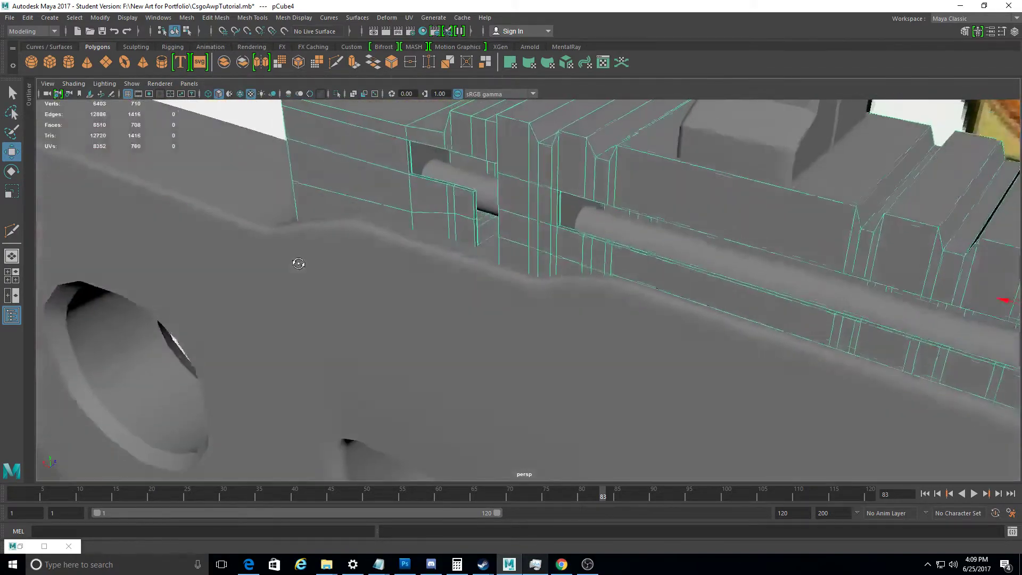
pyautogui.press('r')
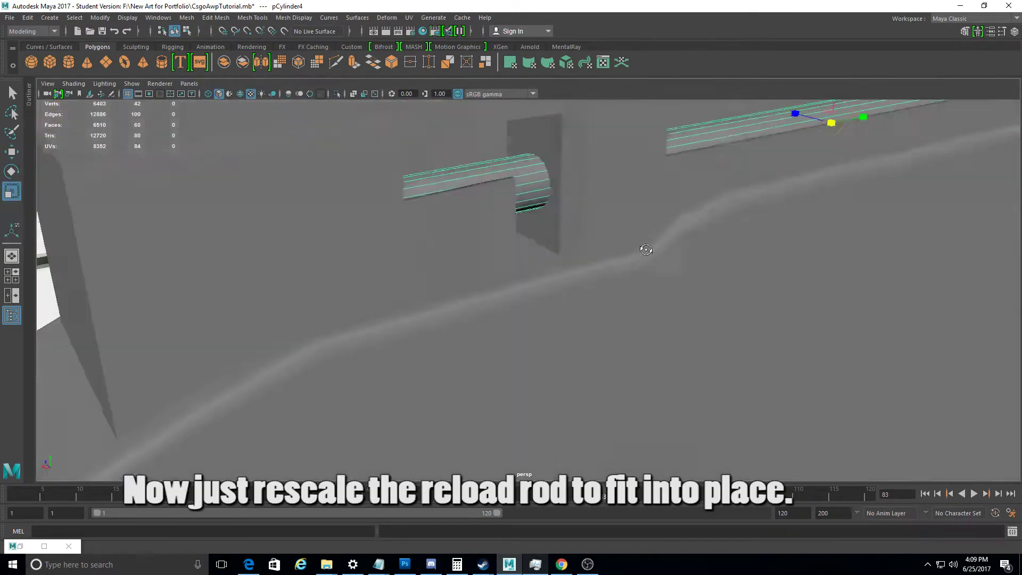
pyautogui.moveTo(813, 264)
pyautogui.keyDown('alt'); pyautogui.mouseDown()
pyautogui.moveTo(736, 299)
pyautogui.moveTo(841, 292)
pyautogui.moveTo(691, 315)
pyautogui.moveTo(723, 289)
pyautogui.moveTo(632, 267)
pyautogui.moveTo(501, 275)
pyautogui.moveTo(518, 272)
pyautogui.mouseUp(); pyautogui.keyUp('alt')
pyautogui.moveTo(605, 319)
pyautogui.keyDown('alt'); pyautogui.mouseDown()
pyautogui.moveTo(579, 306)
pyautogui.moveTo(671, 313)
pyautogui.moveTo(619, 318)
pyautogui.mouseUp(); pyautogui.keyUp('alt')
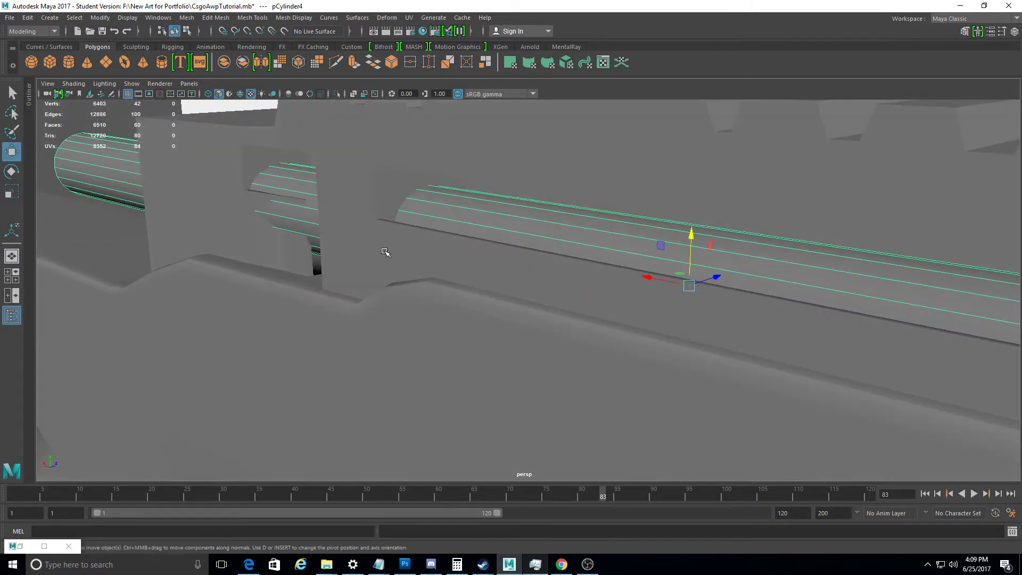
pyautogui.moveTo(733, 282)
pyautogui.keyDown('alt'); pyautogui.mouseDown()
pyautogui.moveTo(584, 262)
pyautogui.moveTo(567, 277)
pyautogui.moveTo(734, 288)
pyautogui.moveTo(585, 266)
pyautogui.moveTo(504, 227)
pyautogui.moveTo(573, 226)
pyautogui.mouseUp(); pyautogui.keyUp('alt')
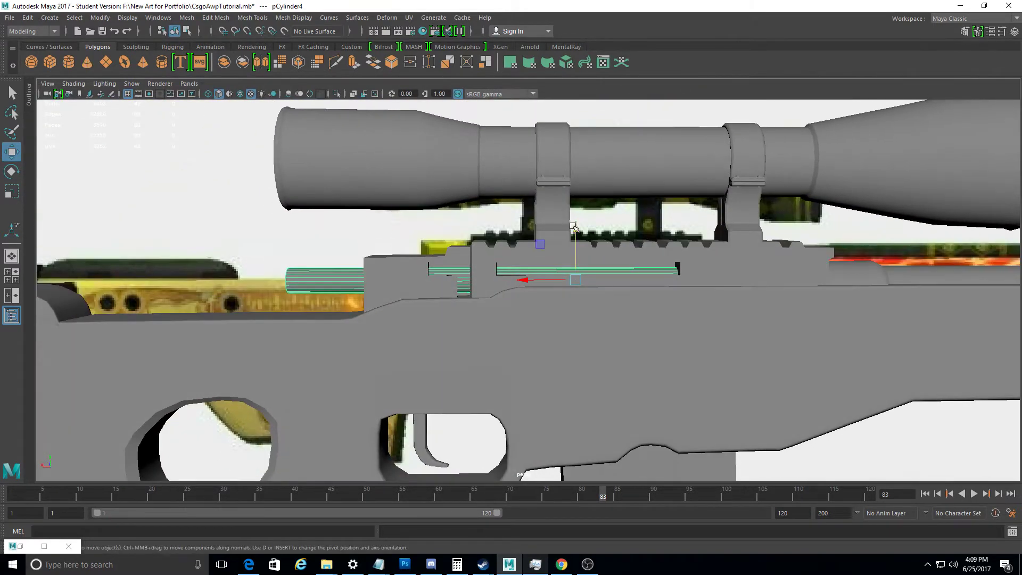
pyautogui.moveTo(575, 223)
pyautogui.keyDown('alt'); pyautogui.mouseDown()
pyautogui.moveTo(479, 235)
pyautogui.moveTo(404, 224)
pyautogui.mouseUp(); pyautogui.keyUp('alt')
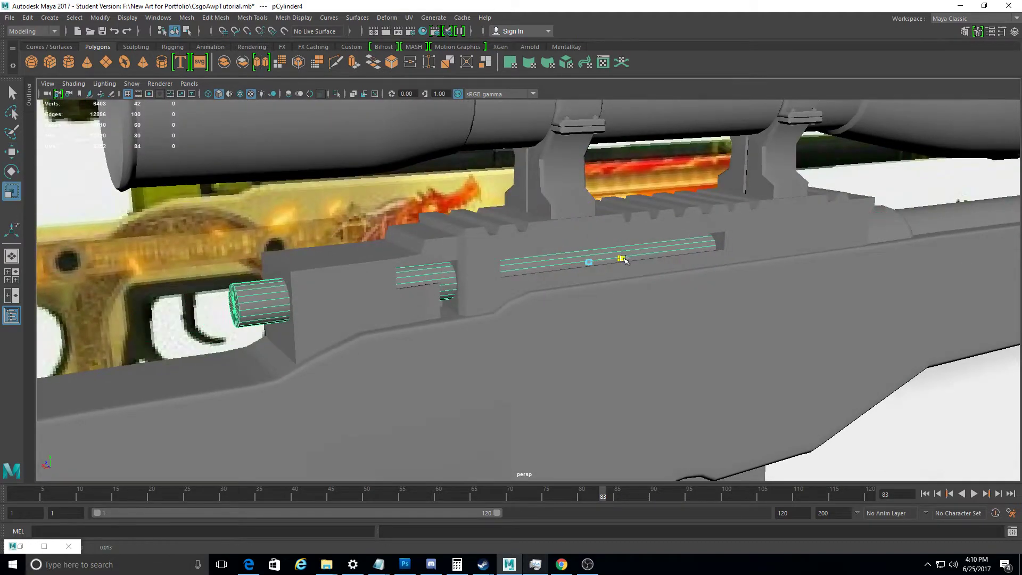
pyautogui.moveTo(642, 296)
pyautogui.keyDown('alt'); pyautogui.mouseDown()
pyautogui.moveTo(634, 286)
pyautogui.moveTo(586, 333)
pyautogui.moveTo(604, 360)
pyautogui.moveTo(657, 375)
pyautogui.moveTo(456, 353)
pyautogui.moveTo(394, 365)
pyautogui.moveTo(406, 406)
pyautogui.mouseUp(); pyautogui.keyUp('alt')
pyautogui.keyDown('alt'); pyautogui.moveTo(406, 406); pyautogui.dragTo(445, 402, button='middle'); pyautogui.keyUp('alt')
pyautogui.moveTo(445, 403)
pyautogui.keyDown('alt'); pyautogui.mouseDown()
pyautogui.moveTo(429, 358)
pyautogui.moveTo(534, 358)
pyautogui.moveTo(606, 374)
pyautogui.moveTo(684, 360)
pyautogui.moveTo(653, 388)
pyautogui.moveTo(695, 376)
pyautogui.moveTo(315, 372)
pyautogui.moveTo(399, 376)
pyautogui.moveTo(447, 356)
pyautogui.moveTo(426, 332)
pyautogui.moveTo(263, 346)
pyautogui.moveTo(377, 388)
pyautogui.moveTo(566, 306)
pyautogui.moveTo(550, 311)
pyautogui.mouseUp(); pyautogui.keyUp('alt')
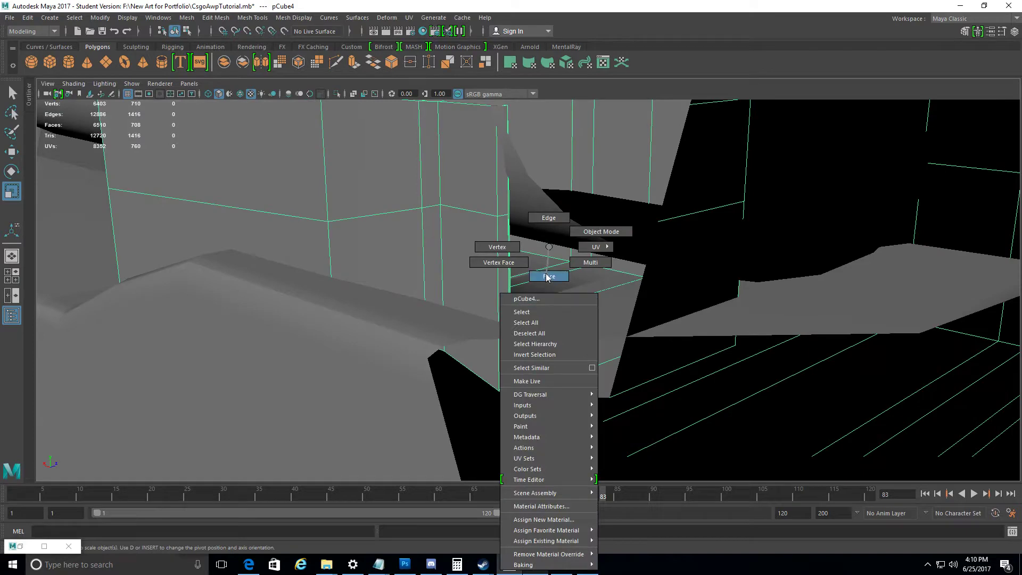
# Select a face inside the receiver slot for moving
pyautogui.moveTo(544, 266); pyautogui.dragTo(548, 276, button='right')
pyautogui.click(548, 280)
pyautogui.keyDown('alt'); pyautogui.moveTo(548, 279); pyautogui.dragTo(373, 266); pyautogui.keyUp('alt')
pyautogui.press('w')
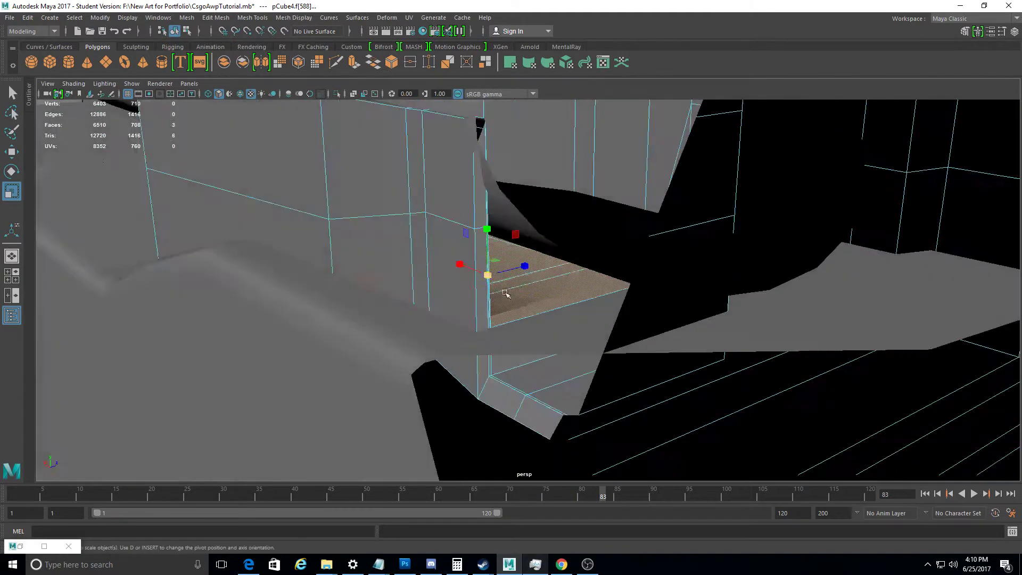
pyautogui.moveTo(488, 219)
pyautogui.keyDown('alt'); pyautogui.mouseDown()
pyautogui.moveTo(544, 305)
pyautogui.moveTo(590, 291)
pyautogui.mouseUp(); pyautogui.keyUp('alt')
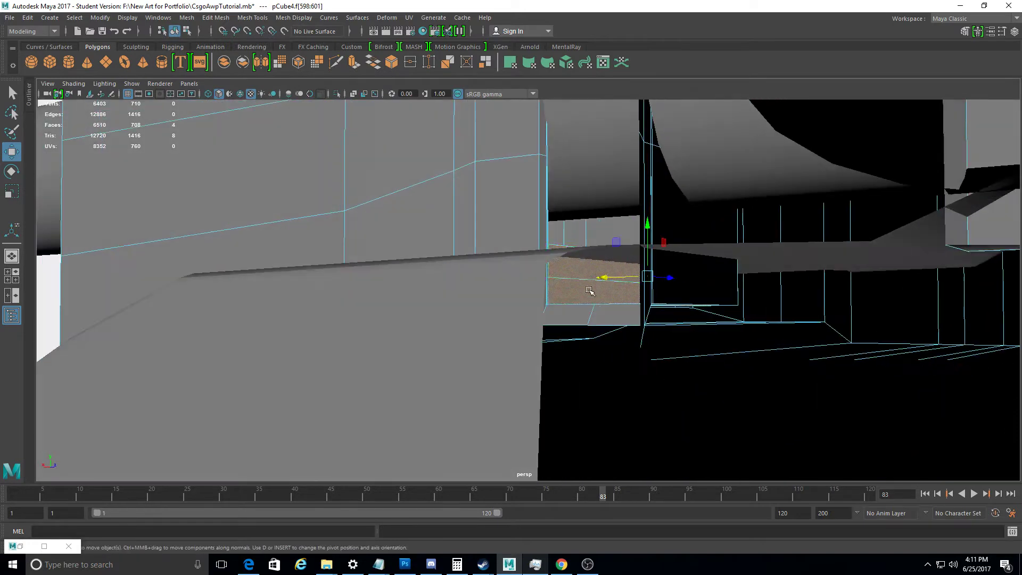
pyautogui.moveTo(647, 267)
pyautogui.keyDown('alt'); pyautogui.mouseDown()
pyautogui.moveTo(690, 259)
pyautogui.moveTo(634, 231)
pyautogui.mouseUp(); pyautogui.keyUp('alt')
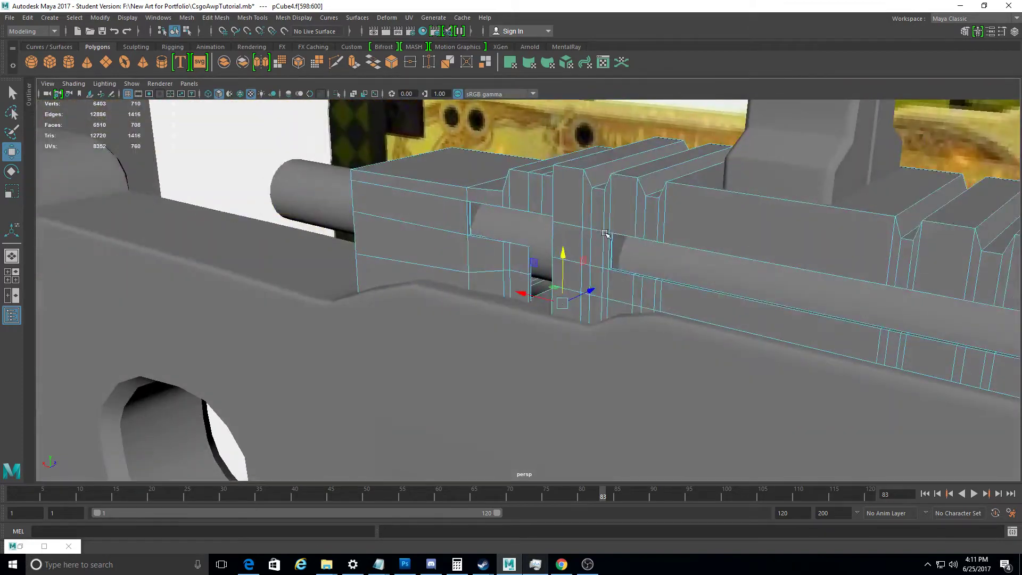
# Return to object mode, select the receiver block and line up a side view of it
pyautogui.moveTo(634, 231); pyautogui.dragTo(657, 205, button='right')
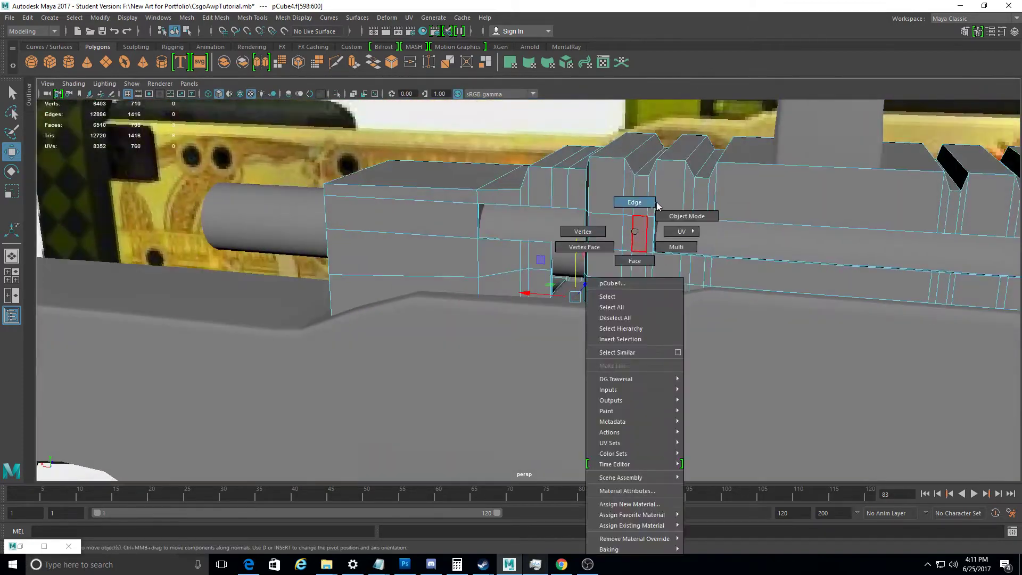
pyautogui.moveTo(657, 204)
pyautogui.keyDown('alt'); pyautogui.mouseDown()
pyautogui.moveTo(357, 337)
pyautogui.moveTo(545, 224)
pyautogui.mouseUp(); pyautogui.keyUp('alt')
pyautogui.click(545, 224)
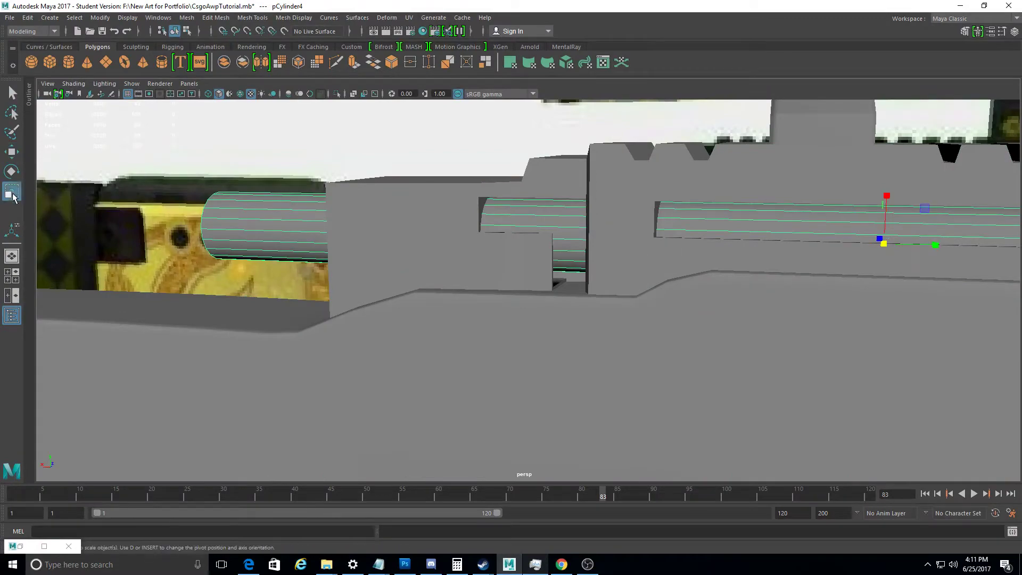
pyautogui.moveTo(910, 273)
pyautogui.keyDown('alt'); pyautogui.mouseDown()
pyautogui.moveTo(901, 297)
pyautogui.moveTo(862, 296)
pyautogui.moveTo(760, 269)
pyautogui.moveTo(793, 300)
pyautogui.mouseUp(); pyautogui.keyUp('alt')
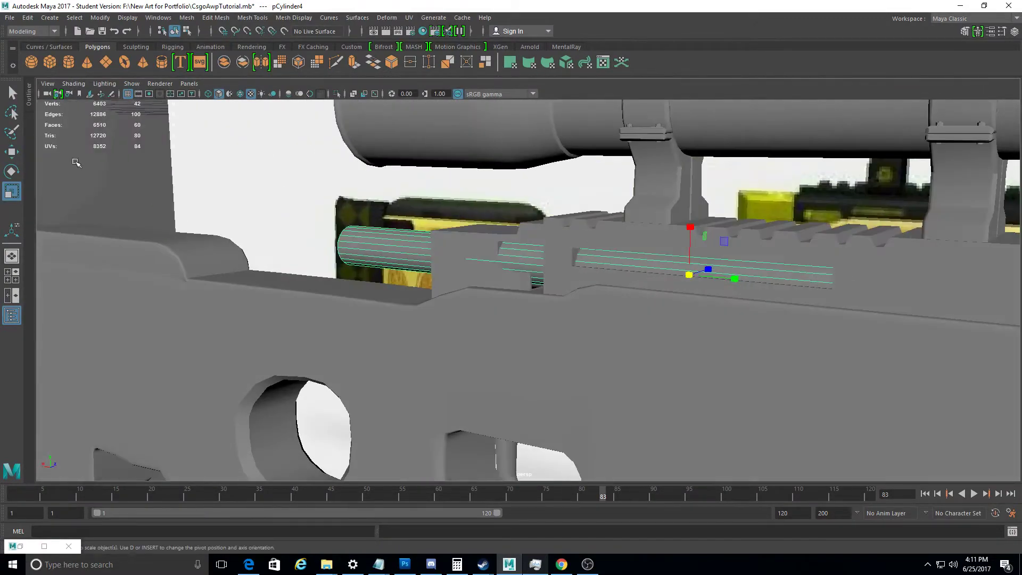
pyautogui.press('w')
pyautogui.keyDown('alt'); pyautogui.moveTo(716, 270); pyautogui.dragTo(726, 407); pyautogui.keyUp('alt')
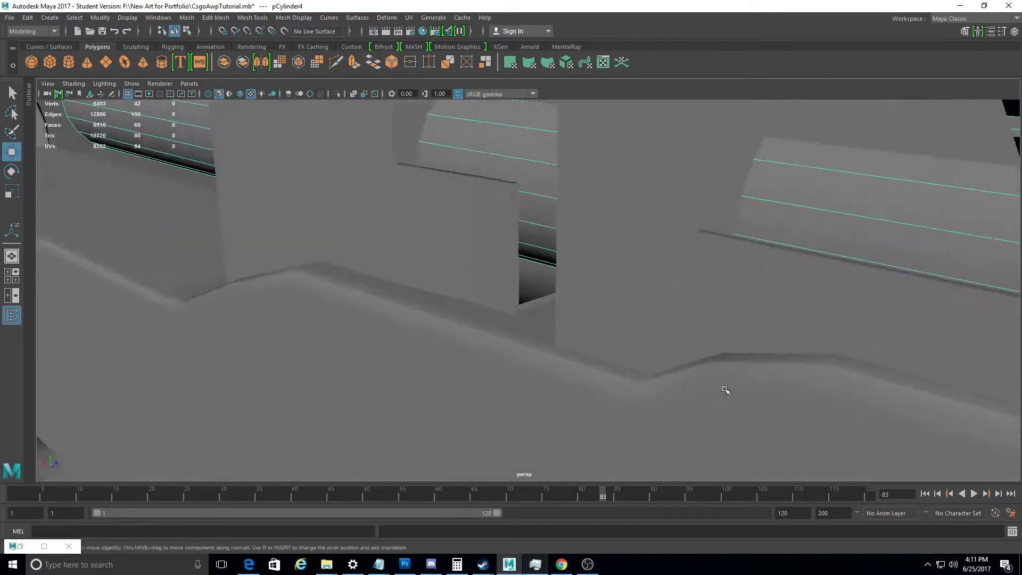
pyautogui.scroll(-2, 758, 326)
pyautogui.scroll(1, 786, 336)
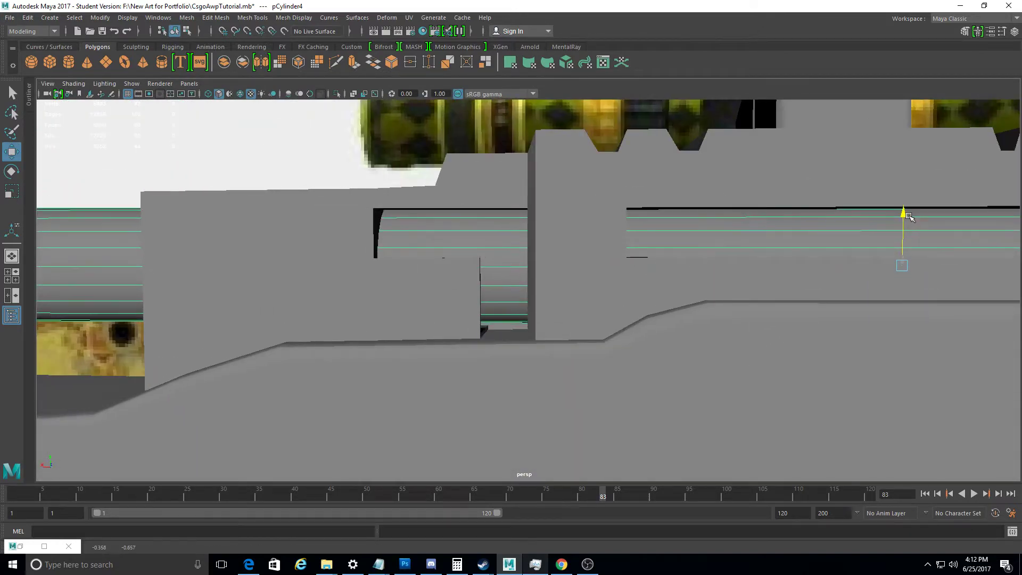
pyautogui.moveTo(907, 220)
pyautogui.keyDown('alt'); pyautogui.mouseDown()
pyautogui.moveTo(628, 255)
pyautogui.moveTo(644, 251)
pyautogui.moveTo(319, 266)
pyautogui.mouseUp(); pyautogui.keyUp('alt')
# Select the reference image behind the rifle, then reselect the receiver block from a flat side view
pyautogui.click(319, 266)
pyautogui.keyDown('alt'); pyautogui.moveTo(582, 252); pyautogui.dragTo(479, 277); pyautogui.keyUp('alt')
pyautogui.scroll(-3, 479, 277)
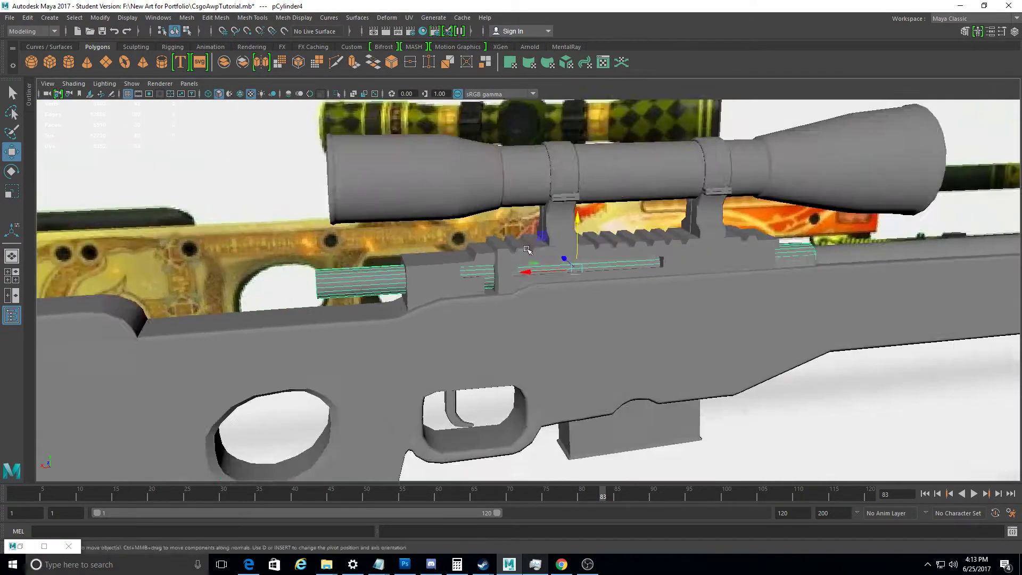
pyautogui.scroll(1, 479, 276)
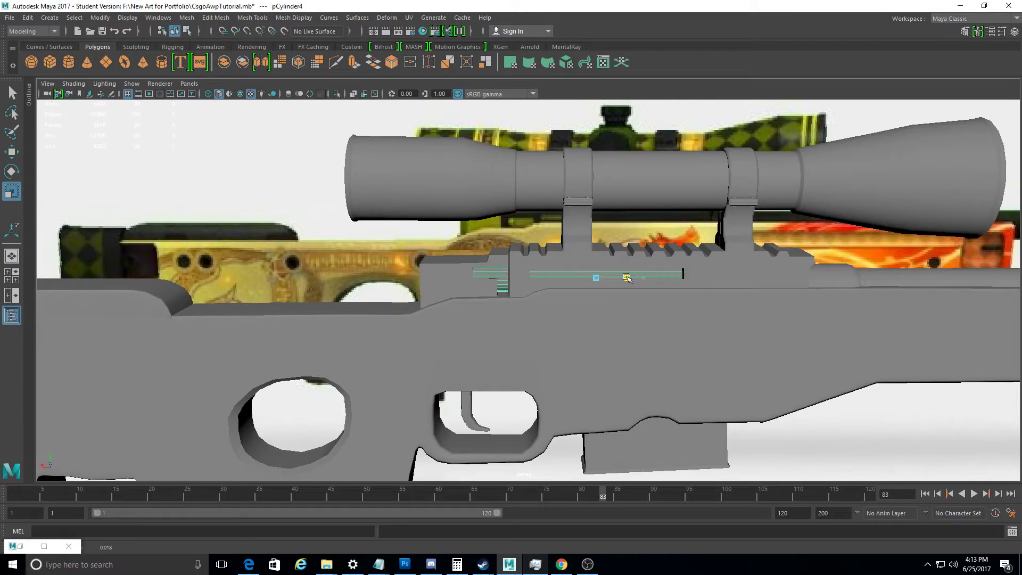
pyautogui.moveTo(620, 274)
pyautogui.keyDown('alt'); pyautogui.mouseDown()
pyautogui.moveTo(700, 283)
pyautogui.moveTo(645, 285)
pyautogui.moveTo(691, 278)
pyautogui.mouseUp(); pyautogui.keyUp('alt')
pyautogui.keyDown('alt'); pyautogui.moveTo(610, 326); pyautogui.dragTo(684, 472); pyautogui.keyUp('alt')
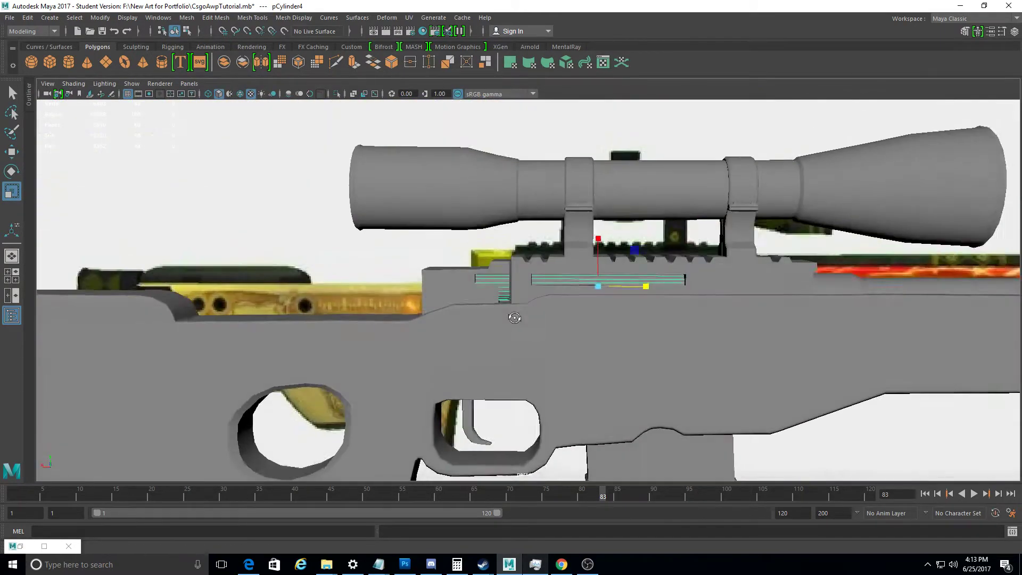
pyautogui.scroll(3, 685, 472)
pyautogui.scroll(3, 404, 346)
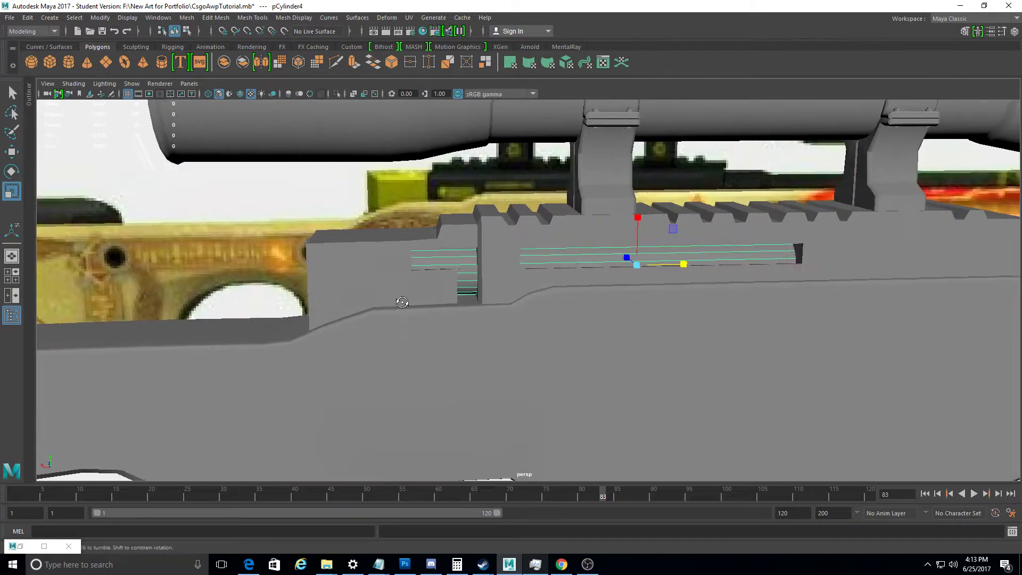
pyautogui.keyDown('alt'); pyautogui.moveTo(399, 350); pyautogui.dragTo(415, 297); pyautogui.keyUp('alt')
pyautogui.click(415, 212)
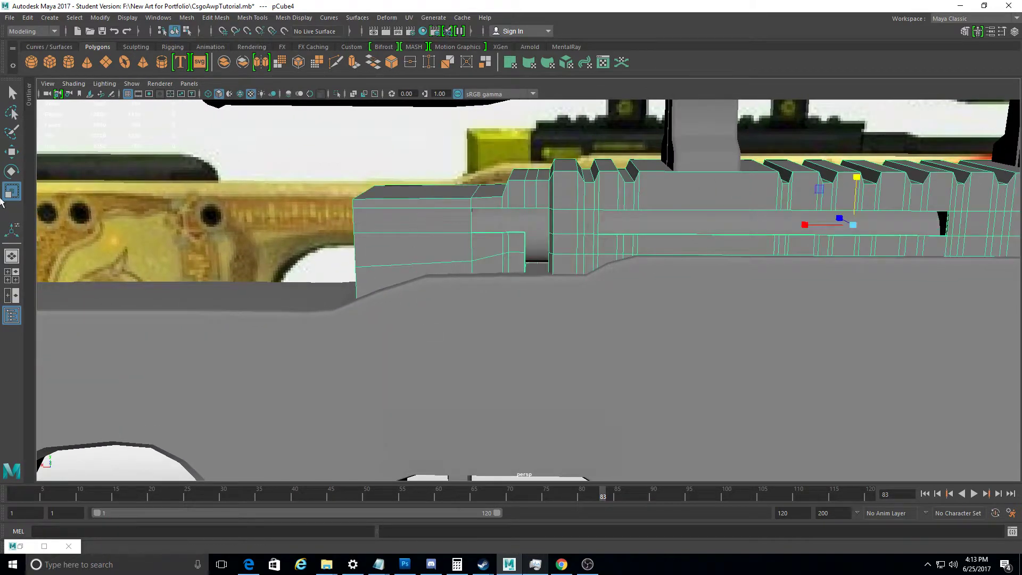
# Add edge loops across the receiver's rear block using the Mesh Tools loop tools
pyautogui.click(262, 17)
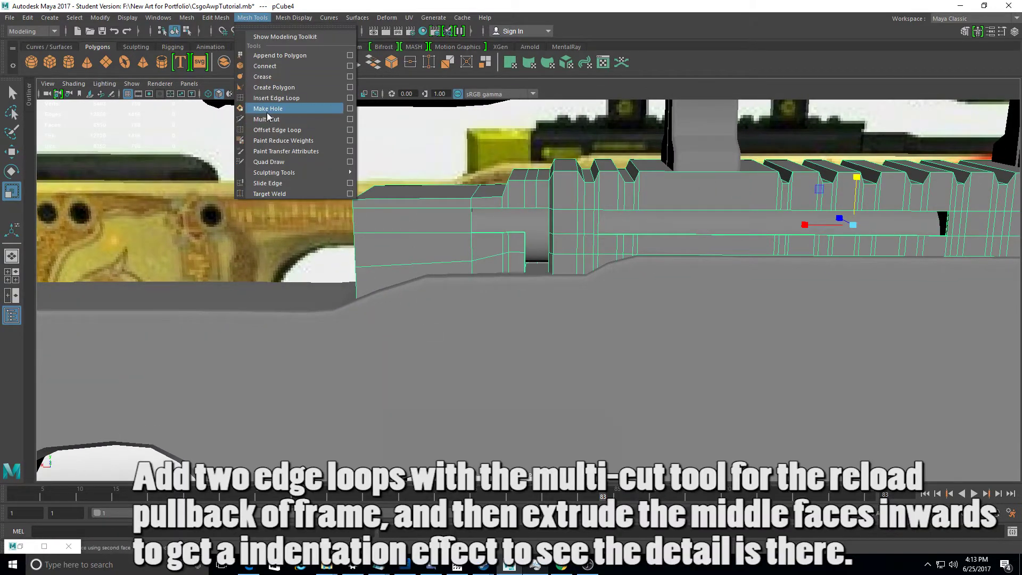
pyautogui.click(277, 131)
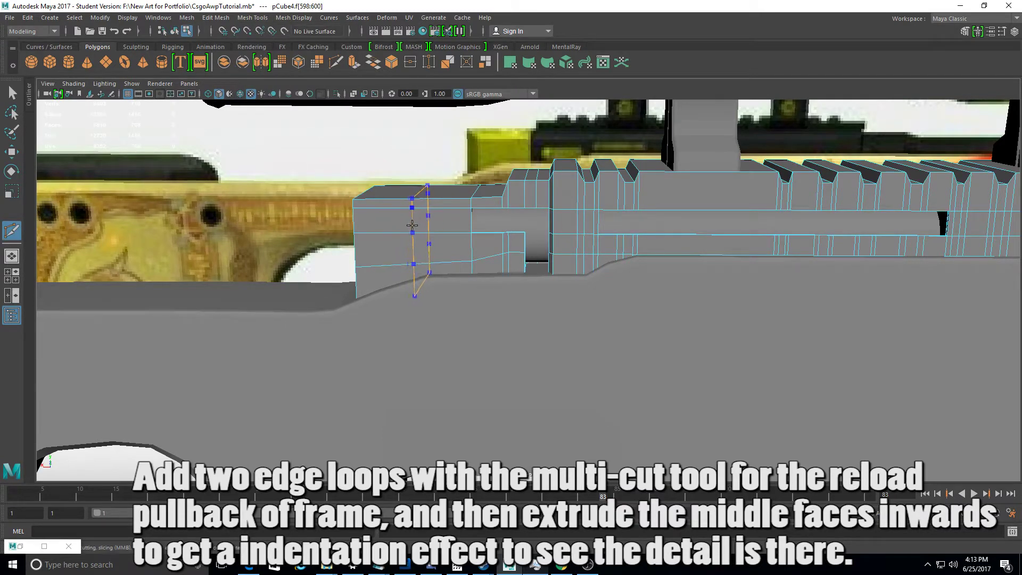
pyautogui.keyDown('alt'); pyautogui.moveTo(433, 221); pyautogui.dragTo(447, 211); pyautogui.keyUp('alt')
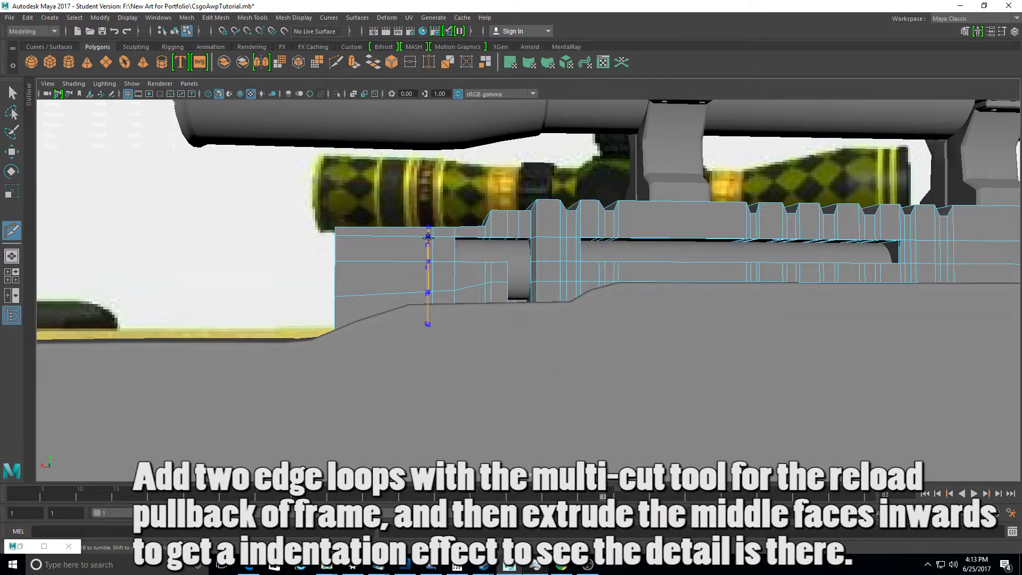
pyautogui.keyDown('alt'); pyautogui.moveTo(430, 234); pyautogui.dragTo(399, 338); pyautogui.keyUp('alt')
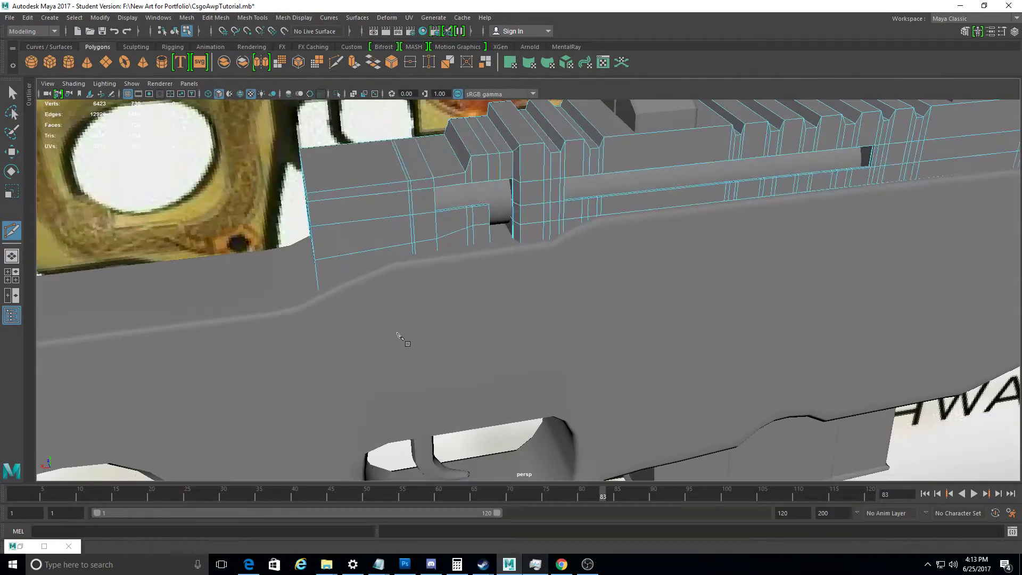
pyautogui.hotkey('ctrl', 'z')
pyautogui.moveTo(447, 194); pyautogui.dragTo(462, 213, button='right')
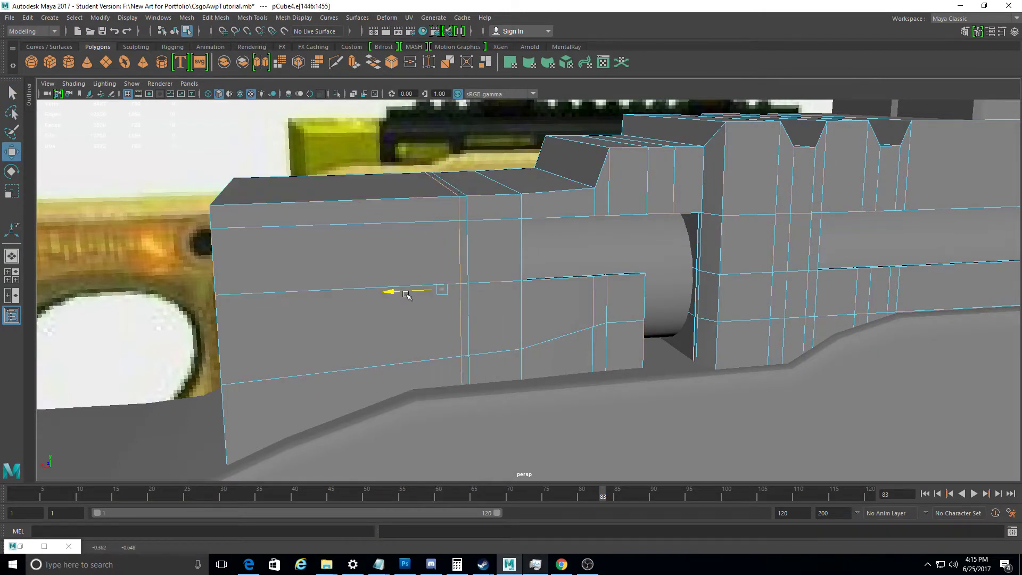
pyautogui.keyDown('alt'); pyautogui.moveTo(400, 295); pyautogui.dragTo(392, 302); pyautogui.keyUp('alt')
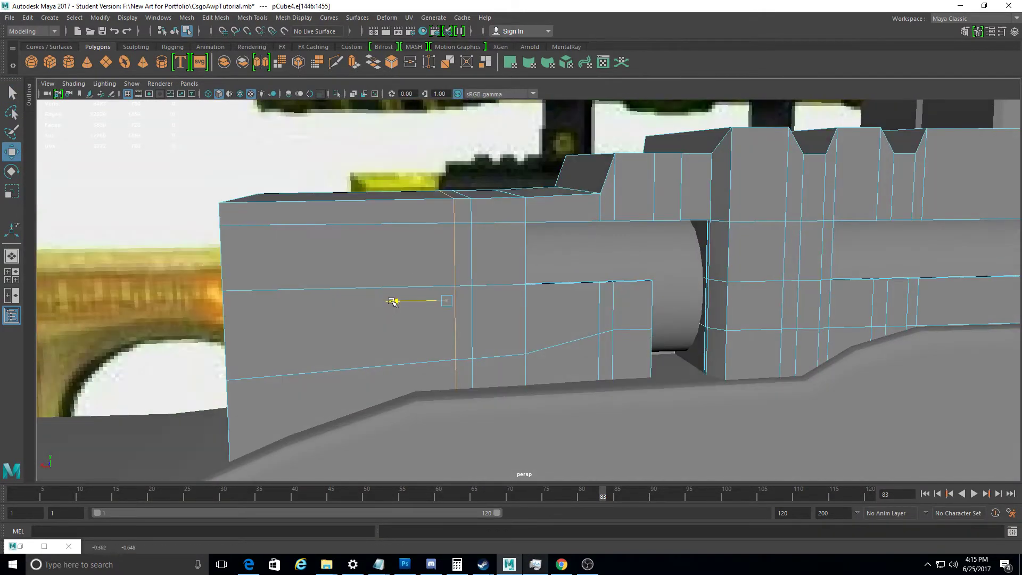
# Sink the vertical face strip on the rear block inward as a groove, then return to object mode
pyautogui.press('F11')
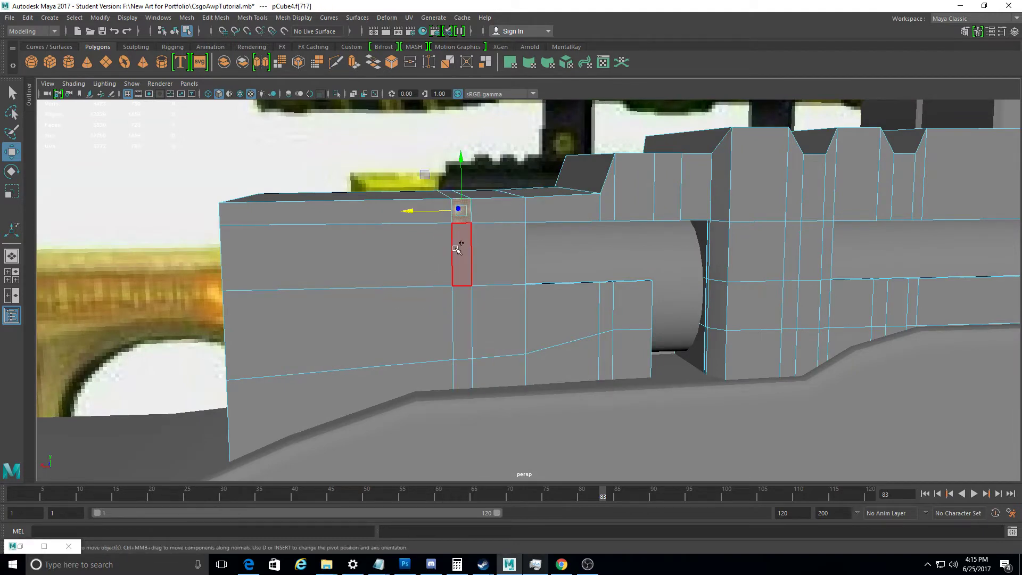
pyautogui.doubleClick(456, 248)
pyautogui.keyDown('alt'); pyautogui.moveTo(457, 249); pyautogui.dragTo(447, 282); pyautogui.keyUp('alt')
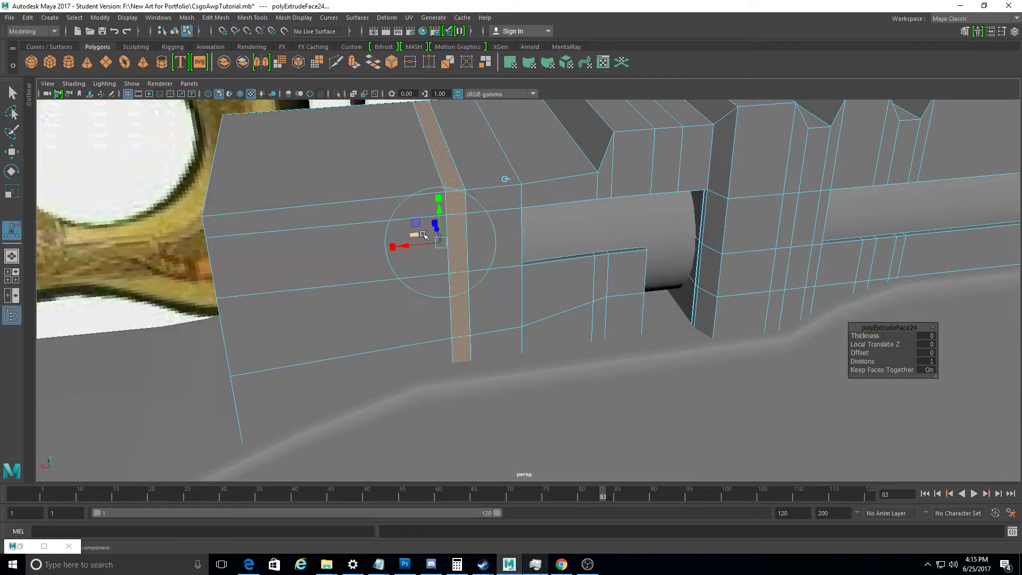
pyautogui.keyDown('alt'); pyautogui.moveTo(439, 244); pyautogui.dragTo(439, 247); pyautogui.keyUp('alt')
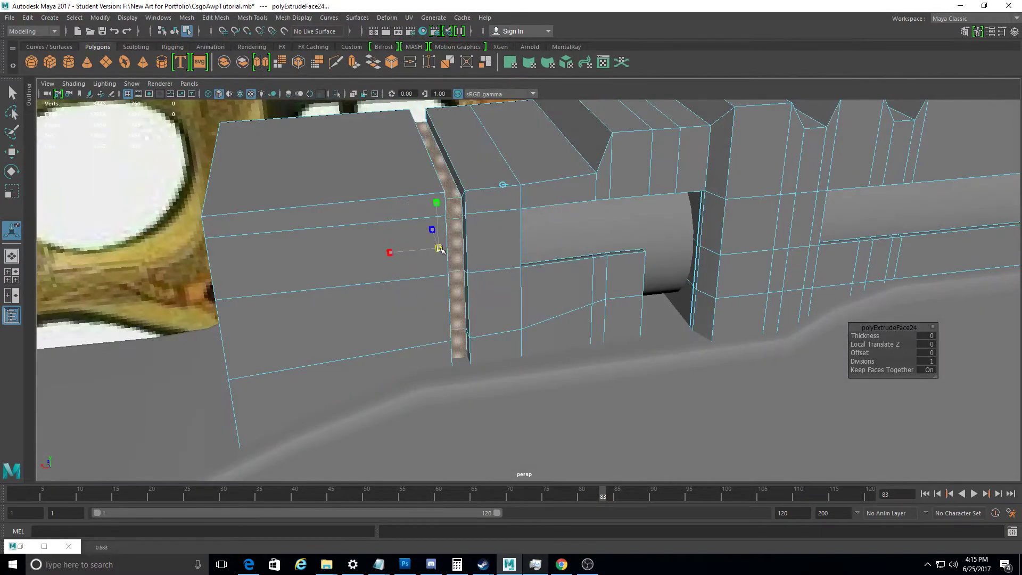
pyautogui.keyDown('alt'); pyautogui.moveTo(439, 248); pyautogui.dragTo(575, 256); pyautogui.keyUp('alt')
pyautogui.press('F8')
pyautogui.press('q')
pyautogui.rightClick(575, 256)
pyautogui.moveTo(799, 404)
pyautogui.keyDown('alt'); pyautogui.mouseDown()
pyautogui.moveTo(874, 424)
pyautogui.moveTo(793, 399)
pyautogui.moveTo(810, 383)
pyautogui.moveTo(885, 425)
pyautogui.moveTo(551, 371)
pyautogui.mouseUp(); pyautogui.keyUp('alt')
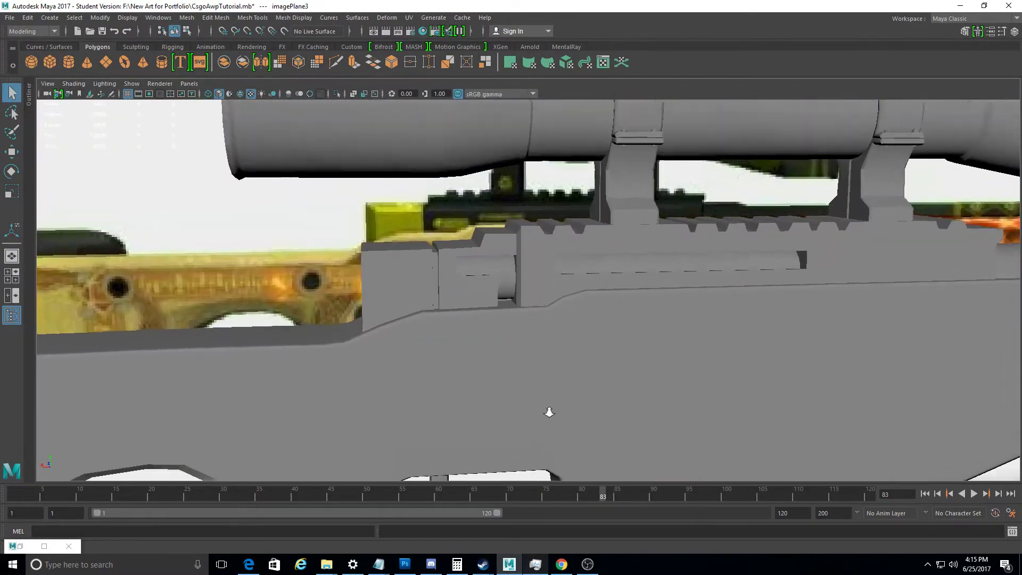
# Create a new polygon cylinder and shrink it to about a third of its size
pyautogui.scroll(5, 461, 347)
pyautogui.click(68, 62)
pyautogui.press('f')
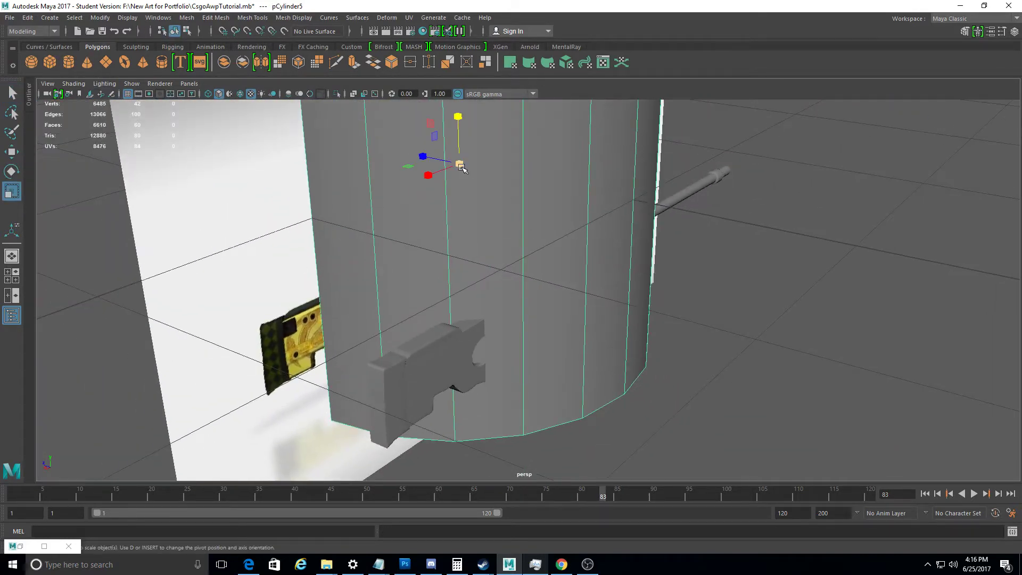
pyautogui.moveTo(461, 167); pyautogui.dragTo(237, 142)
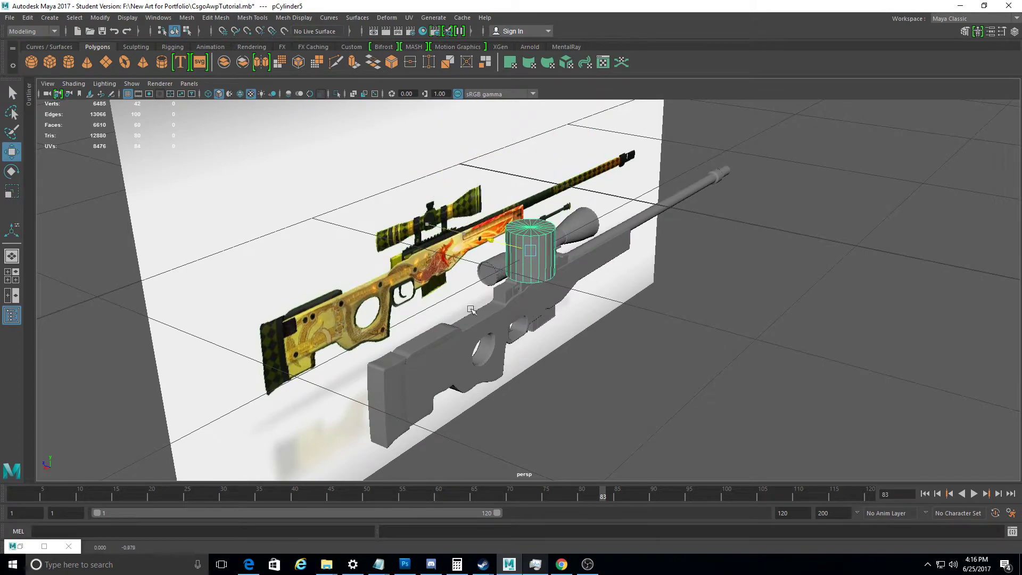
# Place the new cylinder on the receiver beneath the scope, checking it from several angles
pyautogui.keyDown('alt'); pyautogui.moveTo(428, 339); pyautogui.dragTo(261, 365); pyautogui.keyUp('alt')
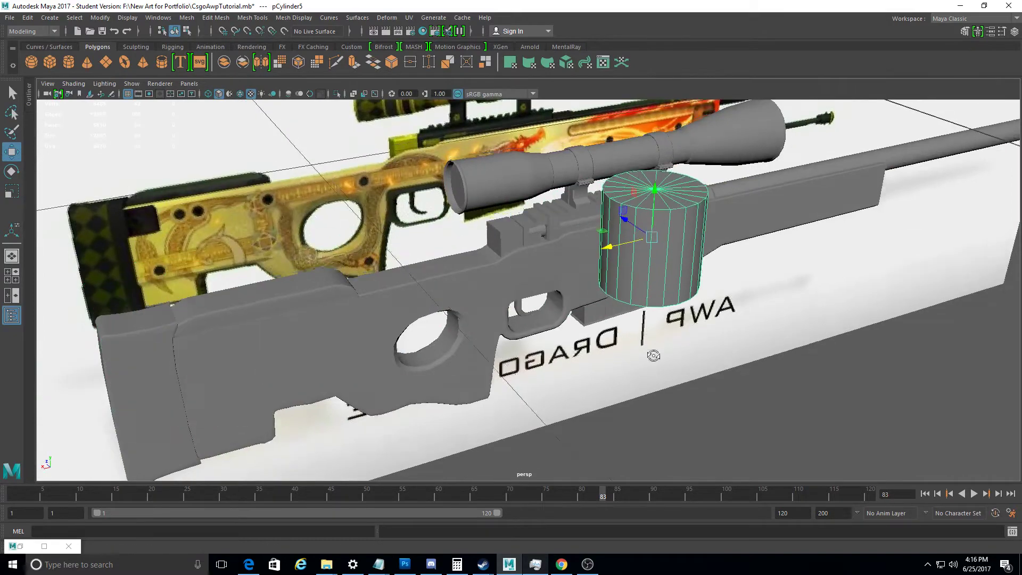
pyautogui.keyDown('alt'); pyautogui.moveTo(654, 355); pyautogui.dragTo(633, 198); pyautogui.keyUp('alt')
pyautogui.keyDown('alt'); pyautogui.moveTo(485, 216); pyautogui.dragTo(353, 148); pyautogui.keyUp('alt')
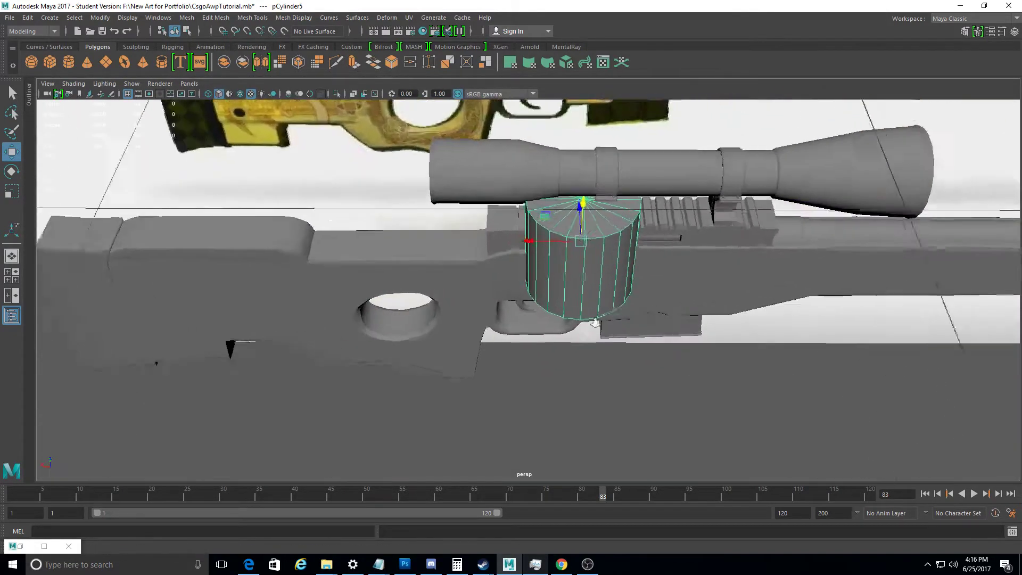
pyautogui.keyDown('alt'); pyautogui.moveTo(354, 148); pyautogui.dragTo(686, 318, button='right'); pyautogui.keyUp('alt')
pyautogui.moveTo(686, 317)
pyautogui.keyDown('alt'); pyautogui.mouseDown()
pyautogui.moveTo(593, 346)
pyautogui.moveTo(698, 326)
pyautogui.moveTo(646, 333)
pyautogui.mouseUp(); pyautogui.keyUp('alt')
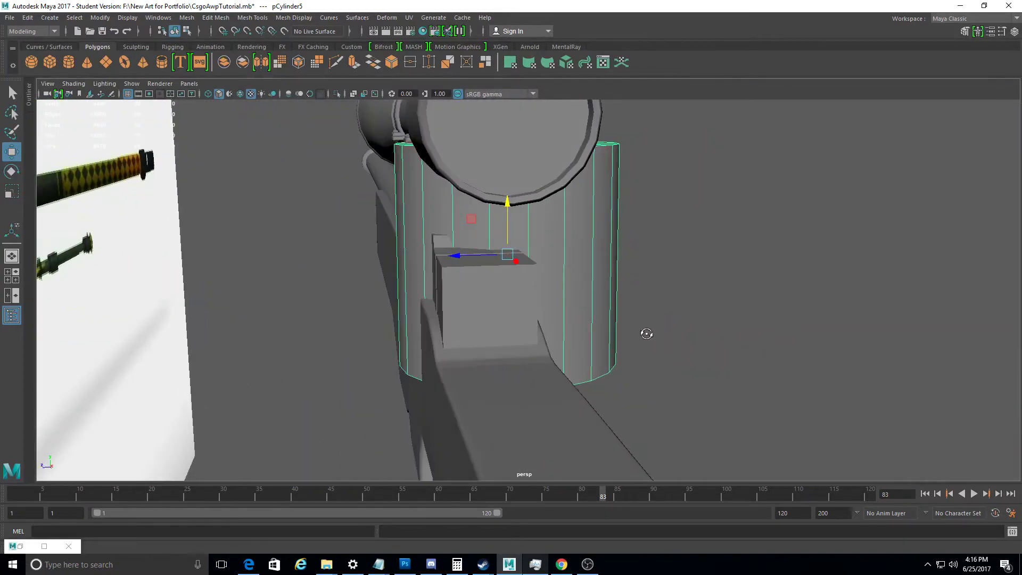
pyautogui.moveTo(508, 259)
pyautogui.keyDown('alt'); pyautogui.mouseDown()
pyautogui.moveTo(628, 246)
pyautogui.moveTo(582, 266)
pyautogui.moveTo(598, 256)
pyautogui.moveTo(606, 272)
pyautogui.moveTo(554, 271)
pyautogui.moveTo(594, 281)
pyautogui.moveTo(559, 317)
pyautogui.moveTo(472, 335)
pyautogui.moveTo(447, 322)
pyautogui.moveTo(467, 318)
pyautogui.moveTo(426, 351)
pyautogui.moveTo(533, 404)
pyautogui.moveTo(415, 410)
pyautogui.mouseUp(); pyautogui.keyUp('alt')
pyautogui.moveTo(320, 239); pyautogui.dragTo(305, 268, button='right')
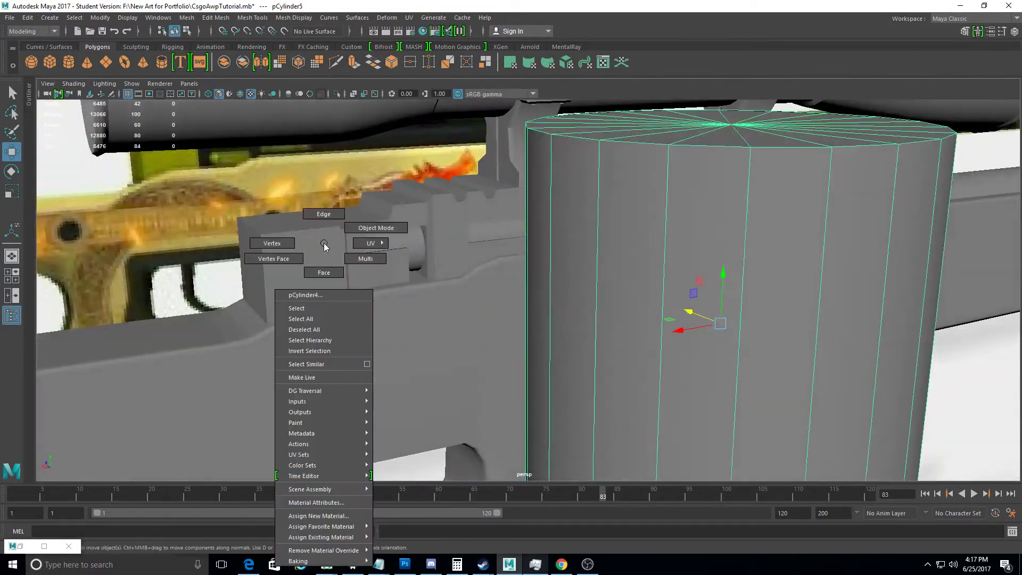
# Select a face loop and the top faces of the receiver's pull-back block
pyautogui.moveTo(245, 254); pyautogui.dragTo(242, 258, button='right')
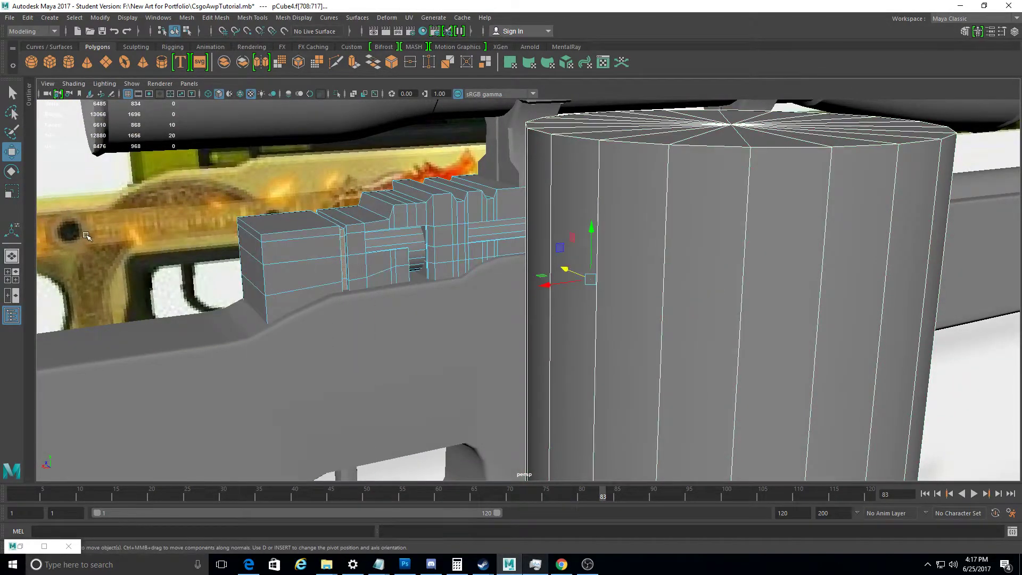
pyautogui.keyDown('alt'); pyautogui.moveTo(242, 258); pyautogui.dragTo(298, 250); pyautogui.keyUp('alt')
pyautogui.doubleClick(320, 250)
pyautogui.moveTo(296, 235); pyautogui.dragTo(287, 262, button='right')
pyautogui.moveTo(288, 261)
pyautogui.keyDown('alt'); pyautogui.mouseDown()
pyautogui.moveTo(323, 352)
pyautogui.moveTo(409, 370)
pyautogui.mouseUp(); pyautogui.keyUp('alt')
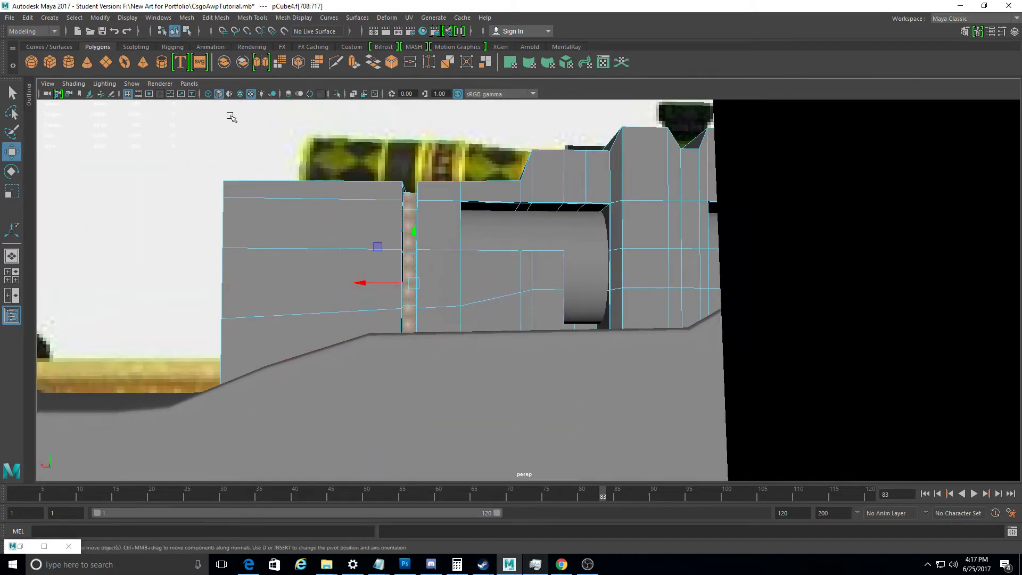
pyautogui.moveTo(391, 239); pyautogui.dragTo(568, 300)
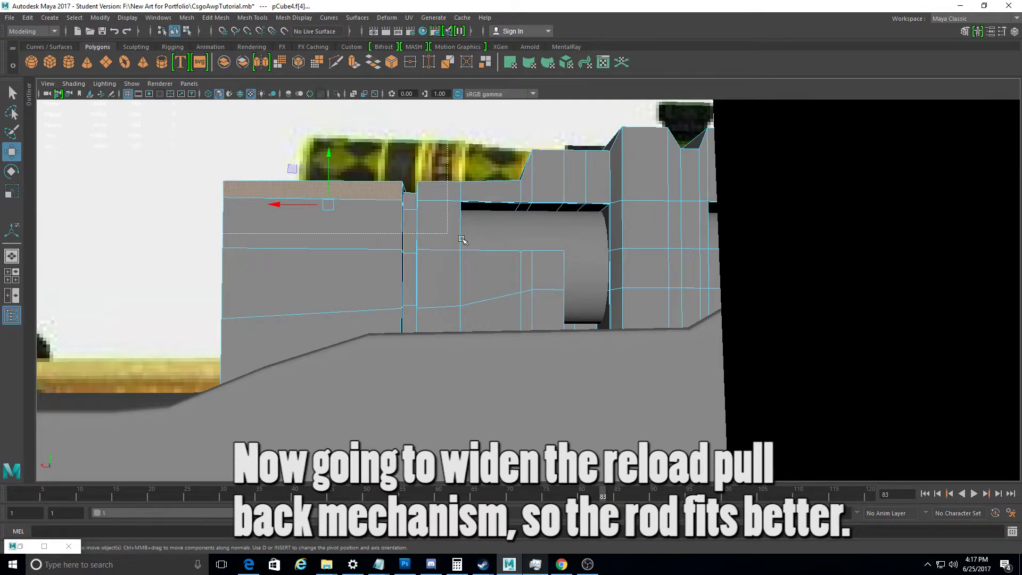
pyautogui.moveTo(589, 437); pyautogui.dragTo(590, 437)
pyautogui.moveTo(589, 437)
pyautogui.keyDown('alt'); pyautogui.mouseDown()
pyautogui.moveTo(479, 361)
pyautogui.moveTo(558, 396)
pyautogui.moveTo(488, 380)
pyautogui.mouseUp(); pyautogui.keyUp('alt')
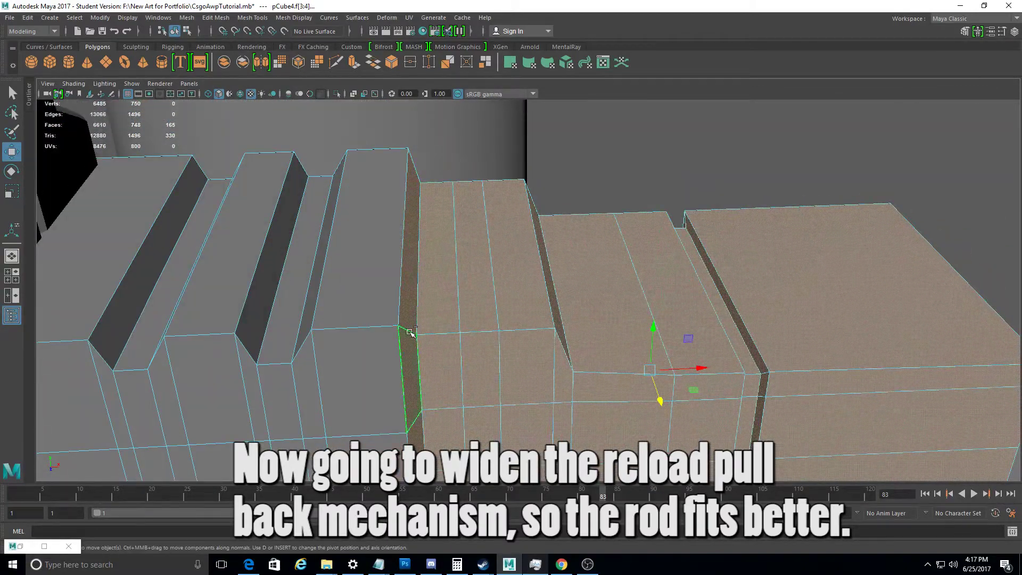
# Refine the pull-back block face selection, removing one face and adding two more
pyautogui.keyDown('alt'); pyautogui.moveTo(409, 335); pyautogui.dragTo(388, 377); pyautogui.keyUp('alt')
pyautogui.keyDown('ctrl'); pyautogui.click(372, 421); pyautogui.keyUp('ctrl')
pyautogui.moveTo(372, 422)
pyautogui.keyDown('alt'); pyautogui.mouseDown()
pyautogui.moveTo(377, 413)
pyautogui.moveTo(397, 424)
pyautogui.moveTo(561, 242)
pyautogui.moveTo(334, 251)
pyautogui.moveTo(317, 325)
pyautogui.moveTo(248, 310)
pyautogui.moveTo(257, 357)
pyautogui.moveTo(234, 330)
pyautogui.moveTo(191, 346)
pyautogui.moveTo(212, 304)
pyautogui.moveTo(276, 339)
pyautogui.moveTo(342, 358)
pyautogui.moveTo(381, 351)
pyautogui.moveTo(266, 319)
pyautogui.mouseUp(); pyautogui.keyUp('alt')
pyautogui.keyDown('alt'); pyautogui.moveTo(426, 329); pyautogui.dragTo(407, 326); pyautogui.keyUp('alt')
pyautogui.moveTo(351, 297)
pyautogui.keyDown('alt'); pyautogui.mouseDown()
pyautogui.moveTo(338, 285)
pyautogui.moveTo(262, 445)
pyautogui.moveTo(444, 344)
pyautogui.moveTo(501, 281)
pyautogui.moveTo(582, 307)
pyautogui.moveTo(568, 263)
pyautogui.moveTo(604, 347)
pyautogui.moveTo(591, 189)
pyautogui.mouseUp(); pyautogui.keyUp('alt')
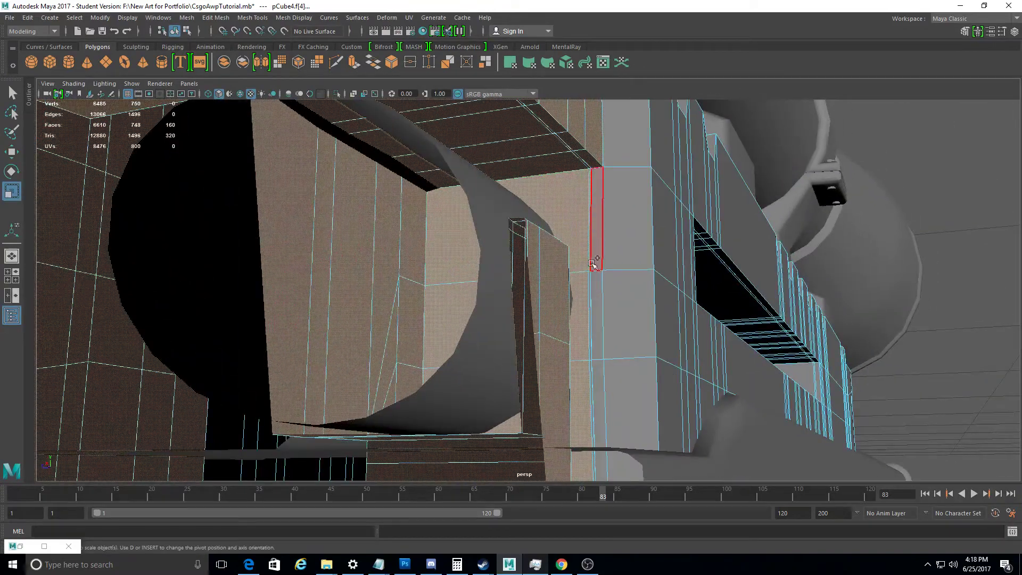
pyautogui.keyDown('shift'); pyautogui.click(594, 289); pyautogui.keyUp('shift')
pyautogui.moveTo(594, 289)
pyautogui.keyDown('alt'); pyautogui.mouseDown()
pyautogui.moveTo(580, 354)
pyautogui.moveTo(499, 344)
pyautogui.mouseUp(); pyautogui.keyUp('alt')
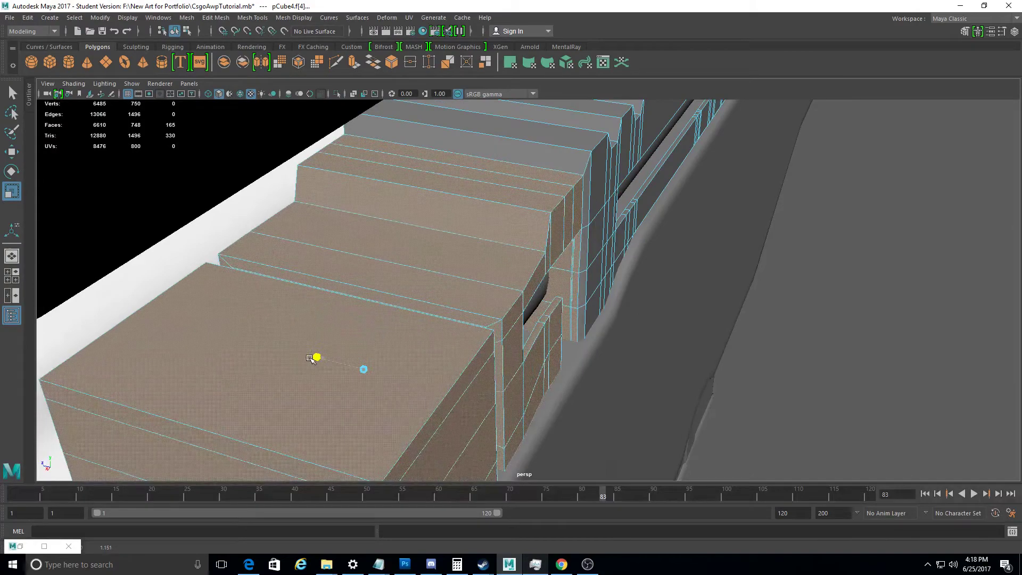
pyautogui.moveTo(311, 358)
pyautogui.keyDown('alt'); pyautogui.mouseDown()
pyautogui.moveTo(326, 347)
pyautogui.moveTo(392, 346)
pyautogui.moveTo(347, 346)
pyautogui.moveTo(419, 327)
pyautogui.moveTo(228, 324)
pyautogui.moveTo(319, 298)
pyautogui.moveTo(377, 323)
pyautogui.moveTo(213, 338)
pyautogui.moveTo(553, 284)
pyautogui.mouseUp(); pyautogui.keyUp('alt')
# Return to object mode and select the bolt rod cylinder
pyautogui.click(710, 231)
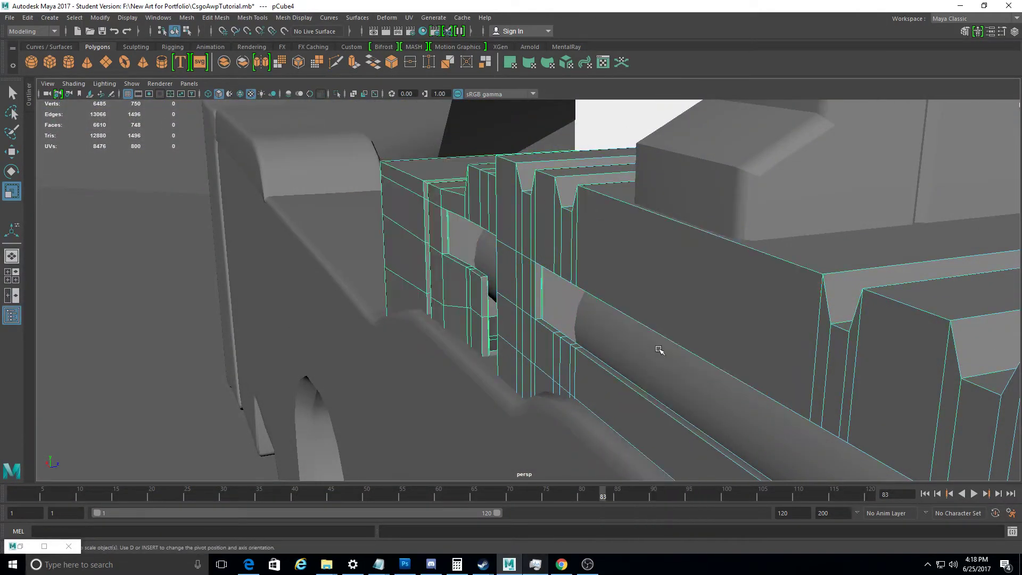
pyautogui.click(489, 257)
pyautogui.moveTo(490, 257)
pyautogui.keyDown('alt'); pyautogui.mouseDown()
pyautogui.moveTo(536, 319)
pyautogui.moveTo(2, 126)
pyautogui.mouseUp(); pyautogui.keyUp('alt')
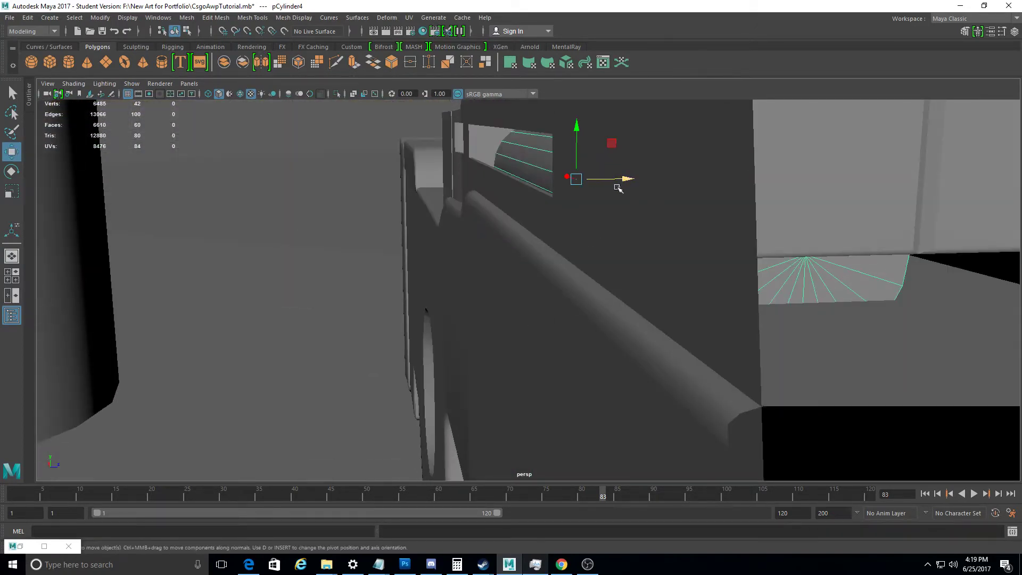
pyautogui.scroll(5, 547, 171)
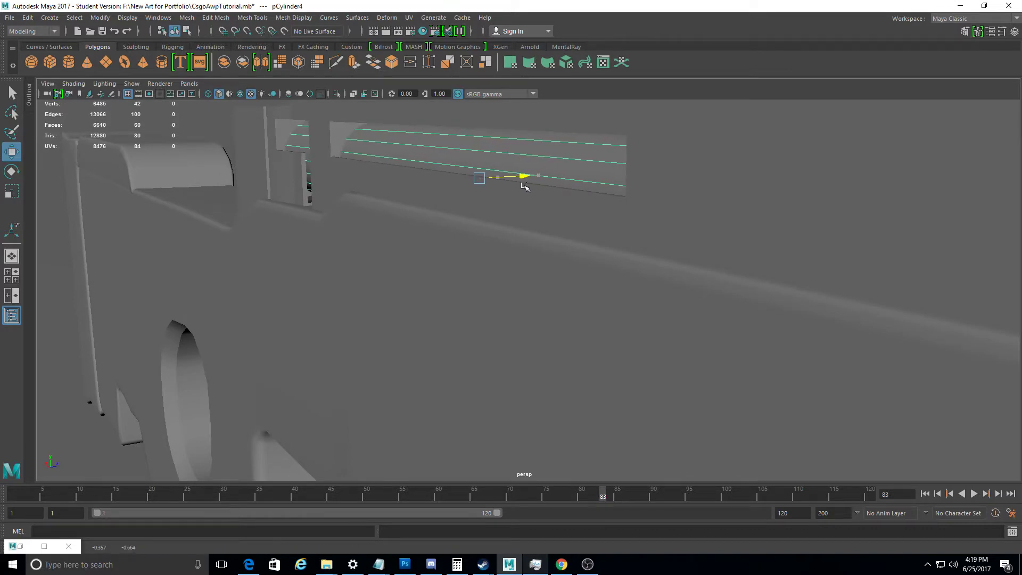
pyautogui.moveTo(525, 186)
pyautogui.keyDown('alt'); pyautogui.mouseDown()
pyautogui.moveTo(502, 192)
pyautogui.moveTo(637, 192)
pyautogui.moveTo(532, 266)
pyautogui.moveTo(482, 320)
pyautogui.mouseUp(); pyautogui.keyUp('alt')
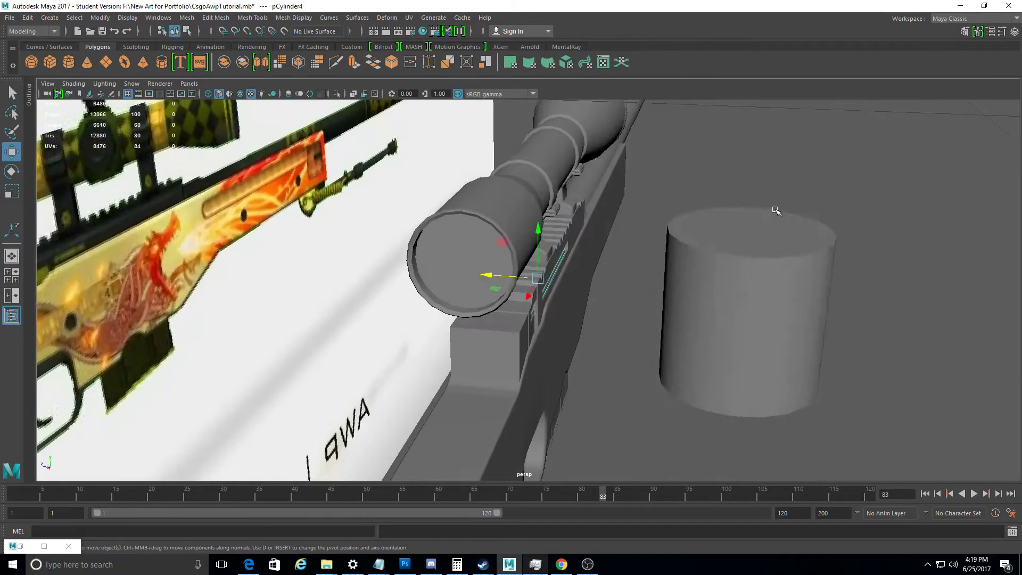
# Select only the new cylinder and scale it down to about 0.016
pyautogui.click(776, 219)
pyautogui.moveTo(775, 218)
pyautogui.keyDown('alt'); pyautogui.mouseDown()
pyautogui.moveTo(758, 205)
pyautogui.moveTo(666, 340)
pyautogui.moveTo(678, 292)
pyautogui.moveTo(734, 296)
pyautogui.moveTo(666, 314)
pyautogui.moveTo(479, 302)
pyautogui.mouseUp(); pyautogui.keyUp('alt')
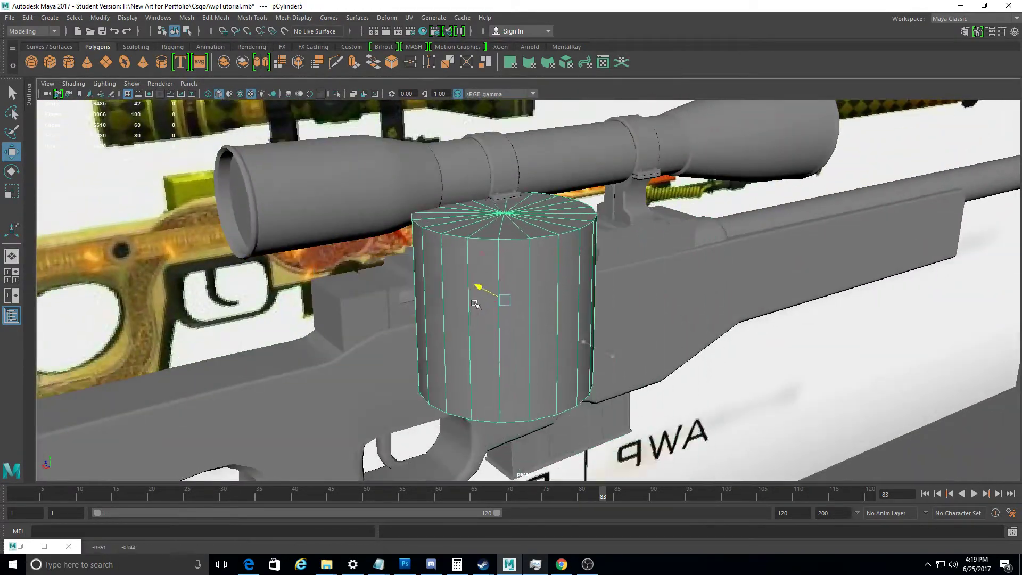
pyautogui.keyDown('shift'); pyautogui.click(493, 318); pyautogui.keyUp('shift')
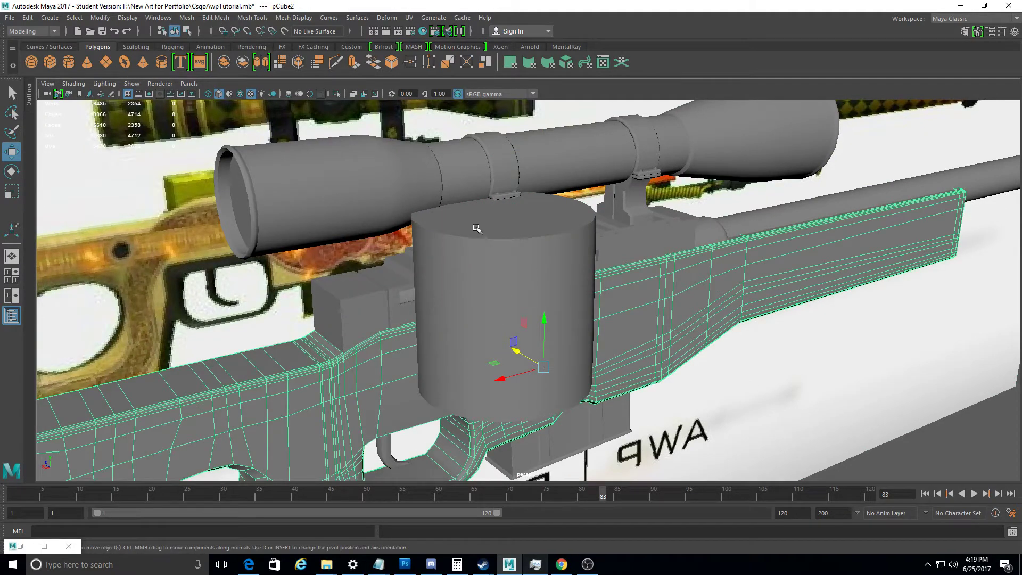
pyautogui.click(589, 258)
pyautogui.moveTo(509, 267)
pyautogui.keyDown('alt'); pyautogui.mouseDown()
pyautogui.moveTo(481, 383)
pyautogui.moveTo(2, 177)
pyautogui.mouseUp(); pyautogui.keyUp('alt')
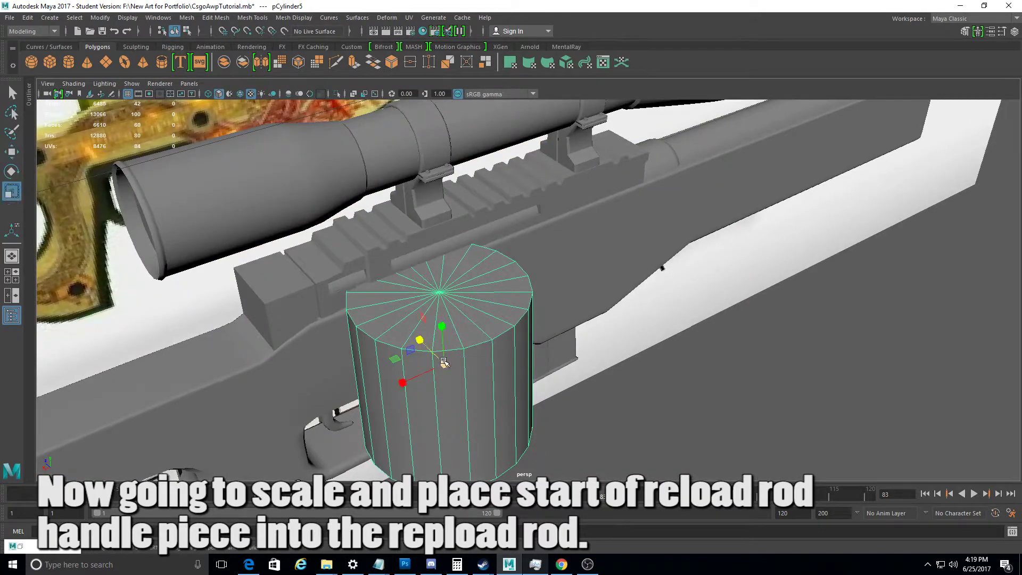
pyautogui.moveTo(443, 362); pyautogui.dragTo(315, 323)
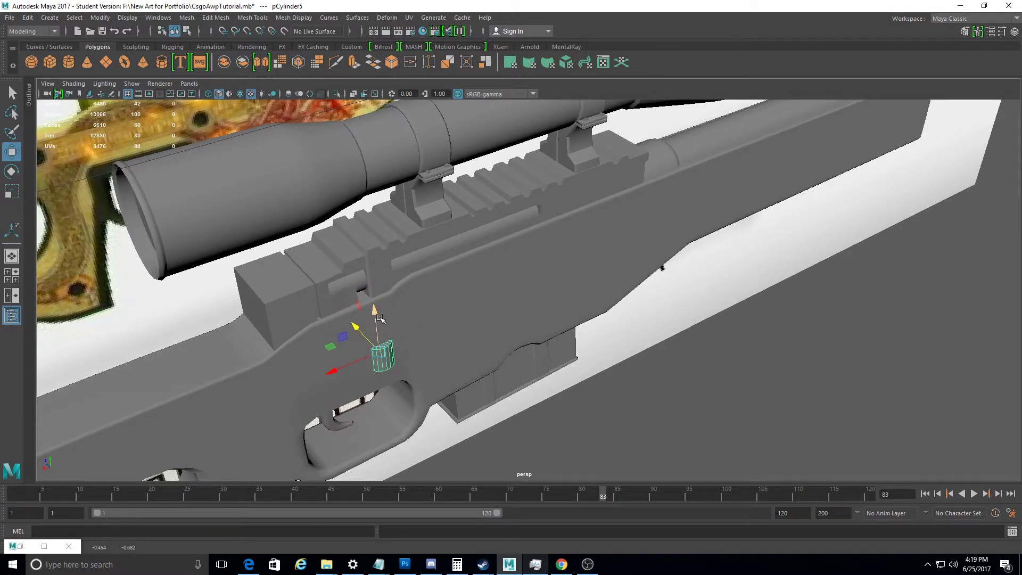
# Tilt the cylinder about 39.7 degrees and seat it against the receiver below the scope
pyautogui.keyDown('alt'); pyautogui.moveTo(357, 258); pyautogui.dragTo(368, 300); pyautogui.keyUp('alt')
pyautogui.moveTo(381, 351)
pyautogui.keyDown('alt'); pyautogui.mouseDown()
pyautogui.moveTo(393, 374)
pyautogui.moveTo(523, 399)
pyautogui.moveTo(562, 393)
pyautogui.mouseUp(); pyautogui.keyUp('alt')
pyautogui.scroll(3, 392, 374)
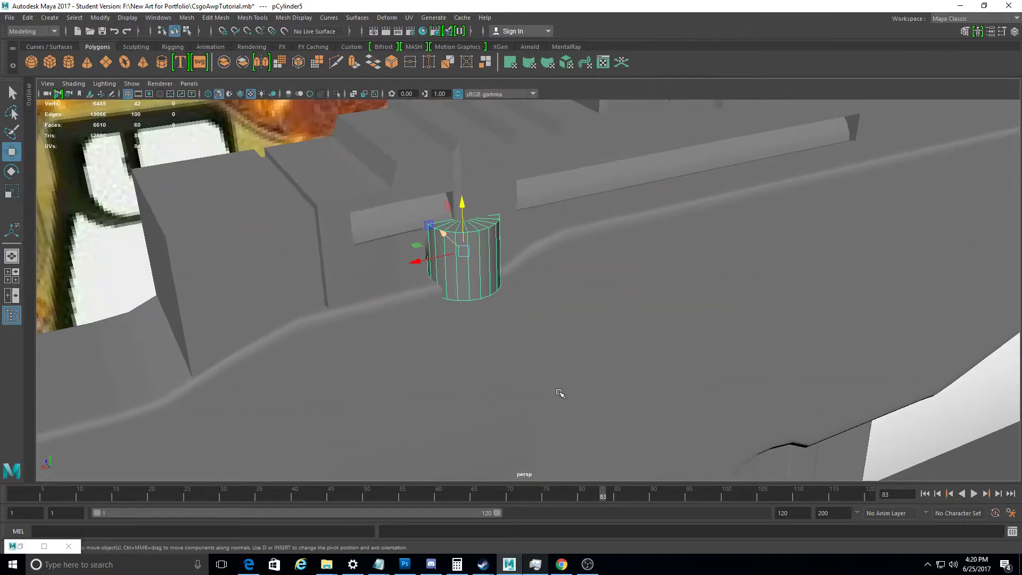
pyautogui.click(12, 172)
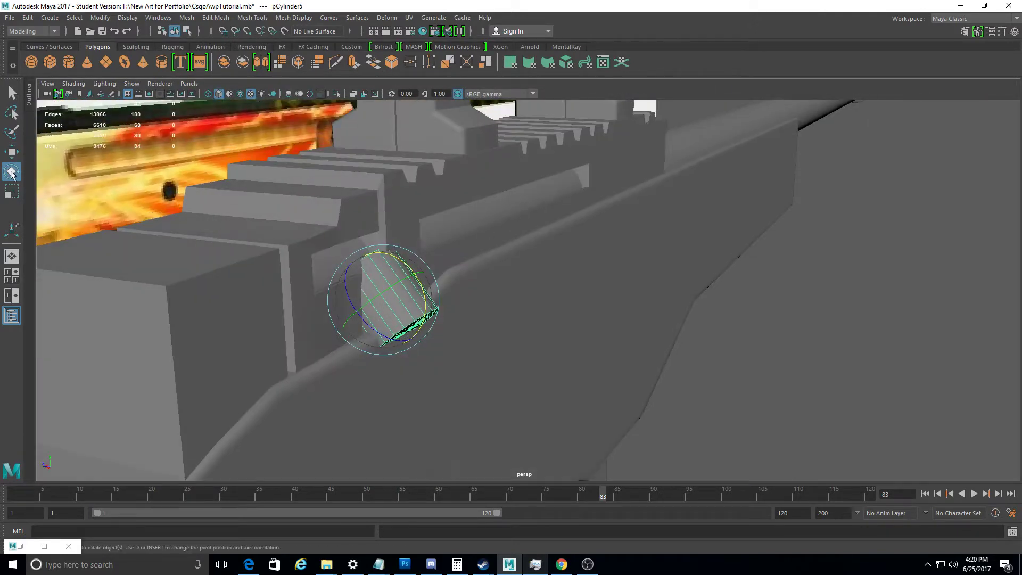
pyautogui.click(12, 152)
pyautogui.moveTo(373, 346)
pyautogui.keyDown('alt'); pyautogui.mouseDown()
pyautogui.moveTo(313, 375)
pyautogui.moveTo(341, 341)
pyautogui.mouseUp(); pyautogui.keyUp('alt')
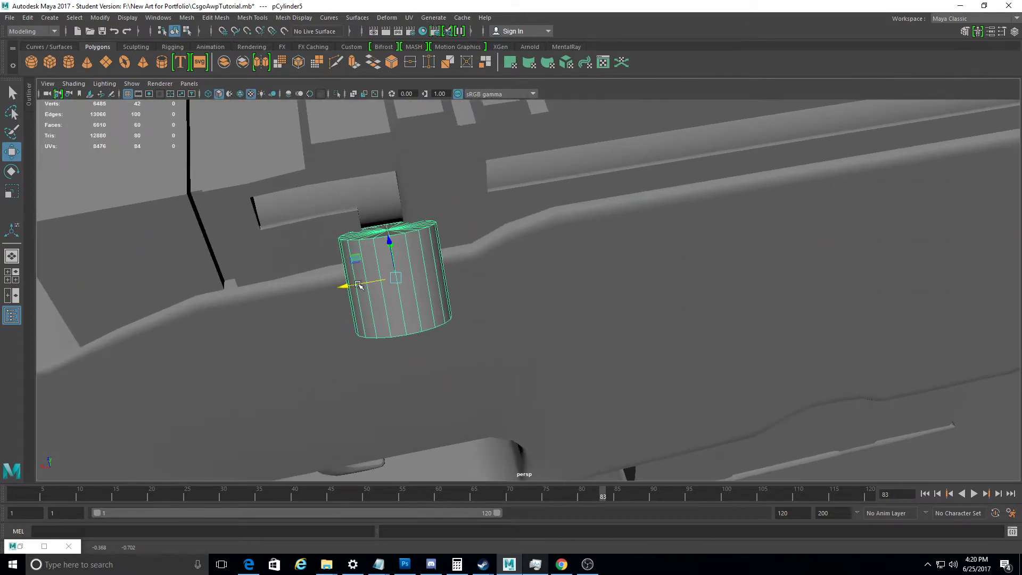
pyautogui.click(991, 31)
pyautogui.click(1002, 31)
pyautogui.click(1014, 32)
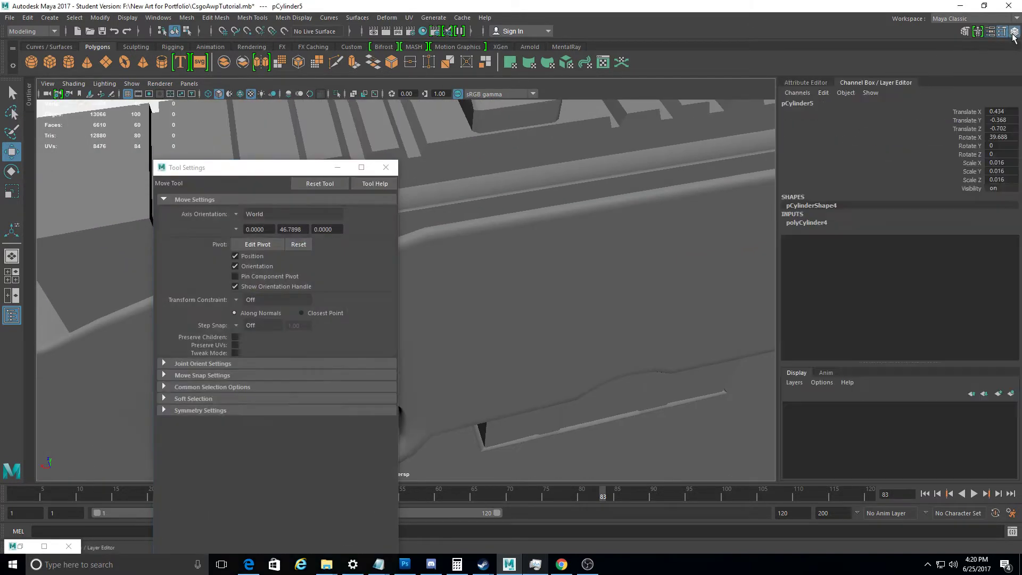
# Scale pCylinder5 into a thin, long rod, about 0.006 wide and 0.022 tall
pyautogui.click(385, 168)
pyautogui.click(800, 223)
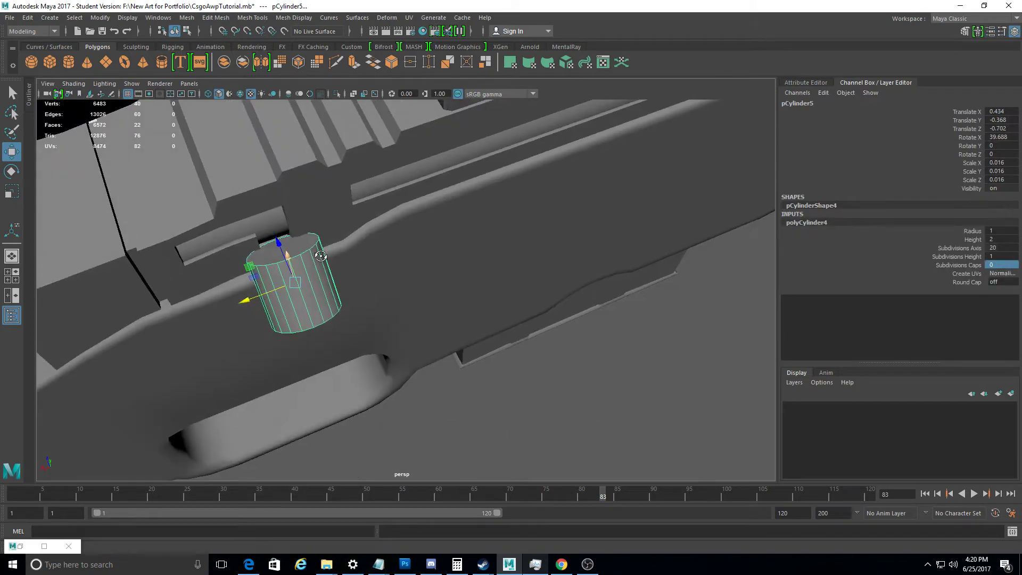
pyautogui.press('r')
pyautogui.moveTo(277, 352)
pyautogui.mouseDown()
pyautogui.moveTo(233, 345)
pyautogui.moveTo(98, 222)
pyautogui.moveTo(325, 283)
pyautogui.mouseUp()
pyautogui.moveTo(320, 236)
pyautogui.mouseDown()
pyautogui.moveTo(320, 194)
pyautogui.moveTo(355, 130)
pyautogui.moveTo(277, 298)
pyautogui.moveTo(233, 360)
pyautogui.moveTo(236, 319)
pyautogui.moveTo(269, 323)
pyautogui.moveTo(222, 390)
pyautogui.mouseUp()
pyautogui.press('w')
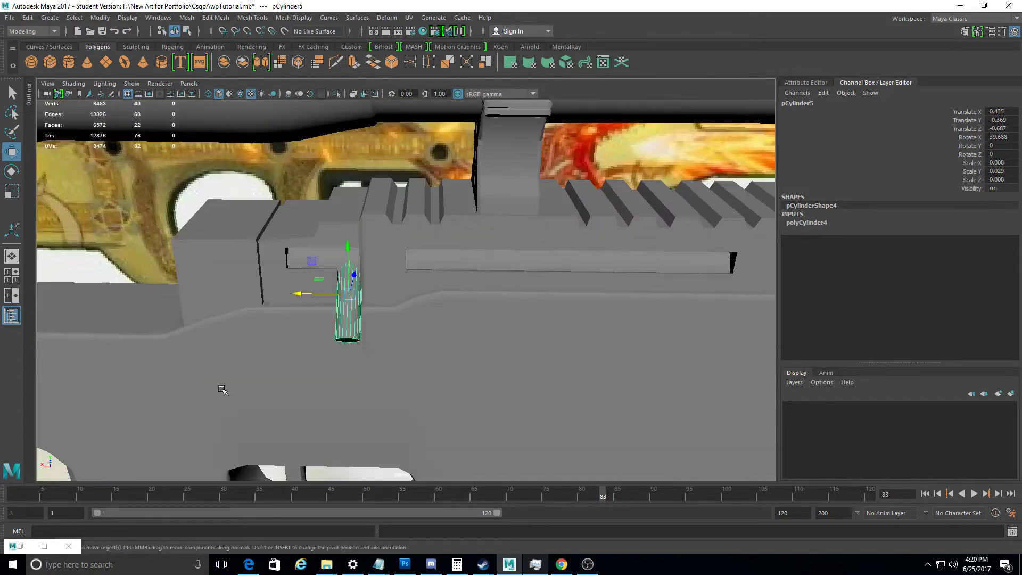
pyautogui.moveTo(371, 357)
pyautogui.keyDown('alt'); pyautogui.mouseDown()
pyautogui.moveTo(461, 326)
pyautogui.moveTo(395, 333)
pyautogui.moveTo(475, 337)
pyautogui.mouseUp(); pyautogui.keyUp('alt')
pyautogui.press('r')
pyautogui.moveTo(302, 362)
pyautogui.mouseDown()
pyautogui.moveTo(296, 367)
pyautogui.moveTo(322, 336)
pyautogui.moveTo(169, 304)
pyautogui.moveTo(223, 322)
pyautogui.mouseUp()
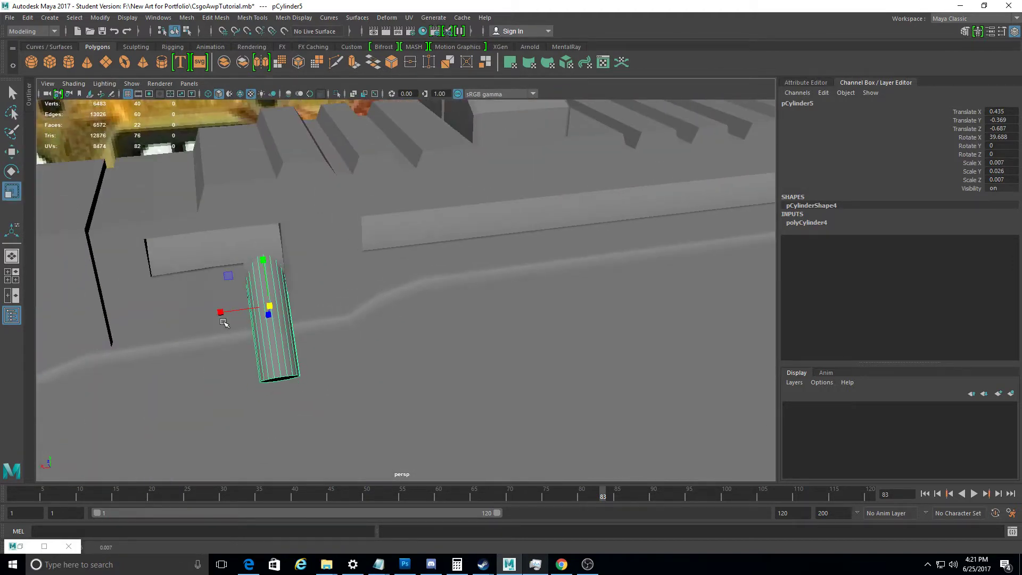
pyautogui.moveTo(280, 308)
pyautogui.keyDown('alt'); pyautogui.mouseDown()
pyautogui.moveTo(261, 346)
pyautogui.moveTo(287, 375)
pyautogui.moveTo(331, 353)
pyautogui.moveTo(380, 384)
pyautogui.mouseUp(); pyautogui.keyUp('alt')
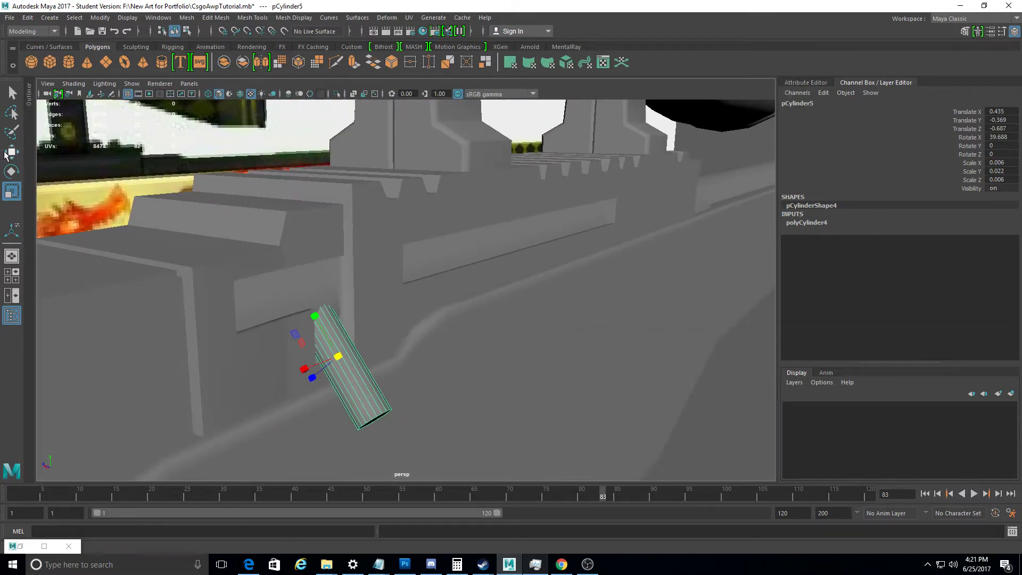
pyautogui.press('w')
# Tilt the rod to Rotate X ≈ 49.9 and move it into the receiver's bolt slot
pyautogui.moveTo(341, 353)
pyautogui.mouseDown()
pyautogui.moveTo(330, 334)
pyautogui.moveTo(336, 303)
pyautogui.moveTo(144, 261)
pyautogui.mouseUp()
pyautogui.click(330, 334)
pyautogui.click(7, 177)
pyautogui.moveTo(375, 345)
pyautogui.mouseDown()
pyautogui.moveTo(375, 354)
pyautogui.moveTo(417, 333)
pyautogui.moveTo(434, 349)
pyautogui.moveTo(376, 366)
pyautogui.moveTo(413, 333)
pyautogui.moveTo(388, 407)
pyautogui.moveTo(520, 406)
pyautogui.moveTo(574, 430)
pyautogui.moveTo(445, 397)
pyautogui.moveTo(440, 406)
pyautogui.moveTo(479, 372)
pyautogui.moveTo(538, 391)
pyautogui.moveTo(475, 338)
pyautogui.moveTo(334, 371)
pyautogui.moveTo(310, 318)
pyautogui.mouseUp()
pyautogui.click(520, 406)
pyautogui.click(310, 318)
pyautogui.moveTo(288, 245); pyautogui.dragTo(289, 248)
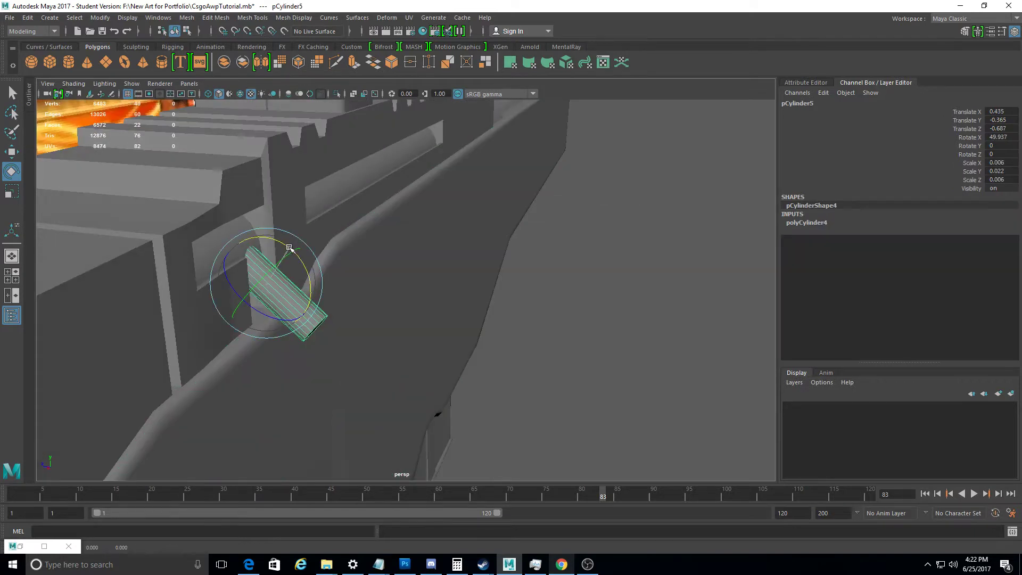
pyautogui.click(11, 152)
pyautogui.moveTo(251, 282)
pyautogui.mouseDown()
pyautogui.moveTo(263, 269)
pyautogui.moveTo(241, 258)
pyautogui.moveTo(341, 348)
pyautogui.mouseUp()
pyautogui.press('F11')
# Extrude the rod's outer end face and rotate it into a bend
pyautogui.click(309, 318)
pyautogui.hotkey('ctrl', 'e')
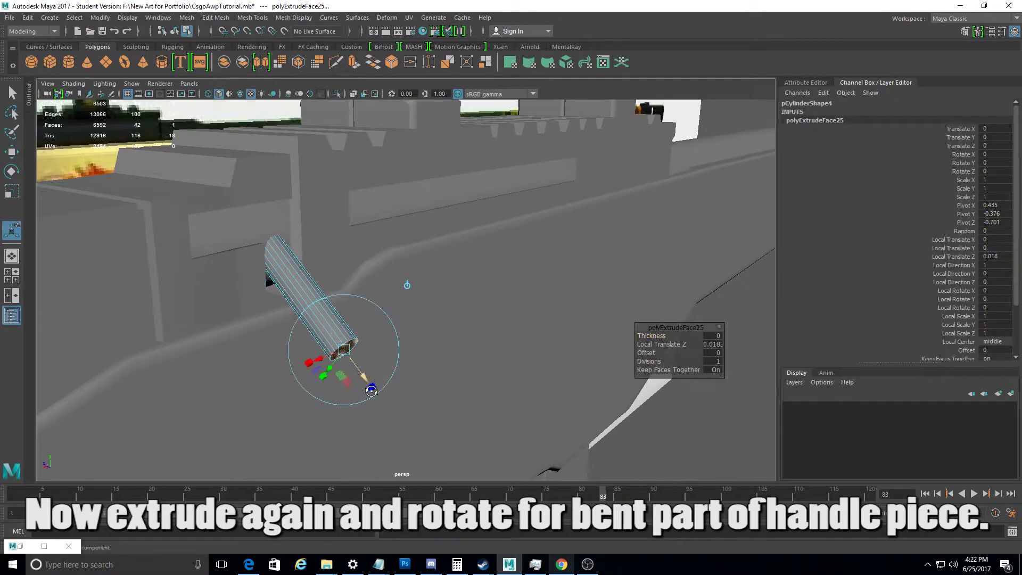
pyautogui.scroll(2, 390, 374)
pyautogui.keyDown('alt'); pyautogui.moveTo(390, 374); pyautogui.dragTo(415, 298); pyautogui.keyUp('alt')
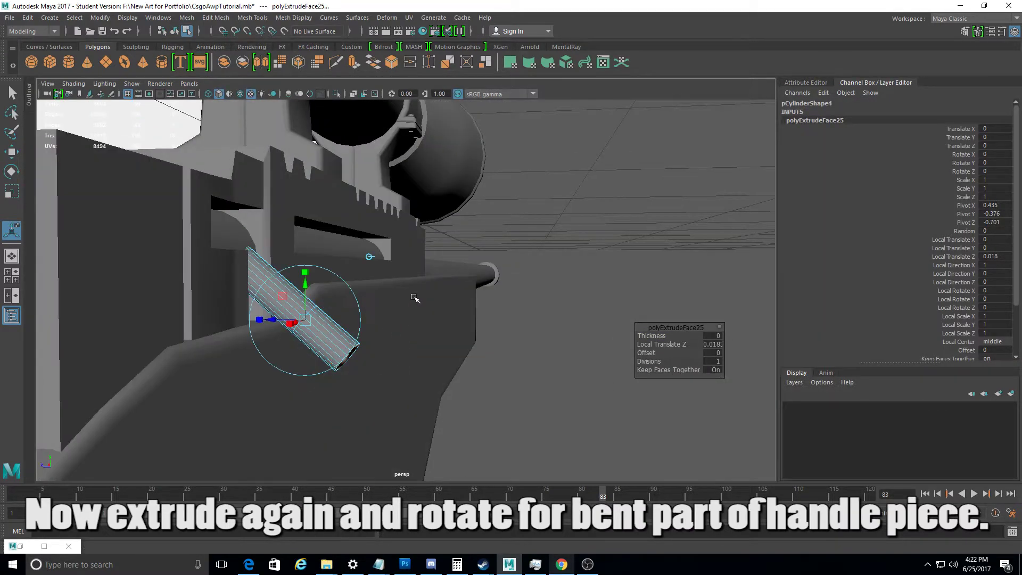
pyautogui.moveTo(304, 294)
pyautogui.mouseDown()
pyautogui.moveTo(312, 274)
pyautogui.moveTo(346, 304)
pyautogui.moveTo(328, 333)
pyautogui.mouseUp()
pyautogui.press('e')
pyautogui.scroll(-3, 327, 334)
pyautogui.press('w')
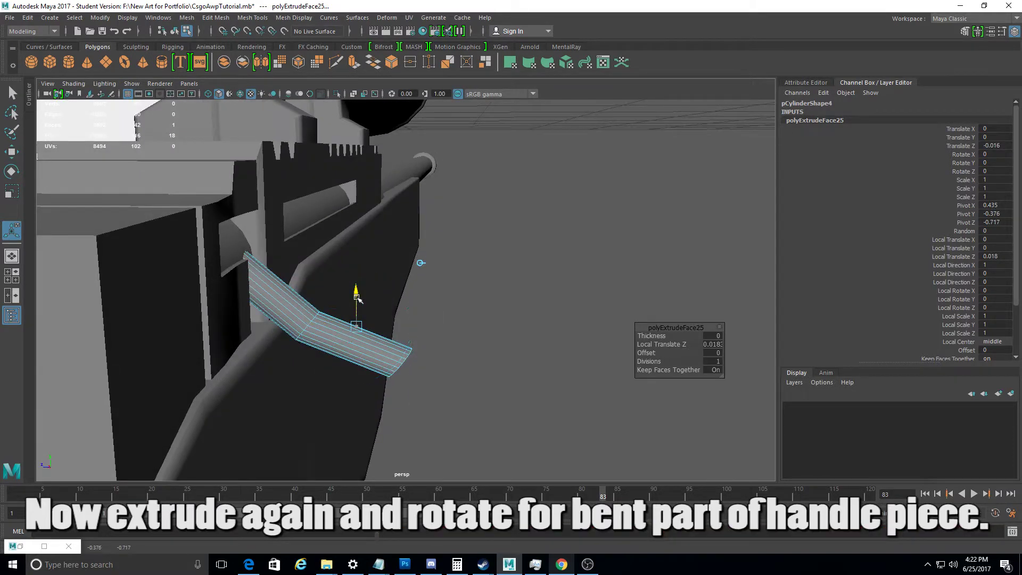
# Raise the extruded end face and angle it outward
pyautogui.press('e')
pyautogui.keyDown('alt'); pyautogui.moveTo(327, 334); pyautogui.dragTo(407, 285, button='middle'); pyautogui.keyUp('alt')
pyautogui.keyDown('alt'); pyautogui.moveTo(406, 284); pyautogui.dragTo(401, 358); pyautogui.keyUp('alt')
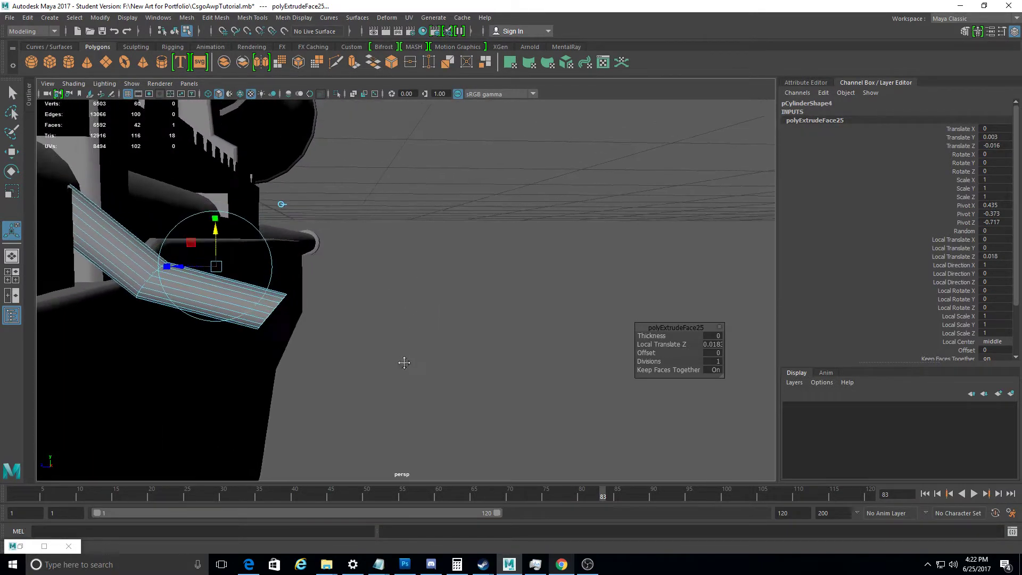
pyautogui.click(11, 170)
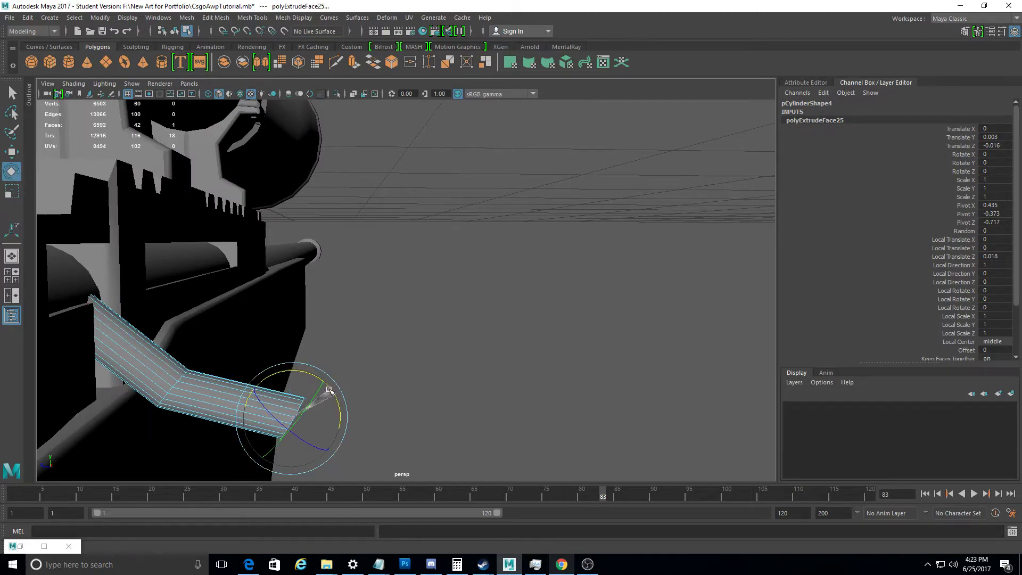
pyautogui.moveTo(341, 393)
pyautogui.keyDown('alt'); pyautogui.mouseDown()
pyautogui.moveTo(130, 381)
pyautogui.moveTo(73, 367)
pyautogui.moveTo(526, 374)
pyautogui.moveTo(456, 392)
pyautogui.mouseUp(); pyautogui.keyUp('alt')
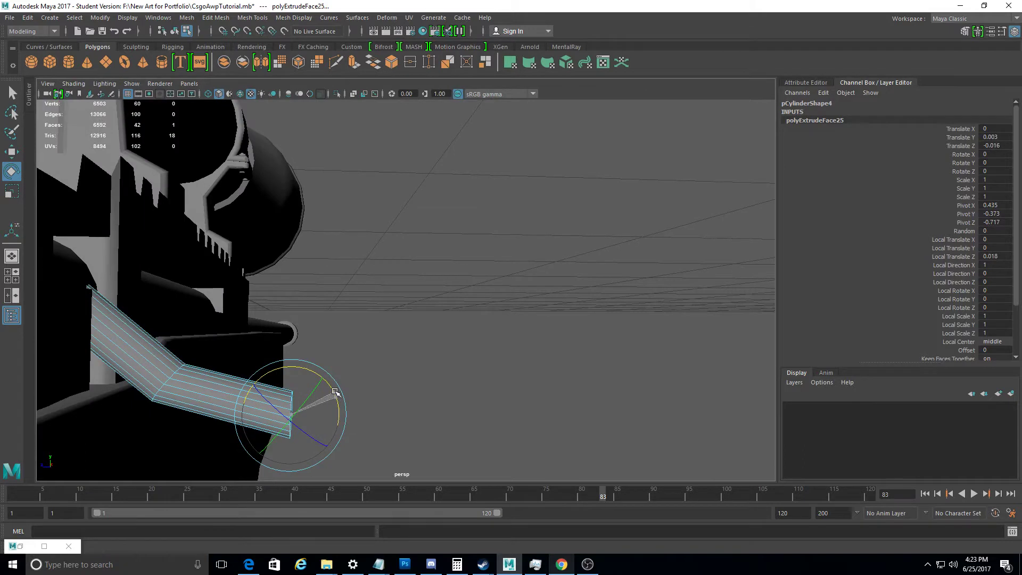
pyautogui.press('w')
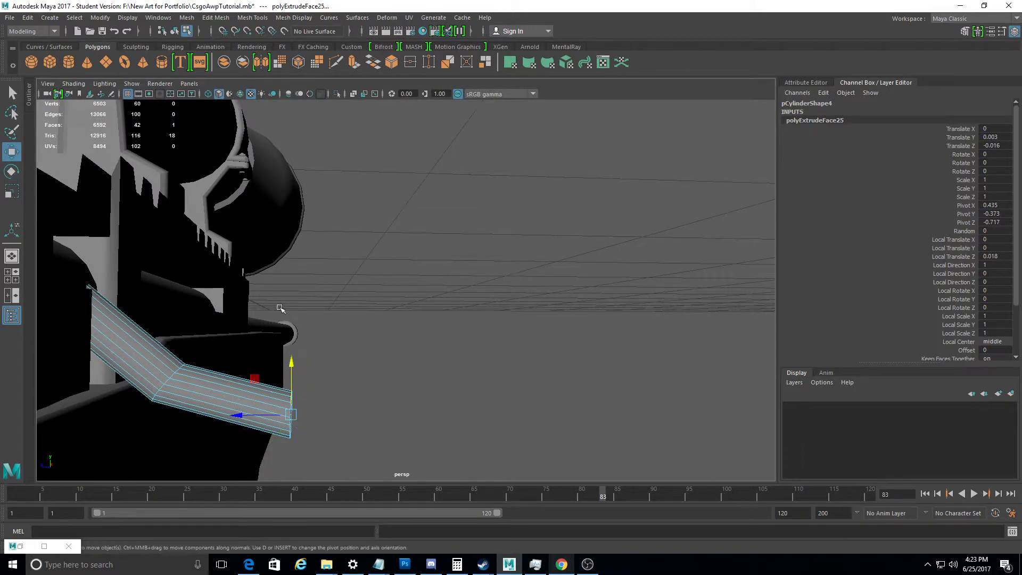
pyautogui.moveTo(293, 370); pyautogui.dragTo(302, 349)
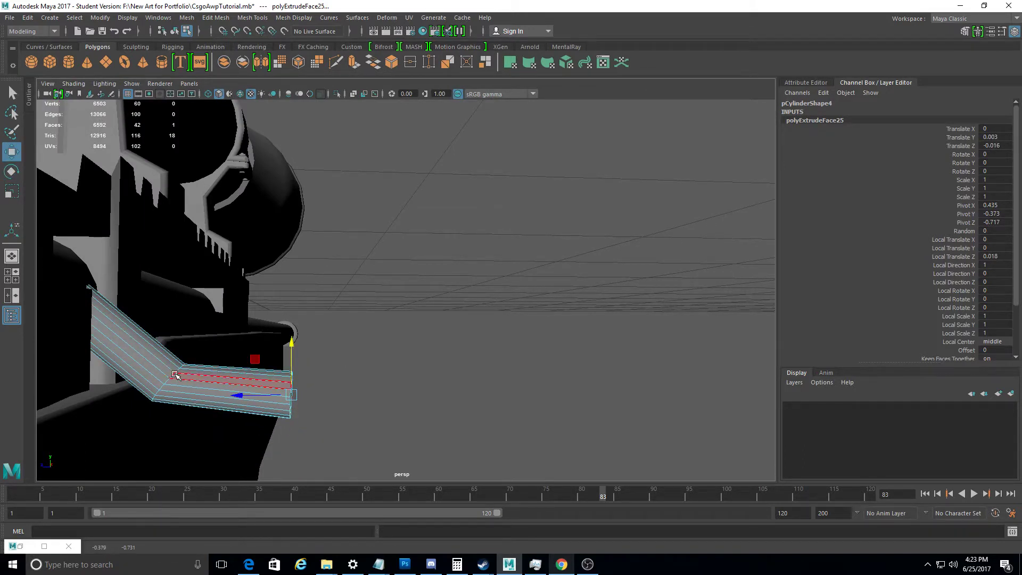
# Select the edge loop at the bend and raise it
pyautogui.moveTo(167, 247); pyautogui.dragTo(160, 301, button='right')
pyautogui.click(164, 217)
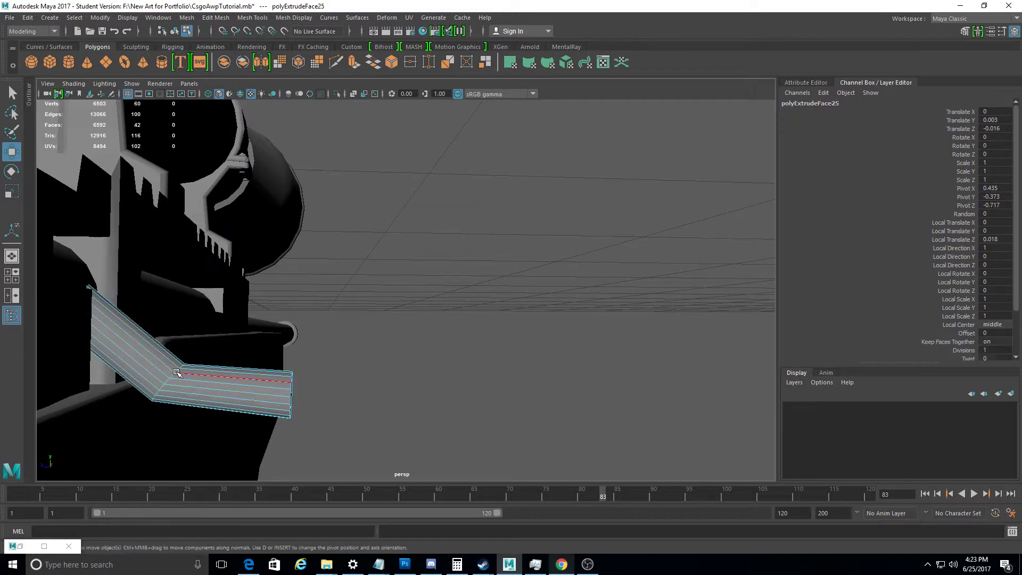
pyautogui.scroll(5, 177, 372)
pyautogui.click(320, 344)
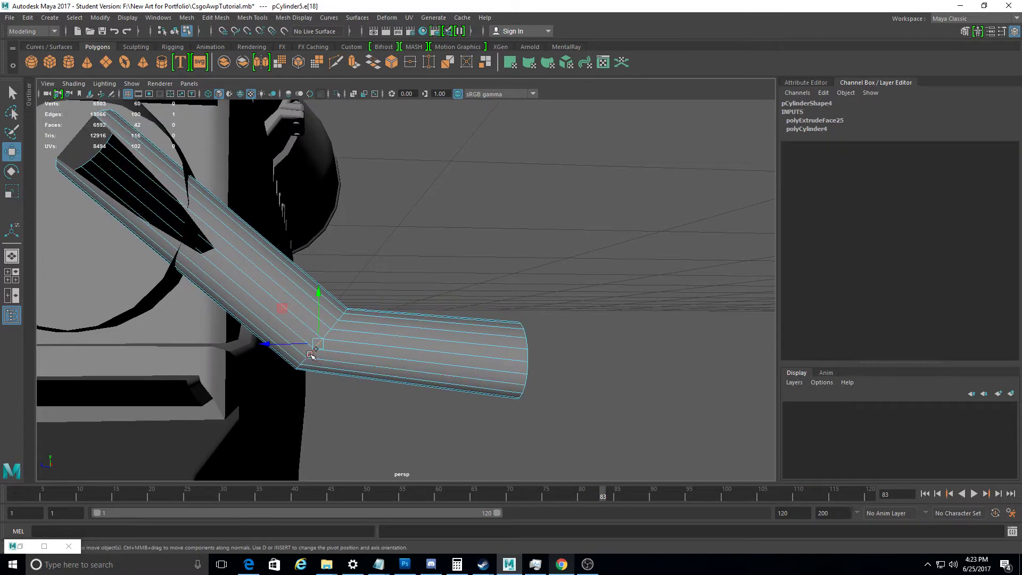
pyautogui.moveTo(322, 341)
pyautogui.keyDown('alt'); pyautogui.mouseDown()
pyautogui.moveTo(298, 319)
pyautogui.moveTo(321, 255)
pyautogui.mouseUp(); pyautogui.keyUp('alt')
pyautogui.press('e')
pyautogui.press('w')
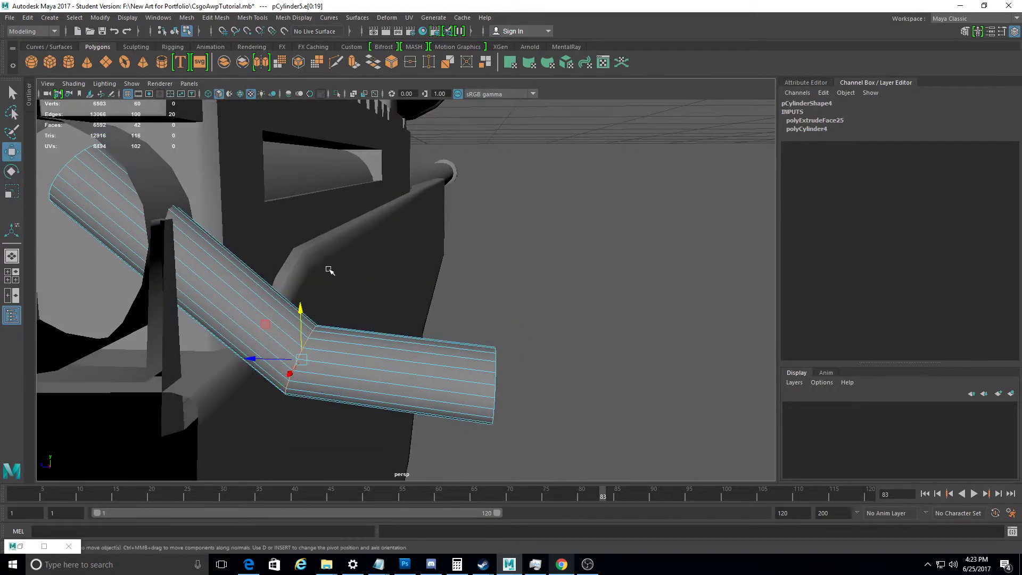
pyautogui.moveTo(301, 308)
pyautogui.mouseDown()
pyautogui.moveTo(327, 289)
pyautogui.moveTo(308, 288)
pyautogui.mouseUp()
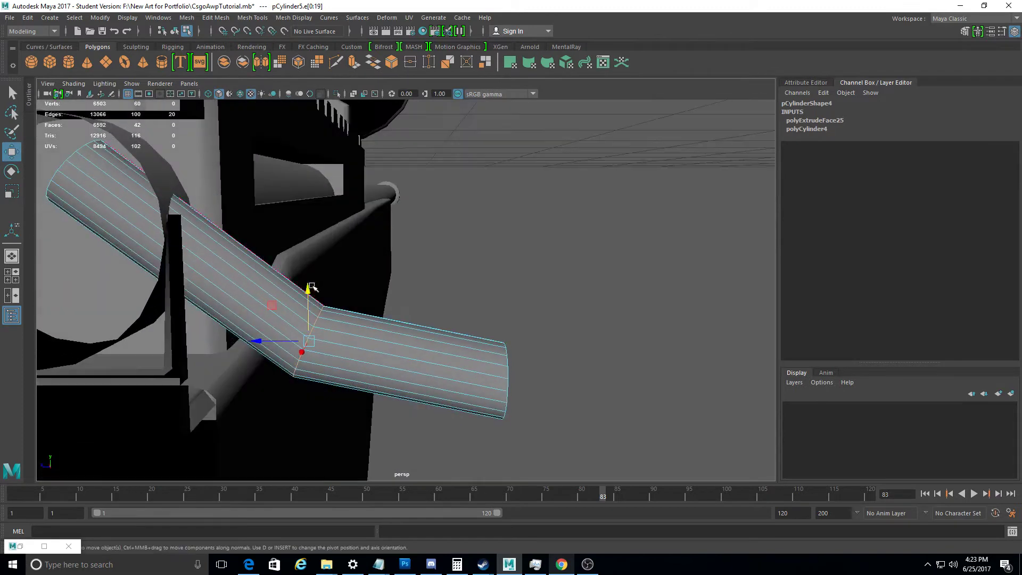
# Rotate the bend edge loop to even the angle and shift it slightly
pyautogui.press('e')
pyautogui.moveTo(325, 295); pyautogui.dragTo(237, 265)
pyautogui.click(11, 151)
pyautogui.moveTo(306, 341)
pyautogui.mouseDown()
pyautogui.moveTo(308, 293)
pyautogui.moveTo(292, 265)
pyautogui.moveTo(330, 218)
pyautogui.mouseUp()
pyautogui.moveTo(333, 219); pyautogui.dragTo(330, 224, button='right')
pyautogui.scroll(-3, 513, 263)
# Rotate and reposition the tube's inner end face where it enters the receiver
pyautogui.moveTo(583, 246); pyautogui.dragTo(608, 277, button='right')
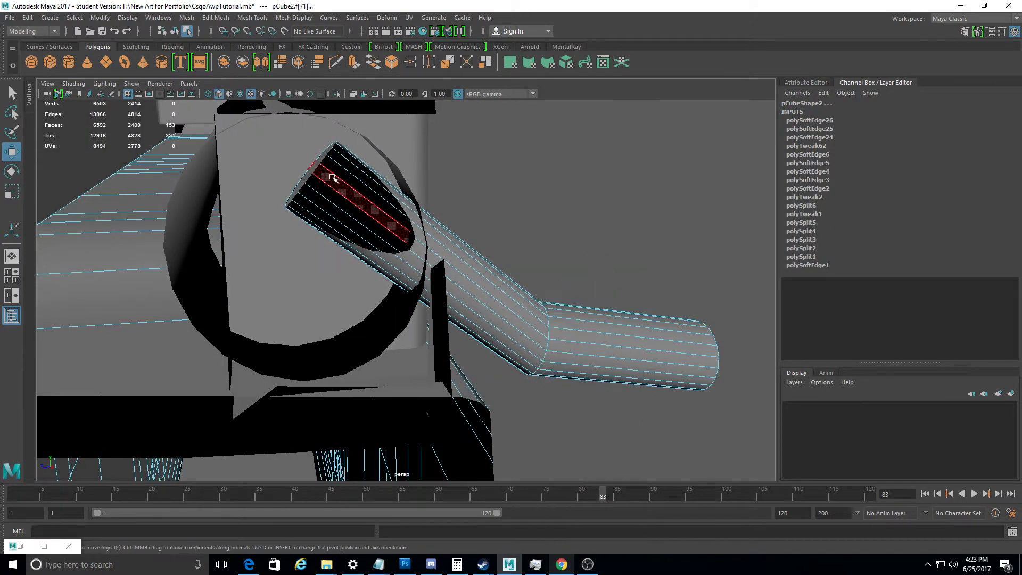
pyautogui.click(308, 173)
pyautogui.keyDown('alt'); pyautogui.moveTo(319, 222); pyautogui.dragTo(298, 213); pyautogui.keyUp('alt')
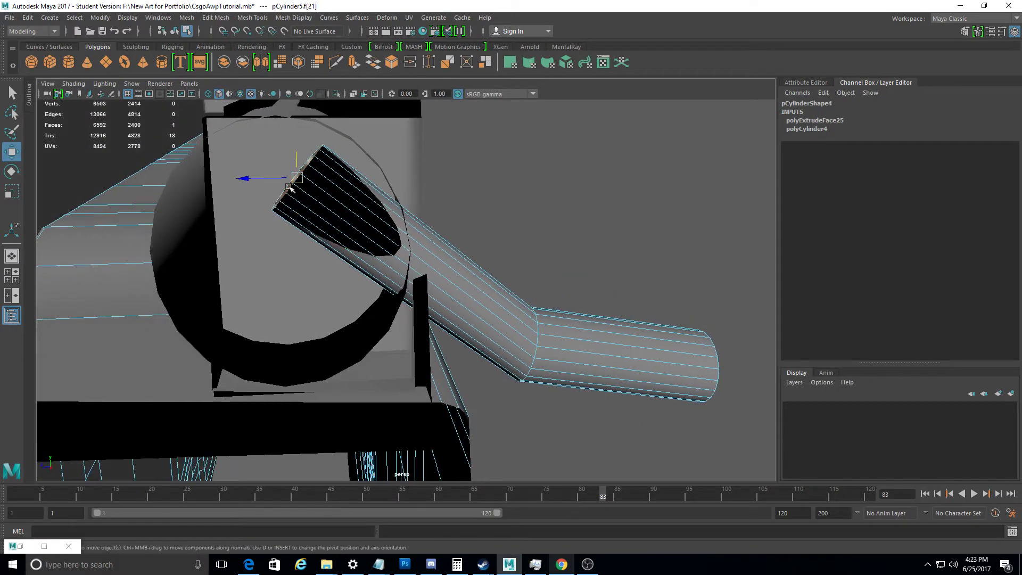
pyautogui.click(12, 171)
pyautogui.moveTo(319, 224)
pyautogui.keyDown('alt'); pyautogui.mouseDown()
pyautogui.moveTo(277, 178)
pyautogui.moveTo(287, 149)
pyautogui.moveTo(273, 124)
pyautogui.moveTo(109, 182)
pyautogui.moveTo(532, 361)
pyautogui.moveTo(504, 356)
pyautogui.mouseUp(); pyautogui.keyUp('alt')
pyautogui.press('w')
pyautogui.keyDown('alt'); pyautogui.moveTo(442, 351); pyautogui.dragTo(308, 332); pyautogui.keyUp('alt')
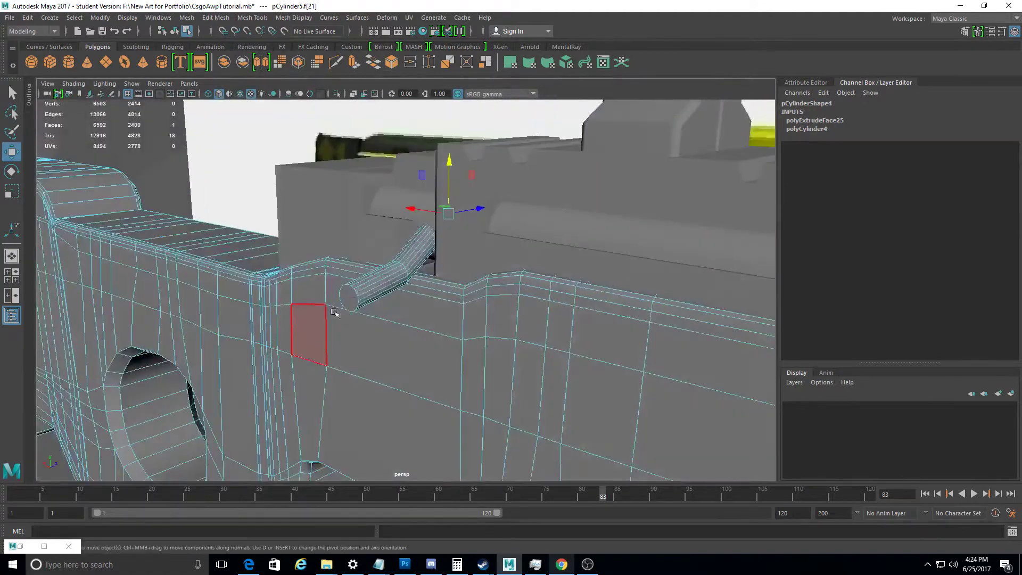
# Return to object mode, clear the selection and reselect the tube's end face
pyautogui.moveTo(491, 255); pyautogui.dragTo(463, 228, button='right')
pyautogui.click(463, 234)
pyautogui.moveTo(463, 234)
pyautogui.keyDown('alt'); pyautogui.mouseDown()
pyautogui.moveTo(240, 229)
pyautogui.moveTo(473, 218)
pyautogui.moveTo(559, 359)
pyautogui.moveTo(497, 337)
pyautogui.moveTo(337, 336)
pyautogui.moveTo(548, 330)
pyautogui.moveTo(527, 369)
pyautogui.moveTo(338, 338)
pyautogui.mouseUp(); pyautogui.keyUp('alt')
pyautogui.click(474, 219)
pyautogui.click(332, 298)
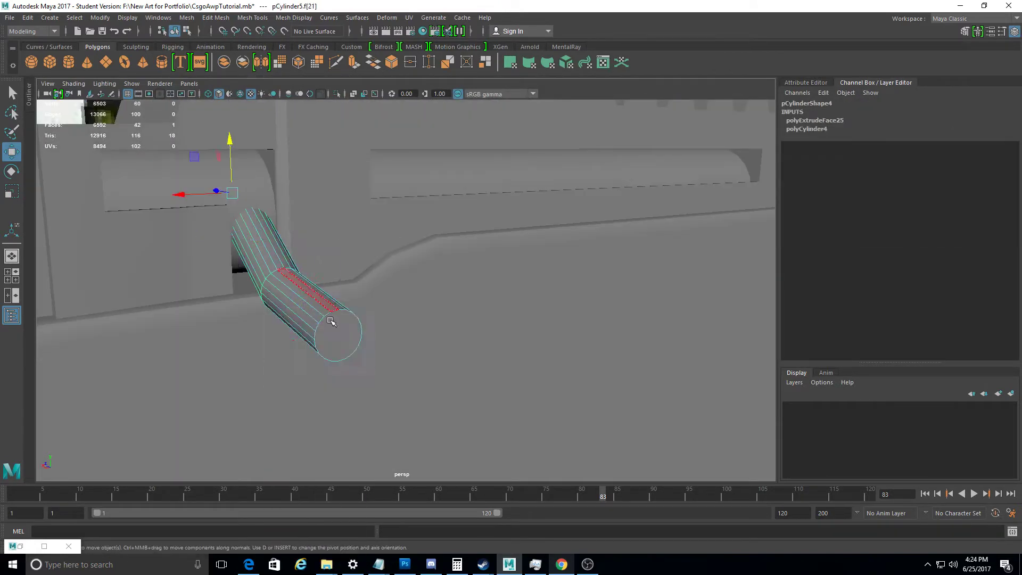
pyautogui.moveTo(343, 271)
pyautogui.keyDown('alt'); pyautogui.mouseDown()
pyautogui.moveTo(443, 265)
pyautogui.moveTo(420, 285)
pyautogui.moveTo(395, 351)
pyautogui.mouseUp(); pyautogui.keyUp('alt')
# Extrude the tube end twice, enlarging the rings to start the knob
pyautogui.hotkey('ctrl', 'e')
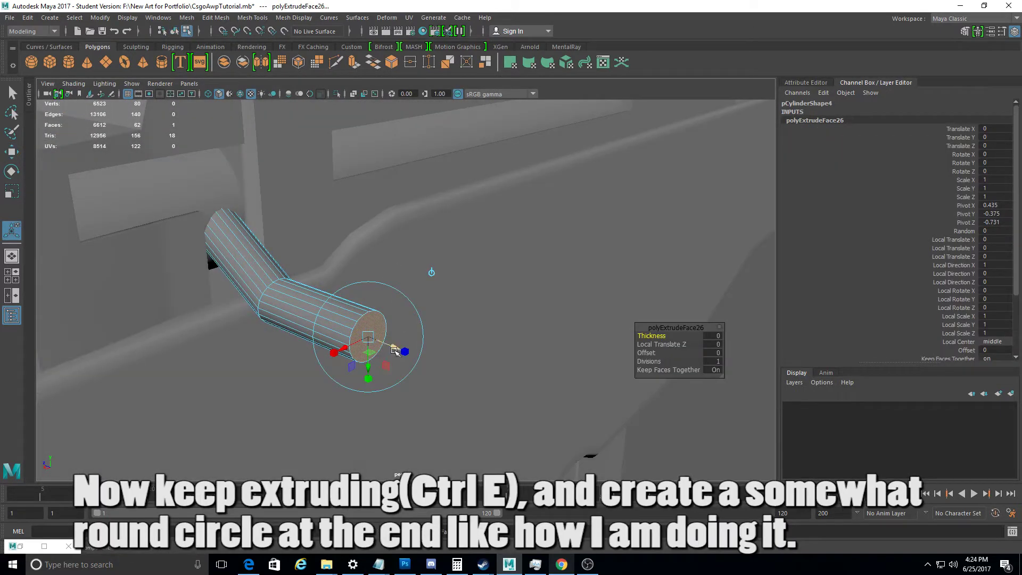
pyautogui.moveTo(387, 349); pyautogui.dragTo(390, 347)
pyautogui.moveTo(390, 347)
pyautogui.keyDown('alt'); pyautogui.mouseDown()
pyautogui.moveTo(436, 351)
pyautogui.moveTo(424, 337)
pyautogui.moveTo(456, 332)
pyautogui.mouseUp(); pyautogui.keyUp('alt')
pyautogui.moveTo(408, 256)
pyautogui.keyDown('alt'); pyautogui.mouseDown()
pyautogui.moveTo(399, 272)
pyautogui.moveTo(396, 257)
pyautogui.moveTo(392, 292)
pyautogui.mouseUp(); pyautogui.keyUp('alt')
pyautogui.hotkey('ctrl', 'e')
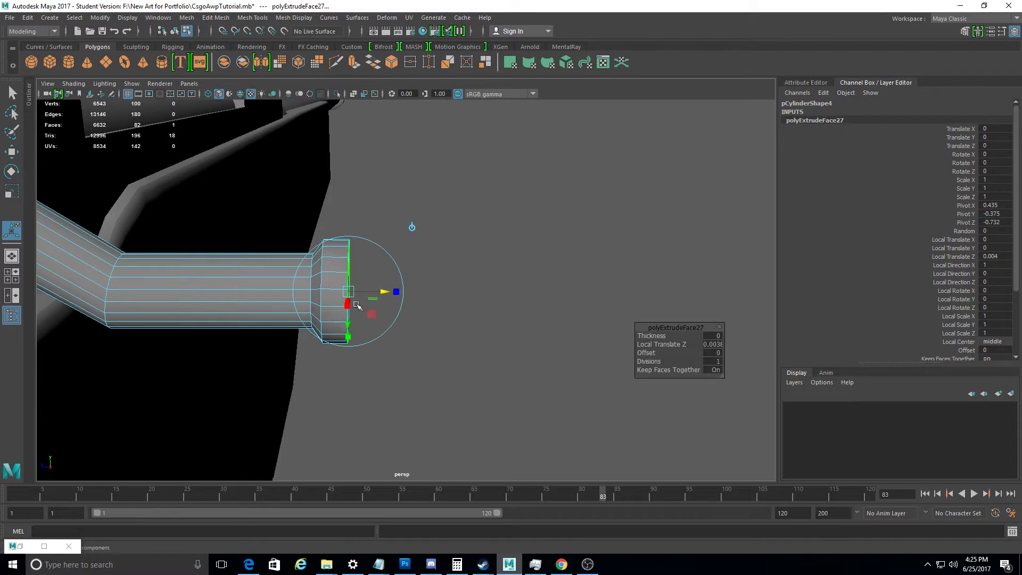
pyautogui.moveTo(355, 323)
pyautogui.mouseDown()
pyautogui.moveTo(361, 296)
pyautogui.moveTo(368, 304)
pyautogui.mouseUp()
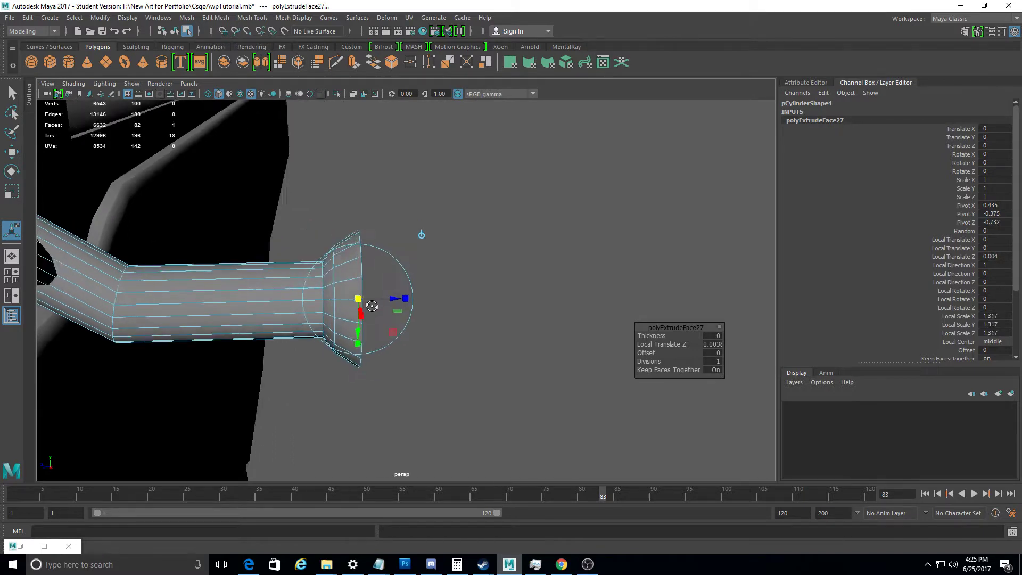
pyautogui.moveTo(391, 295)
pyautogui.mouseDown()
pyautogui.moveTo(343, 291)
pyautogui.moveTo(402, 299)
pyautogui.mouseUp()
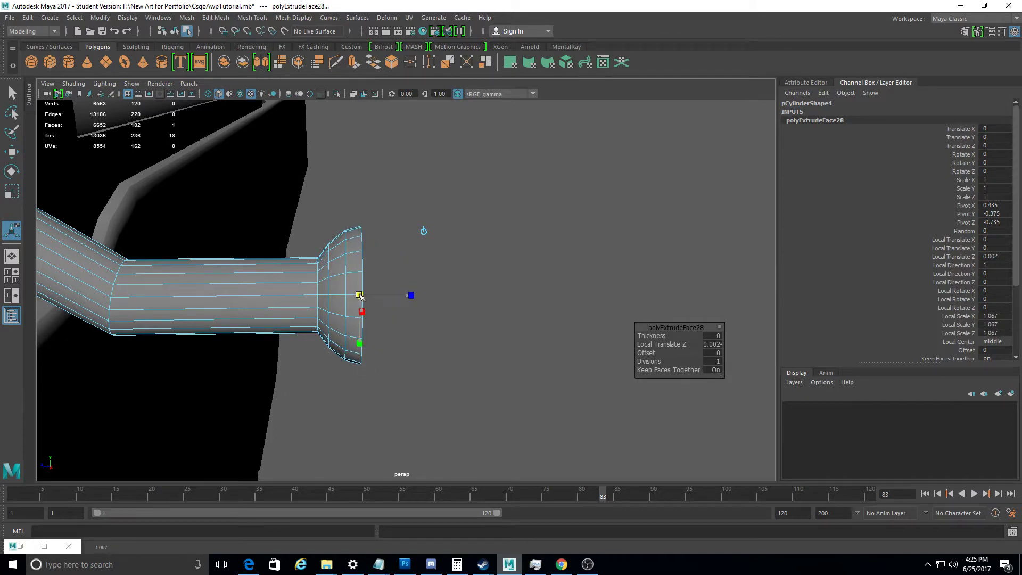
# Add two more extrusions, pushing each ring outward to round out the knob
pyautogui.hotkey('ctrl', 'e')
pyautogui.moveTo(397, 295); pyautogui.dragTo(414, 296)
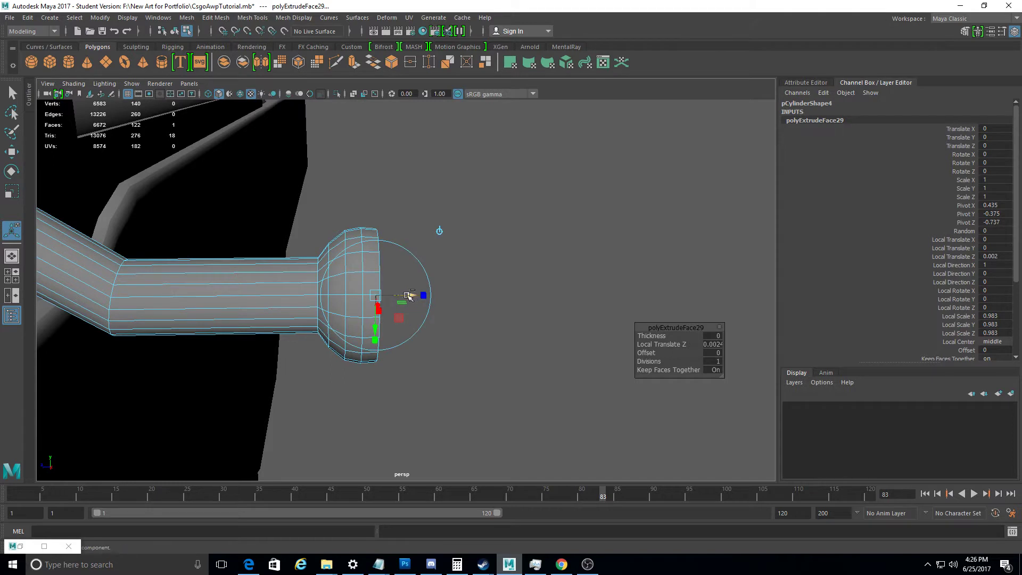
pyautogui.moveTo(409, 296)
pyautogui.mouseDown()
pyautogui.moveTo(425, 294)
pyautogui.moveTo(393, 299)
pyautogui.mouseUp()
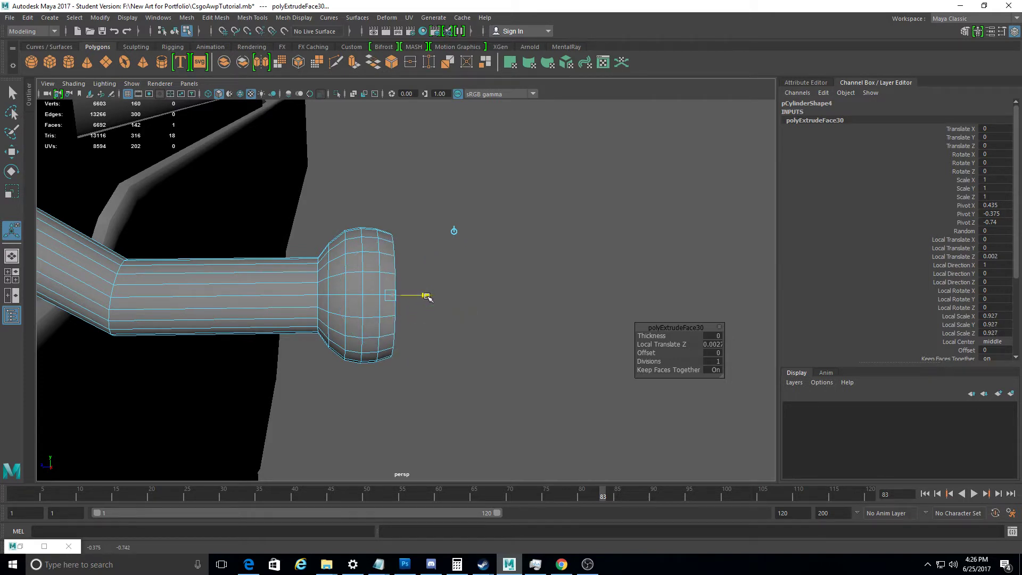
pyautogui.hotkey('ctrl', 'e')
pyautogui.moveTo(421, 296)
pyautogui.mouseDown()
pyautogui.moveTo(446, 298)
pyautogui.moveTo(402, 284)
pyautogui.moveTo(439, 293)
pyautogui.mouseUp()
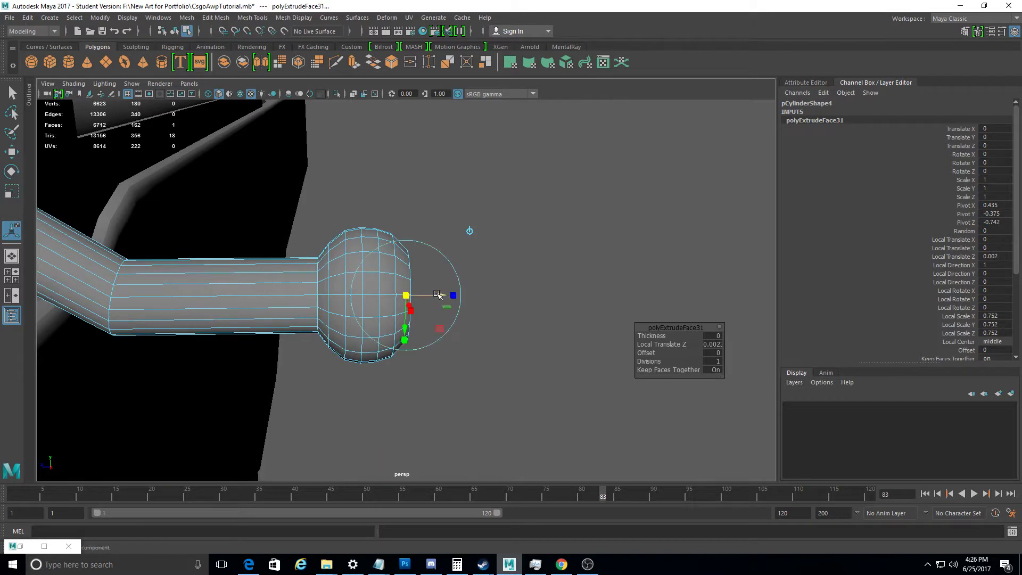
# Extrude the knob's end face again and shrink the end ring to half size
pyautogui.moveTo(439, 298)
pyautogui.keyDown('alt'); pyautogui.mouseDown()
pyautogui.moveTo(420, 303)
pyautogui.moveTo(299, 190)
pyautogui.moveTo(407, 322)
pyautogui.moveTo(337, 251)
pyautogui.moveTo(520, 293)
pyautogui.mouseUp(); pyautogui.keyUp('alt')
pyautogui.click(520, 292)
pyautogui.rightClick(320, 310)
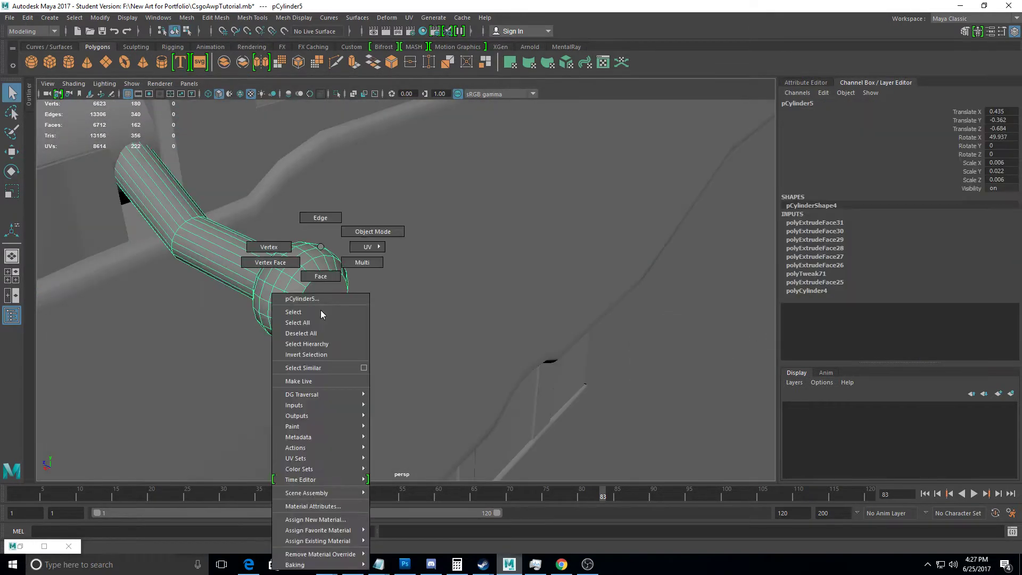
pyautogui.click(329, 298)
pyautogui.hotkey('ctrl', 'e')
pyautogui.moveTo(348, 318); pyautogui.dragTo(448, 209)
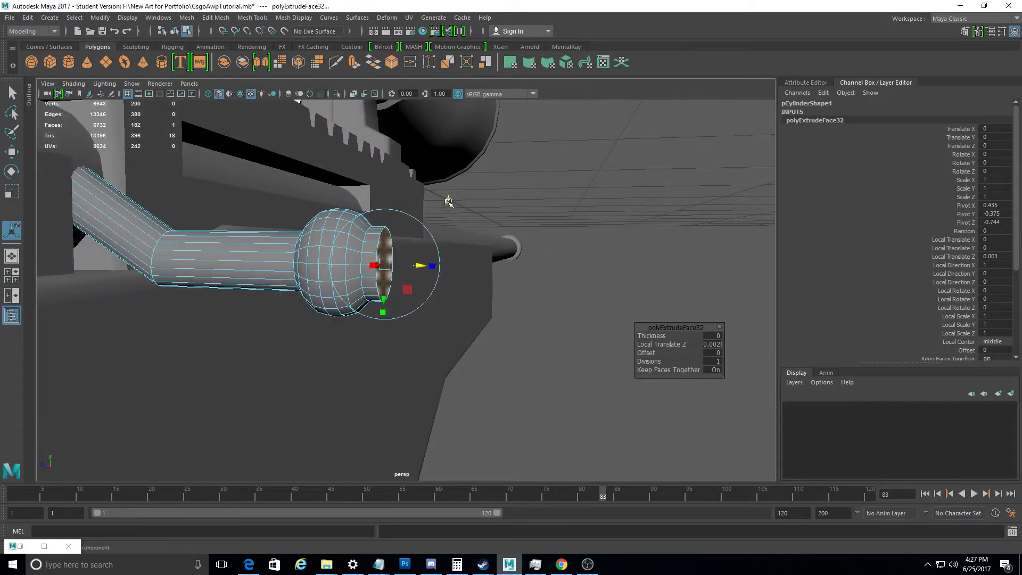
pyautogui.keyDown('alt'); pyautogui.moveTo(433, 273); pyautogui.dragTo(411, 309); pyautogui.keyUp('alt')
pyautogui.moveTo(413, 262)
pyautogui.mouseDown()
pyautogui.moveTo(372, 282)
pyautogui.moveTo(399, 291)
pyautogui.moveTo(429, 283)
pyautogui.moveTo(406, 267)
pyautogui.moveTo(404, 287)
pyautogui.moveTo(439, 260)
pyautogui.moveTo(494, 321)
pyautogui.moveTo(255, 308)
pyautogui.moveTo(511, 299)
pyautogui.moveTo(443, 274)
pyautogui.moveTo(392, 378)
pyautogui.moveTo(413, 352)
pyautogui.moveTo(429, 388)
pyautogui.mouseUp()
# Frame the bolt handle, extrude the knob's end face once more and shrink it to close the ball
pyautogui.press('q')
pyautogui.click(440, 234)
pyautogui.click(365, 290)
pyautogui.press('f')
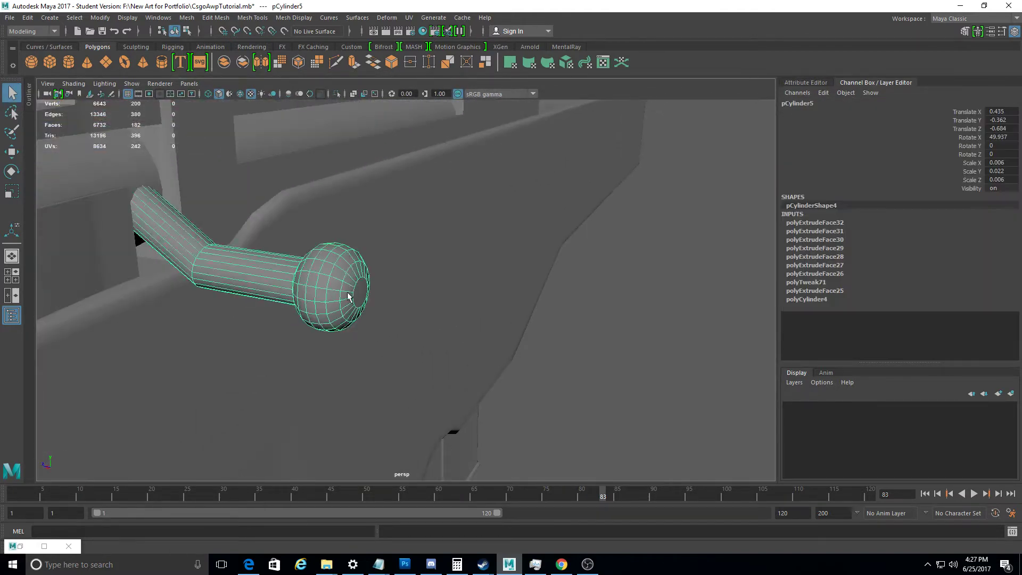
pyautogui.rightClick(335, 299)
pyautogui.click(334, 276)
pyautogui.click(348, 296)
pyautogui.hotkey('ctrl', 'e')
pyautogui.keyDown('alt'); pyautogui.moveTo(349, 296); pyautogui.dragTo(420, 249); pyautogui.keyUp('alt')
pyautogui.moveTo(386, 326)
pyautogui.keyDown('alt'); pyautogui.mouseDown()
pyautogui.moveTo(351, 314)
pyautogui.moveTo(387, 288)
pyautogui.mouseUp(); pyautogui.keyUp('alt')
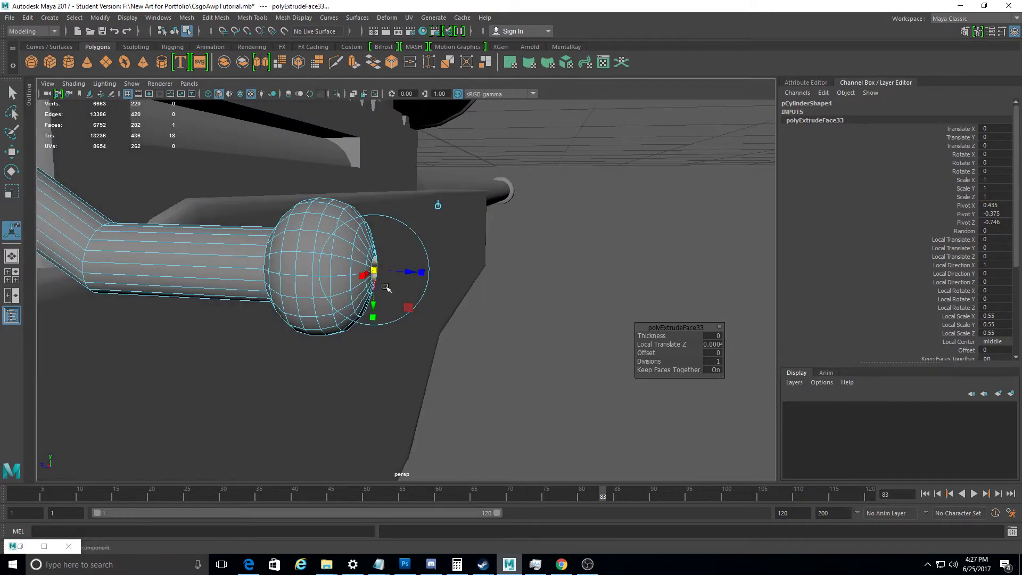
# Box-select all faces of the ball knob and inspect it from the side
pyautogui.keyDown('alt'); pyautogui.moveTo(407, 273); pyautogui.dragTo(298, 308); pyautogui.keyUp('alt')
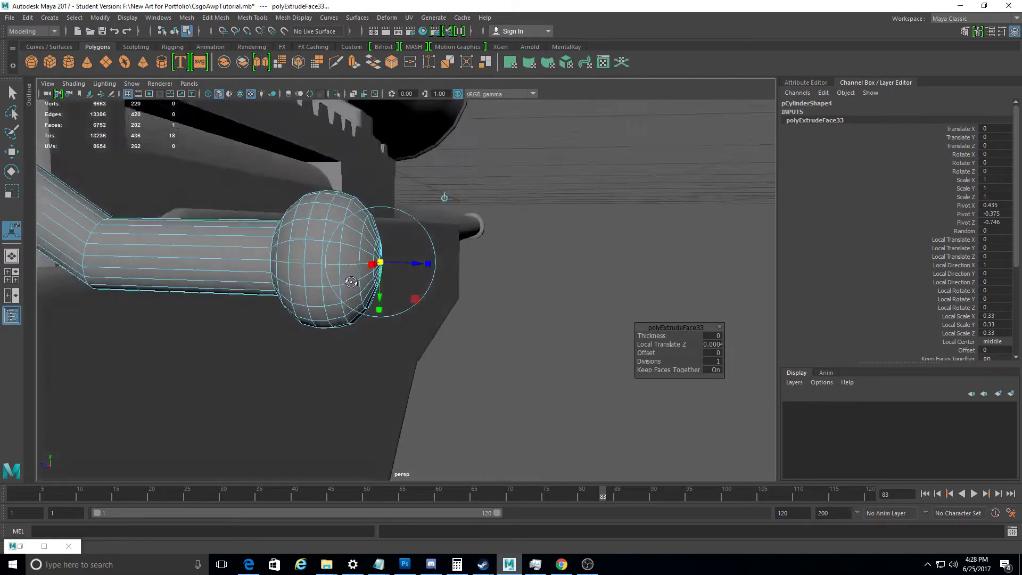
pyautogui.moveTo(314, 295)
pyautogui.keyDown('alt'); pyautogui.mouseDown()
pyautogui.moveTo(319, 287)
pyautogui.moveTo(315, 298)
pyautogui.moveTo(373, 298)
pyautogui.mouseUp(); pyautogui.keyUp('alt')
pyautogui.press('F8')
pyautogui.keyDown('alt'); pyautogui.moveTo(373, 298); pyautogui.dragTo(399, 298, button='right'); pyautogui.keyUp('alt')
pyautogui.click(399, 298)
pyautogui.moveTo(456, 348); pyautogui.dragTo(411, 232)
pyautogui.moveTo(390, 198); pyautogui.dragTo(390, 198)
pyautogui.moveTo(389, 198)
pyautogui.keyDown('alt'); pyautogui.mouseDown()
pyautogui.moveTo(315, 345)
pyautogui.moveTo(580, 283)
pyautogui.mouseUp(); pyautogui.keyUp('alt')
pyautogui.moveTo(532, 242)
pyautogui.keyDown('alt'); pyautogui.mouseDown()
pyautogui.moveTo(572, 197)
pyautogui.moveTo(832, 225)
pyautogui.moveTo(2, 160)
pyautogui.mouseUp(); pyautogui.keyUp('alt')
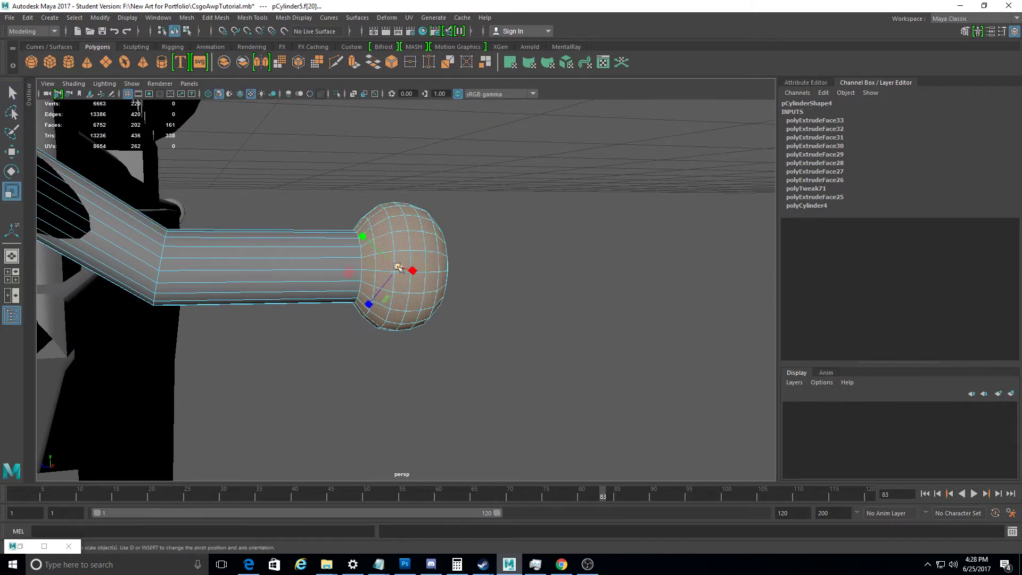
# Insert an edge loop with Multi-Cut where the ball meets the handle
pyautogui.moveTo(430, 269)
pyautogui.keyDown('alt'); pyautogui.mouseDown()
pyautogui.moveTo(193, 278)
pyautogui.moveTo(319, 266)
pyautogui.mouseUp(); pyautogui.keyUp('alt')
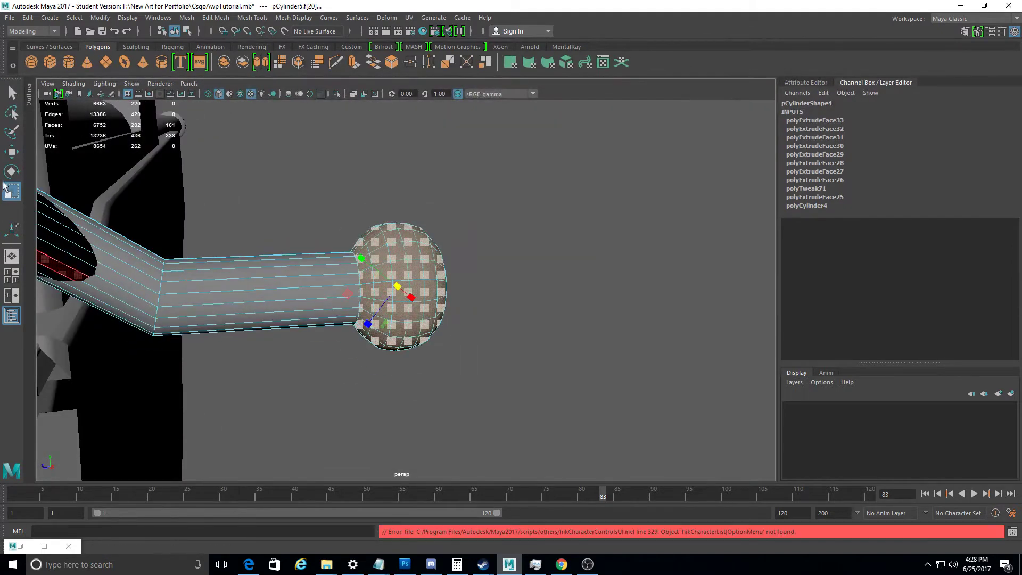
pyautogui.click(222, 19)
pyautogui.click(288, 122)
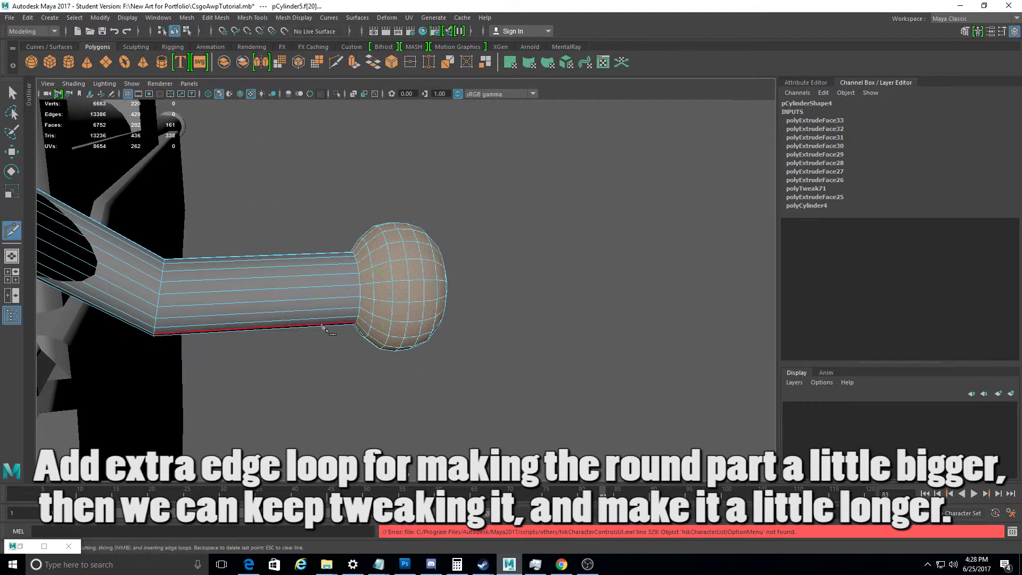
pyautogui.keyDown('ctrl'); pyautogui.click(357, 307); pyautogui.keyUp('ctrl')
pyautogui.keyDown('alt'); pyautogui.moveTo(357, 307); pyautogui.dragTo(35, 177); pyautogui.keyUp('alt')
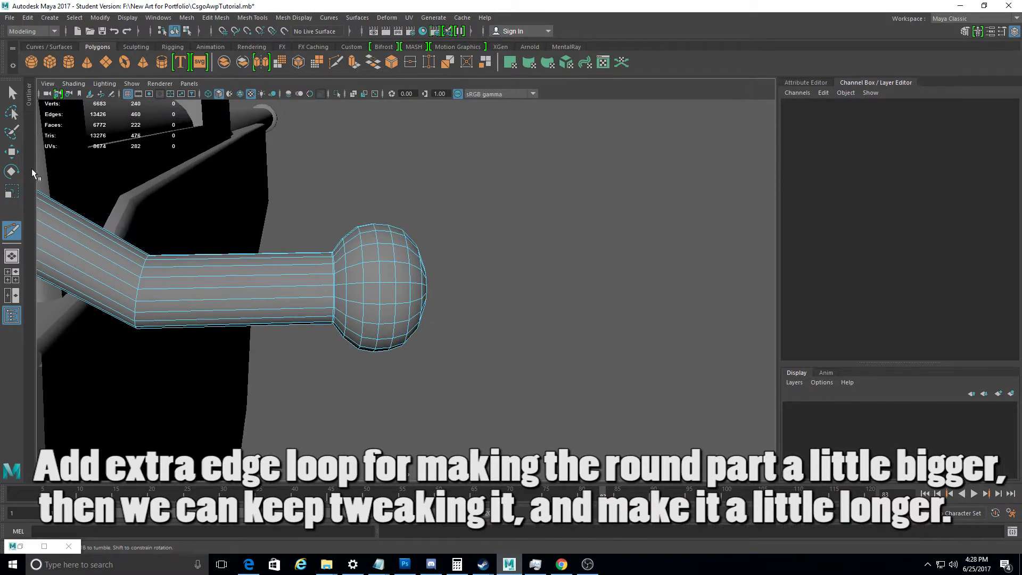
# Select the ball's faces to inspect them, then clear and reselect the bolt handle
pyautogui.click(337, 278)
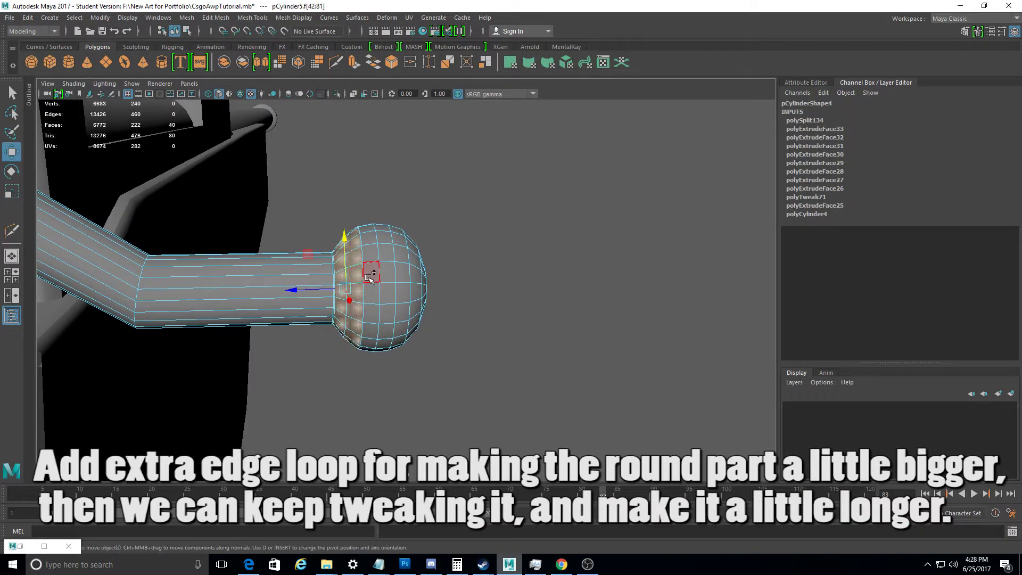
pyautogui.keyDown('alt'); pyautogui.moveTo(397, 290); pyautogui.dragTo(490, 355); pyautogui.keyUp('alt')
pyautogui.keyDown('shift'); pyautogui.moveTo(369, 143); pyautogui.dragTo(368, 144); pyautogui.keyUp('shift')
pyautogui.moveTo(367, 144)
pyautogui.keyDown('alt'); pyautogui.mouseDown()
pyautogui.moveTo(322, 314)
pyautogui.moveTo(144, 197)
pyautogui.moveTo(52, 194)
pyautogui.mouseUp(); pyautogui.keyUp('alt')
pyautogui.keyDown('alt'); pyautogui.moveTo(352, 253); pyautogui.dragTo(4, 176); pyautogui.keyUp('alt')
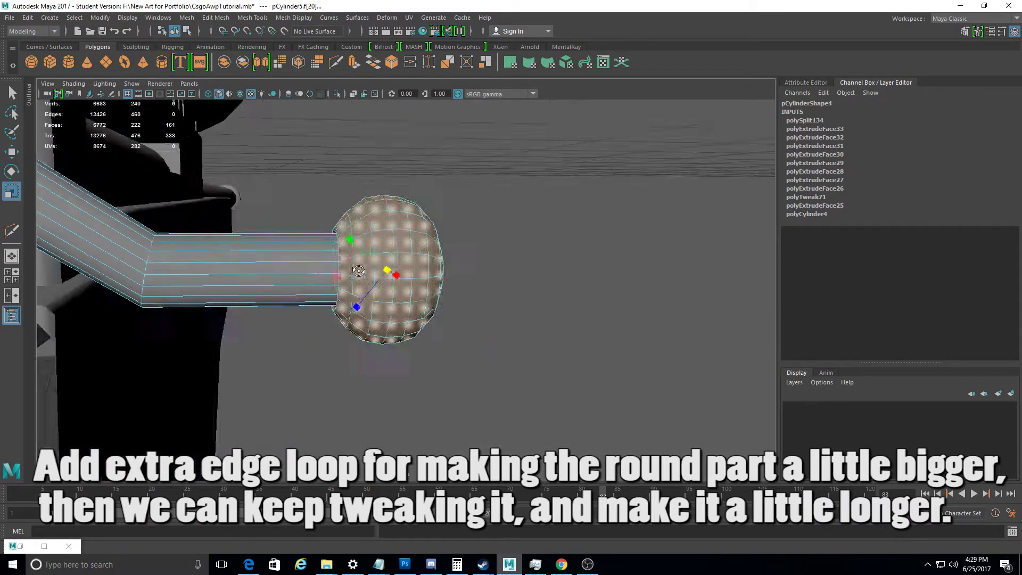
pyautogui.moveTo(358, 266)
pyautogui.keyDown('alt'); pyautogui.mouseDown()
pyautogui.moveTo(353, 251)
pyautogui.moveTo(341, 277)
pyautogui.mouseUp(); pyautogui.keyUp('alt')
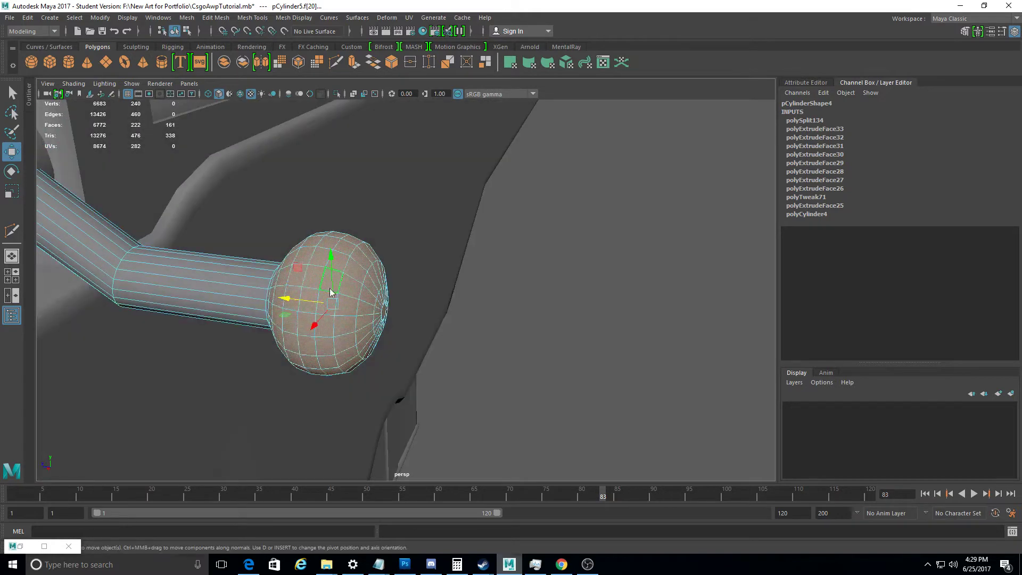
pyautogui.click(452, 319)
pyautogui.moveTo(452, 319)
pyautogui.keyDown('alt'); pyautogui.mouseDown()
pyautogui.moveTo(224, 343)
pyautogui.moveTo(432, 314)
pyautogui.moveTo(484, 297)
pyautogui.moveTo(484, 353)
pyautogui.moveTo(451, 347)
pyautogui.mouseUp(); pyautogui.keyUp('alt')
pyautogui.click(410, 297)
pyautogui.moveTo(410, 297)
pyautogui.keyDown('alt'); pyautogui.mouseDown()
pyautogui.moveTo(399, 246)
pyautogui.moveTo(458, 352)
pyautogui.moveTo(392, 183)
pyautogui.moveTo(342, 300)
pyautogui.moveTo(531, 431)
pyautogui.mouseUp(); pyautogui.keyUp('alt')
# Convert the handle's edge selection to faces and narrow it to the ball's front faces
pyautogui.rightClick(399, 247)
pyautogui.click(399, 218)
pyautogui.hotkey('ctrl', 'F11')
pyautogui.moveTo(522, 382); pyautogui.dragTo(409, 191)
pyautogui.moveTo(410, 191)
pyautogui.keyDown('alt'); pyautogui.mouseDown()
pyautogui.moveTo(338, 235)
pyautogui.moveTo(145, 189)
pyautogui.mouseUp(); pyautogui.keyUp('alt')
pyautogui.keyDown('alt'); pyautogui.moveTo(467, 270); pyautogui.dragTo(413, 287); pyautogui.keyUp('alt')
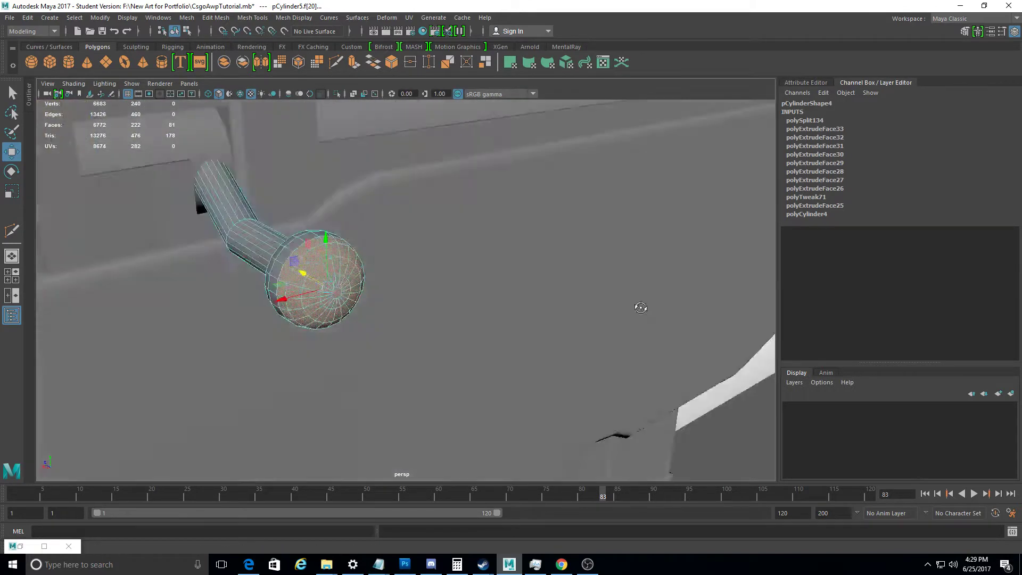
pyautogui.moveTo(473, 368)
pyautogui.mouseDown()
pyautogui.moveTo(407, 207)
pyautogui.moveTo(382, 253)
pyautogui.moveTo(601, 215)
pyautogui.mouseUp()
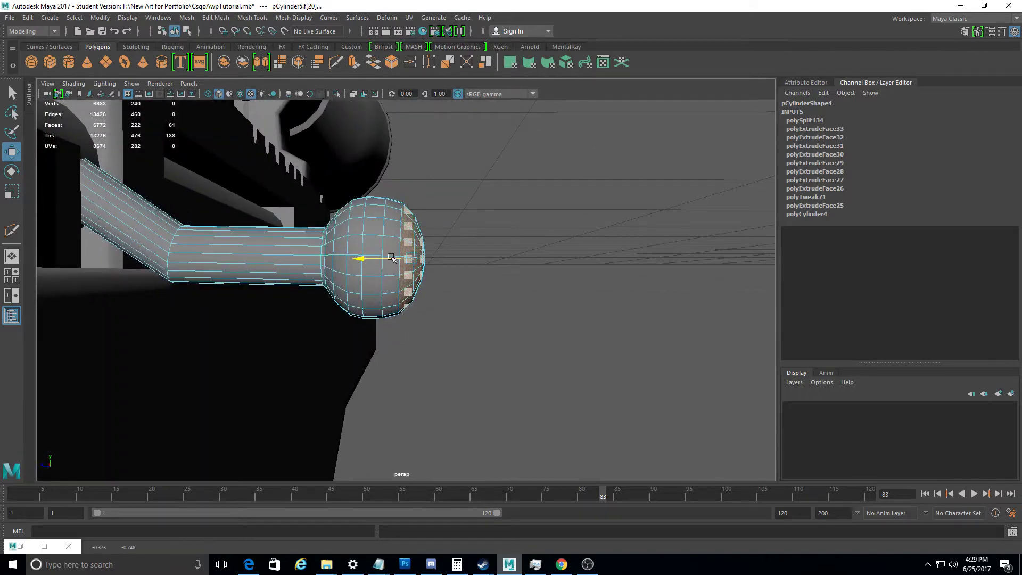
pyautogui.moveTo(474, 358)
pyautogui.mouseDown()
pyautogui.moveTo(426, 221)
pyautogui.moveTo(315, 303)
pyautogui.moveTo(407, 278)
pyautogui.moveTo(348, 302)
pyautogui.moveTo(479, 292)
pyautogui.moveTo(468, 360)
pyautogui.mouseUp()
pyautogui.press('F8')
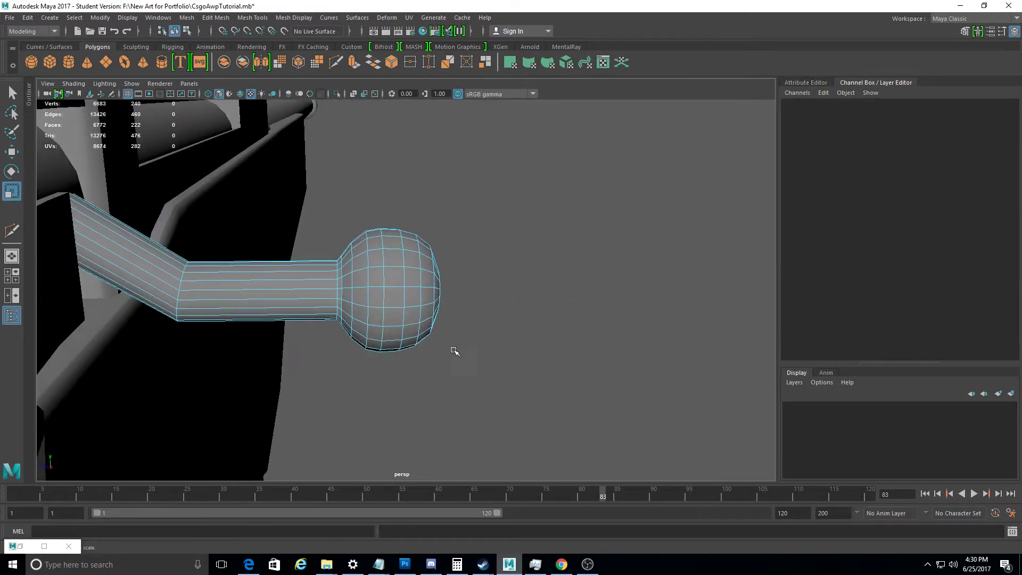
# Orbit and zoom around the bolt handle to check it against the receiver and scope
pyautogui.click(516, 272)
pyautogui.moveTo(516, 272)
pyautogui.keyDown('alt'); pyautogui.mouseDown()
pyautogui.moveTo(349, 326)
pyautogui.moveTo(513, 283)
pyautogui.moveTo(443, 335)
pyautogui.moveTo(319, 258)
pyautogui.moveTo(399, 288)
pyautogui.moveTo(433, 314)
pyautogui.moveTo(399, 346)
pyautogui.moveTo(390, 341)
pyautogui.moveTo(410, 330)
pyautogui.mouseUp(); pyautogui.keyUp('alt')
pyautogui.scroll(-5, 444, 334)
pyautogui.click(367, 229)
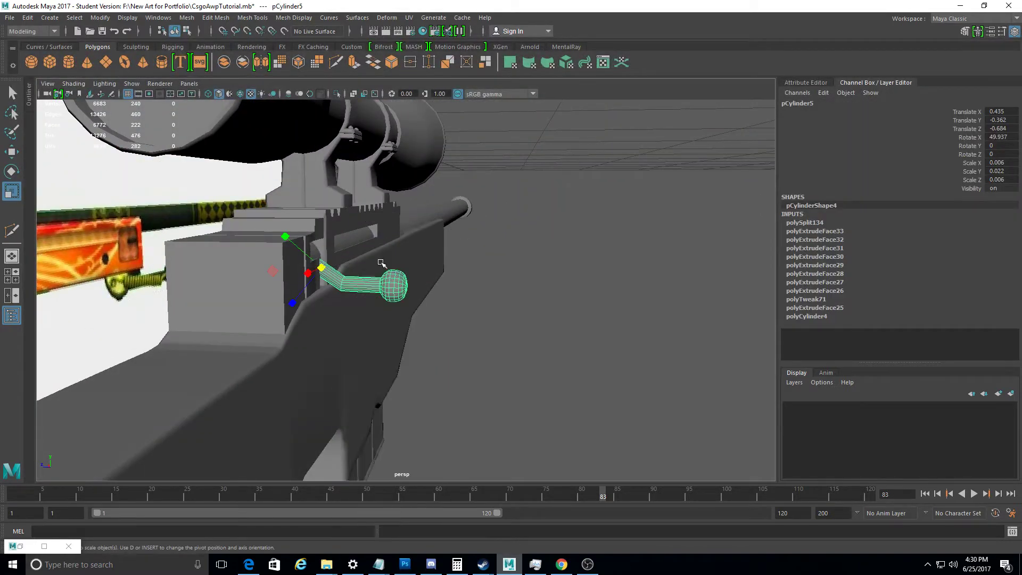
pyautogui.keyDown('alt'); pyautogui.moveTo(368, 229); pyautogui.dragTo(451, 350); pyautogui.keyUp('alt')
pyautogui.click(367, 292)
pyautogui.keyDown('alt'); pyautogui.moveTo(346, 314); pyautogui.dragTo(47, 190); pyautogui.keyUp('alt')
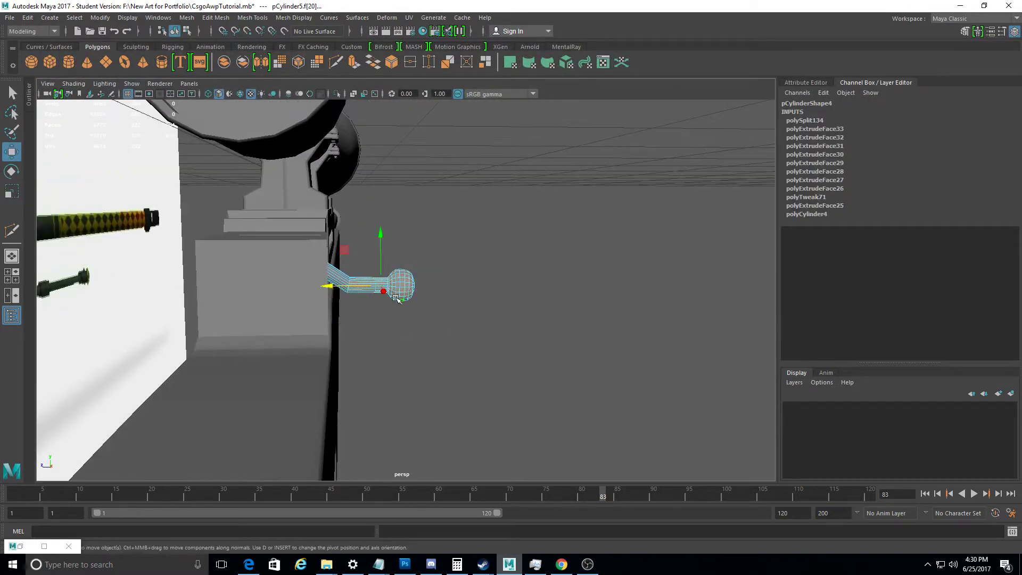
pyautogui.moveTo(355, 292)
pyautogui.keyDown('alt'); pyautogui.mouseDown()
pyautogui.moveTo(345, 288)
pyautogui.moveTo(367, 250)
pyautogui.moveTo(397, 234)
pyautogui.moveTo(474, 349)
pyautogui.moveTo(410, 237)
pyautogui.mouseUp(); pyautogui.keyUp('alt')
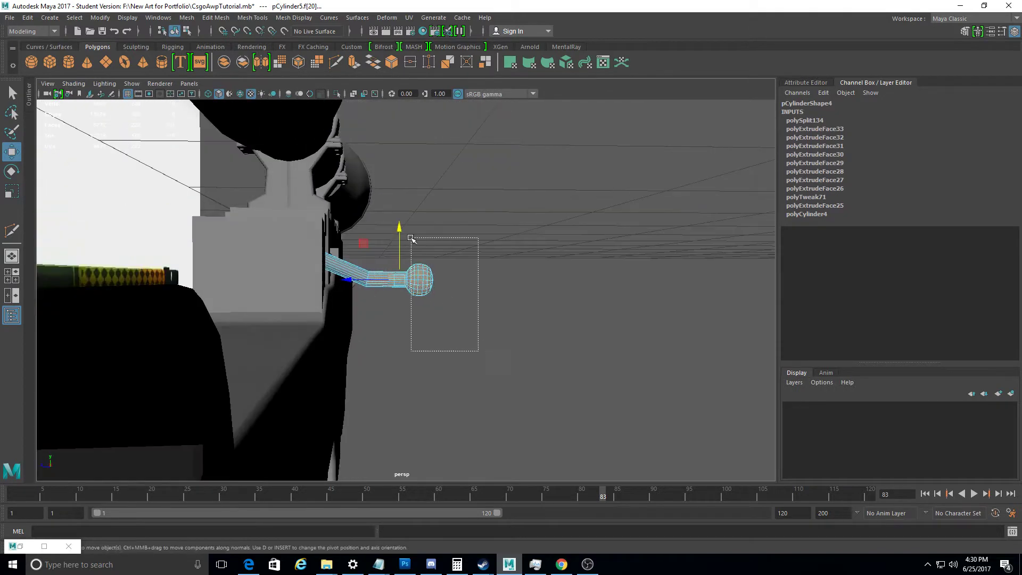
pyautogui.keyDown('alt'); pyautogui.moveTo(433, 326); pyautogui.dragTo(424, 261); pyautogui.keyUp('alt')
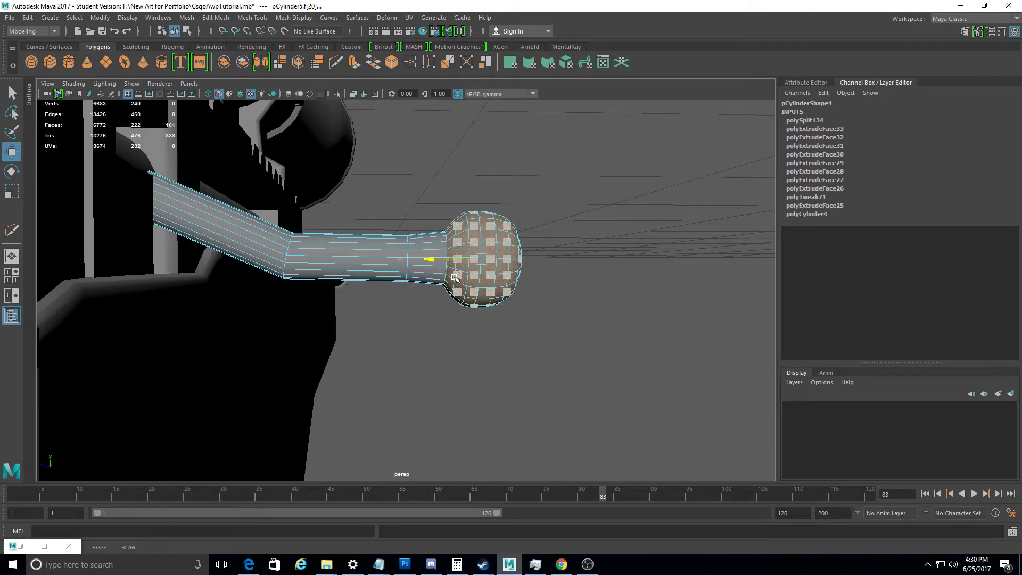
pyautogui.moveTo(413, 256)
pyautogui.keyDown('alt'); pyautogui.mouseDown()
pyautogui.moveTo(415, 305)
pyautogui.moveTo(417, 232)
pyautogui.mouseUp(); pyautogui.keyUp('alt')
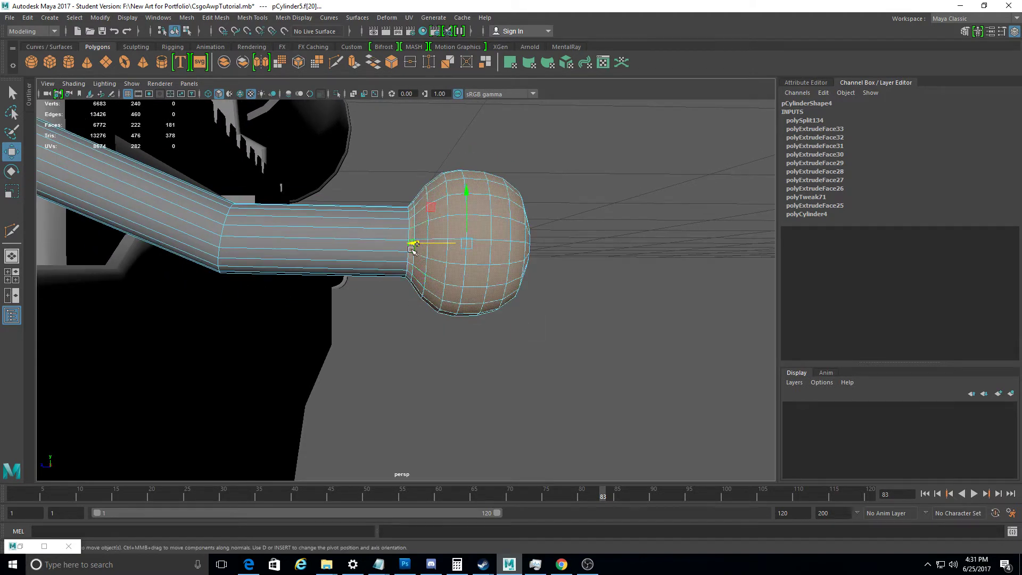
pyautogui.scroll(-5, 424, 244)
pyautogui.moveTo(424, 244)
pyautogui.keyDown('alt'); pyautogui.mouseDown()
pyautogui.moveTo(413, 290)
pyautogui.moveTo(479, 309)
pyautogui.mouseUp(); pyautogui.keyUp('alt')
# Switch the bolt handle to face mode and box-select all of its faces
pyautogui.click(515, 314)
pyautogui.scroll(5, 410, 317)
pyautogui.moveTo(410, 317)
pyautogui.keyDown('alt'); pyautogui.mouseDown()
pyautogui.moveTo(406, 290)
pyautogui.moveTo(458, 347)
pyautogui.moveTo(452, 420)
pyautogui.moveTo(373, 372)
pyautogui.mouseUp(); pyautogui.keyUp('alt')
pyautogui.click(346, 431)
pyautogui.click(383, 282)
pyautogui.keyDown('alt'); pyautogui.moveTo(383, 282); pyautogui.dragTo(482, 246); pyautogui.keyUp('alt')
pyautogui.moveTo(481, 247); pyautogui.dragTo(481, 275, button='right')
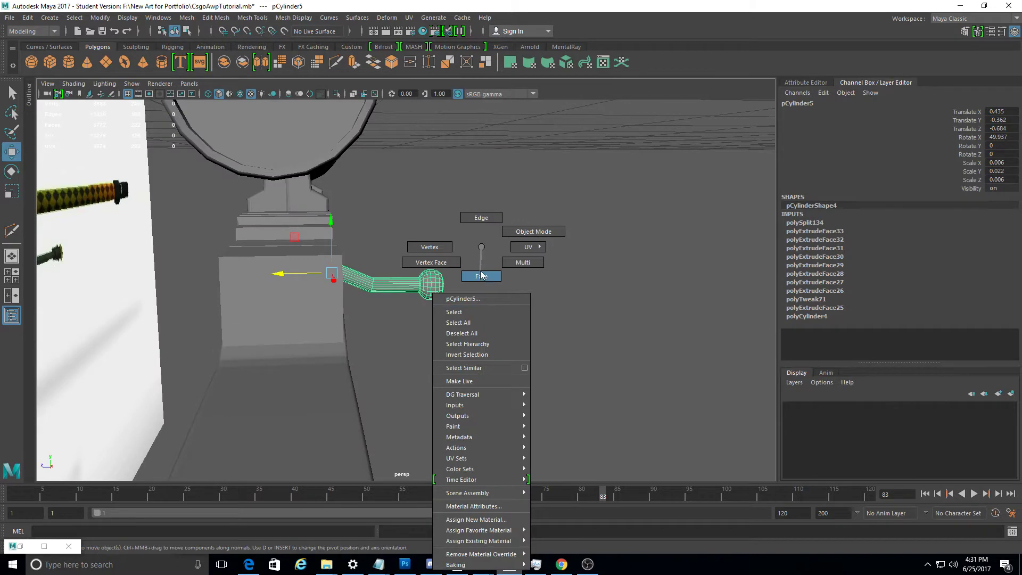
pyautogui.moveTo(481, 275)
pyautogui.keyDown('alt'); pyautogui.mouseDown()
pyautogui.moveTo(405, 266)
pyautogui.moveTo(420, 280)
pyautogui.mouseUp(); pyautogui.keyUp('alt')
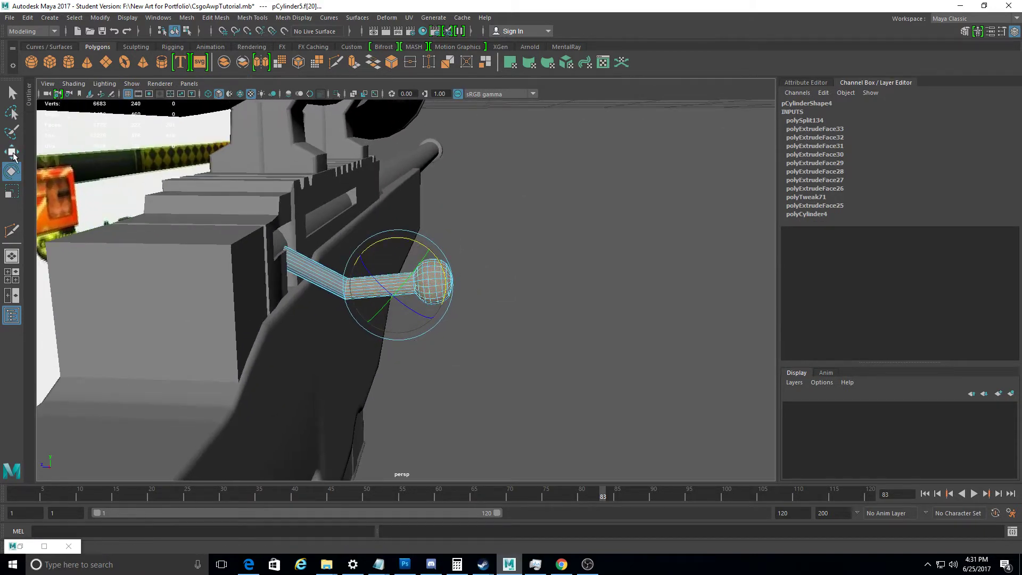
# Tilt the bolt handle down, lowering its Rotate X from about 44.8 to 30
pyautogui.click(13, 153)
pyautogui.keyDown('alt'); pyautogui.moveTo(406, 216); pyautogui.dragTo(383, 232); pyautogui.keyUp('alt')
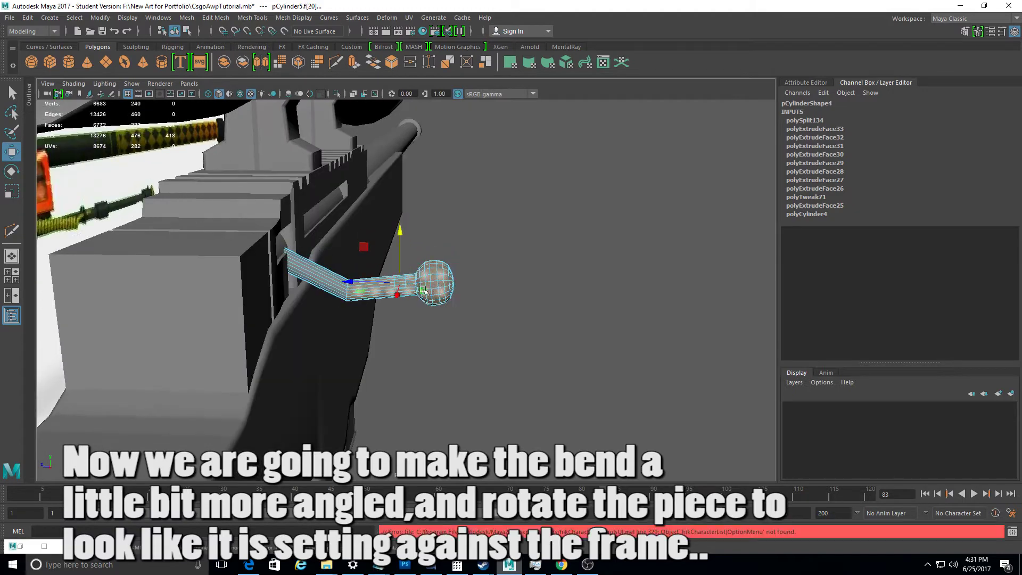
pyautogui.press('F8')
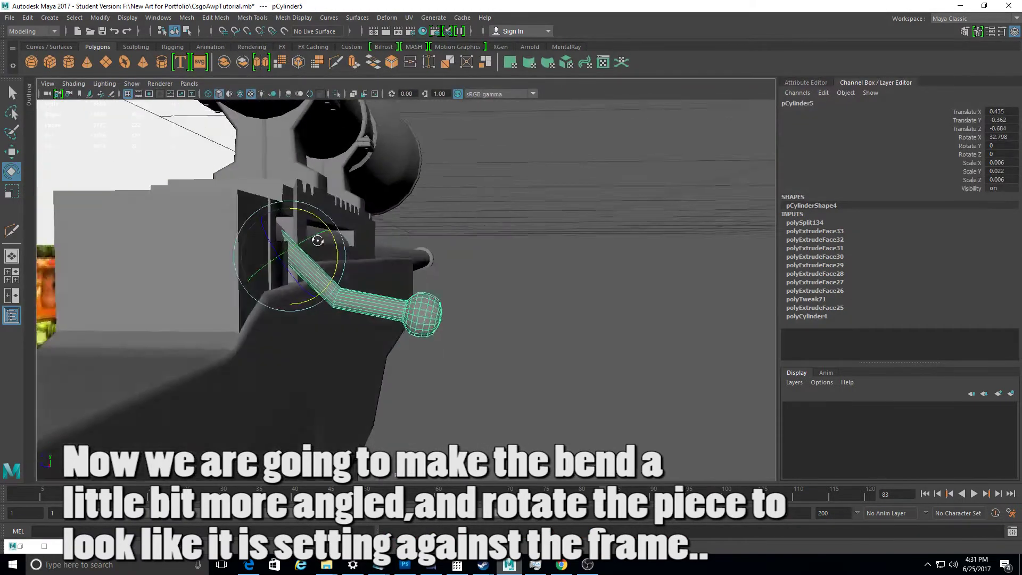
pyautogui.moveTo(332, 246); pyautogui.dragTo(324, 233)
pyautogui.moveTo(325, 233)
pyautogui.keyDown('alt'); pyautogui.mouseDown()
pyautogui.moveTo(285, 226)
pyautogui.moveTo(334, 209)
pyautogui.moveTo(318, 233)
pyautogui.moveTo(541, 286)
pyautogui.moveTo(598, 404)
pyautogui.moveTo(372, 411)
pyautogui.moveTo(577, 408)
pyautogui.moveTo(474, 409)
pyautogui.moveTo(461, 393)
pyautogui.moveTo(440, 393)
pyautogui.moveTo(405, 405)
pyautogui.moveTo(447, 392)
pyautogui.mouseUp(); pyautogui.keyUp('alt')
pyautogui.press('w')
# Orbit around the rifle to check the angled bolt handle sits against the receiver
pyautogui.click(540, 285)
pyautogui.click(474, 410)
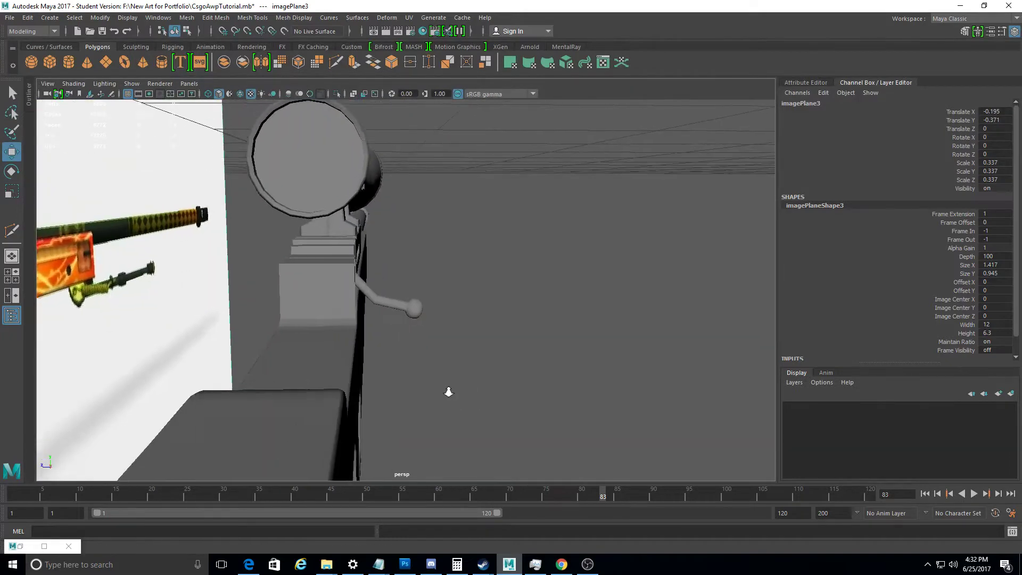
pyautogui.click(447, 393)
pyautogui.scroll(5, 350, 327)
pyautogui.click(349, 327)
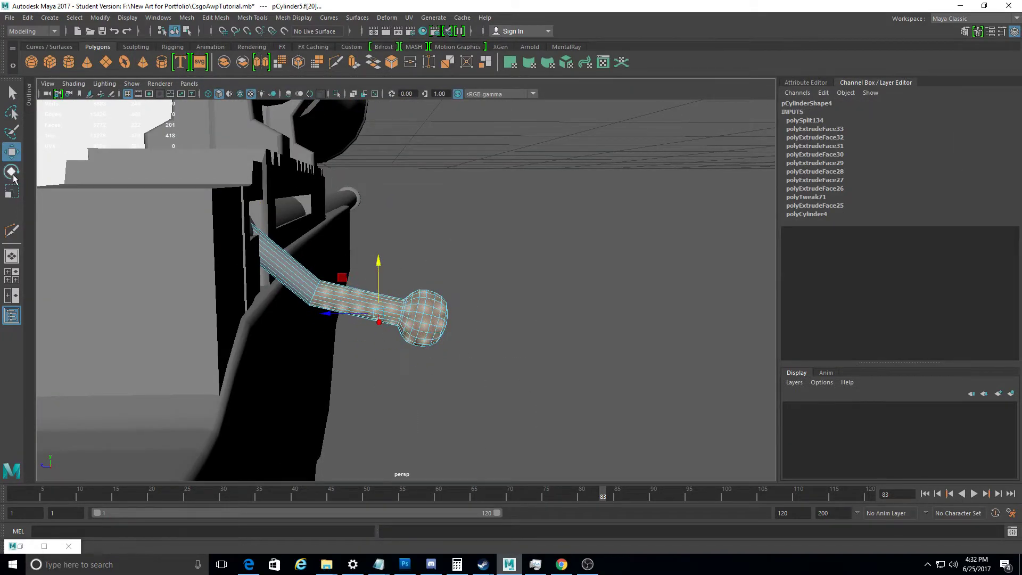
pyautogui.press('w')
pyautogui.moveTo(374, 248)
pyautogui.keyDown('alt'); pyautogui.mouseDown()
pyautogui.moveTo(333, 300)
pyautogui.moveTo(354, 253)
pyautogui.moveTo(468, 287)
pyautogui.mouseUp(); pyautogui.keyUp('alt')
pyautogui.click(375, 223)
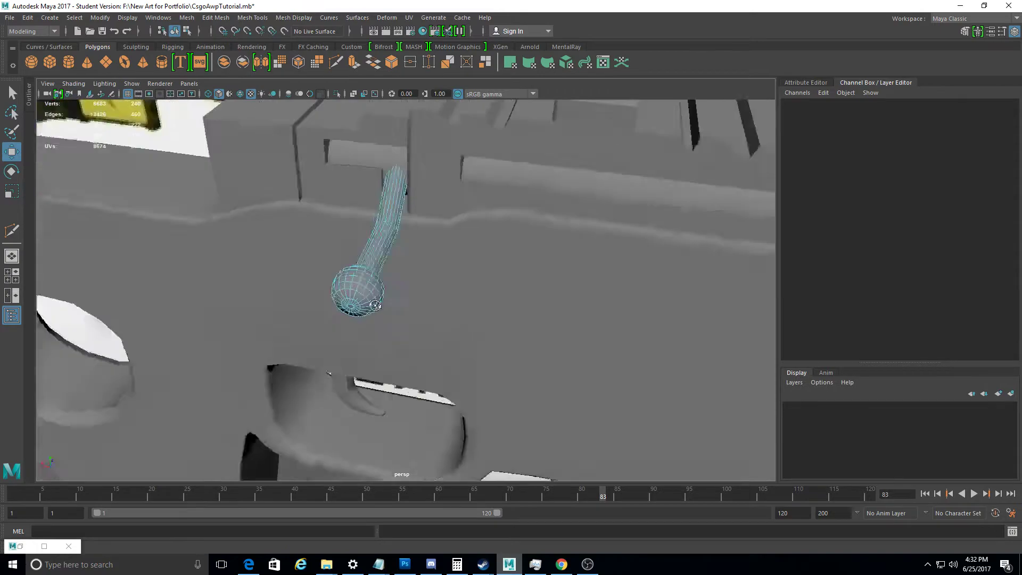
pyautogui.moveTo(354, 251); pyautogui.dragTo(393, 258, button='right')
pyautogui.moveTo(581, 413)
pyautogui.keyDown('alt'); pyautogui.mouseDown()
pyautogui.moveTo(464, 408)
pyautogui.moveTo(447, 335)
pyautogui.moveTo(411, 280)
pyautogui.moveTo(555, 370)
pyautogui.moveTo(408, 367)
pyautogui.mouseUp(); pyautogui.keyUp('alt')
pyautogui.scroll(-3, 447, 335)
# Assign a new Blinn shader to the thin bolt slot strip
pyautogui.click(399, 232)
pyautogui.click(393, 298)
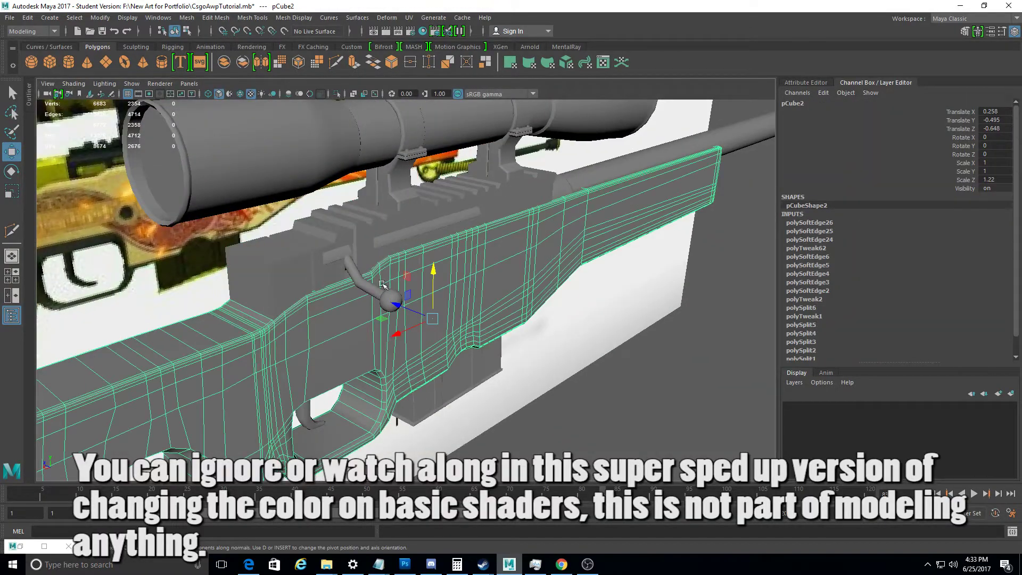
pyautogui.click(392, 236)
pyautogui.rightClick(392, 236)
pyautogui.click(388, 509)
pyautogui.click(420, 240)
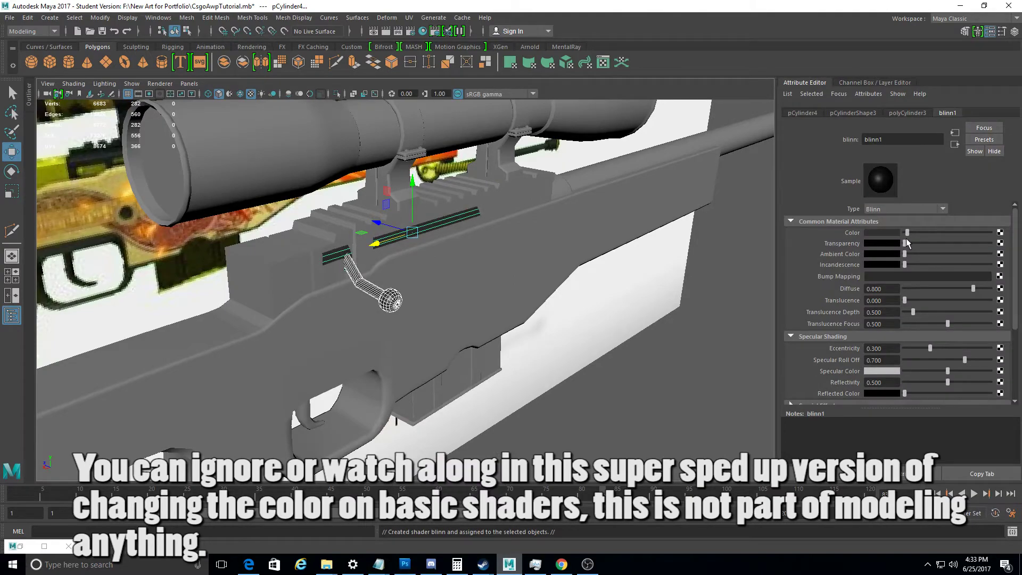
# Give the magazine a new Blinn (blinn2) with darker colour and lower reflectivity
pyautogui.keyDown('alt'); pyautogui.moveTo(479, 293); pyautogui.dragTo(533, 298); pyautogui.keyUp('alt')
pyautogui.click(359, 315)
pyautogui.moveTo(358, 315)
pyautogui.keyDown('alt'); pyautogui.mouseDown()
pyautogui.moveTo(404, 330)
pyautogui.moveTo(330, 336)
pyautogui.mouseUp(); pyautogui.keyUp('alt')
pyautogui.click(501, 421)
pyautogui.click(453, 499)
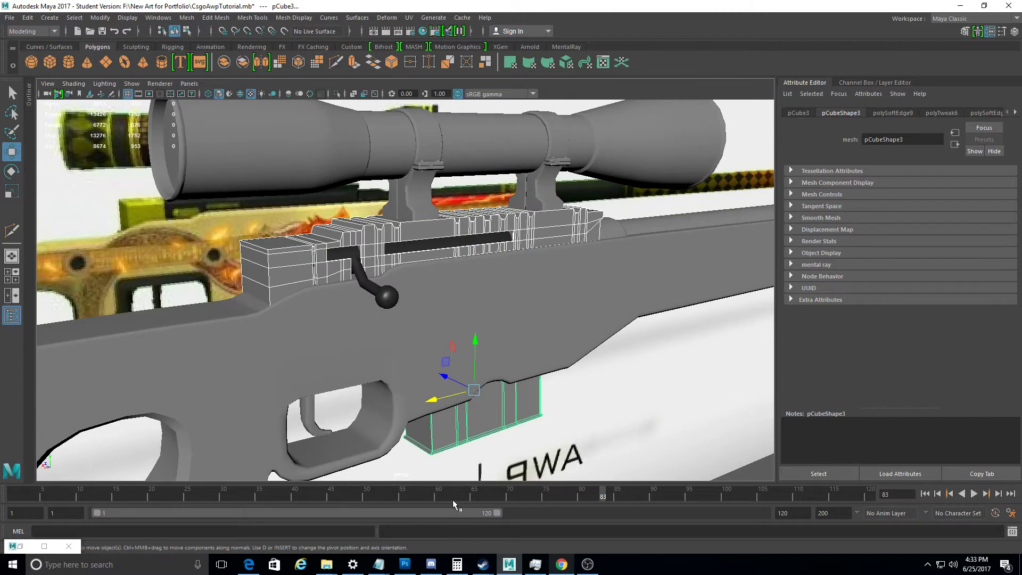
pyautogui.keyDown('alt'); pyautogui.moveTo(452, 499); pyautogui.dragTo(372, 373); pyautogui.keyUp('alt')
pyautogui.moveTo(276, 250); pyautogui.dragTo(288, 353, button='right')
pyautogui.click(417, 318)
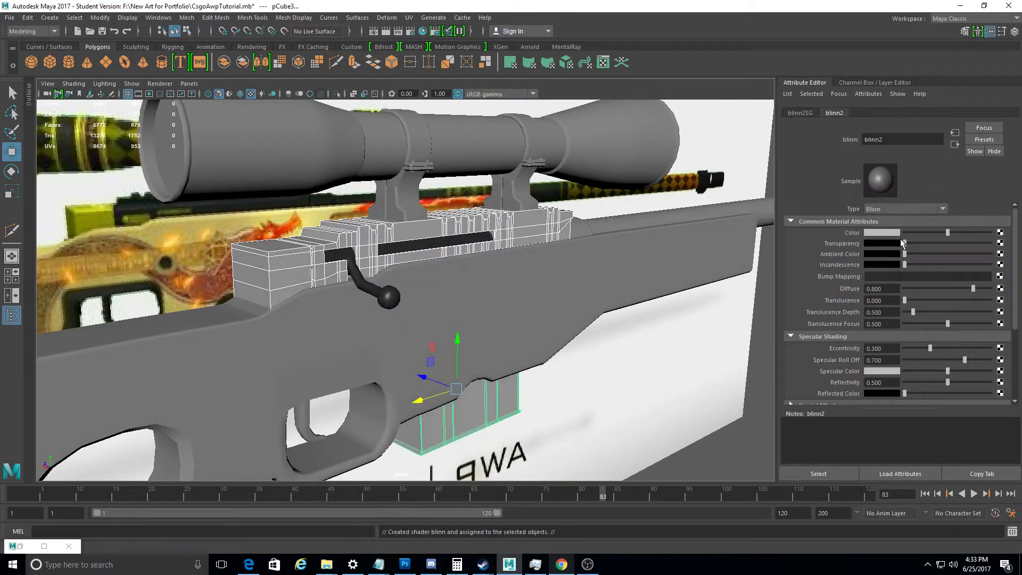
pyautogui.scroll(-1, 921, 341)
pyautogui.moveTo(926, 350); pyautogui.dragTo(915, 351)
pyautogui.moveTo(922, 205); pyautogui.dragTo(911, 210)
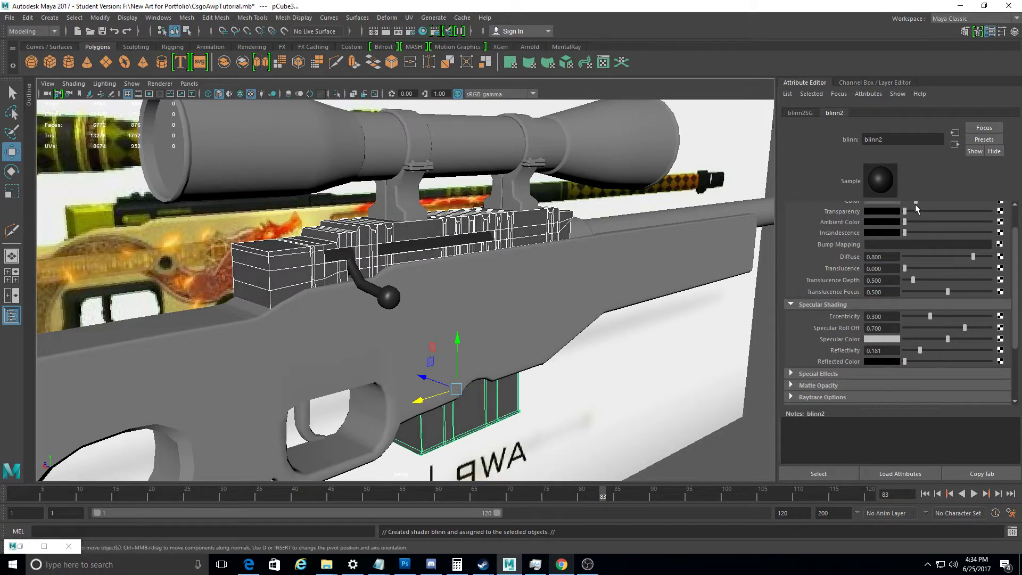
# Assign the stock a new Blinn (blinn3) and tint its colour light teal
pyautogui.click(542, 223)
pyautogui.moveTo(542, 224)
pyautogui.keyDown('alt'); pyautogui.mouseDown()
pyautogui.moveTo(546, 278)
pyautogui.moveTo(520, 296)
pyautogui.moveTo(479, 290)
pyautogui.mouseUp(); pyautogui.keyUp('alt')
pyautogui.click(479, 289)
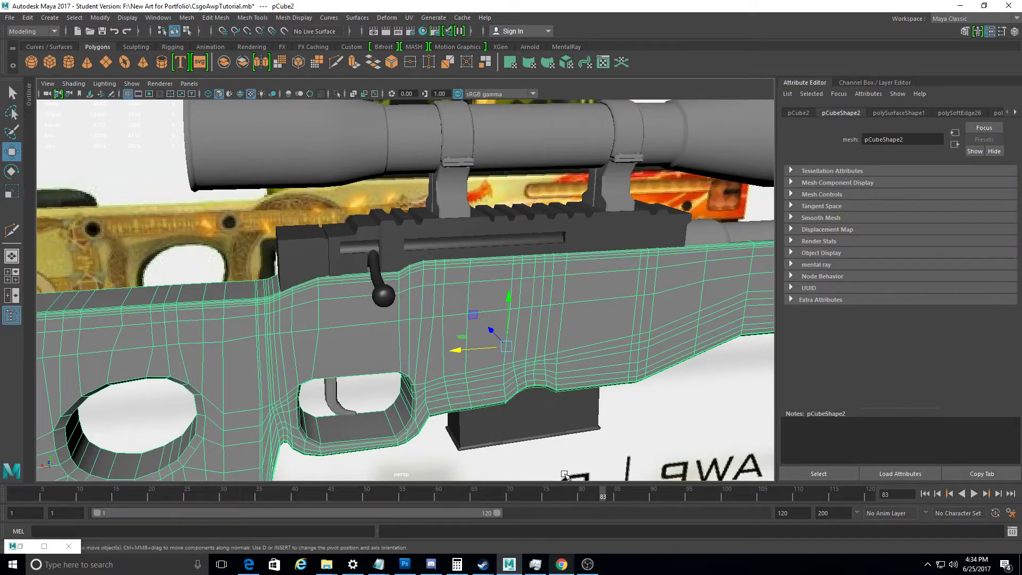
pyautogui.rightClick(543, 246)
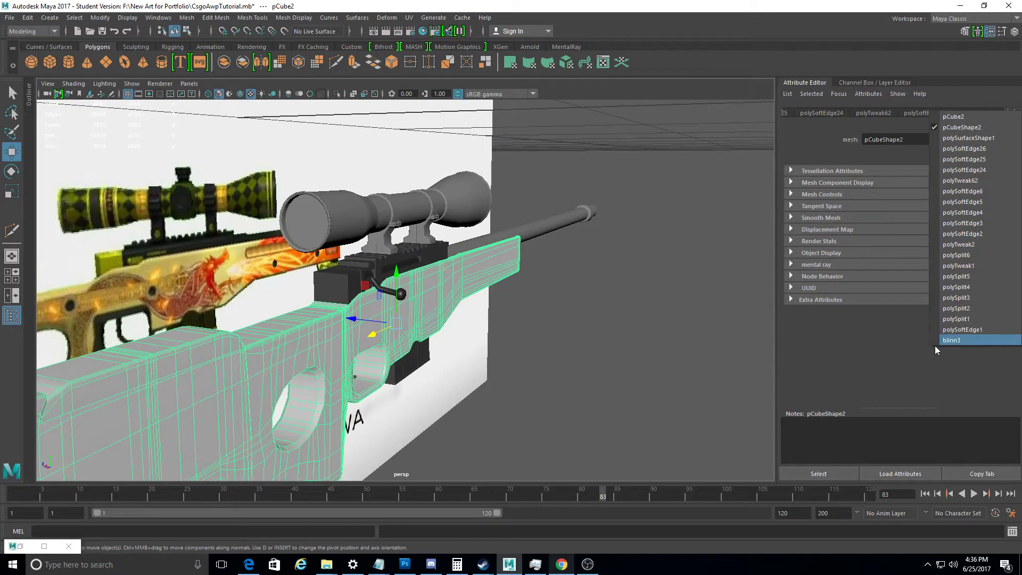
pyautogui.click(951, 340)
pyautogui.moveTo(850, 243)
pyautogui.mouseDown()
pyautogui.moveTo(873, 244)
pyautogui.moveTo(858, 231)
pyautogui.moveTo(863, 267)
pyautogui.mouseUp()
# Set the stock's blinn3 colour to olive green: H 94.2, S 0.858, V 0.464
pyautogui.click(579, 317)
pyautogui.keyDown('alt'); pyautogui.moveTo(579, 317); pyautogui.dragTo(479, 266); pyautogui.keyUp('alt')
pyautogui.click(532, 250)
pyautogui.click(1015, 112)
pyautogui.click(987, 112)
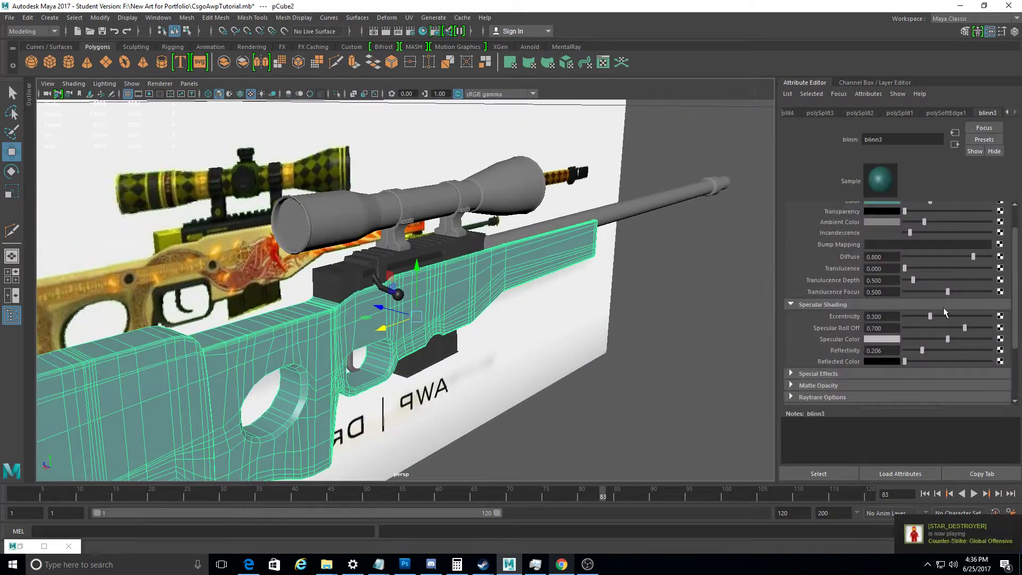
pyautogui.click(889, 204)
pyautogui.moveTo(452, 330)
pyautogui.mouseDown()
pyautogui.moveTo(461, 295)
pyautogui.moveTo(411, 242)
pyautogui.mouseUp()
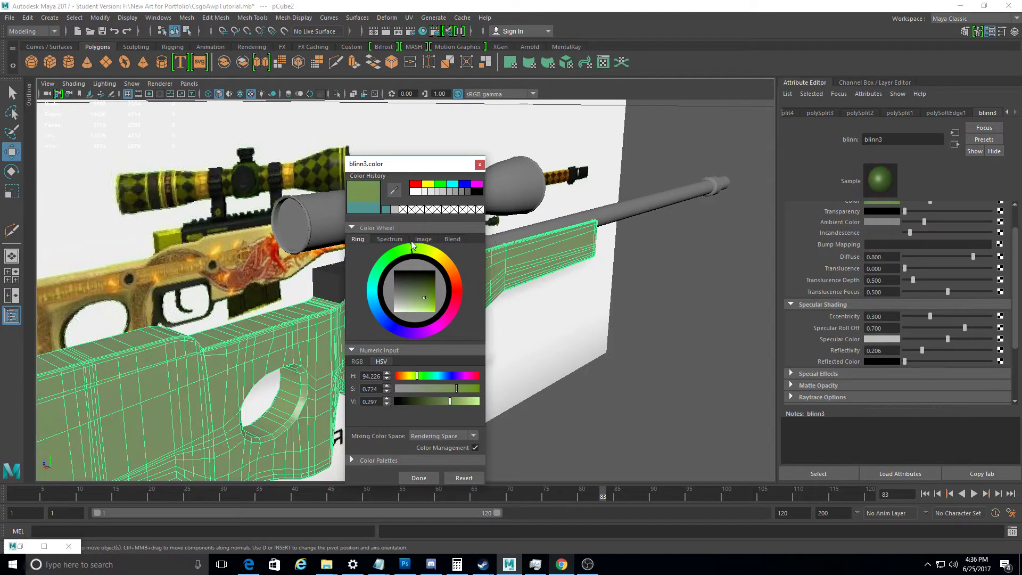
pyautogui.moveTo(452, 402); pyautogui.dragTo(458, 399)
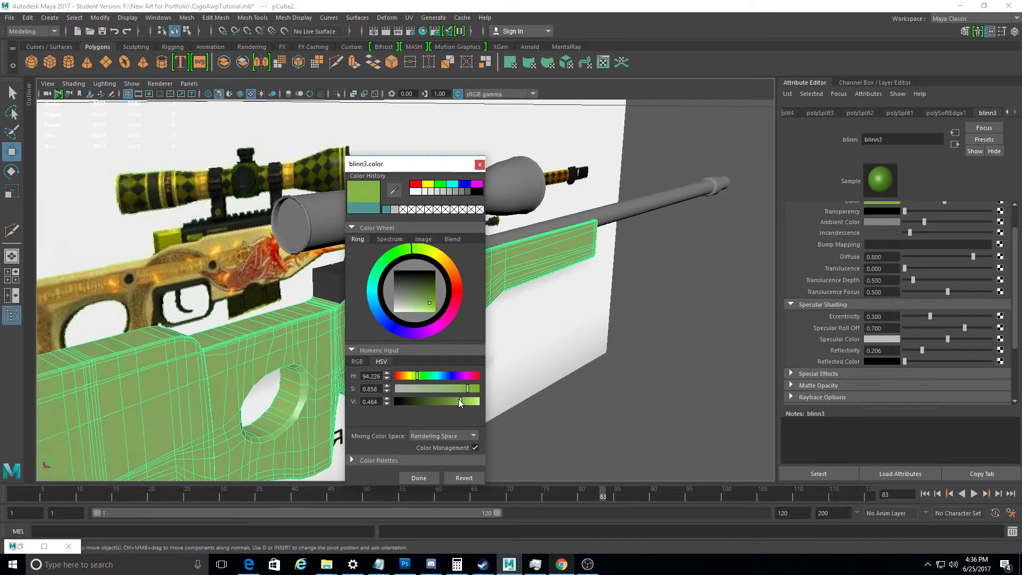
pyautogui.click(418, 477)
# Assign the existing dark blinn2 shader to the barrel and the scope
pyautogui.keyDown('alt'); pyautogui.moveTo(479, 319); pyautogui.dragTo(725, 285); pyautogui.keyUp('alt')
pyautogui.click(522, 212)
pyautogui.moveTo(524, 214); pyautogui.dragTo(542, 499, button='right')
pyautogui.click(559, 359)
pyautogui.moveTo(559, 360)
pyautogui.keyDown('alt'); pyautogui.mouseDown()
pyautogui.moveTo(510, 372)
pyautogui.moveTo(479, 223)
pyautogui.moveTo(517, 178)
pyautogui.mouseUp(); pyautogui.keyUp('alt')
pyautogui.click(479, 213)
pyautogui.moveTo(518, 179); pyautogui.dragTo(516, 462, button='right')
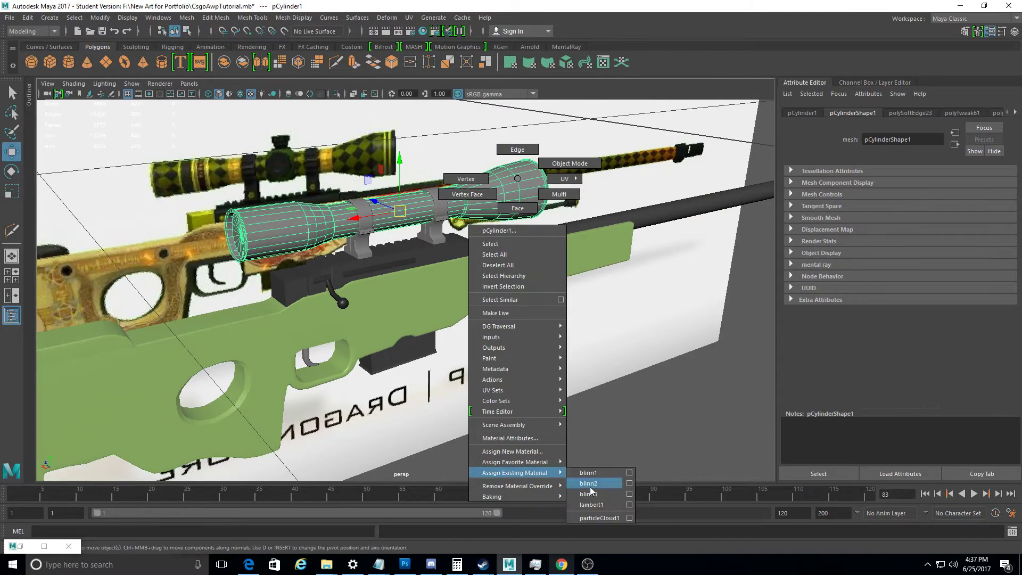
pyautogui.moveTo(591, 490); pyautogui.dragTo(589, 484, button='right')
pyautogui.click(694, 424)
pyautogui.keyDown('alt'); pyautogui.moveTo(694, 424); pyautogui.dragTo(488, 392); pyautogui.keyUp('alt')
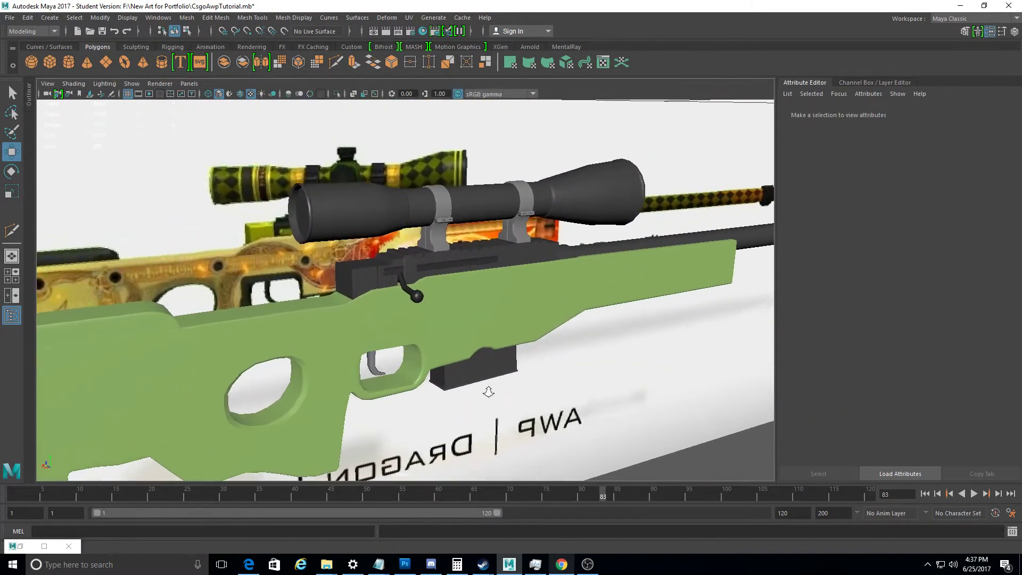
# Assign the existing dark Blinn shader to the scope
pyautogui.click(436, 223)
pyautogui.scroll(5, 379, 366)
pyautogui.scroll(-5, 380, 366)
pyautogui.click(514, 252)
pyautogui.moveTo(272, 248); pyautogui.dragTo(273, 259, button='right')
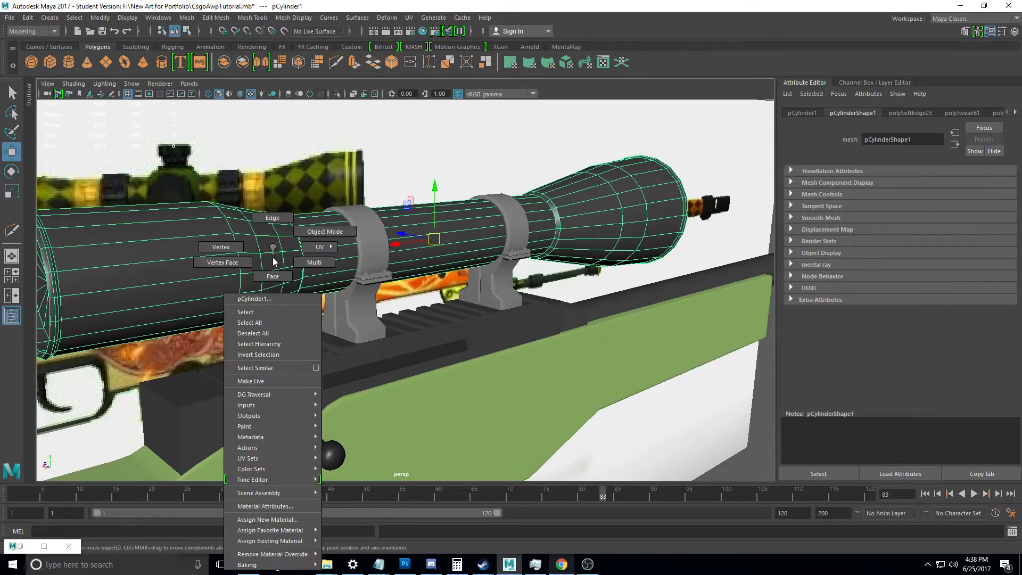
pyautogui.click(346, 541)
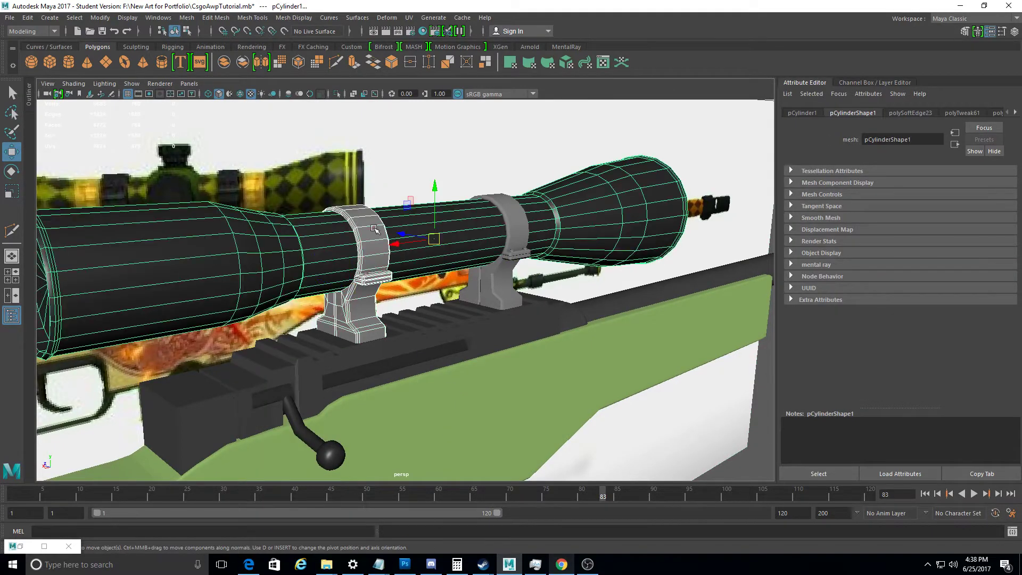
# Assign the existing dark Blinn shader to the scope mounting rings and rail
pyautogui.moveTo(275, 201); pyautogui.dragTo(276, 200)
pyautogui.hotkey('ctrl', 'z')
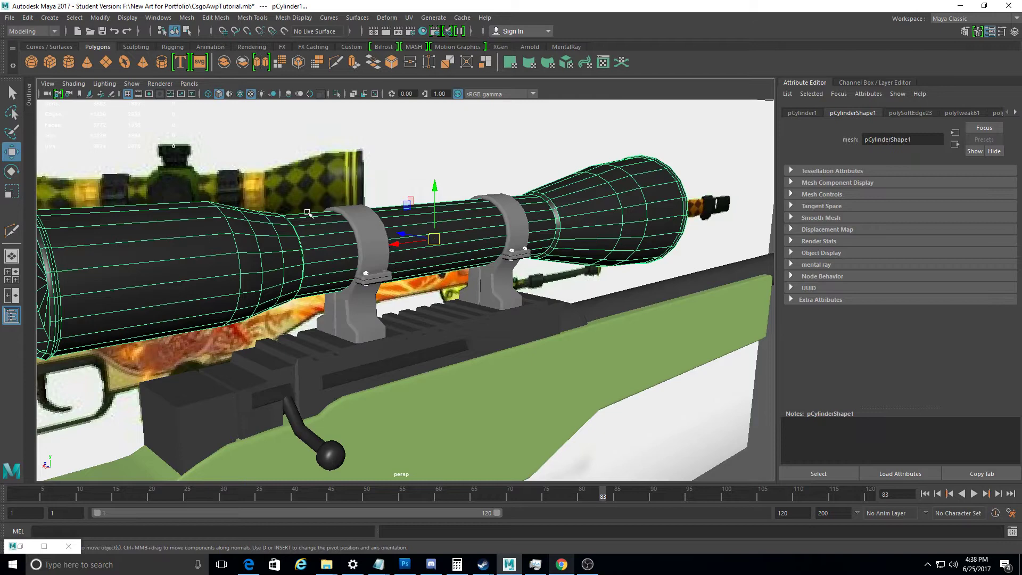
pyautogui.keyDown('shift'); pyautogui.moveTo(331, 180); pyautogui.dragTo(379, 343); pyautogui.keyUp('shift')
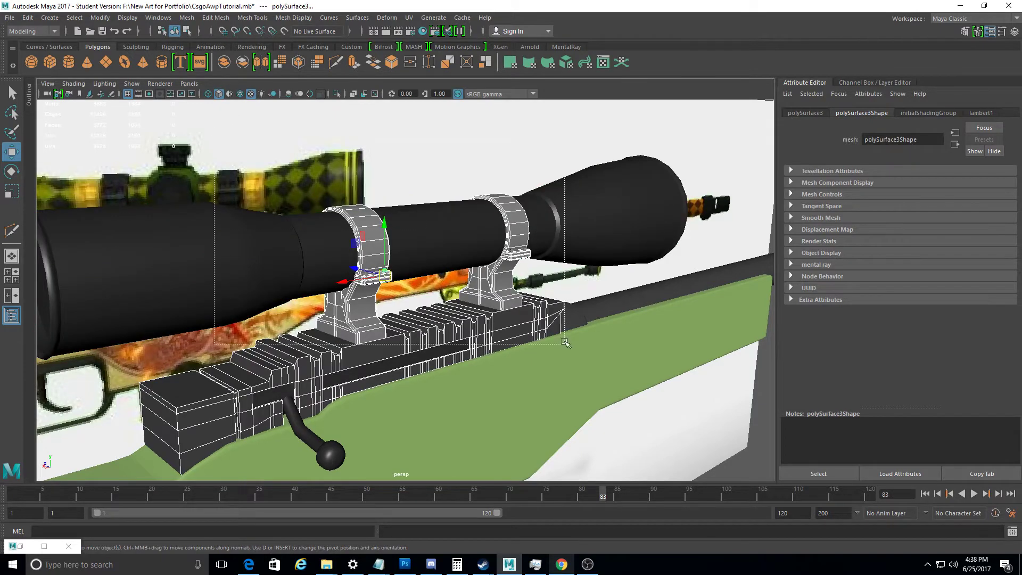
pyautogui.keyDown('shift'); pyautogui.click(380, 342); pyautogui.keyUp('shift')
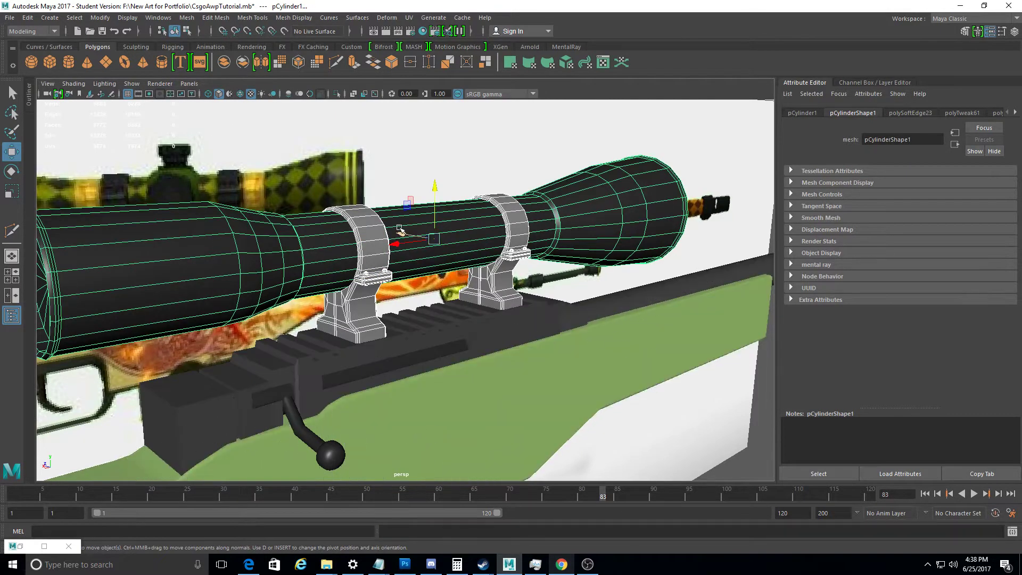
pyautogui.click(368, 239)
pyautogui.moveTo(369, 240); pyautogui.dragTo(387, 537, button='right')
pyautogui.click(586, 372)
# Assign the existing dark Blinn shader to the trigger guard
pyautogui.moveTo(479, 293)
pyautogui.keyDown('alt'); pyautogui.mouseDown()
pyautogui.moveTo(334, 294)
pyautogui.moveTo(314, 261)
pyautogui.mouseUp(); pyautogui.keyUp('alt')
pyautogui.click(307, 246)
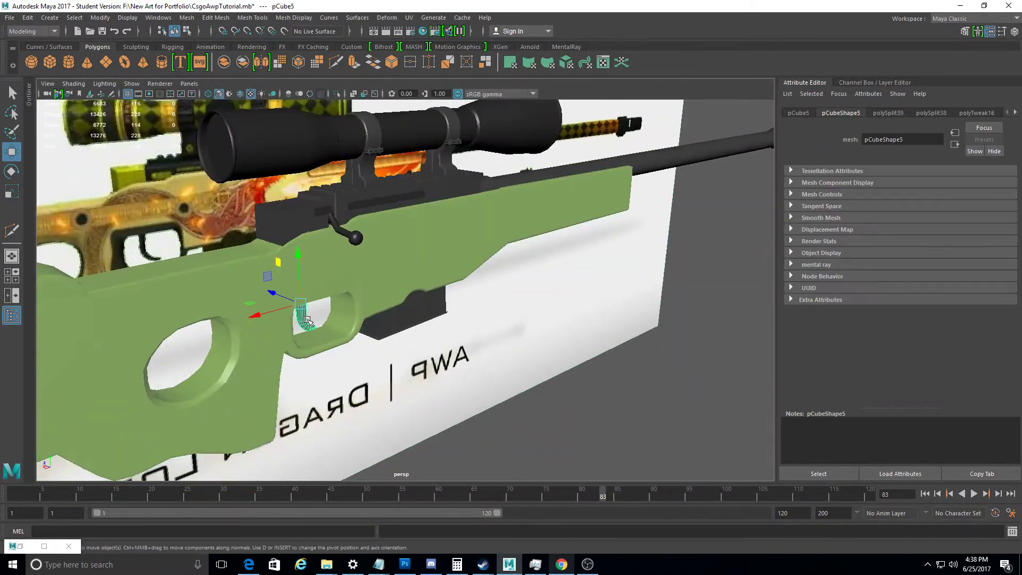
pyautogui.rightClick(307, 246)
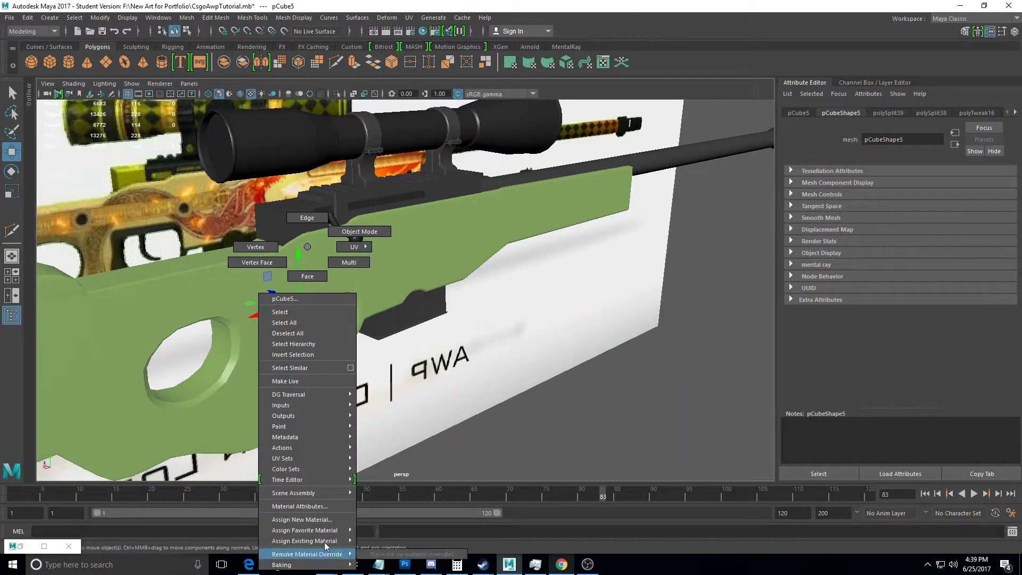
pyautogui.click(372, 442)
pyautogui.moveTo(373, 442)
pyautogui.keyDown('alt'); pyautogui.mouseDown()
pyautogui.moveTo(311, 331)
pyautogui.moveTo(363, 356)
pyautogui.moveTo(336, 352)
pyautogui.mouseUp(); pyautogui.keyUp('alt')
pyautogui.scroll(5, 347, 342)
pyautogui.click(347, 342)
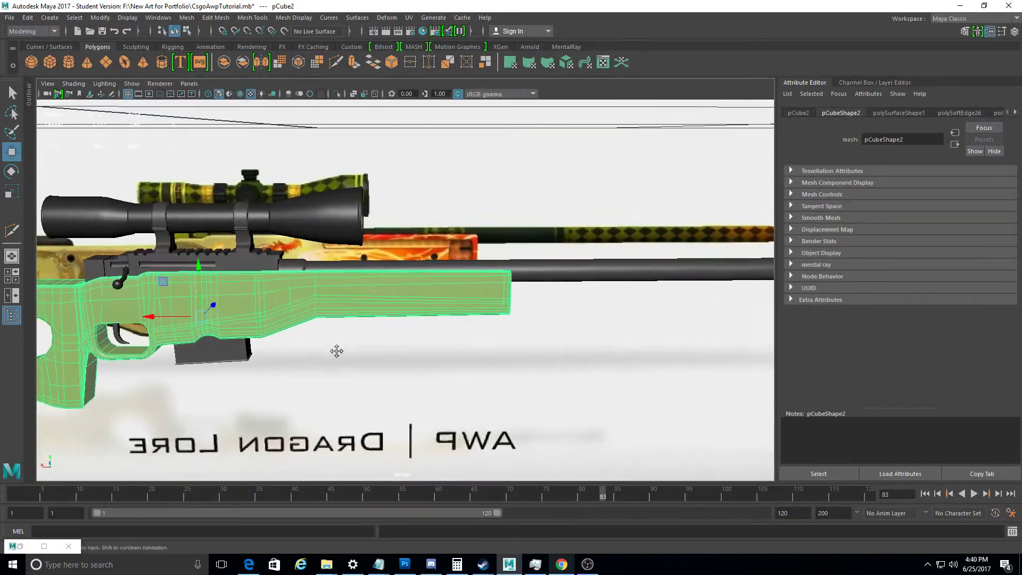
# Frame the stock (pCube2) side-on and pick vertices along its top edge in vertex mode
pyautogui.scroll(2, 331, 331)
pyautogui.scroll(2, 365, 273)
pyautogui.scroll(2, 363, 335)
pyautogui.scroll(-2, 360, 334)
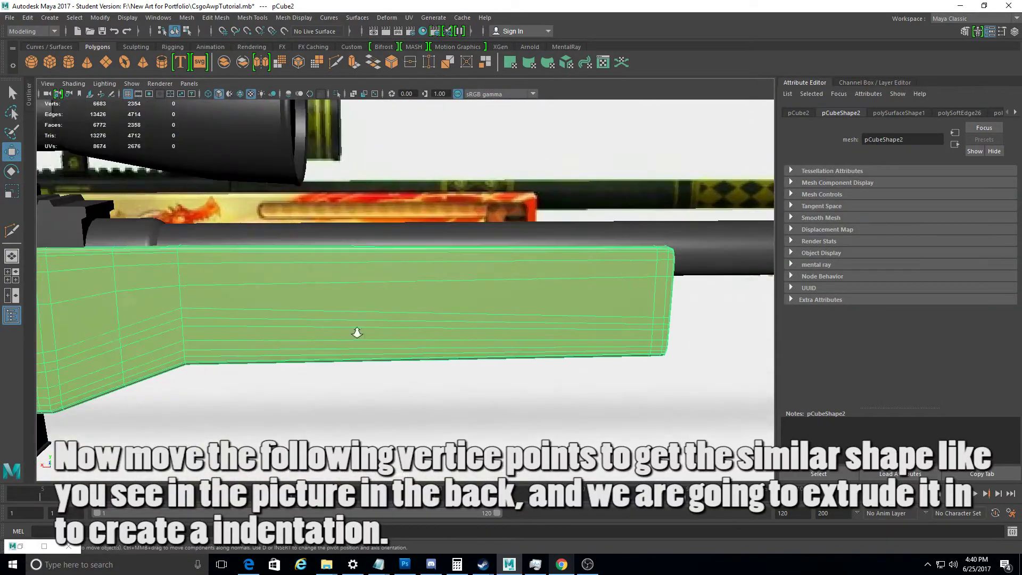
pyautogui.scroll(-2, 363, 319)
pyautogui.keyDown('alt'); pyautogui.moveTo(363, 318); pyautogui.dragTo(372, 317); pyautogui.keyUp('alt')
pyautogui.moveTo(372, 317)
pyautogui.keyDown('alt'); pyautogui.mouseDown(button='right')
pyautogui.moveTo(430, 328)
pyautogui.moveTo(433, 358)
pyautogui.mouseUp(button='right'); pyautogui.keyUp('alt')
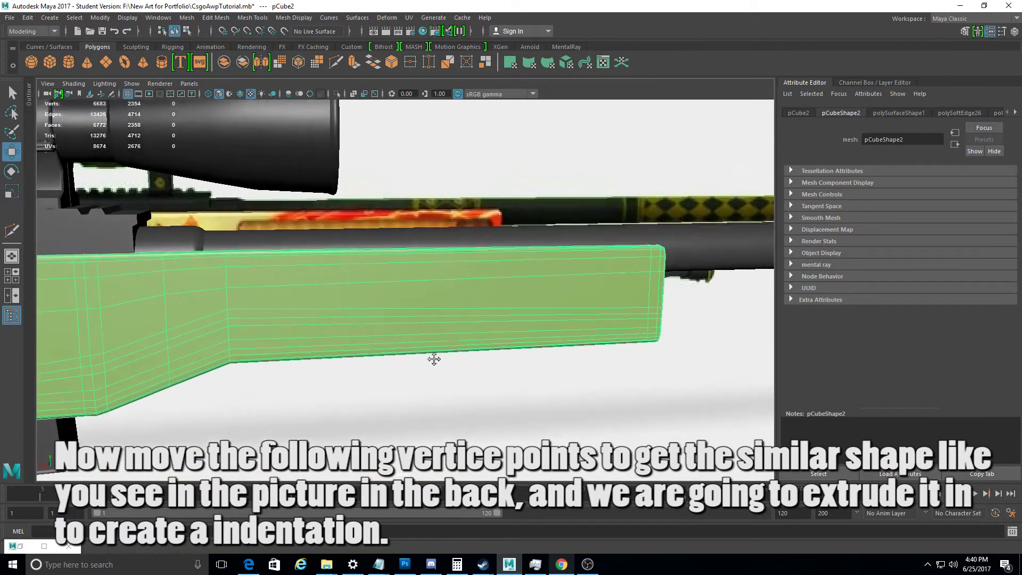
pyautogui.keyDown('alt'); pyautogui.moveTo(433, 359); pyautogui.dragTo(468, 317, button='middle'); pyautogui.keyUp('alt')
pyautogui.moveTo(307, 248); pyautogui.dragTo(253, 246, button='right')
pyautogui.click(277, 217)
pyautogui.click(277, 245)
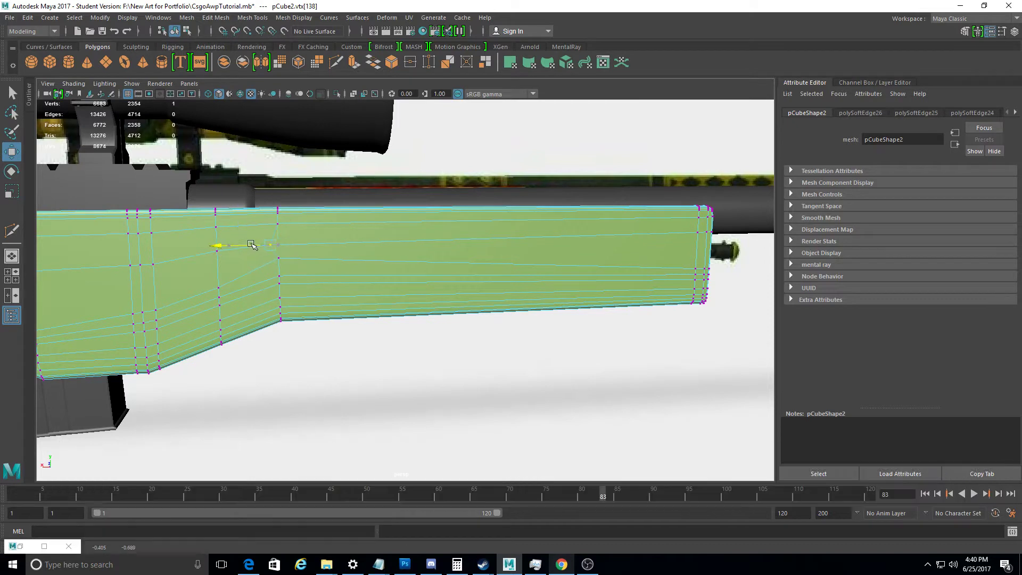
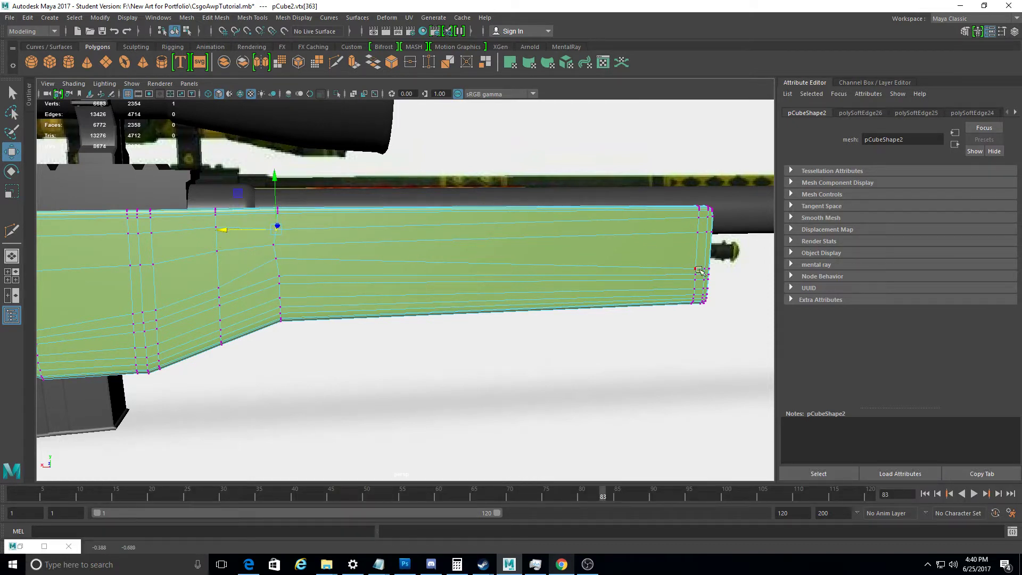
# Raise the stock's end vertex slightly and nudge the kink vertex upward
pyautogui.moveTo(706, 230); pyautogui.dragTo(700, 203)
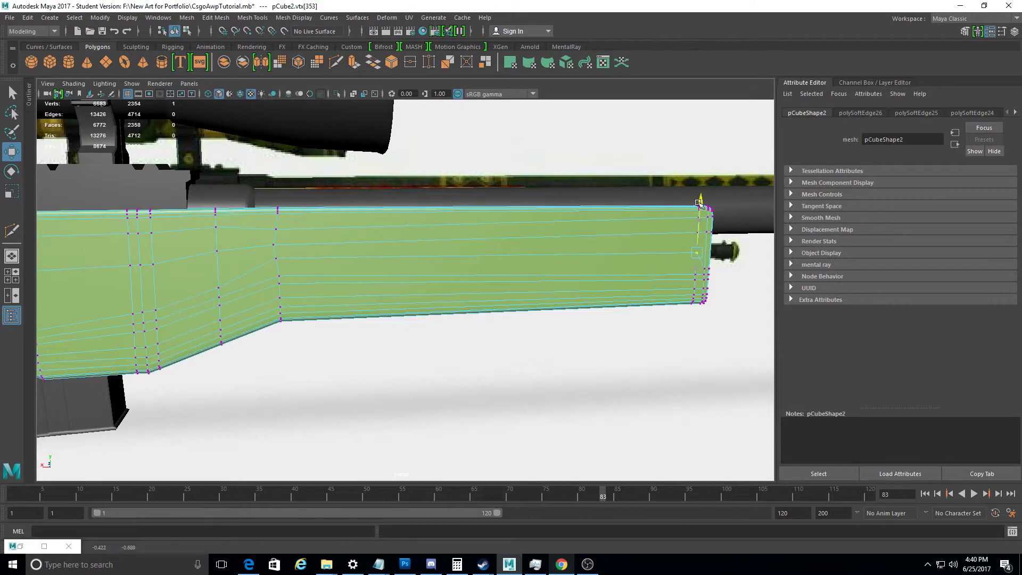
pyautogui.scroll(2, 692, 206)
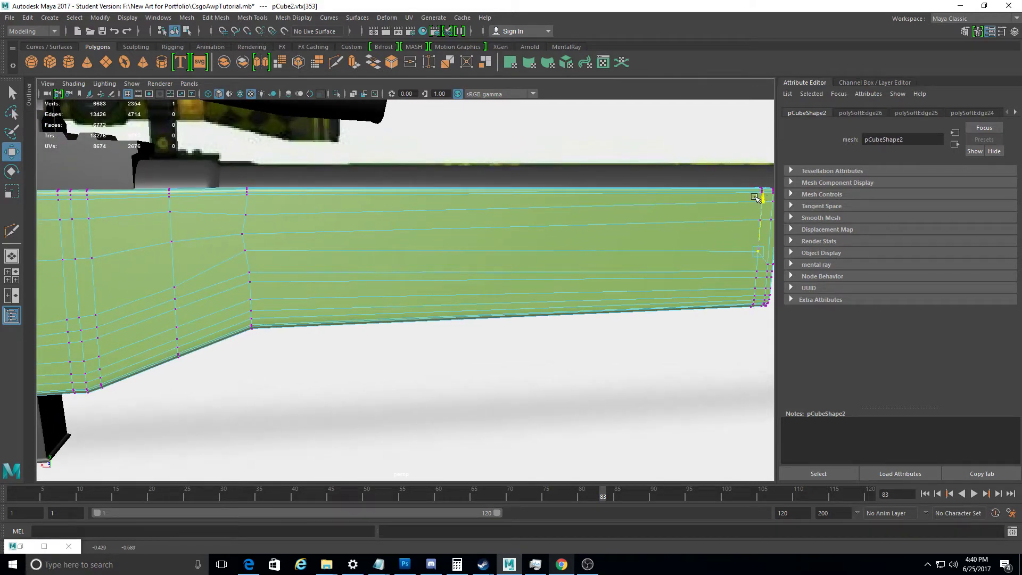
pyautogui.click(249, 273)
pyautogui.click(244, 250)
pyautogui.moveTo(242, 228); pyautogui.dragTo(243, 222)
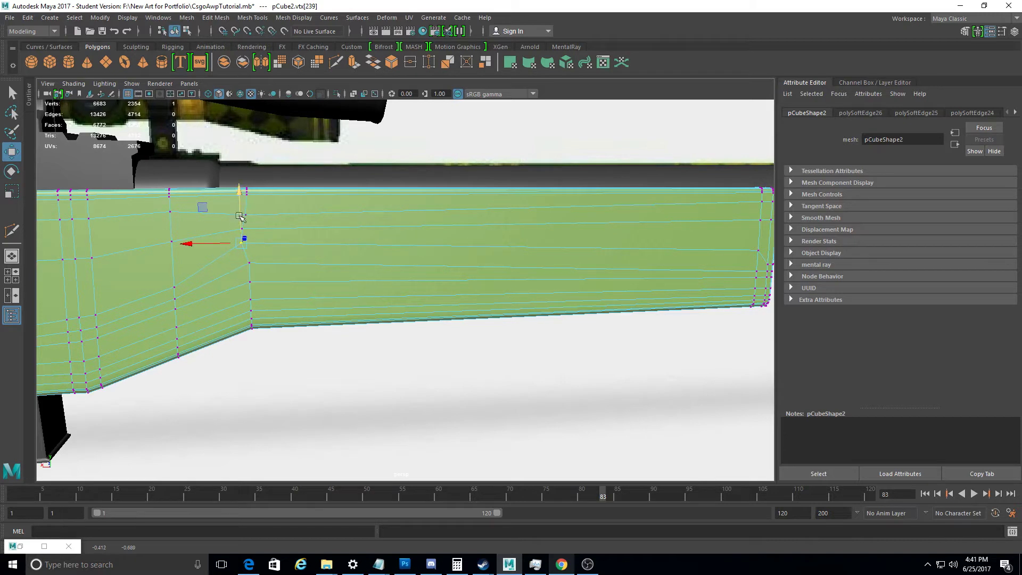
pyautogui.click(242, 225)
pyautogui.click(226, 243)
# Slide a neighbouring stock vertex left along the stock, then reselect the stock mesh
pyautogui.keyDown('alt'); pyautogui.moveTo(240, 217); pyautogui.dragTo(234, 223); pyautogui.keyUp('alt')
pyautogui.click(234, 222)
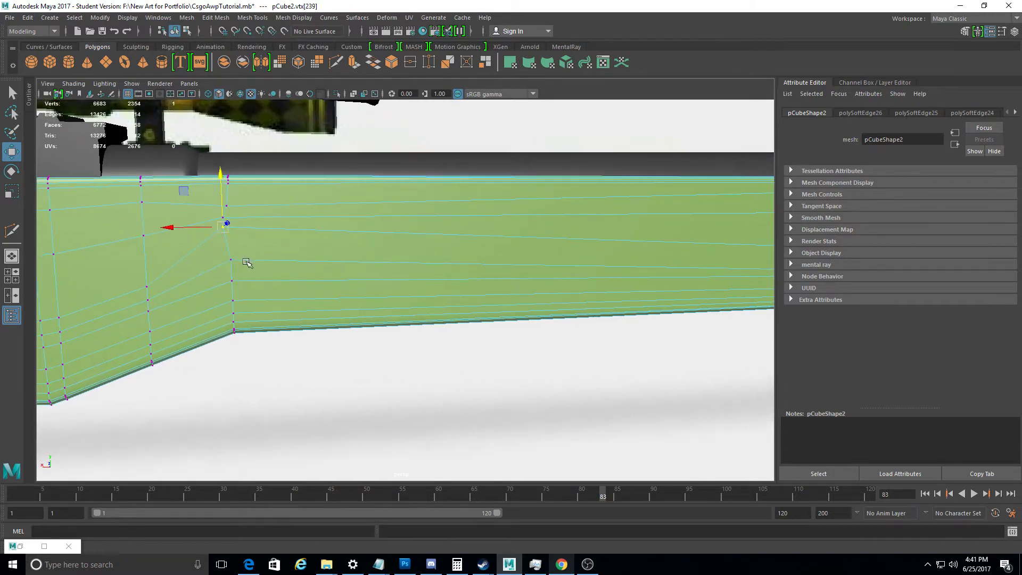
pyautogui.keyDown('alt'); pyautogui.moveTo(261, 254); pyautogui.dragTo(184, 267); pyautogui.keyUp('alt')
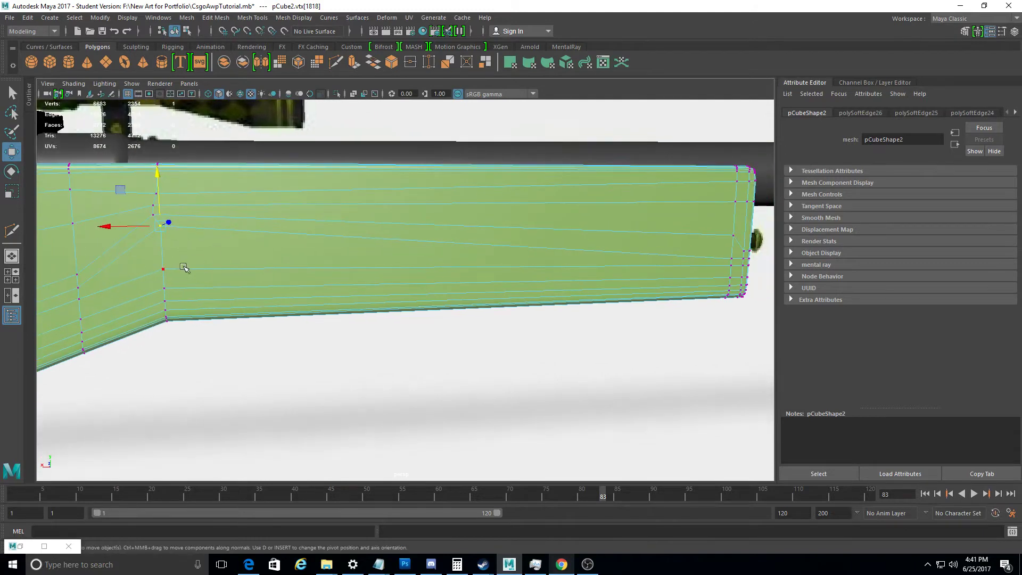
pyautogui.moveTo(165, 229); pyautogui.dragTo(147, 229)
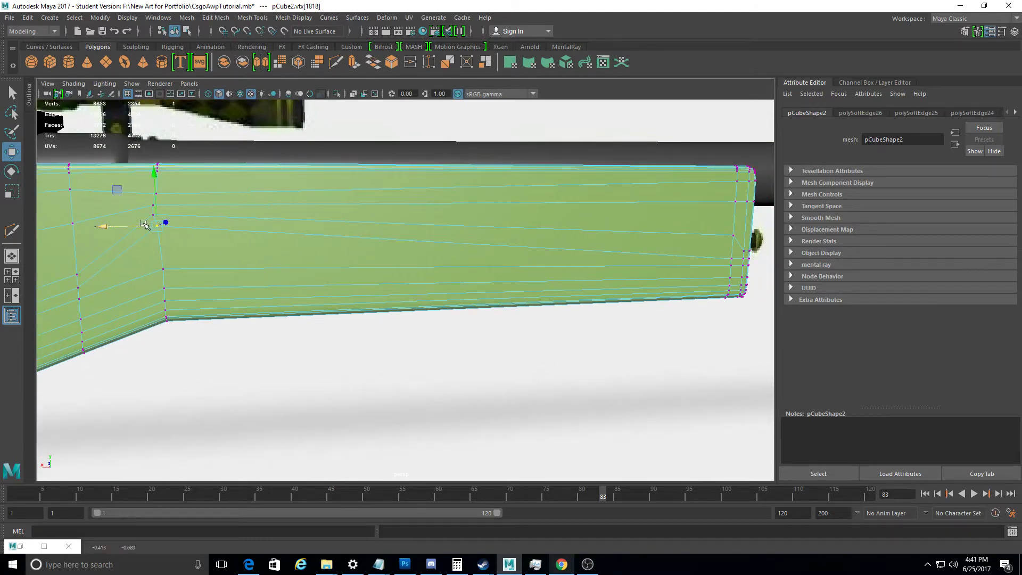
pyautogui.click(390, 137)
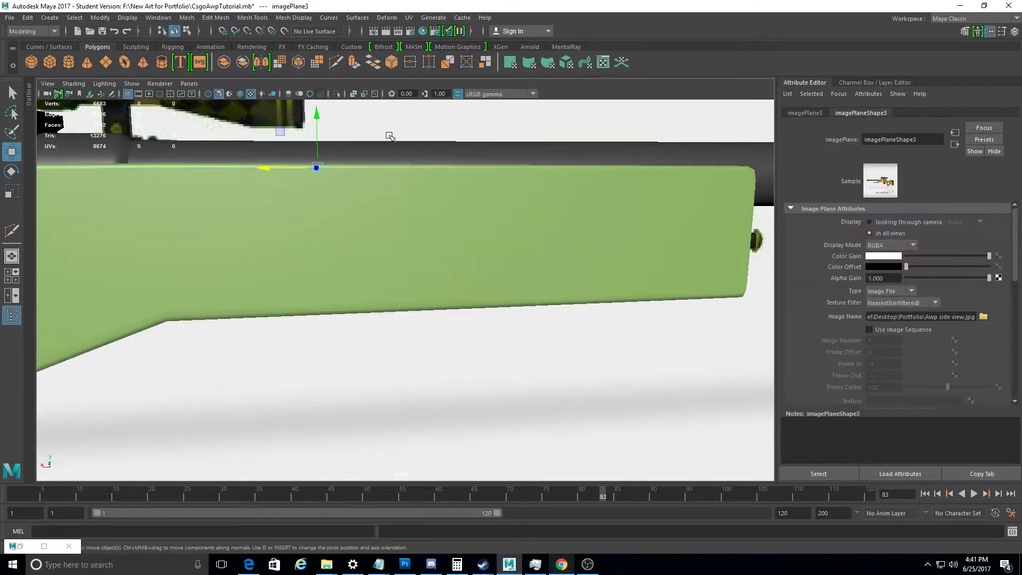
pyautogui.click(366, 222)
pyautogui.keyDown('alt'); pyautogui.moveTo(367, 263); pyautogui.dragTo(420, 244); pyautogui.keyUp('alt')
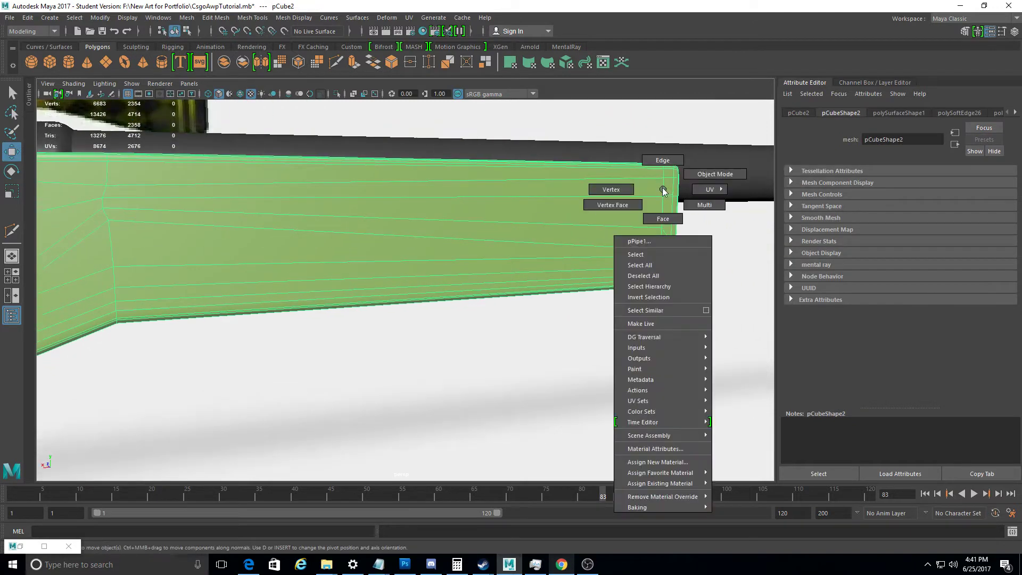
# Select the corner vertices at the stock's butt end in vertex mode
pyautogui.moveTo(666, 187); pyautogui.dragTo(662, 179, button='right')
pyautogui.moveTo(606, 239); pyautogui.dragTo(553, 237, button='right')
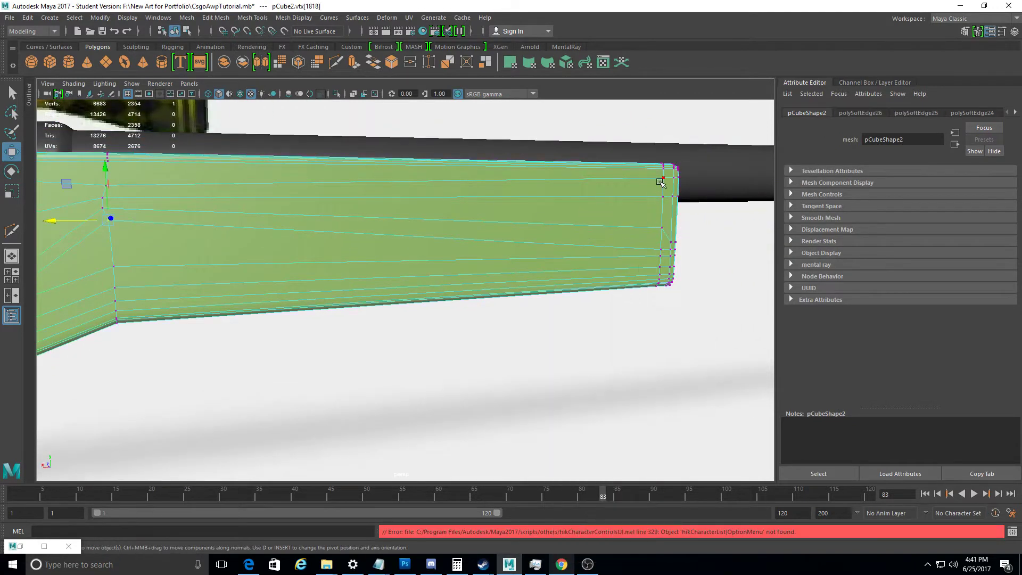
pyautogui.click(663, 180)
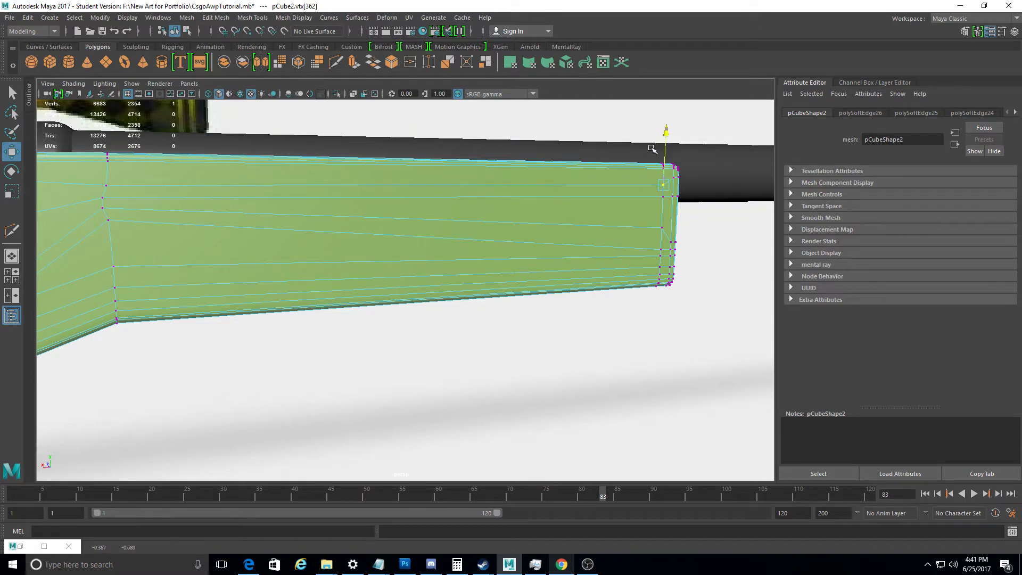
pyautogui.click(663, 196)
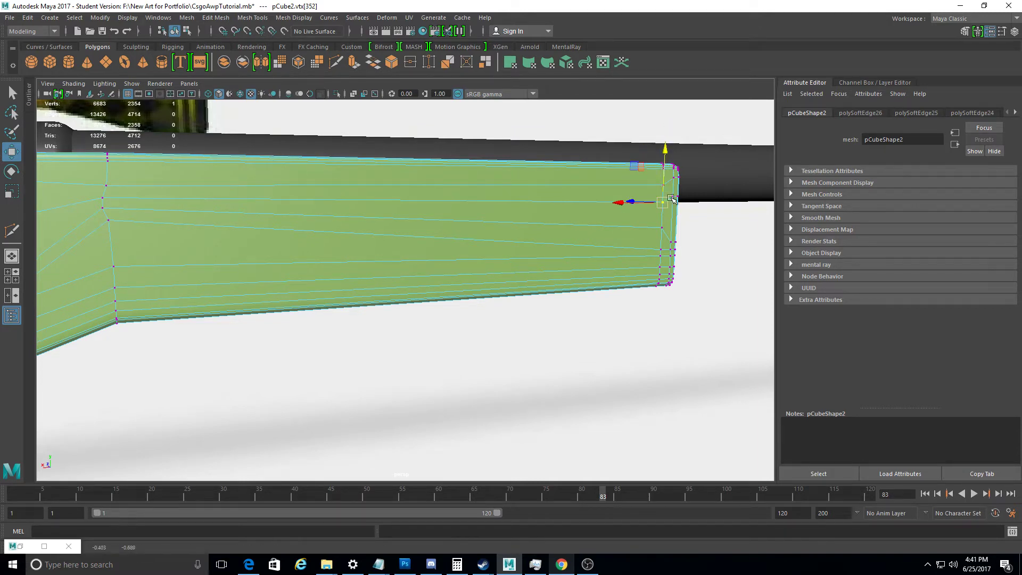
pyautogui.keyDown('shift'); pyautogui.click(668, 173); pyautogui.keyUp('shift')
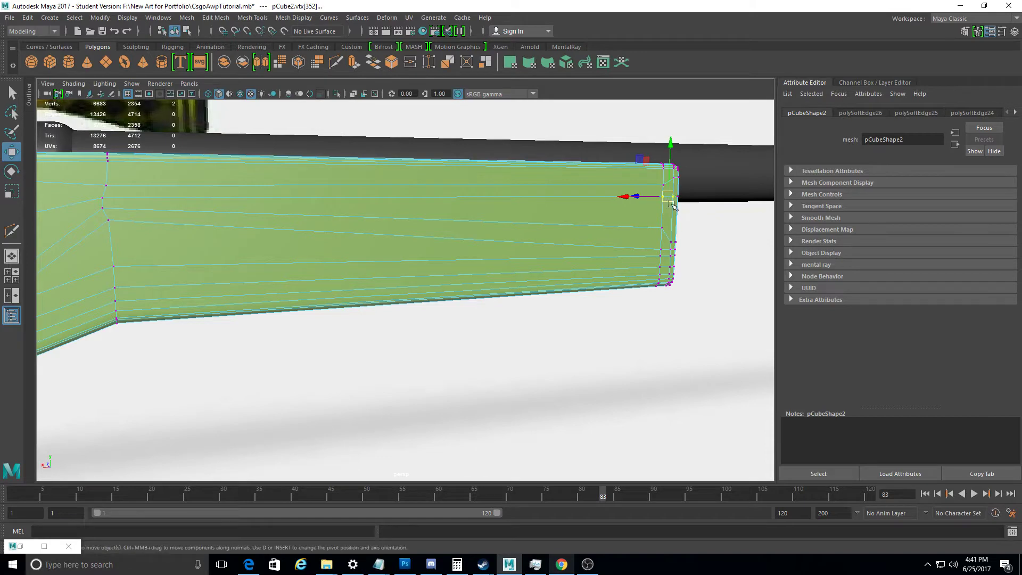
pyautogui.keyDown('alt'); pyautogui.moveTo(671, 204); pyautogui.dragTo(752, 178, button='middle'); pyautogui.keyUp('alt')
pyautogui.click(751, 237)
pyautogui.scroll(3, 634, 244)
pyautogui.scroll(2, 523, 311)
# In the back orthographic view, frame the butt-end corner vertex and shift it slightly left
pyautogui.press('space')
pyautogui.moveTo(523, 311); pyautogui.dragTo(523, 373)
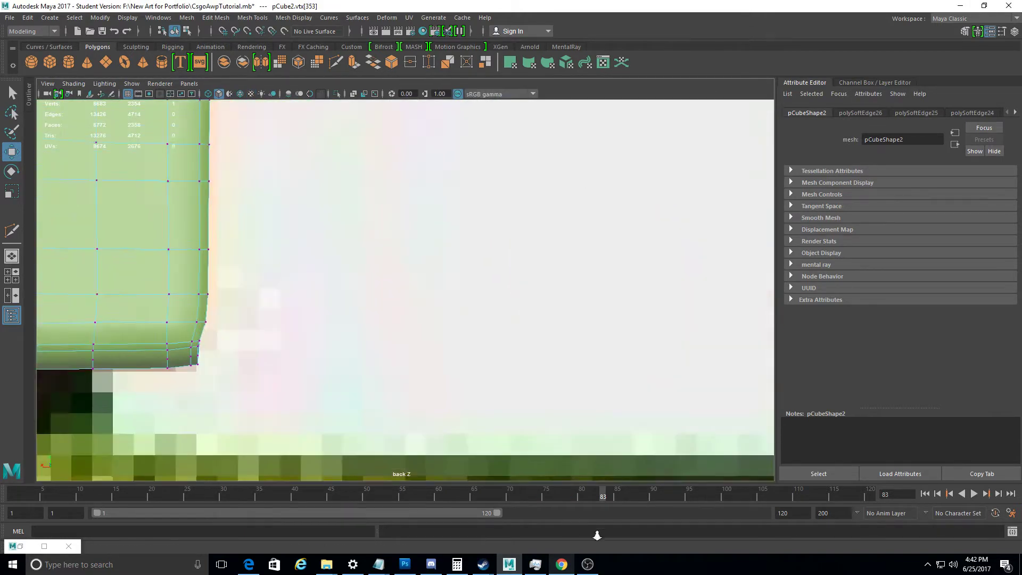
pyautogui.press('f')
pyautogui.scroll(2, 515, 383)
pyautogui.moveTo(398, 333); pyautogui.dragTo(389, 335)
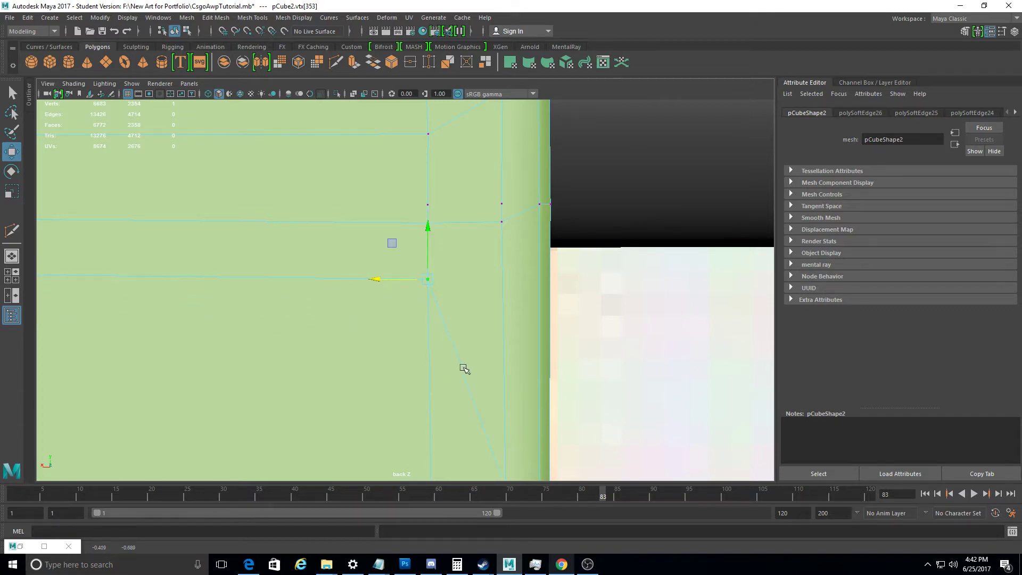
pyautogui.scroll(-5, 452, 358)
pyautogui.scroll(3, 434, 315)
pyautogui.scroll(3, 433, 315)
# Raise the next butt-end vertex so it lines up with the corner edge
pyautogui.click(434, 315)
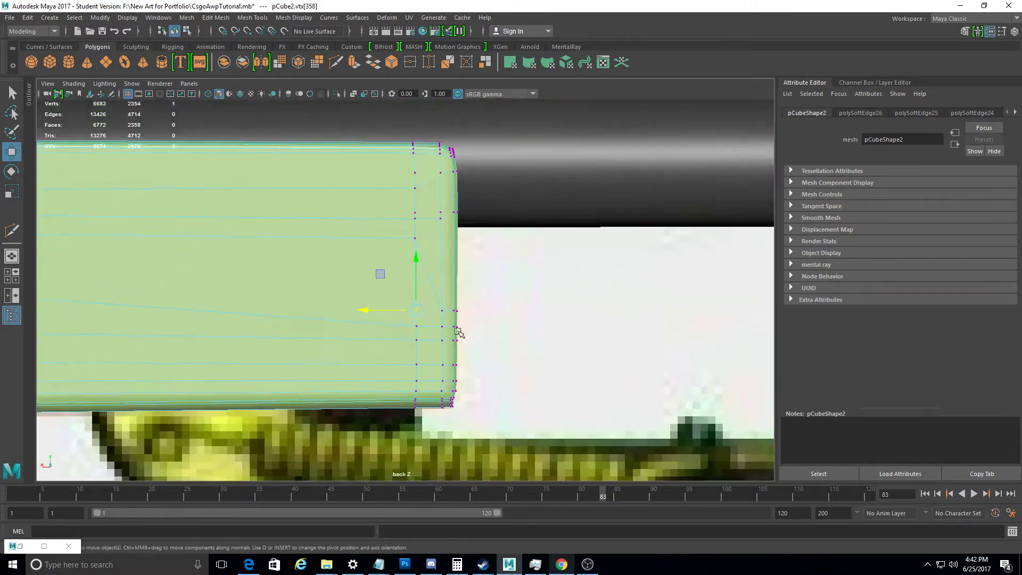
pyautogui.scroll(3, 433, 314)
pyautogui.click(427, 298)
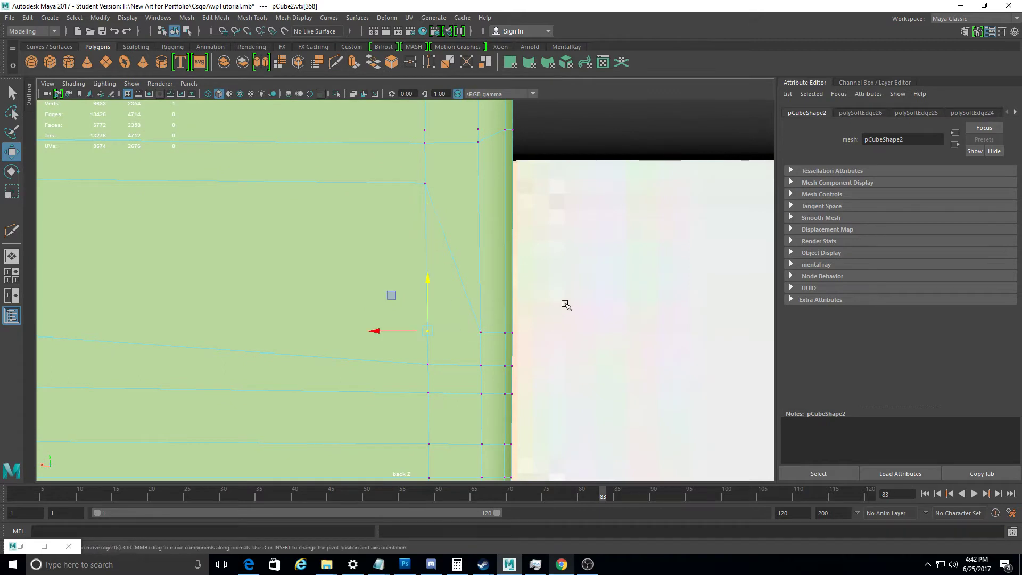
pyautogui.moveTo(402, 248); pyautogui.dragTo(351, 243, button='right')
pyautogui.click(428, 364)
pyautogui.moveTo(434, 312); pyautogui.dragTo(432, 234)
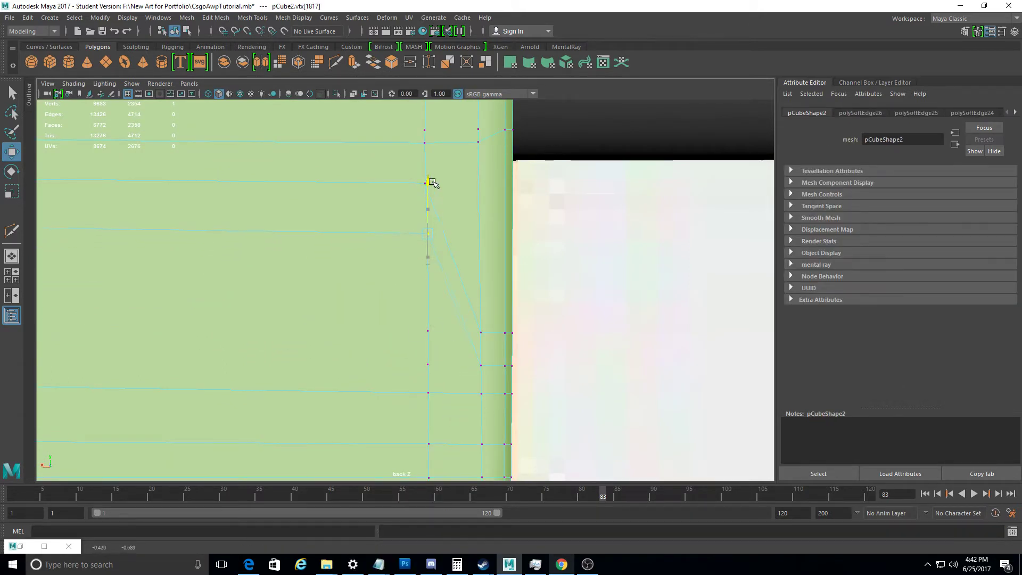
# Deselect the vertices, switch the stock to face selection and return to four viewports
pyautogui.scroll(-5, 394, 215)
pyautogui.scroll(5, 508, 246)
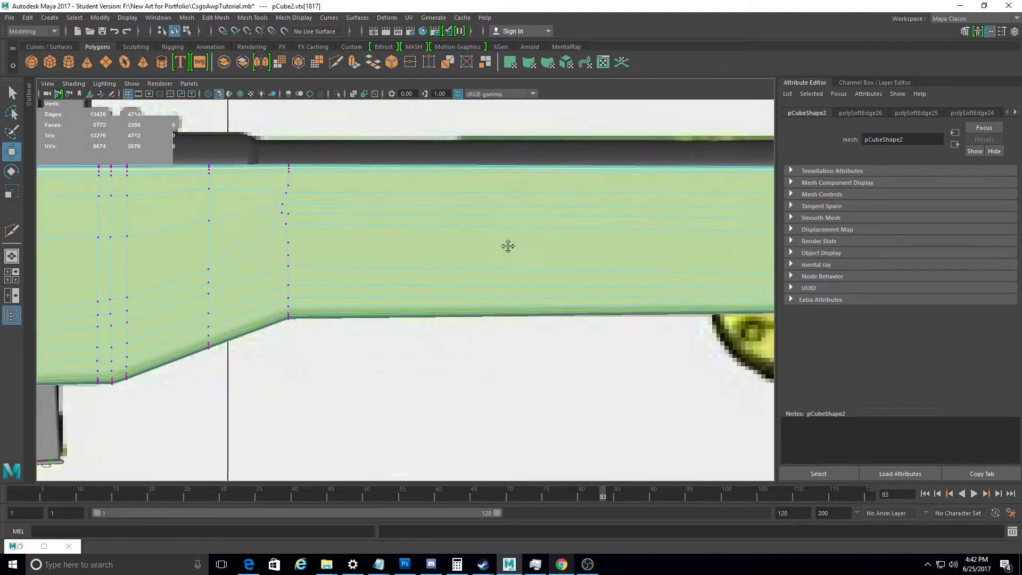
pyautogui.keyDown('alt'); pyautogui.moveTo(507, 246); pyautogui.dragTo(358, 217, button='middle'); pyautogui.keyUp('alt')
pyautogui.click(742, 157)
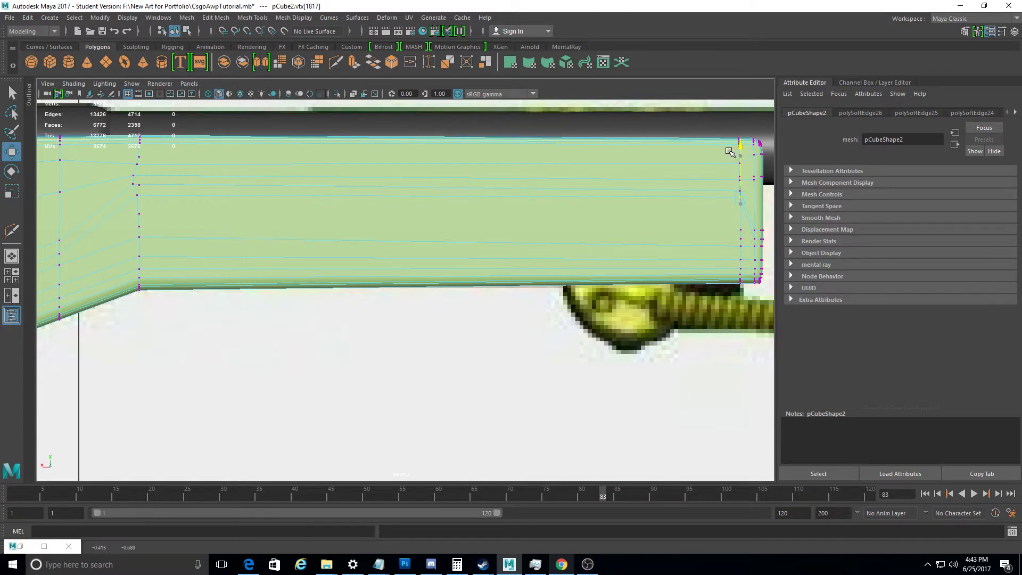
pyautogui.moveTo(361, 182); pyautogui.dragTo(361, 213, button='right')
pyautogui.press('space')
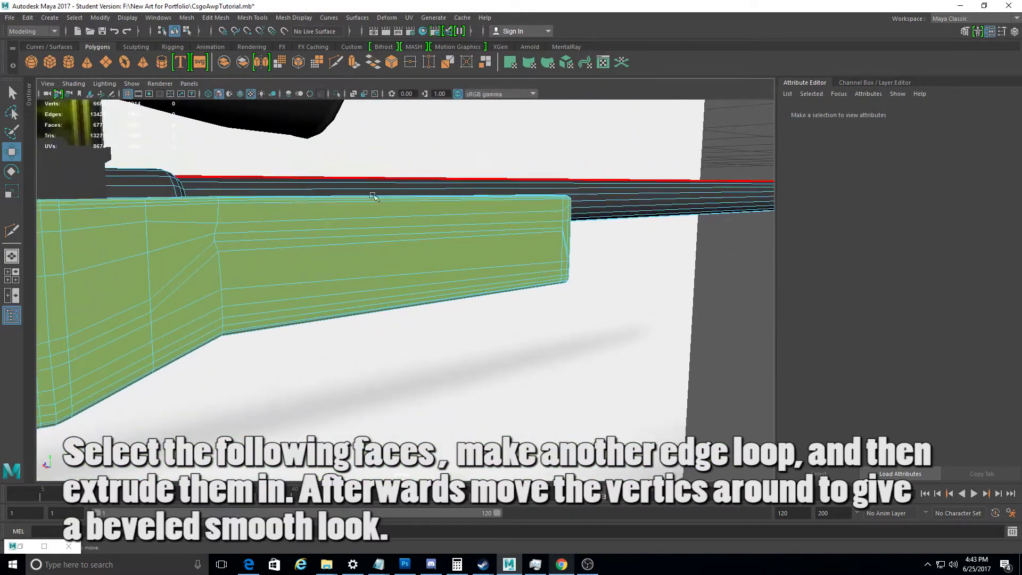
# Select the stock's face loop, then cut a vertical edge loop near the butt end
pyautogui.doubleClick(388, 221)
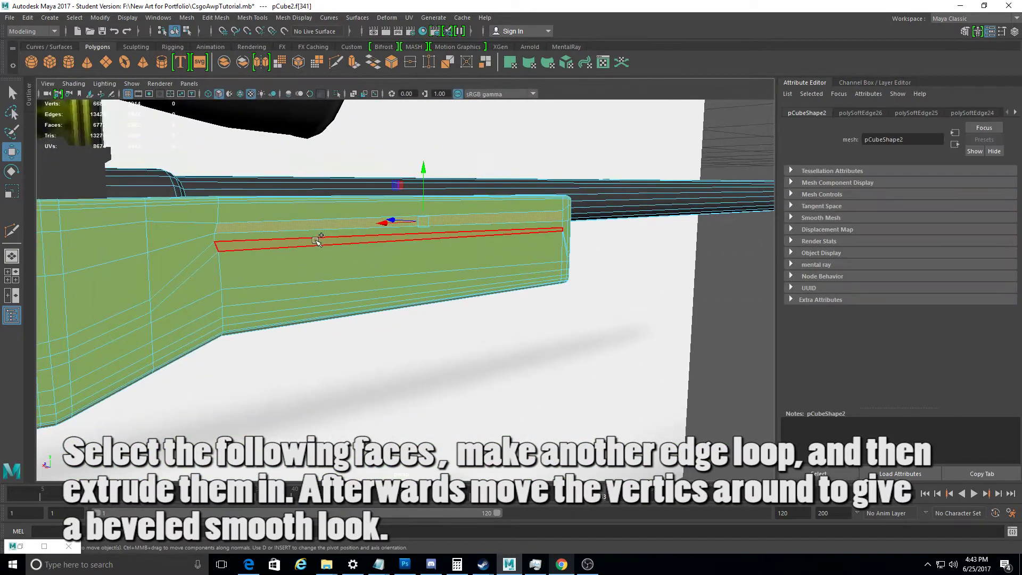
pyautogui.scroll(-3, 388, 228)
pyautogui.moveTo(350, 247)
pyautogui.keyDown('alt'); pyautogui.mouseDown()
pyautogui.moveTo(332, 224)
pyautogui.moveTo(266, 212)
pyautogui.mouseUp(); pyautogui.keyUp('alt')
pyautogui.scroll(-3, 332, 224)
pyautogui.scroll(3, 159, 191)
pyautogui.scroll(2, 112, 179)
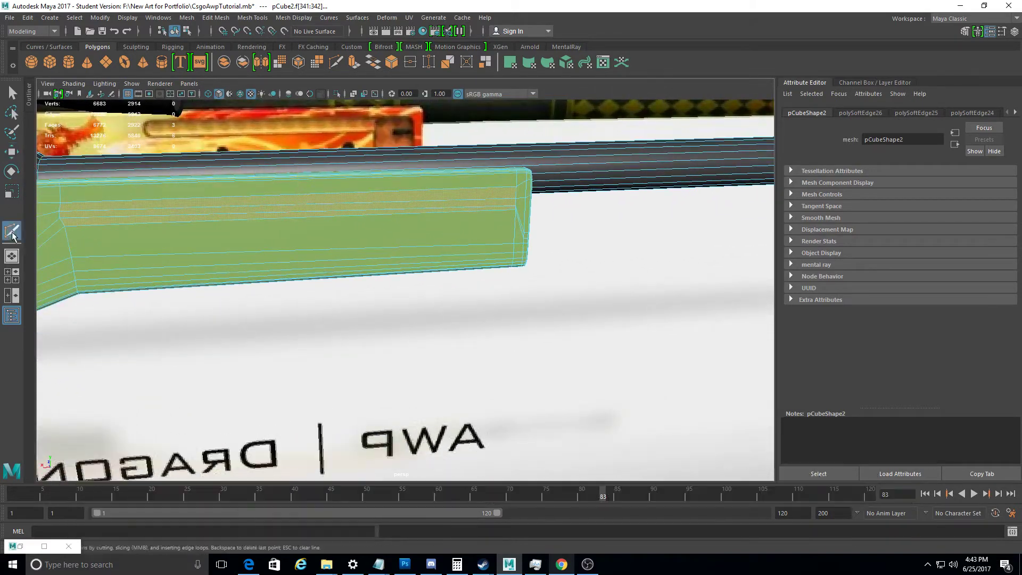
pyautogui.moveTo(418, 225)
pyautogui.keyDown('alt'); pyautogui.mouseDown()
pyautogui.moveTo(425, 269)
pyautogui.moveTo(437, 257)
pyautogui.mouseUp(); pyautogui.keyUp('alt')
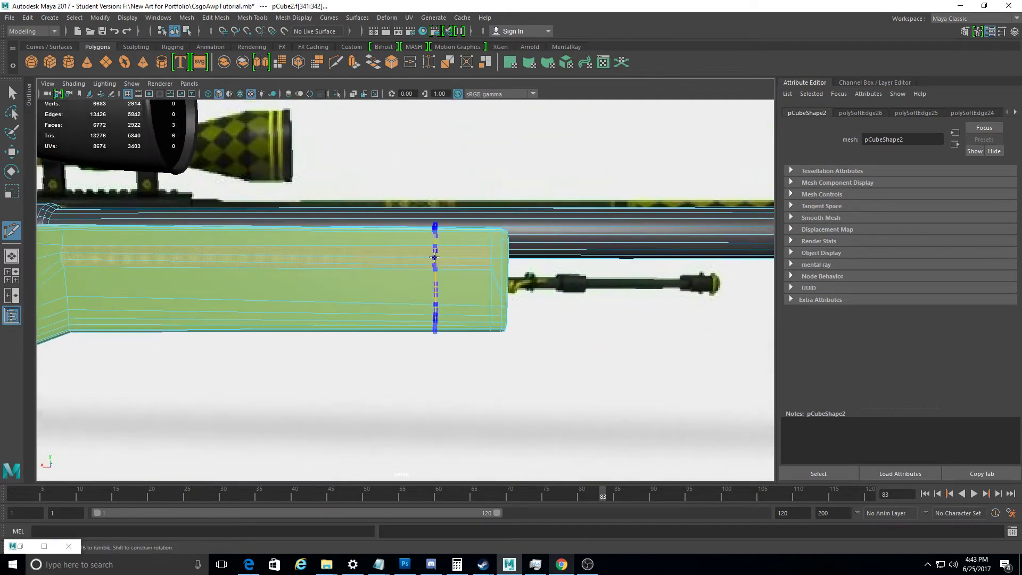
pyautogui.keyDown('ctrl'); pyautogui.click(436, 257); pyautogui.keyUp('ctrl')
pyautogui.moveTo(437, 257)
pyautogui.keyDown('alt'); pyautogui.mouseDown()
pyautogui.moveTo(412, 378)
pyautogui.moveTo(433, 399)
pyautogui.moveTo(420, 392)
pyautogui.moveTo(551, 307)
pyautogui.mouseUp(); pyautogui.keyUp('alt')
# Select and reposition the vertices of the new edge loop with Move
pyautogui.press('w')
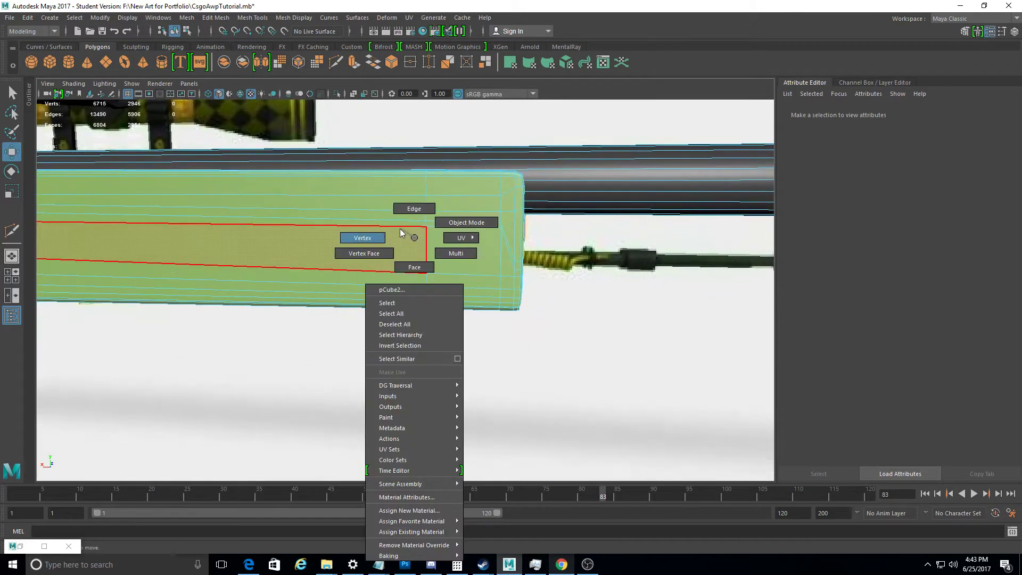
pyautogui.moveTo(404, 229); pyautogui.dragTo(362, 236, button='right')
pyautogui.click(425, 226)
pyautogui.keyDown('alt'); pyautogui.moveTo(427, 266); pyautogui.dragTo(427, 271); pyautogui.keyUp('alt')
pyautogui.click(404, 261)
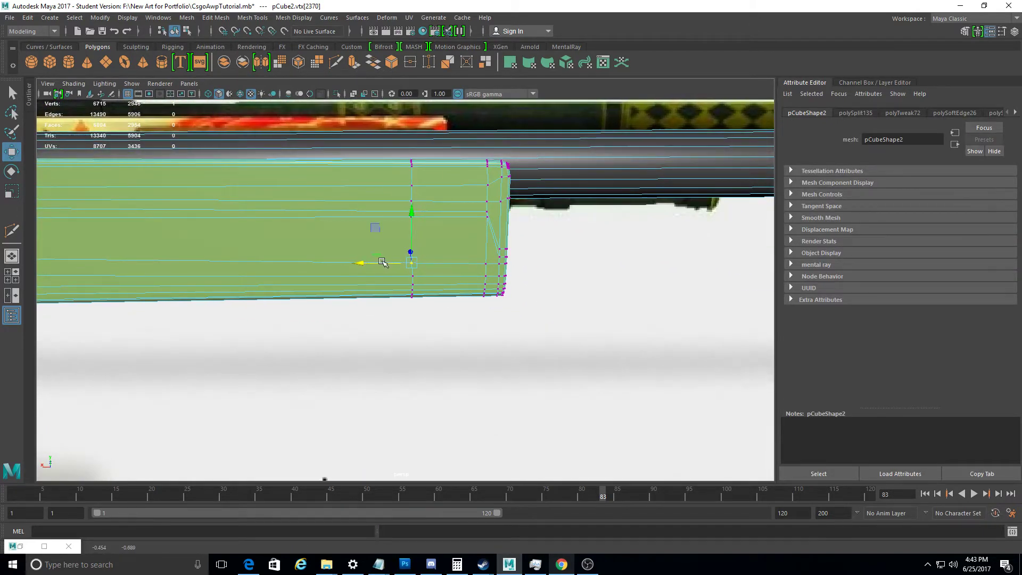
pyautogui.click(411, 185)
pyautogui.scroll(-1, 419, 226)
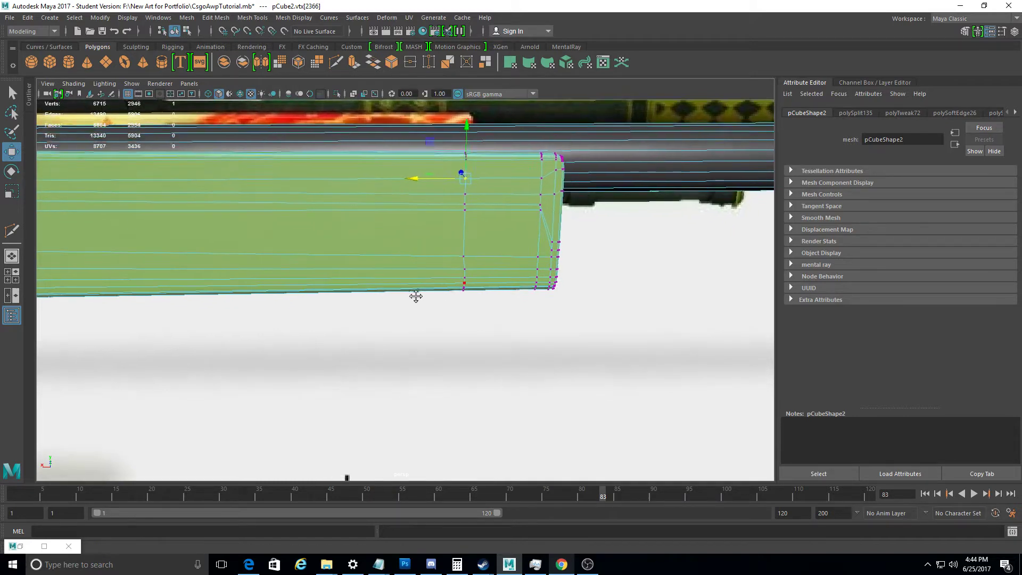
pyautogui.scroll(-2, 415, 296)
pyautogui.scroll(-3, 456, 244)
pyautogui.scroll(6, 636, 418)
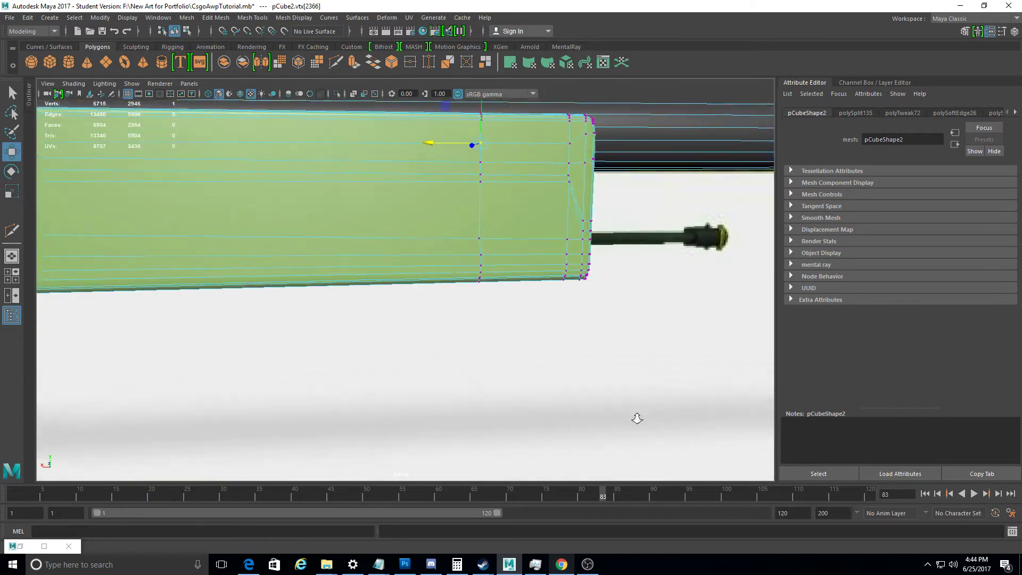
pyautogui.click(481, 254)
# Adjust the vertices at the stock's bottom corner
pyautogui.click(569, 256)
pyautogui.rightClick(525, 238)
pyautogui.keyDown('alt'); pyautogui.moveTo(525, 238); pyautogui.dragTo(408, 154); pyautogui.keyUp('alt')
pyautogui.click(407, 150)
pyautogui.click(407, 216)
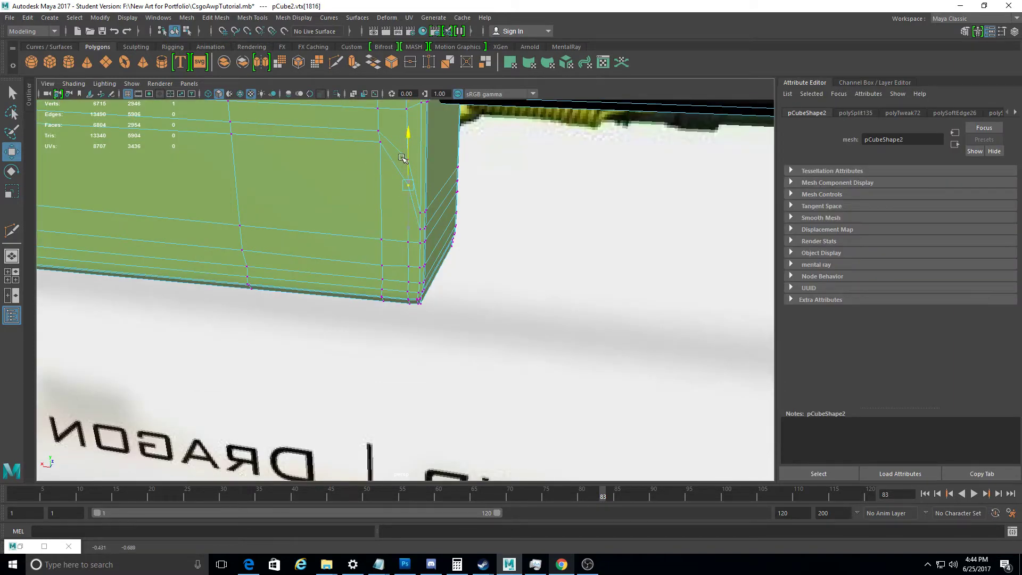
pyautogui.scroll(-3, 425, 187)
pyautogui.scroll(-3, 479, 218)
pyautogui.scroll(-4, 532, 239)
# Select the long side faces and extrude them inward with Local Translate Z -0.008
pyautogui.press('F11')
pyautogui.click(322, 257)
pyautogui.moveTo(322, 257)
pyautogui.keyDown('alt'); pyautogui.mouseDown()
pyautogui.moveTo(498, 298)
pyautogui.moveTo(615, 297)
pyautogui.moveTo(498, 251)
pyautogui.moveTo(303, 279)
pyautogui.moveTo(339, 257)
pyautogui.moveTo(324, 285)
pyautogui.moveTo(350, 228)
pyautogui.moveTo(349, 242)
pyautogui.mouseUp(); pyautogui.keyUp('alt')
pyautogui.hotkey('ctrl', 'e')
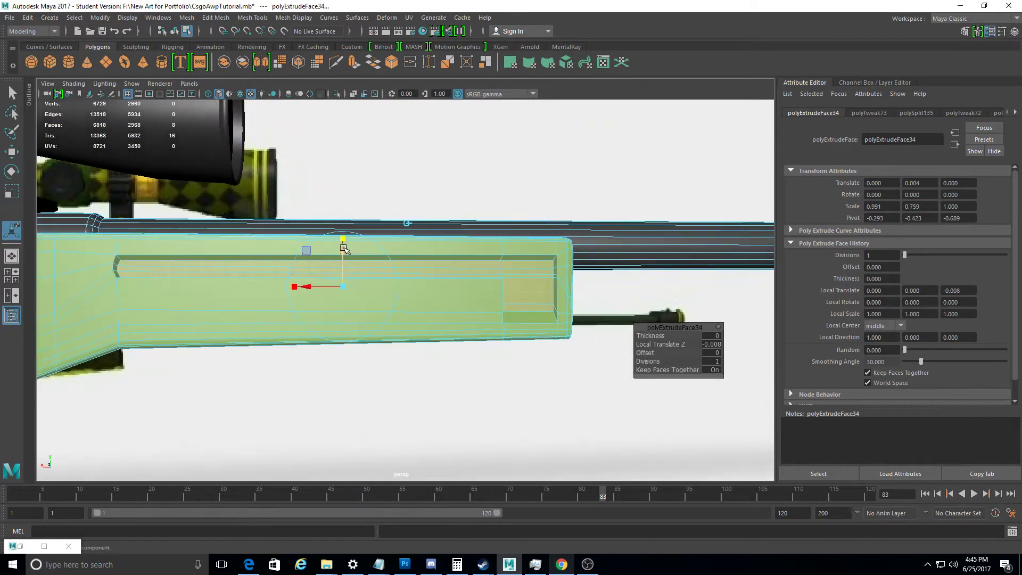
# Undo the last inset change, drop the bottom strip face, and switch to Scale
pyautogui.hotkey('ctrl', 'z')
pyautogui.keyDown('ctrl'); pyautogui.click(539, 318); pyautogui.keyUp('ctrl')
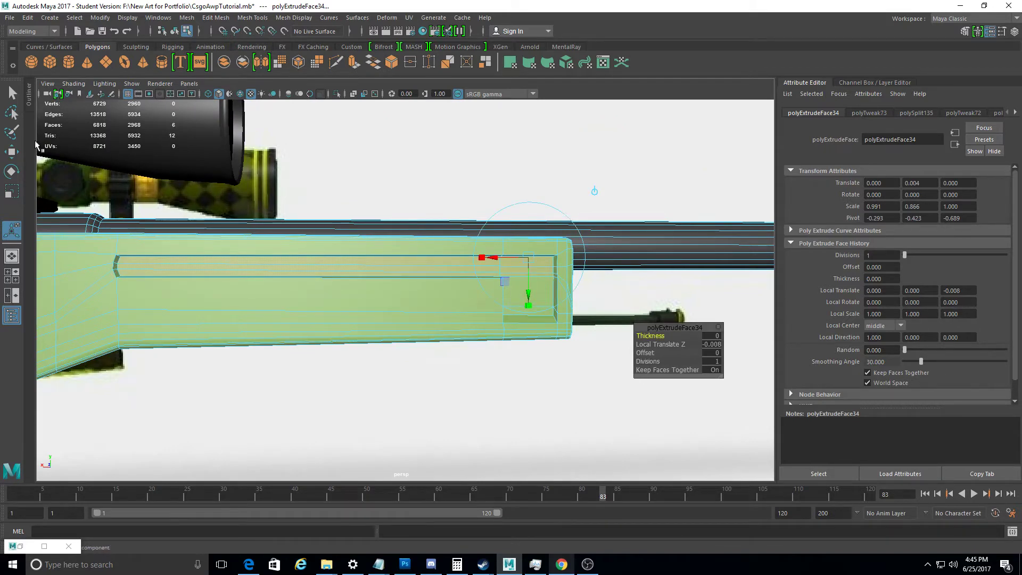
pyautogui.click(11, 190)
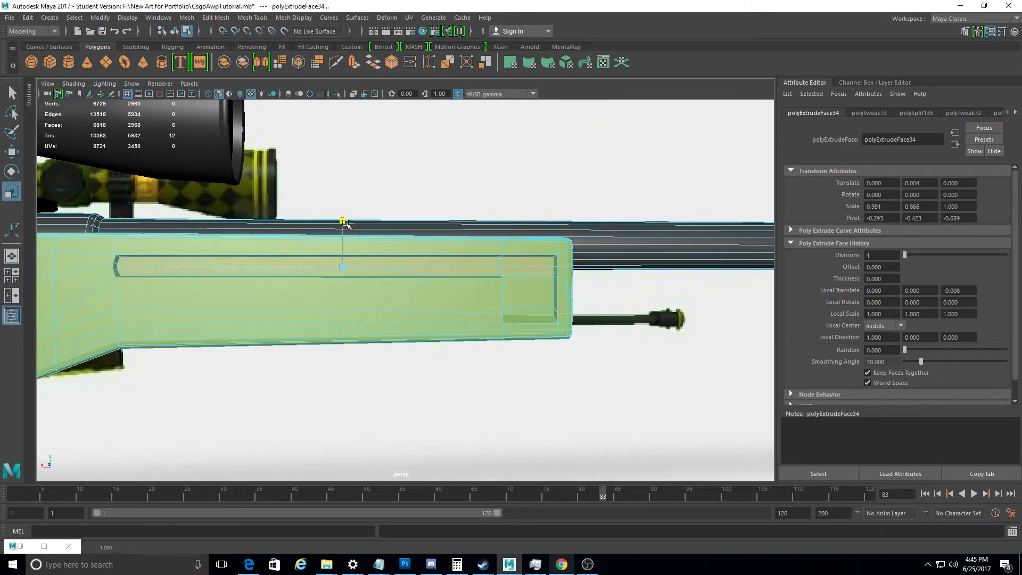
pyautogui.keyDown('alt'); pyautogui.moveTo(345, 227); pyautogui.dragTo(421, 264); pyautogui.keyUp('alt')
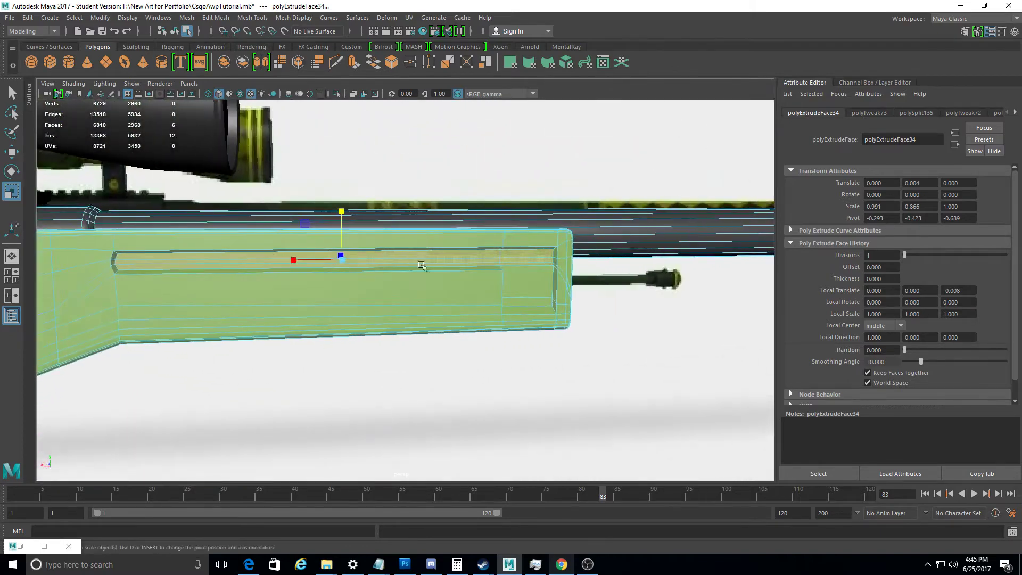
pyautogui.moveTo(421, 265)
pyautogui.keyDown('alt'); pyautogui.mouseDown(button='middle')
pyautogui.moveTo(566, 326)
pyautogui.moveTo(438, 279)
pyautogui.mouseUp(button='middle'); pyautogui.keyUp('alt')
pyautogui.moveTo(438, 279)
pyautogui.keyDown('alt'); pyautogui.mouseDown()
pyautogui.moveTo(470, 308)
pyautogui.moveTo(432, 303)
pyautogui.mouseUp(); pyautogui.keyUp('alt')
# Pick an edge on the stock's indentation, then return to object selection
pyautogui.moveTo(432, 303); pyautogui.dragTo(422, 224, button='right')
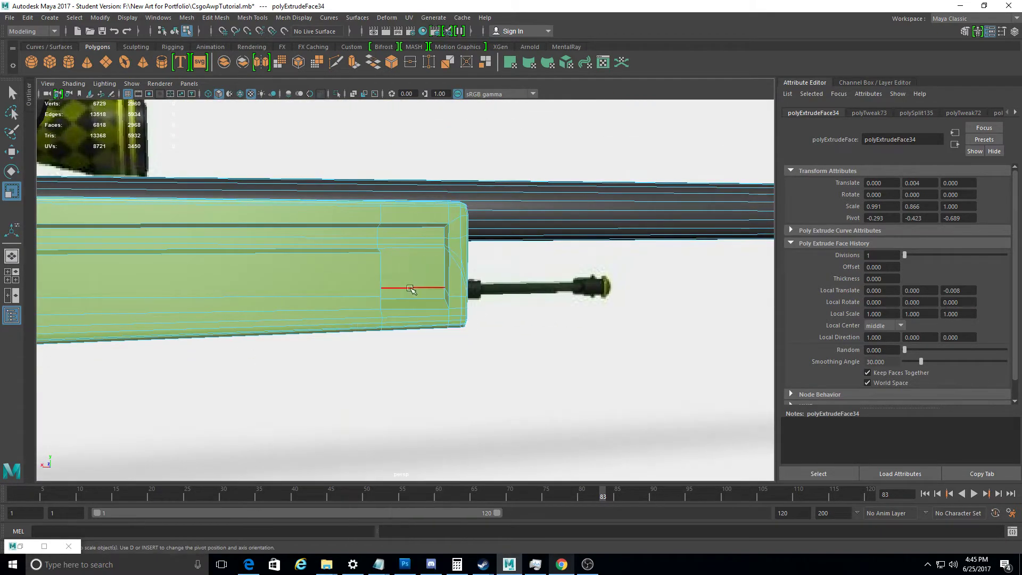
pyautogui.click(415, 298)
pyautogui.press('w')
pyautogui.moveTo(417, 259)
pyautogui.keyDown('alt'); pyautogui.mouseDown()
pyautogui.moveTo(394, 277)
pyautogui.moveTo(410, 246)
pyautogui.mouseUp(); pyautogui.keyUp('alt')
pyautogui.moveTo(411, 246)
pyautogui.mouseDown(button='right')
pyautogui.moveTo(464, 227)
pyautogui.moveTo(443, 309)
pyautogui.moveTo(408, 337)
pyautogui.mouseUp(button='right')
pyautogui.click(444, 310)
# Zoom in and select the edge along the indentation at the stock's front end
pyautogui.moveTo(409, 338)
pyautogui.keyDown('alt'); pyautogui.mouseDown()
pyautogui.moveTo(169, 302)
pyautogui.moveTo(217, 302)
pyautogui.mouseUp(); pyautogui.keyUp('alt')
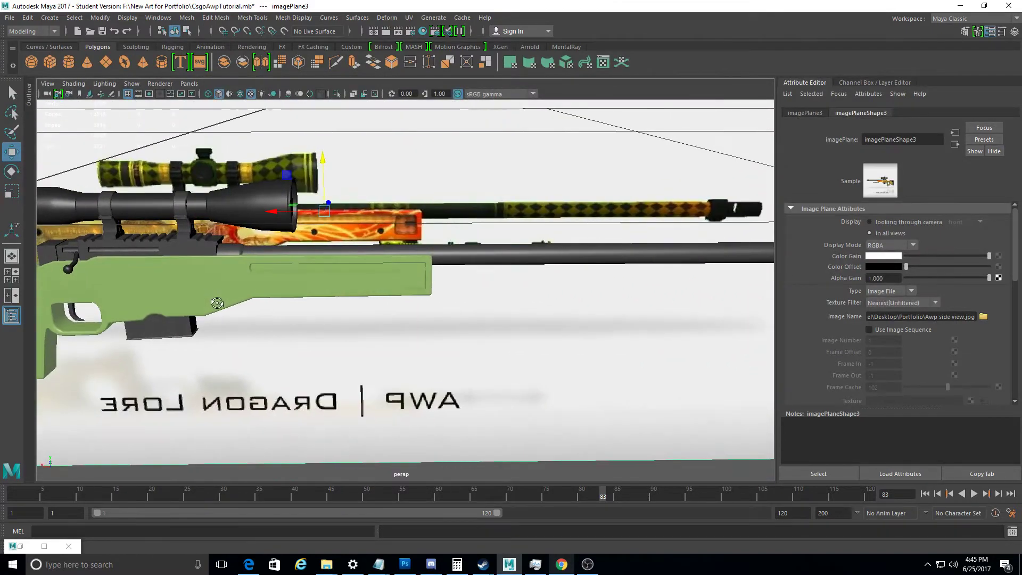
pyautogui.keyDown('alt'); pyautogui.moveTo(217, 302); pyautogui.dragTo(156, 301); pyautogui.keyUp('alt')
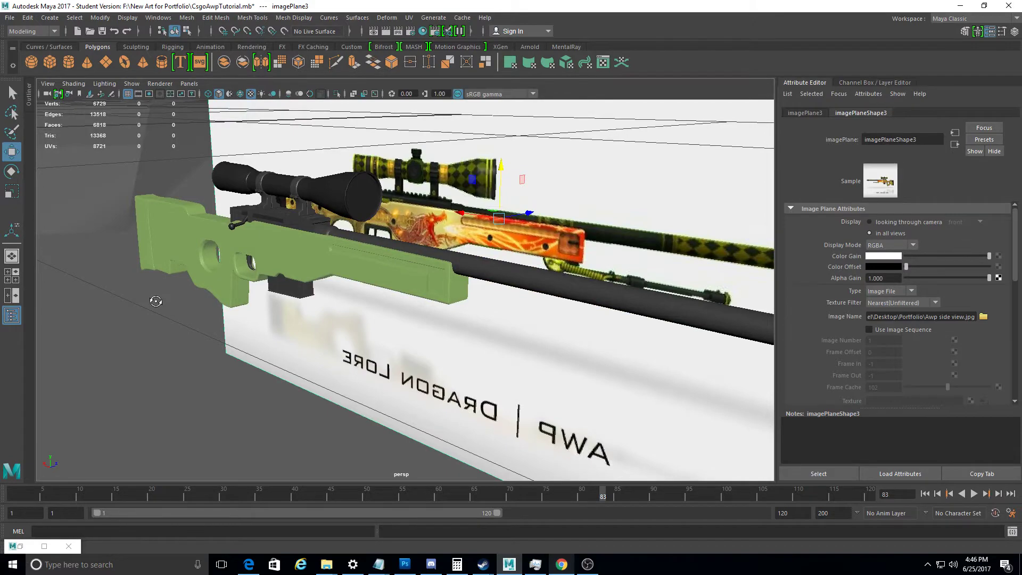
pyautogui.keyDown('alt'); pyautogui.moveTo(155, 301); pyautogui.dragTo(292, 297); pyautogui.keyUp('alt')
pyautogui.moveTo(292, 296)
pyautogui.keyDown('alt'); pyautogui.mouseDown(button='right')
pyautogui.moveTo(317, 380)
pyautogui.moveTo(384, 392)
pyautogui.mouseUp(button='right'); pyautogui.keyUp('alt')
pyautogui.keyDown('alt'); pyautogui.moveTo(383, 392); pyautogui.dragTo(335, 331); pyautogui.keyUp('alt')
pyautogui.moveTo(290, 250); pyautogui.dragTo(290, 217, button='right')
pyautogui.click(229, 286)
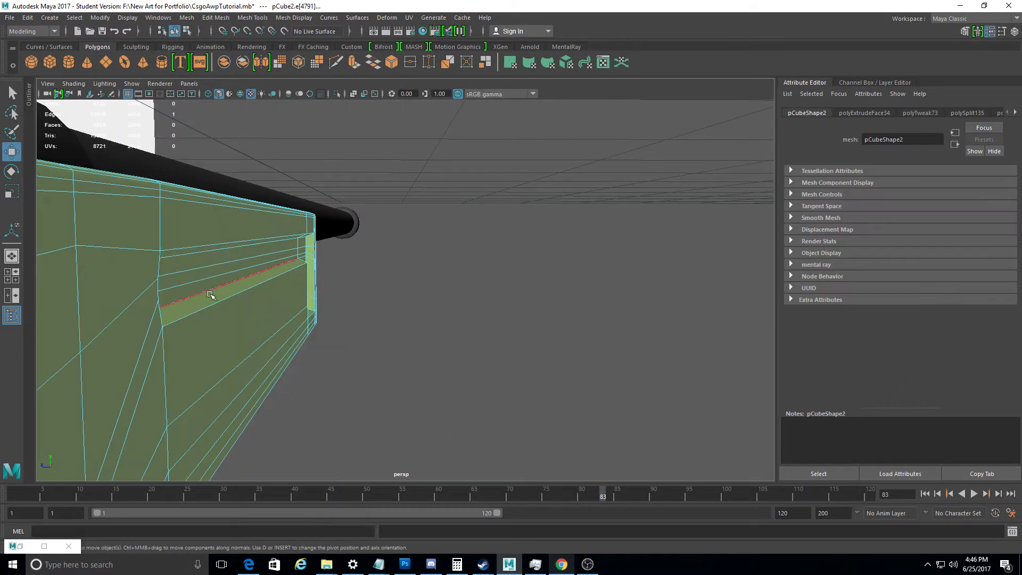
# Insert an edge loop around the stock's indentation with Multi-Cut
pyautogui.click(252, 18)
pyautogui.click(271, 118)
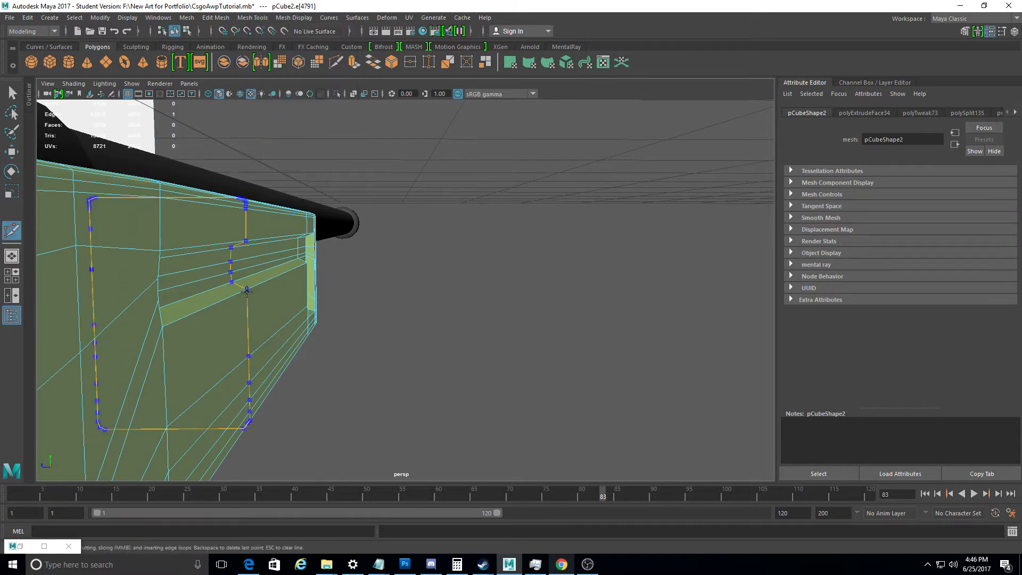
pyautogui.keyDown('alt'); pyautogui.moveTo(304, 261); pyautogui.dragTo(302, 262); pyautogui.keyUp('alt')
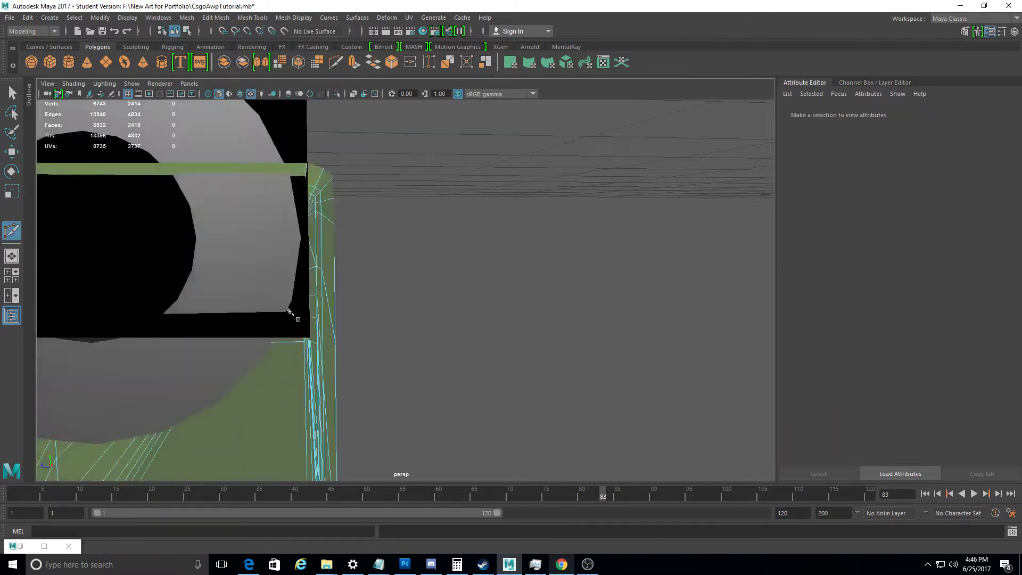
pyautogui.keyDown('ctrl'); pyautogui.click(303, 262); pyautogui.keyUp('ctrl')
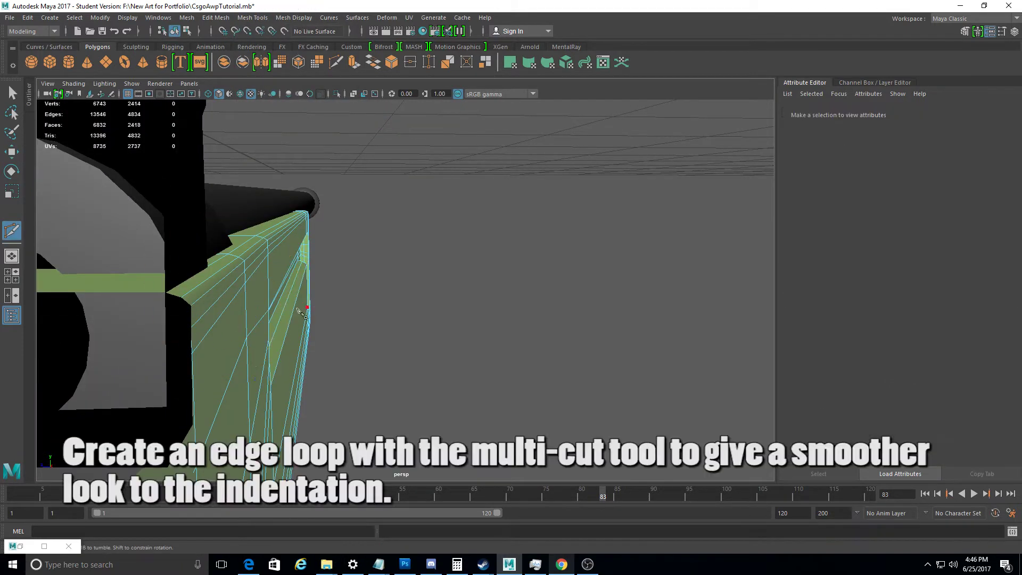
pyautogui.moveTo(302, 262)
pyautogui.keyDown('alt'); pyautogui.mouseDown()
pyautogui.moveTo(113, 311)
pyautogui.moveTo(2, 145)
pyautogui.mouseUp(); pyautogui.keyUp('alt')
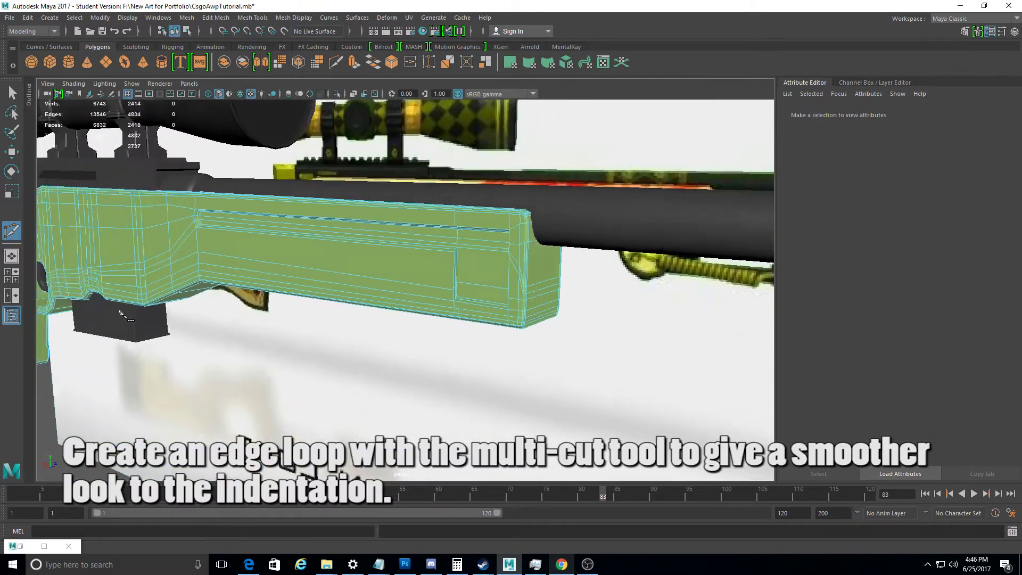
# Select the upper and lower face strips inside the indentation
pyautogui.click(10, 150)
pyautogui.keyDown('alt'); pyautogui.moveTo(176, 266); pyautogui.dragTo(210, 250); pyautogui.keyUp('alt')
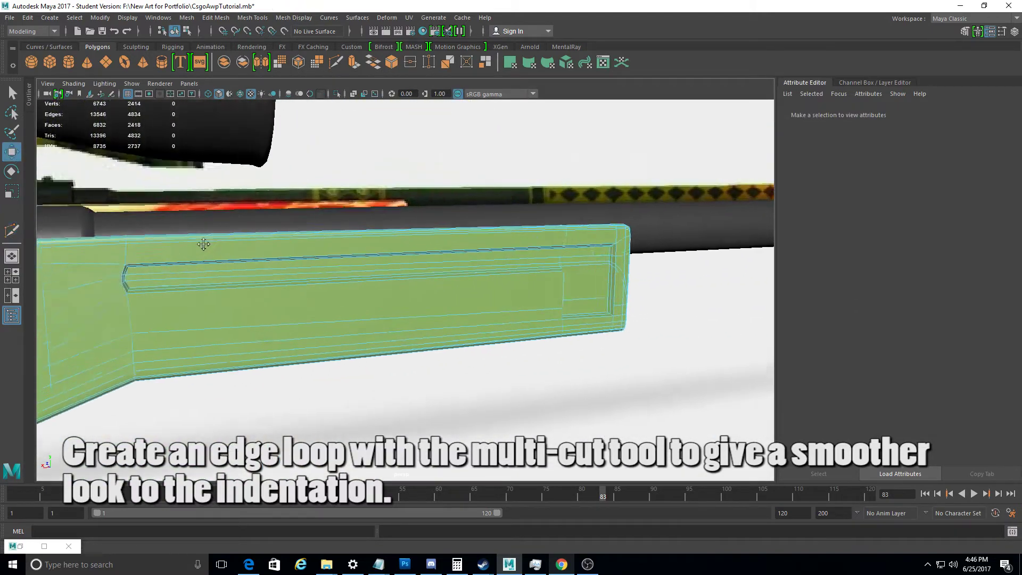
pyautogui.moveTo(176, 251); pyautogui.dragTo(178, 283, button='right')
pyautogui.click(176, 251)
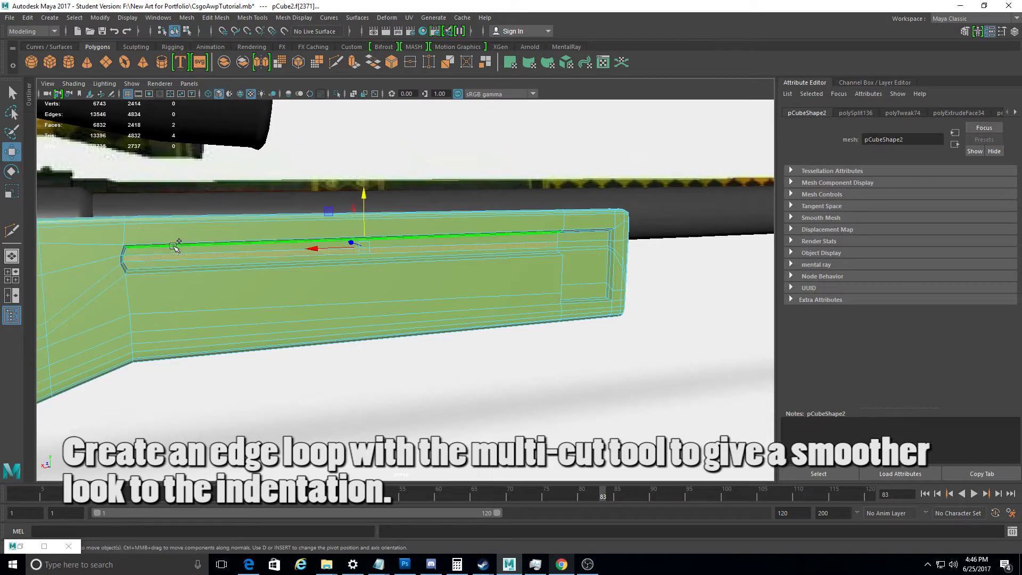
pyautogui.keyDown('shift'); pyautogui.click(150, 261); pyautogui.keyUp('shift')
pyautogui.keyDown('alt'); pyautogui.moveTo(150, 261); pyautogui.dragTo(237, 274); pyautogui.keyUp('alt')
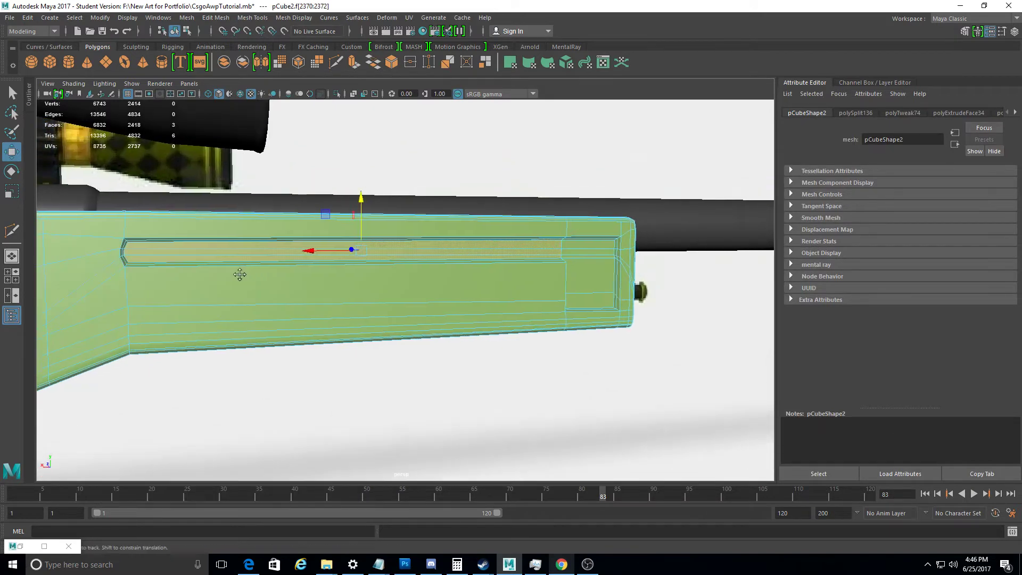
# Scale the recess's front-end faces uniformly, then switch to Move to adjust the end face
pyautogui.scroll(2, 422, 255)
pyautogui.keyDown('shift'); pyautogui.click(434, 235); pyautogui.keyUp('shift')
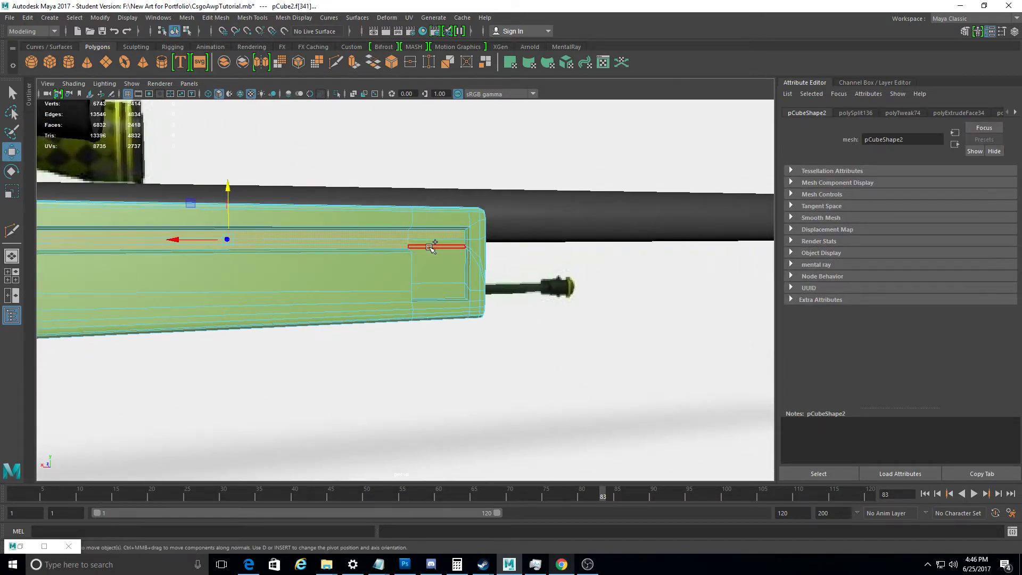
pyautogui.click(434, 236)
pyautogui.scroll(-3, 373, 250)
pyautogui.keyDown('alt'); pyautogui.moveTo(353, 257); pyautogui.dragTo(298, 224); pyautogui.keyUp('alt')
pyautogui.click(11, 190)
pyautogui.keyDown('alt'); pyautogui.moveTo(326, 178); pyautogui.dragTo(347, 256); pyautogui.keyUp('alt')
pyautogui.click(323, 252)
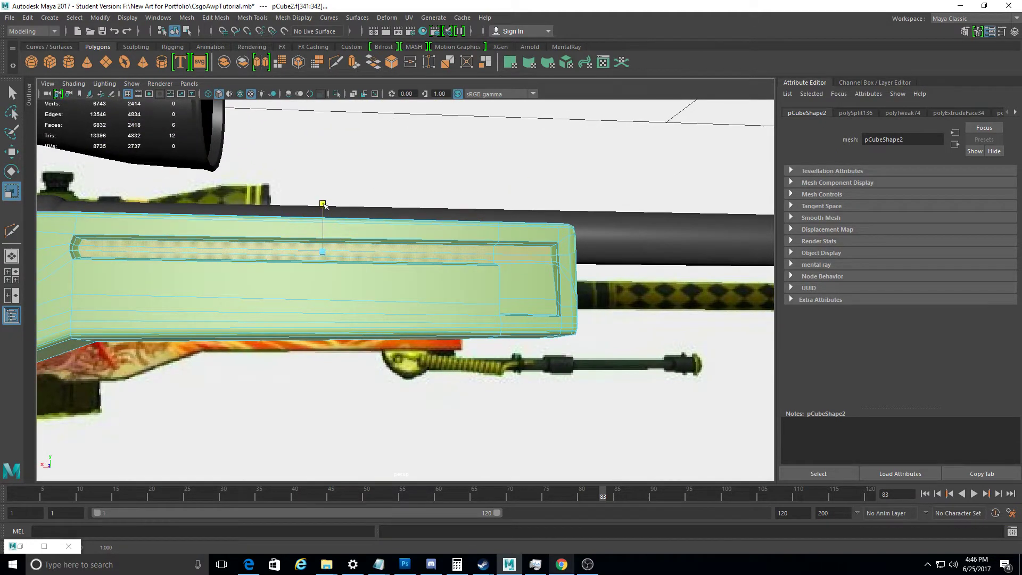
pyautogui.keyDown('alt'); pyautogui.moveTo(322, 204); pyautogui.dragTo(479, 277); pyautogui.keyUp('alt')
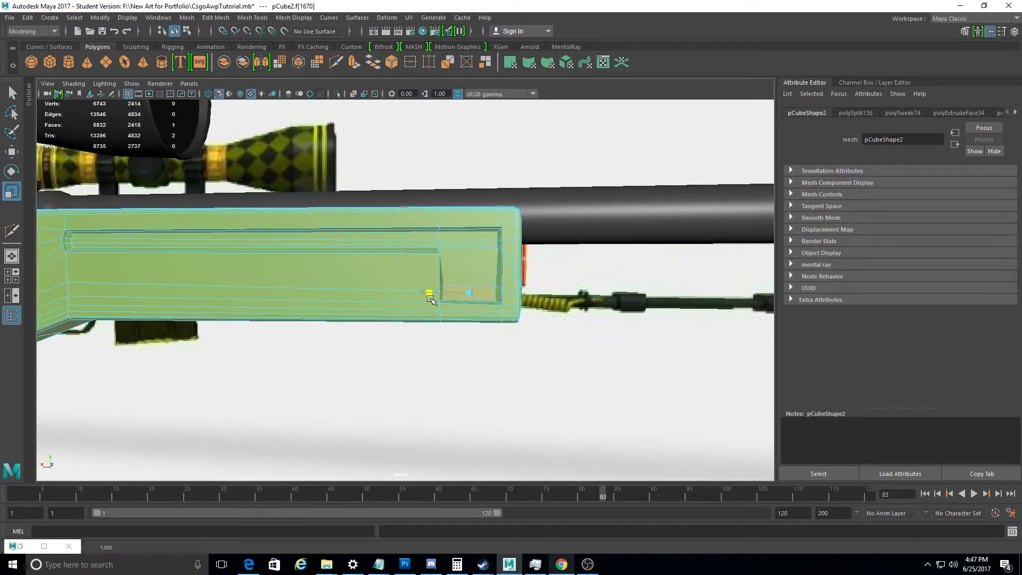
pyautogui.press('w')
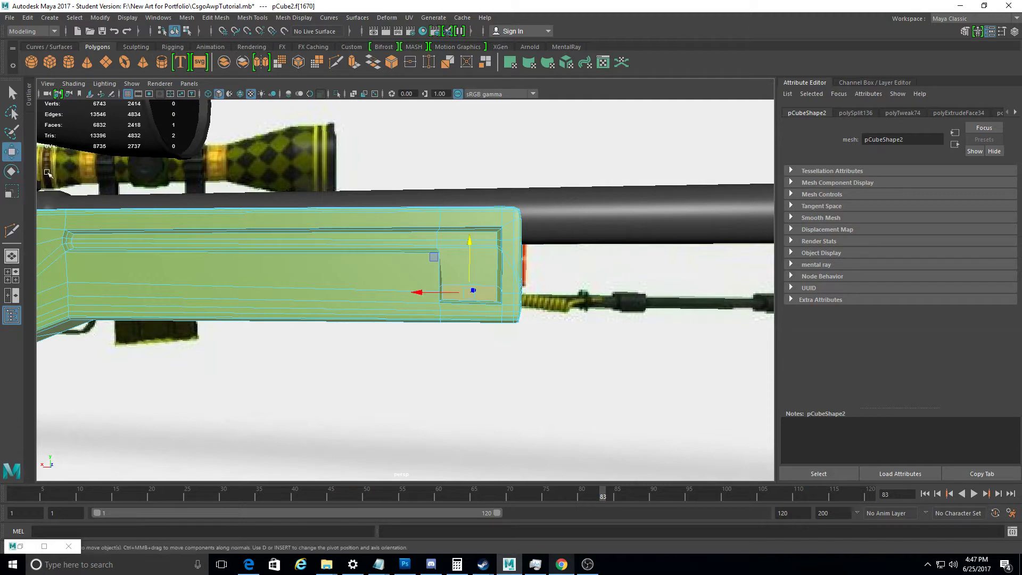
pyautogui.keyDown('alt'); pyautogui.moveTo(420, 292); pyautogui.dragTo(422, 315); pyautogui.keyUp('alt')
pyautogui.scroll(3, 476, 370)
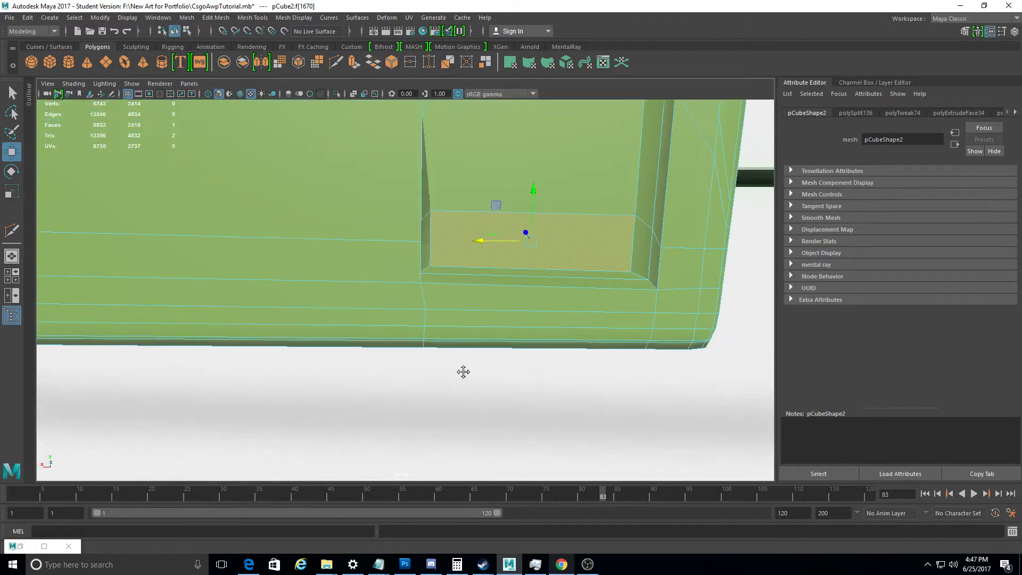
# Put the stock in vertex mode and slide the recess edge vertices slightly left along X
pyautogui.moveTo(477, 370)
pyautogui.keyDown('alt'); pyautogui.mouseDown()
pyautogui.moveTo(425, 171)
pyautogui.moveTo(442, 235)
pyautogui.mouseUp(); pyautogui.keyUp('alt')
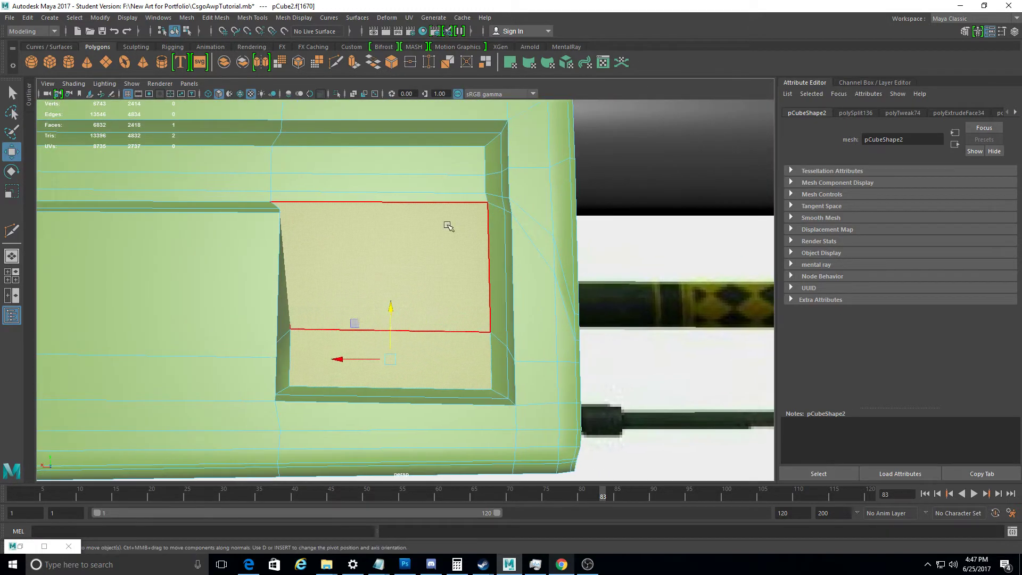
pyautogui.moveTo(460, 255); pyautogui.dragTo(413, 244, button='right')
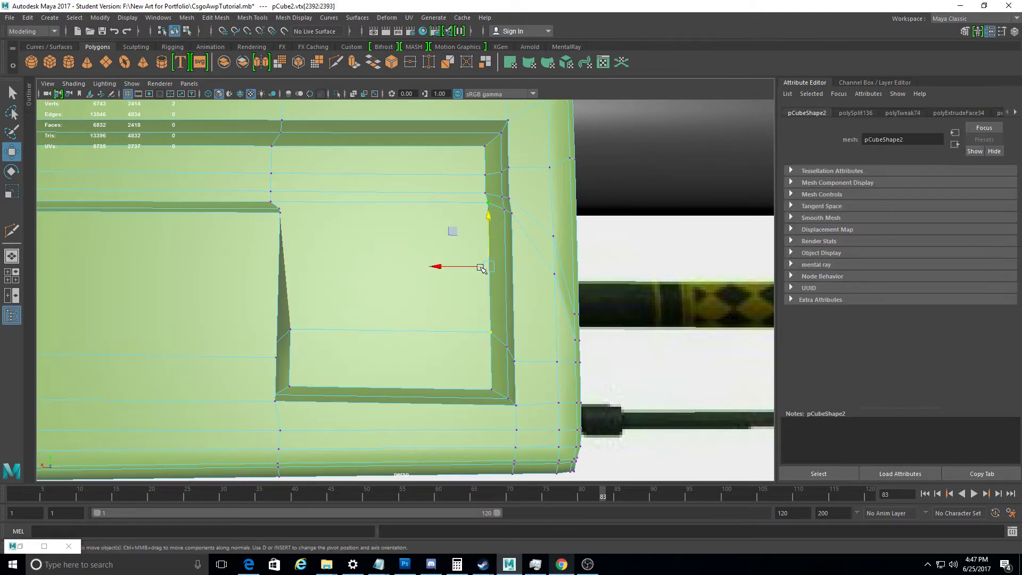
pyautogui.moveTo(440, 294); pyautogui.dragTo(438, 296)
pyautogui.moveTo(292, 229)
pyautogui.keyDown('alt'); pyautogui.mouseDown()
pyautogui.moveTo(394, 234)
pyautogui.moveTo(400, 270)
pyautogui.moveTo(375, 367)
pyautogui.moveTo(554, 332)
pyautogui.moveTo(500, 245)
pyautogui.mouseUp(); pyautogui.keyUp('alt')
pyautogui.click(377, 225)
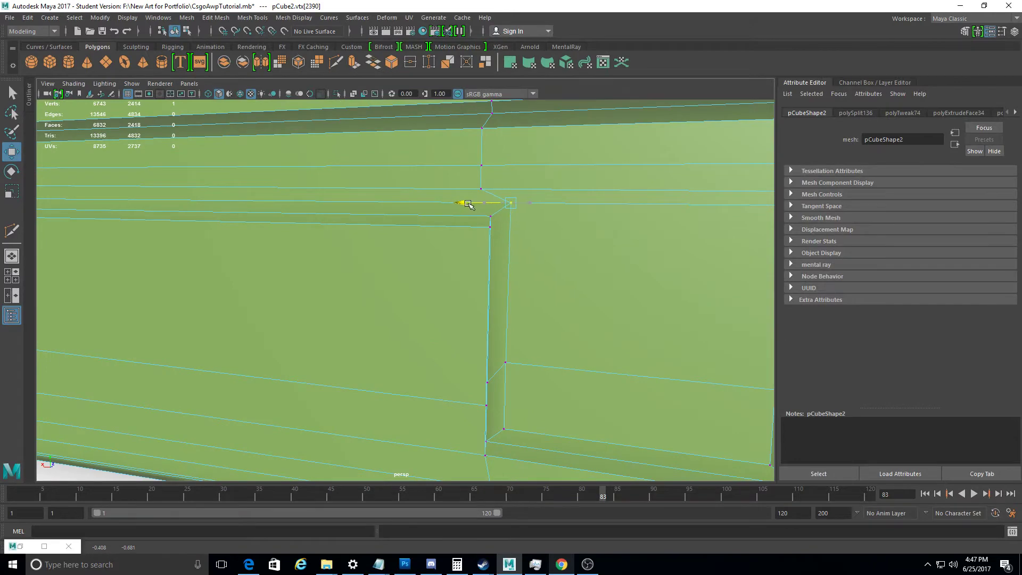
# Select and tidy the corner vertices along the recess's vertical edge
pyautogui.moveTo(469, 205)
pyautogui.keyDown('alt'); pyautogui.mouseDown()
pyautogui.moveTo(468, 251)
pyautogui.moveTo(416, 257)
pyautogui.mouseUp(); pyautogui.keyUp('alt')
pyautogui.click(416, 257)
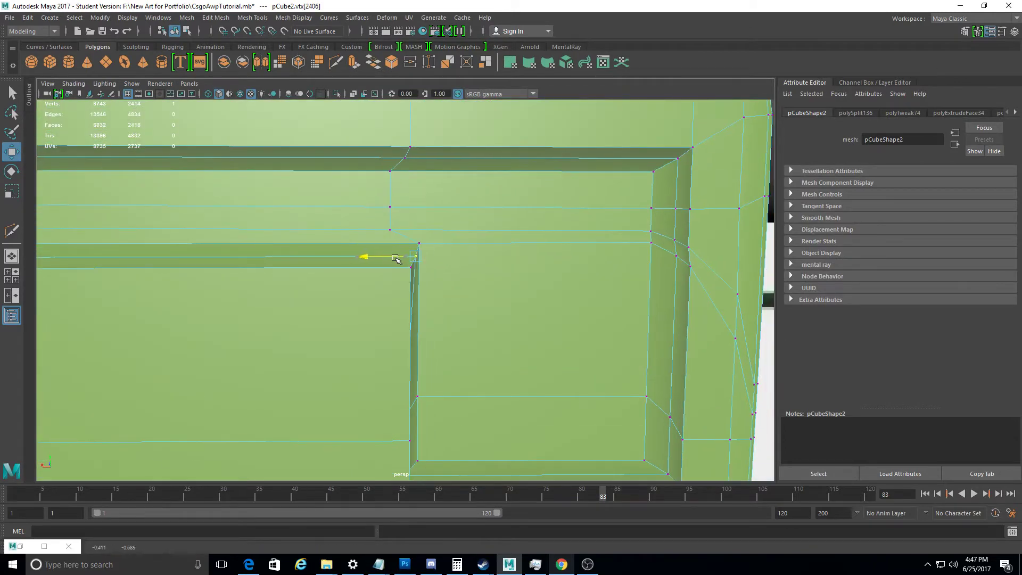
pyautogui.keyDown('alt'); pyautogui.moveTo(446, 314); pyautogui.dragTo(521, 386); pyautogui.keyUp('alt')
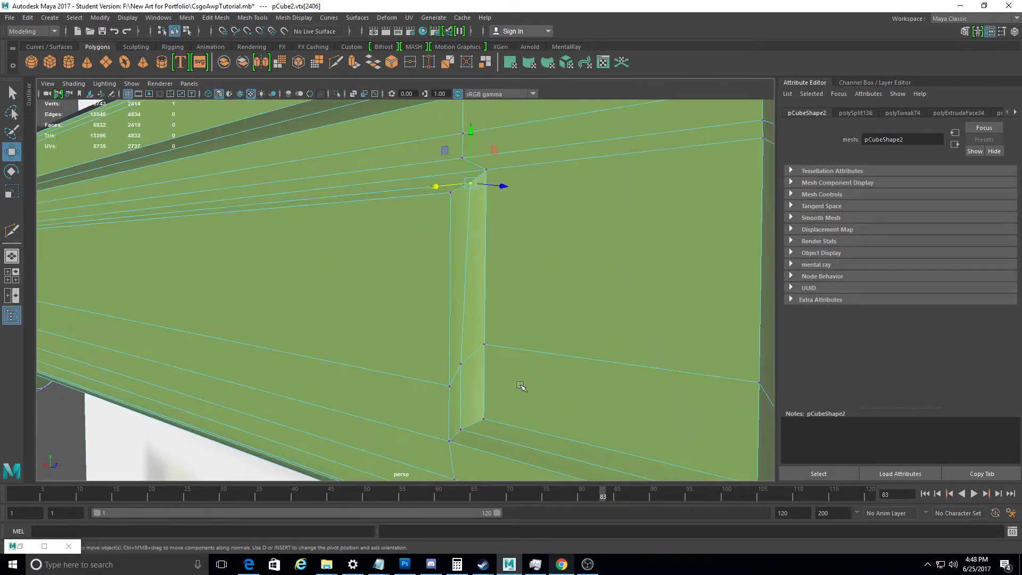
pyautogui.keyDown('shift'); pyautogui.click(475, 411); pyautogui.keyUp('shift')
pyautogui.moveTo(475, 411)
pyautogui.keyDown('alt'); pyautogui.mouseDown()
pyautogui.moveTo(484, 434)
pyautogui.moveTo(365, 365)
pyautogui.moveTo(376, 349)
pyautogui.mouseUp(); pyautogui.keyUp('alt')
pyautogui.moveTo(330, 398)
pyautogui.keyDown('alt'); pyautogui.mouseDown()
pyautogui.moveTo(313, 392)
pyautogui.moveTo(459, 362)
pyautogui.moveTo(424, 374)
pyautogui.moveTo(440, 361)
pyautogui.moveTo(418, 365)
pyautogui.mouseUp(); pyautogui.keyUp('alt')
pyautogui.keyDown('shift'); pyautogui.click(403, 369); pyautogui.keyUp('shift')
# Adjust the vertices at the recess frame corner so the bevelled rim lines up
pyautogui.moveTo(371, 261)
pyautogui.keyDown('alt'); pyautogui.mouseDown()
pyautogui.moveTo(642, 277)
pyautogui.moveTo(620, 281)
pyautogui.mouseUp(); pyautogui.keyUp('alt')
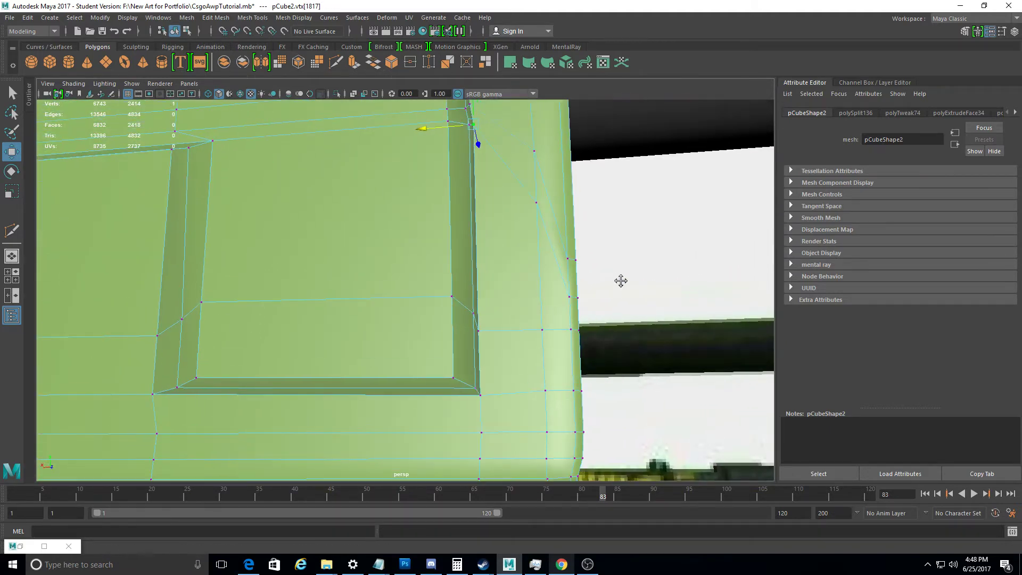
pyautogui.click(478, 382)
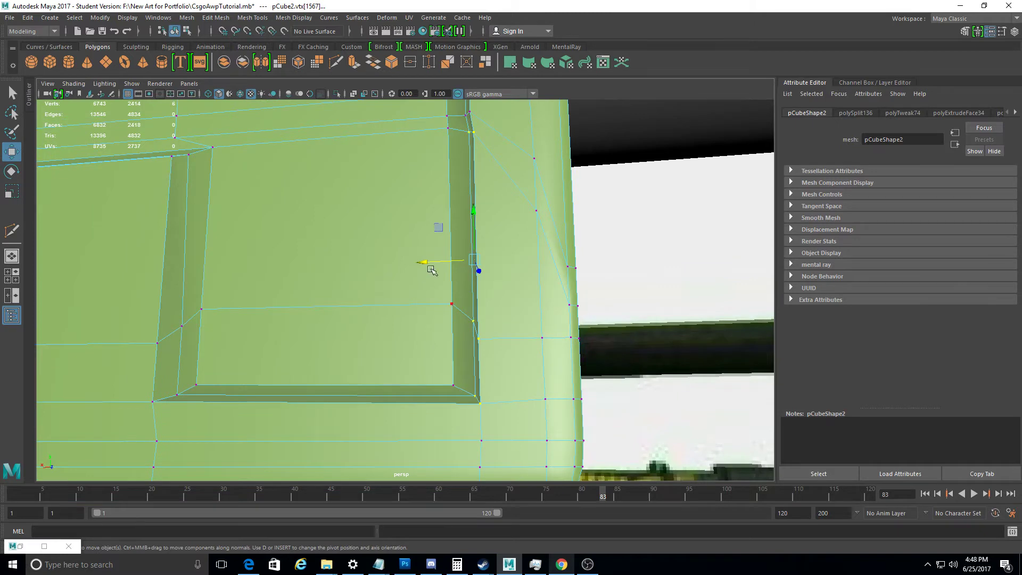
pyautogui.moveTo(424, 274)
pyautogui.keyDown('alt'); pyautogui.mouseDown()
pyautogui.moveTo(433, 315)
pyautogui.moveTo(383, 334)
pyautogui.mouseUp(); pyautogui.keyUp('alt')
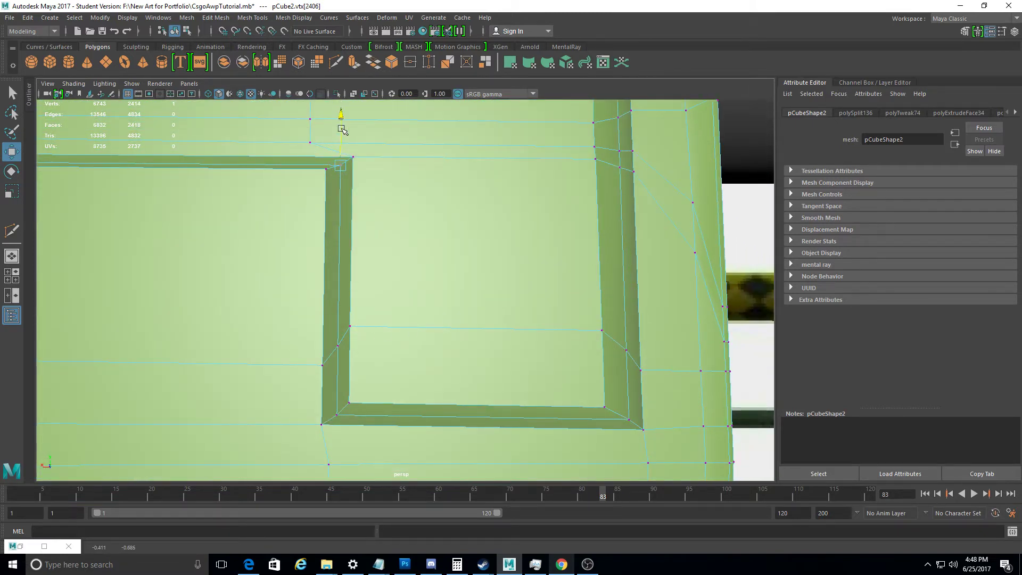
pyautogui.scroll(-5, 341, 130)
pyautogui.moveTo(335, 179)
pyautogui.keyDown('alt'); pyautogui.mouseDown()
pyautogui.moveTo(441, 197)
pyautogui.moveTo(405, 234)
pyautogui.moveTo(232, 224)
pyautogui.moveTo(276, 244)
pyautogui.mouseUp(); pyautogui.keyUp('alt')
pyautogui.keyDown('alt'); pyautogui.moveTo(501, 232); pyautogui.dragTo(579, 285); pyautogui.keyUp('alt')
# Leave vertex editing and orbit around the whole rifle to review the recess
pyautogui.press('F8')
pyautogui.click(577, 244)
pyautogui.moveTo(577, 243)
pyautogui.keyDown('alt'); pyautogui.mouseDown()
pyautogui.moveTo(520, 327)
pyautogui.moveTo(456, 315)
pyautogui.moveTo(433, 109)
pyautogui.mouseUp(); pyautogui.keyUp('alt')
pyautogui.keyDown('alt'); pyautogui.moveTo(434, 110); pyautogui.dragTo(589, 258, button='middle'); pyautogui.keyUp('alt')
pyautogui.moveTo(589, 257)
pyautogui.keyDown('alt'); pyautogui.mouseDown()
pyautogui.moveTo(611, 278)
pyautogui.moveTo(511, 276)
pyautogui.mouseUp(); pyautogui.keyUp('alt')
pyautogui.scroll(2, 583, 365)
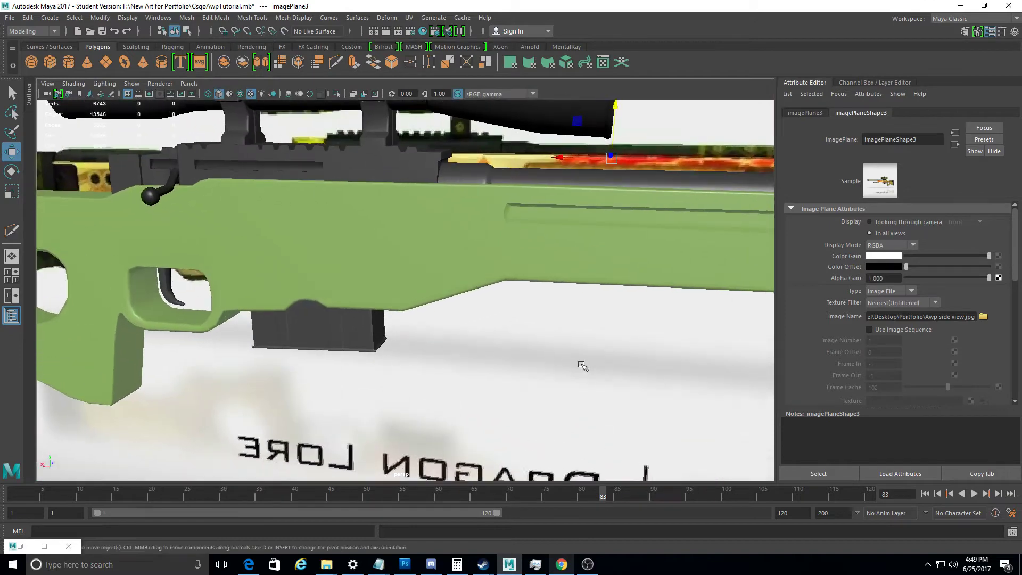
# Select the green stock (pCube2) and commit the new edge loop at the recess's rear end
pyautogui.scroll(2, 549, 404)
pyautogui.scroll(2, 477, 369)
pyautogui.scroll(2, 489, 398)
pyautogui.click(490, 398)
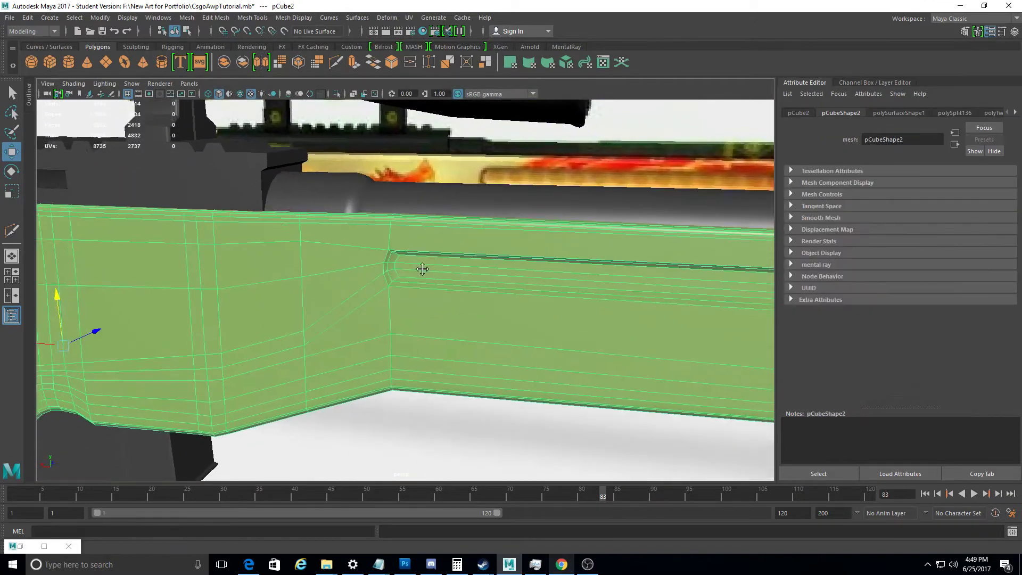
pyautogui.scroll(2, 440, 263)
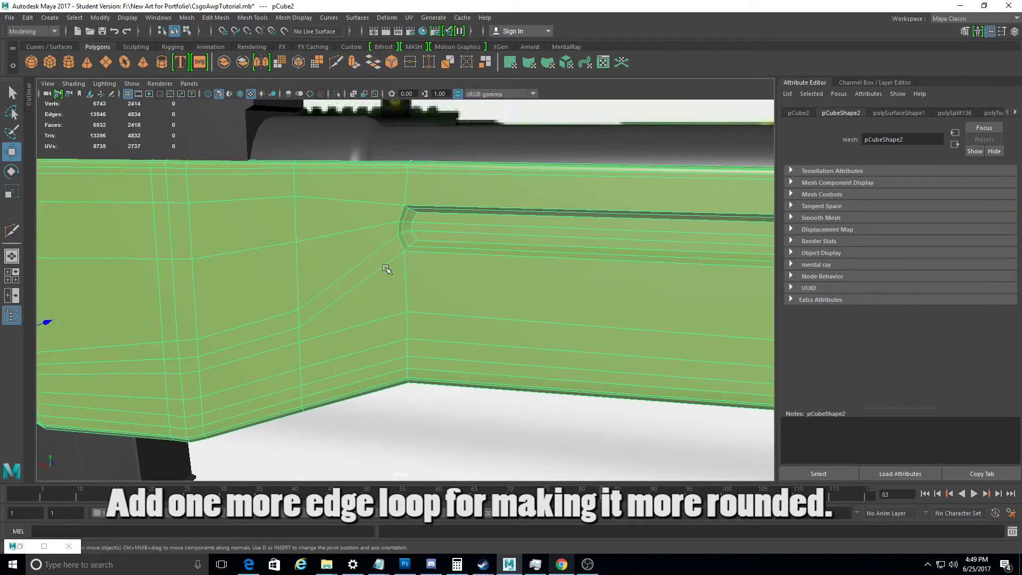
pyautogui.press('Return')
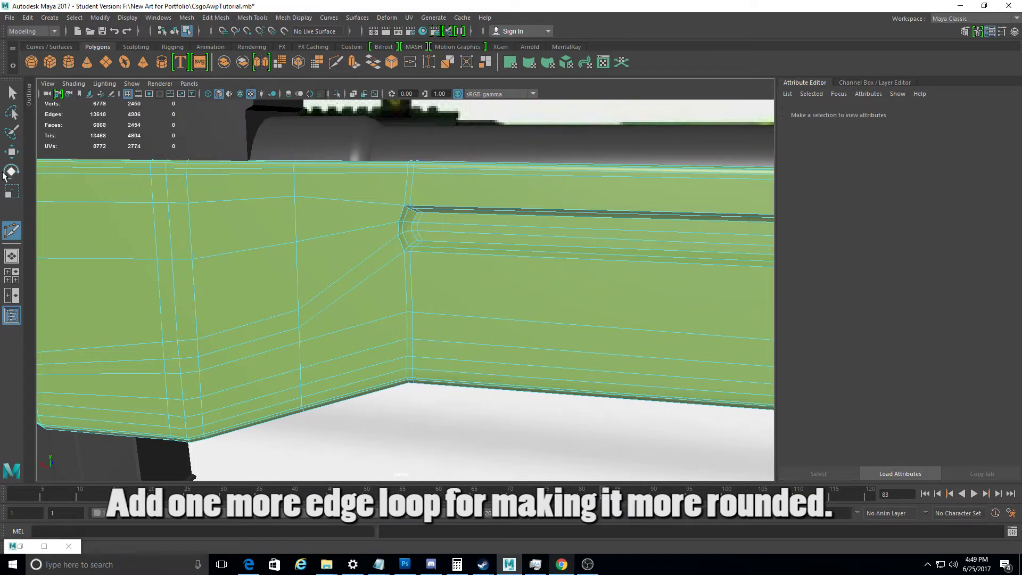
# Scale the recess's rear-end vertices to round off that end
pyautogui.press('F9')
pyautogui.click(410, 249)
pyautogui.moveTo(417, 244)
pyautogui.keyDown('alt'); pyautogui.mouseDown()
pyautogui.moveTo(297, 285)
pyautogui.moveTo(428, 285)
pyautogui.moveTo(394, 221)
pyautogui.mouseUp(); pyautogui.keyUp('alt')
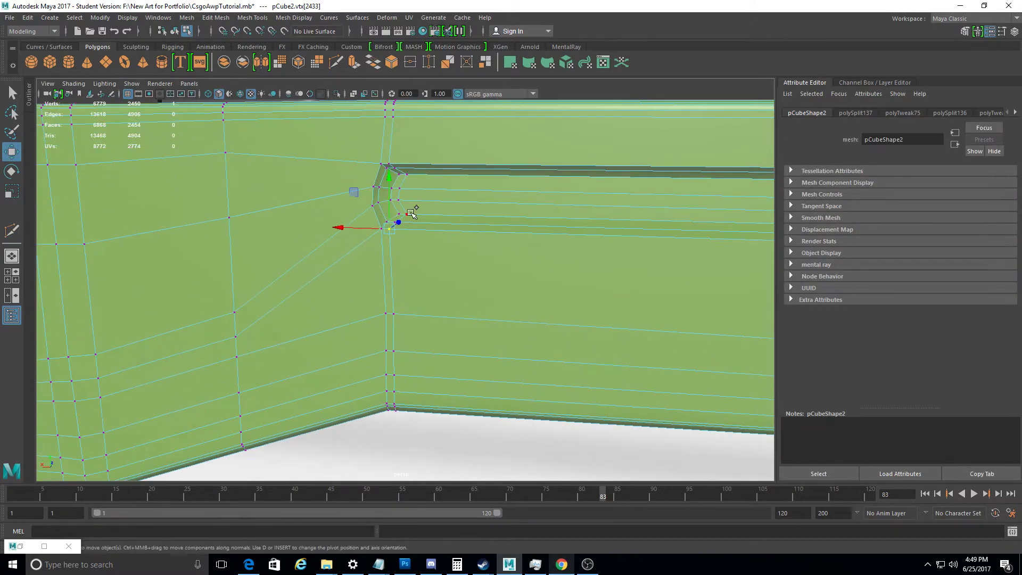
pyautogui.keyDown('shift'); pyautogui.moveTo(422, 177); pyautogui.dragTo(407, 161); pyautogui.keyUp('shift')
pyautogui.press('r')
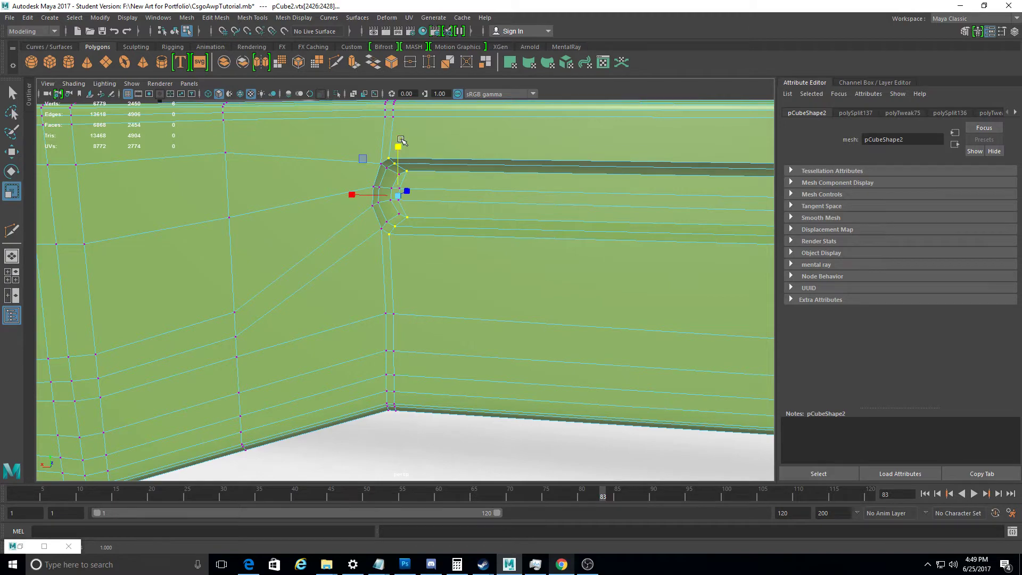
pyautogui.moveTo(400, 140); pyautogui.dragTo(486, 159, button='right')
pyautogui.moveTo(486, 160)
pyautogui.keyDown('alt'); pyautogui.mouseDown()
pyautogui.moveTo(540, 273)
pyautogui.moveTo(456, 267)
pyautogui.mouseUp(); pyautogui.keyUp('alt')
pyautogui.click(456, 263)
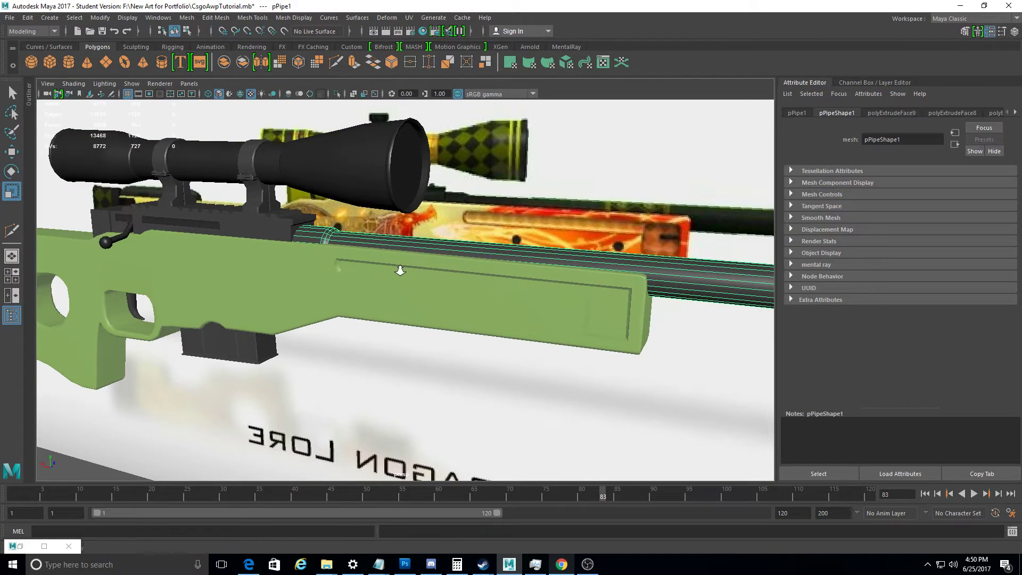
# Select the full edge loop along the green stock's top ridge in edge mode
pyautogui.click(399, 270)
pyautogui.rightClick(346, 201)
pyautogui.scroll(2, 353, 205)
pyautogui.scroll(3, 340, 230)
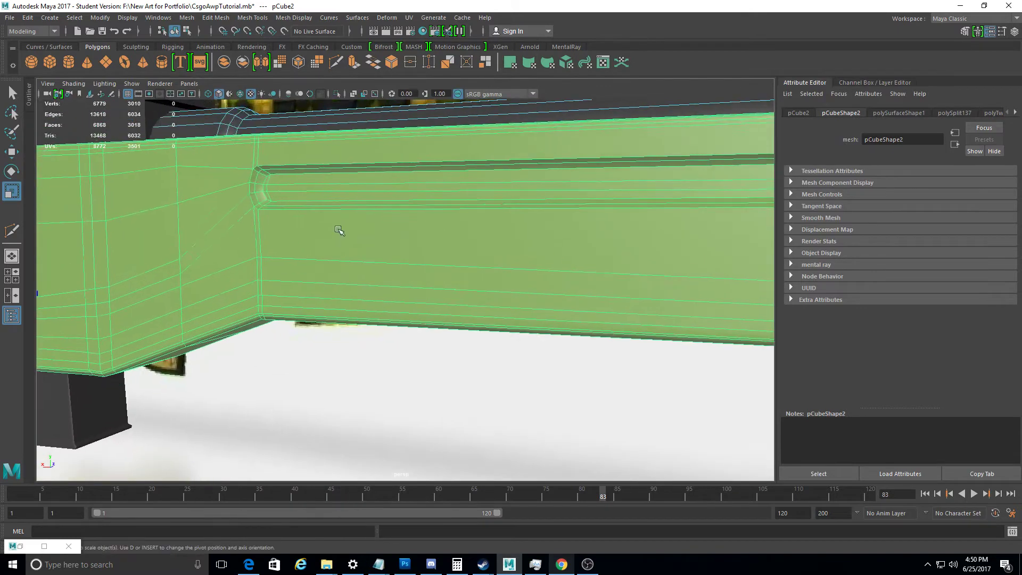
pyautogui.keyDown('alt'); pyautogui.moveTo(339, 230); pyautogui.dragTo(313, 148); pyautogui.keyUp('alt')
pyautogui.moveTo(313, 149); pyautogui.dragTo(283, 156, button='right')
pyautogui.click(152, 167)
pyautogui.click(248, 145)
pyautogui.doubleClick(298, 185)
pyautogui.moveTo(298, 186)
pyautogui.keyDown('alt'); pyautogui.mouseDown()
pyautogui.moveTo(531, 201)
pyautogui.moveTo(445, 199)
pyautogui.moveTo(339, 240)
pyautogui.moveTo(431, 235)
pyautogui.moveTo(304, 229)
pyautogui.moveTo(368, 266)
pyautogui.mouseUp(); pyautogui.keyUp('alt')
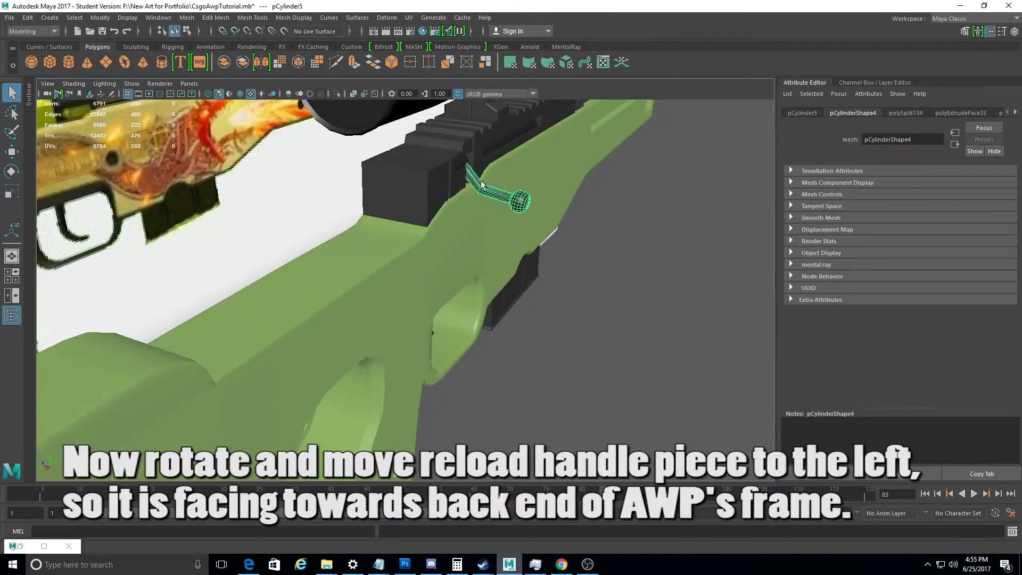
pyautogui.keyDown('alt'); pyautogui.moveTo(481, 183); pyautogui.dragTo(369, 221); pyautogui.keyUp('alt')
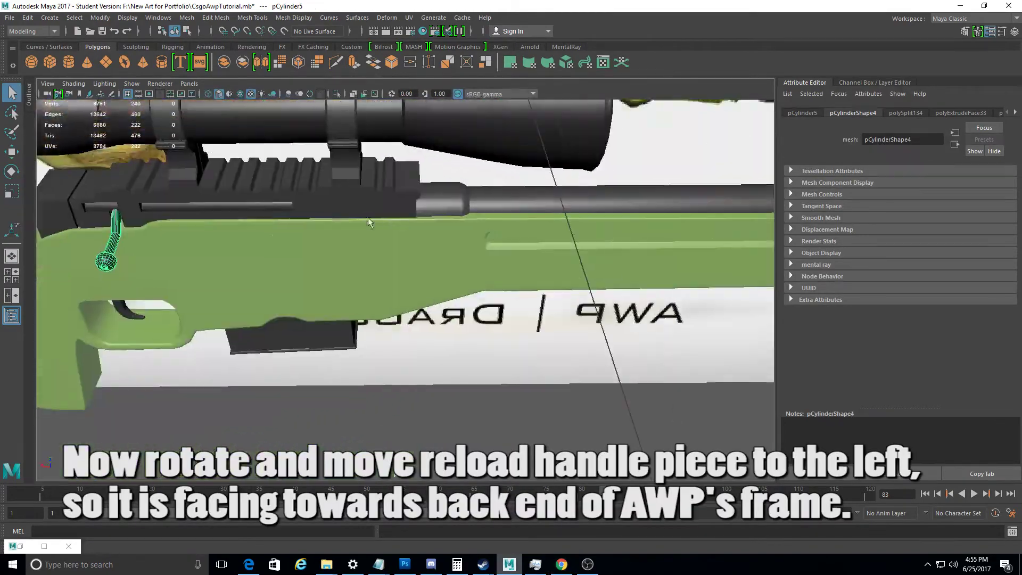
# Move the reload handle into position, checking its placement from several angles
pyautogui.keyDown('alt'); pyautogui.moveTo(437, 414); pyautogui.dragTo(371, 285); pyautogui.keyUp('alt')
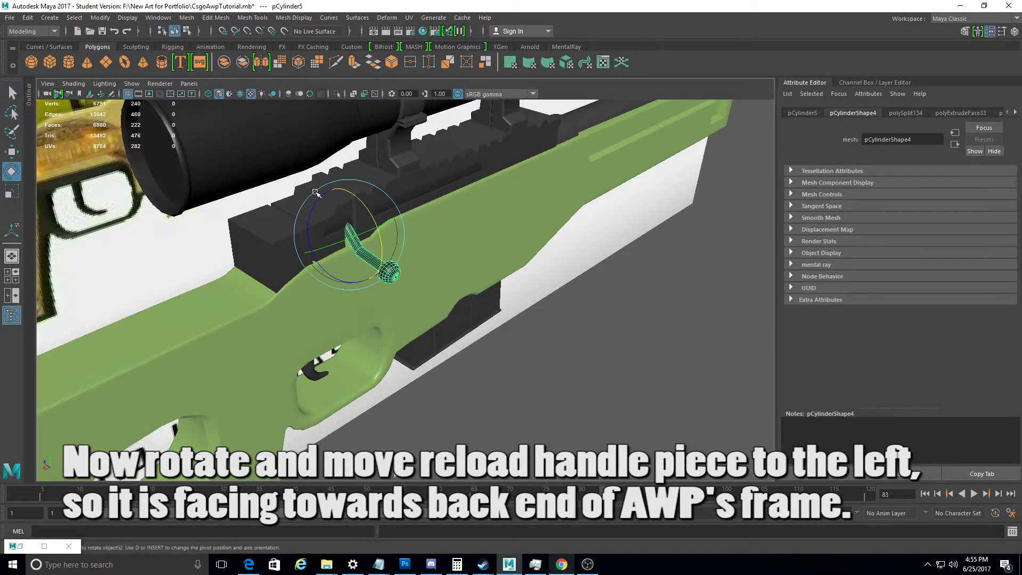
pyautogui.keyDown('alt'); pyautogui.moveTo(307, 222); pyautogui.dragTo(201, 256); pyautogui.keyUp('alt')
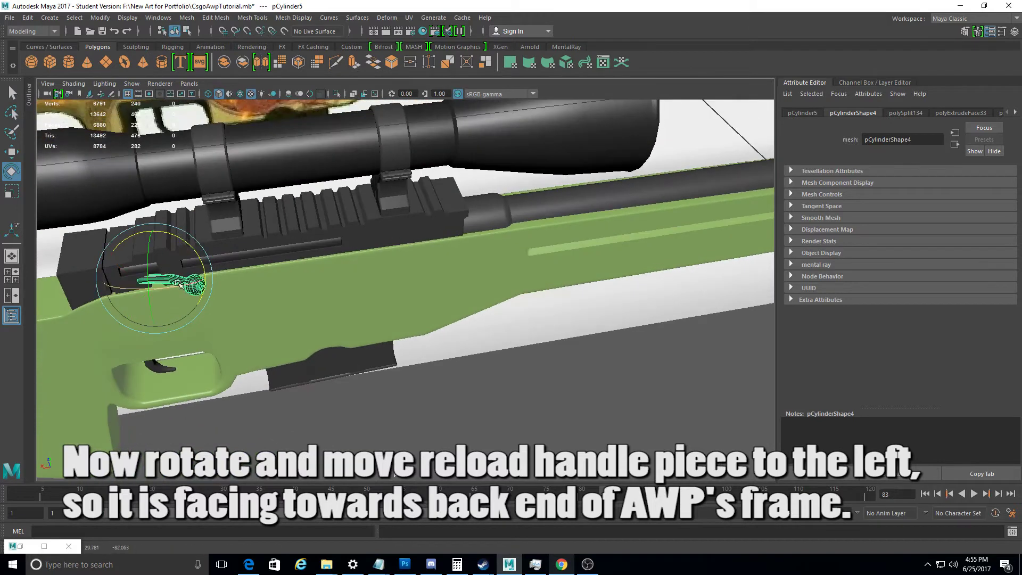
pyautogui.keyDown('alt'); pyautogui.moveTo(139, 298); pyautogui.dragTo(170, 190); pyautogui.keyUp('alt')
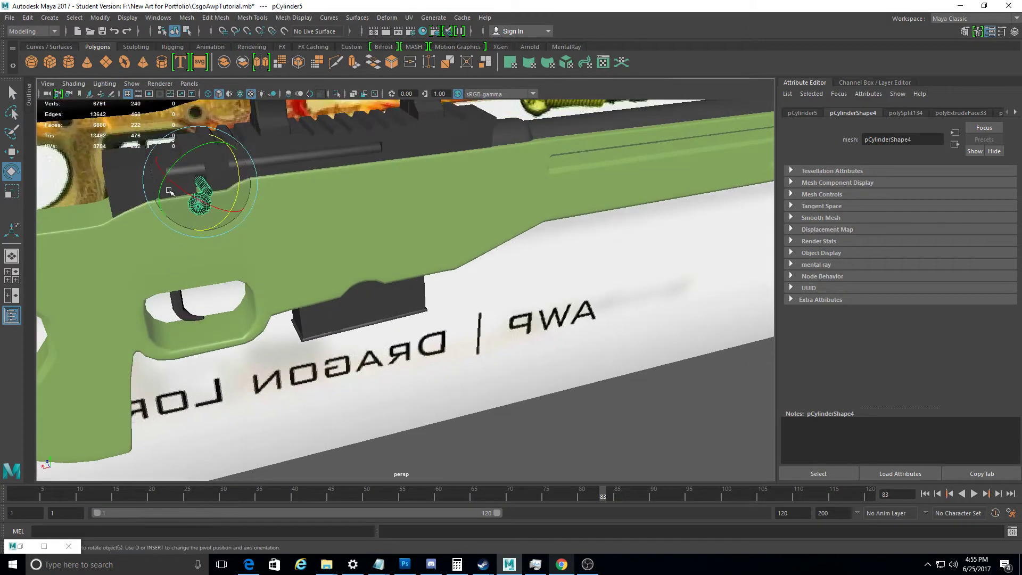
pyautogui.moveTo(207, 182)
pyautogui.keyDown('alt'); pyautogui.mouseDown()
pyautogui.moveTo(181, 175)
pyautogui.moveTo(166, 142)
pyautogui.mouseUp(); pyautogui.keyUp('alt')
pyautogui.press('w')
pyautogui.moveTo(166, 142)
pyautogui.keyDown('alt'); pyautogui.mouseDown()
pyautogui.moveTo(337, 324)
pyautogui.moveTo(297, 227)
pyautogui.moveTo(330, 235)
pyautogui.moveTo(292, 258)
pyautogui.moveTo(31, 179)
pyautogui.mouseUp(); pyautogui.keyUp('alt')
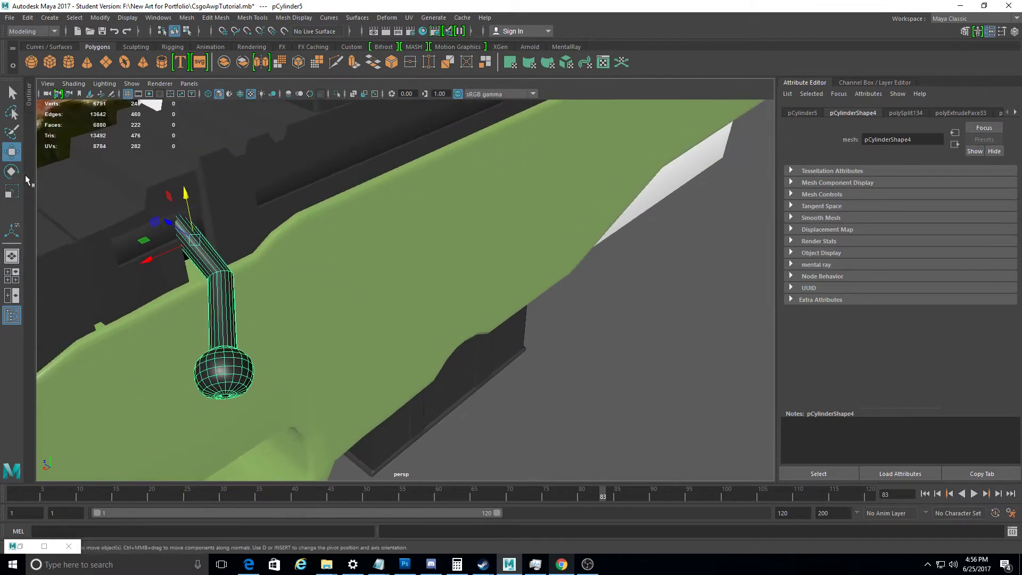
pyautogui.moveTo(175, 274)
pyautogui.keyDown('alt'); pyautogui.mouseDown()
pyautogui.moveTo(224, 267)
pyautogui.moveTo(194, 310)
pyautogui.moveTo(94, 358)
pyautogui.moveTo(226, 278)
pyautogui.moveTo(328, 318)
pyautogui.mouseUp(); pyautogui.keyUp('alt')
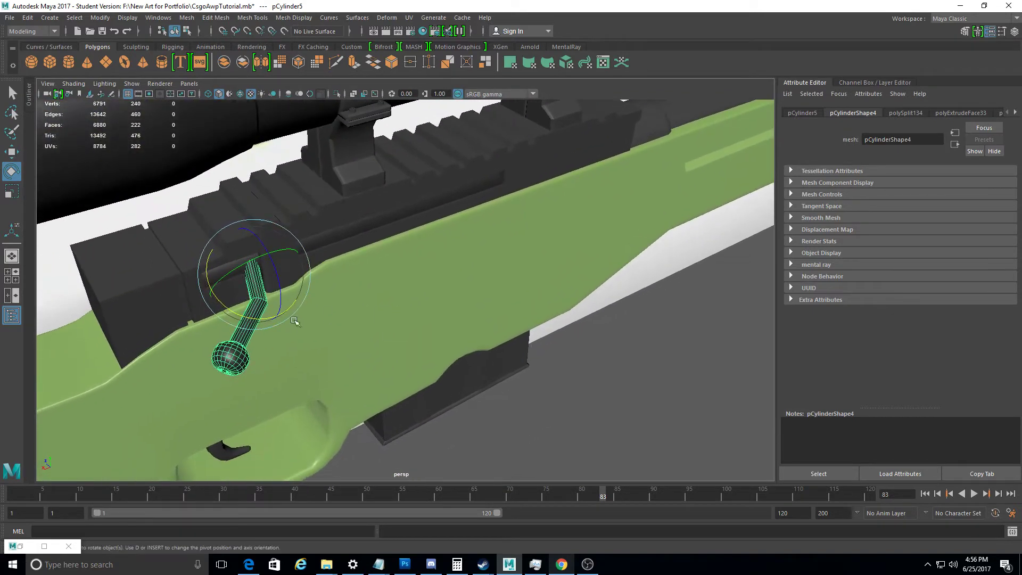
pyautogui.keyDown('alt'); pyautogui.moveTo(262, 317); pyautogui.dragTo(263, 315); pyautogui.keyUp('alt')
pyautogui.keyDown('alt'); pyautogui.moveTo(274, 202); pyautogui.dragTo(456, 176); pyautogui.keyUp('alt')
pyautogui.moveTo(536, 135)
pyautogui.keyDown('alt'); pyautogui.mouseDown()
pyautogui.moveTo(525, 160)
pyautogui.moveTo(410, 173)
pyautogui.mouseUp(); pyautogui.keyUp('alt')
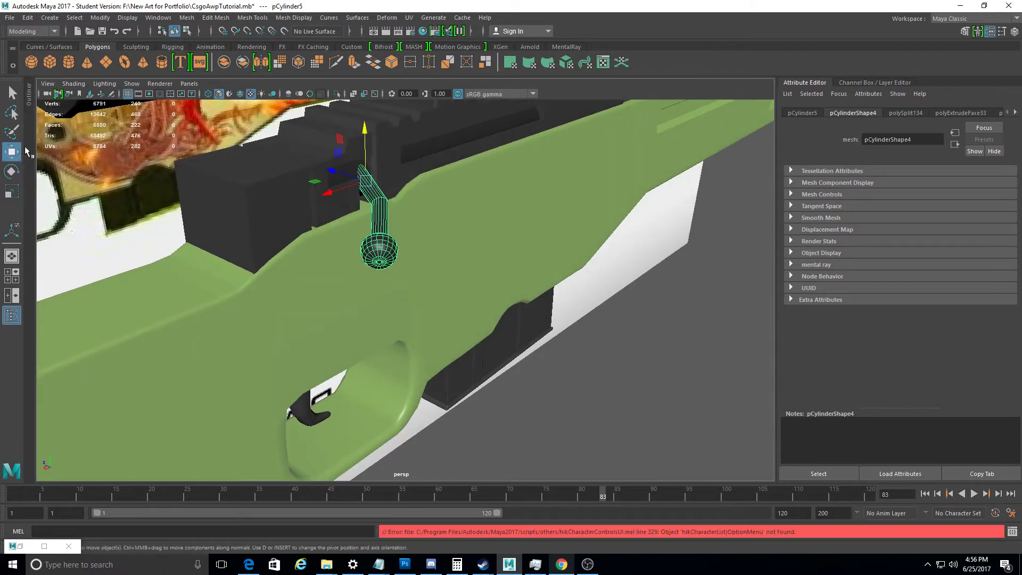
pyautogui.moveTo(368, 136)
pyautogui.keyDown('alt'); pyautogui.mouseDown()
pyautogui.moveTo(430, 163)
pyautogui.moveTo(373, 176)
pyautogui.mouseUp(); pyautogui.keyUp('alt')
# Rotate the reload handle so it angles down toward the rifle frame's back end
pyautogui.press('e')
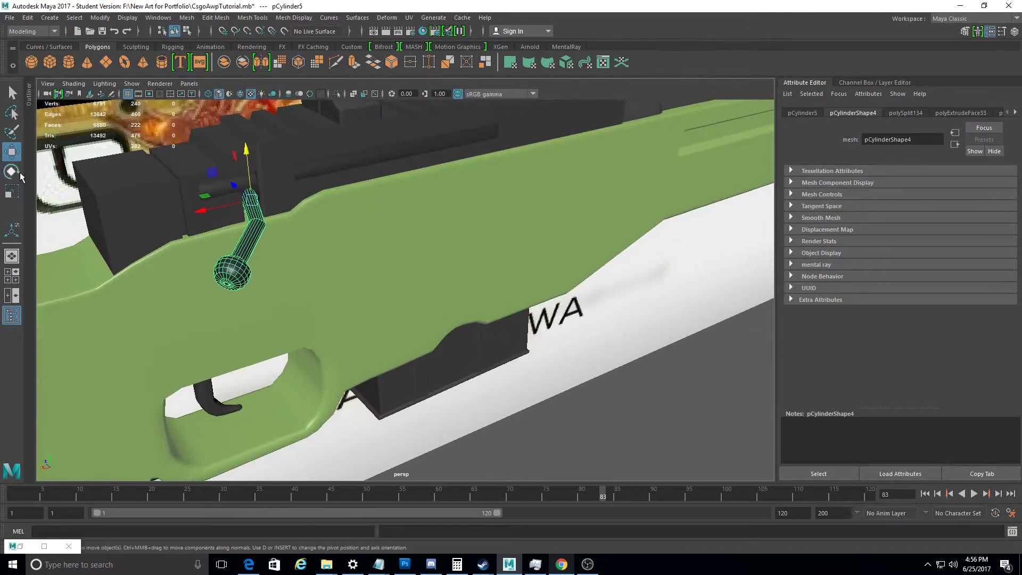
pyautogui.moveTo(250, 187)
pyautogui.keyDown('alt'); pyautogui.mouseDown()
pyautogui.moveTo(285, 192)
pyautogui.moveTo(474, 170)
pyautogui.mouseUp(); pyautogui.keyUp('alt')
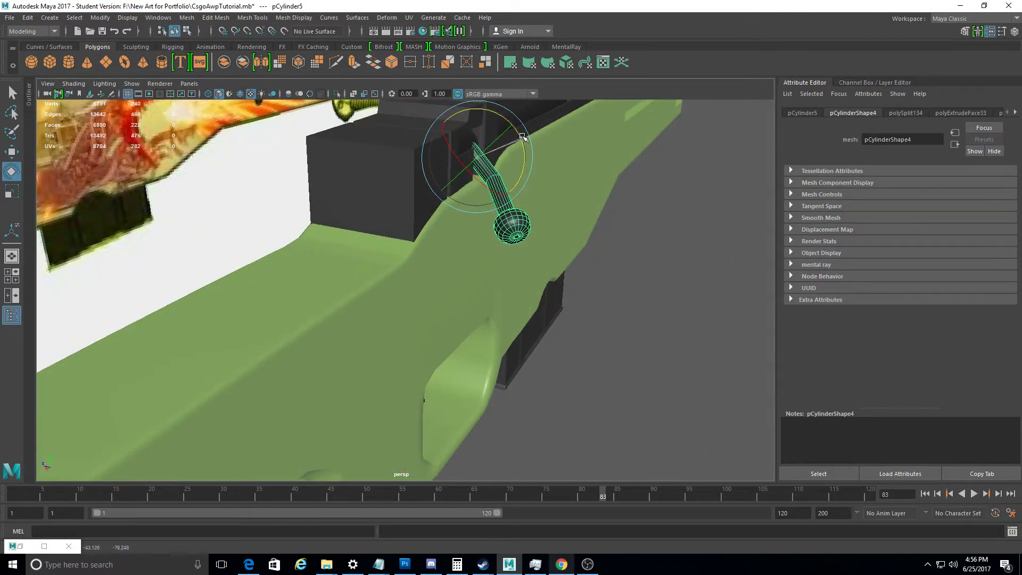
pyautogui.click(627, 251)
pyautogui.keyDown('alt'); pyautogui.moveTo(627, 251); pyautogui.dragTo(542, 260); pyautogui.keyUp('alt')
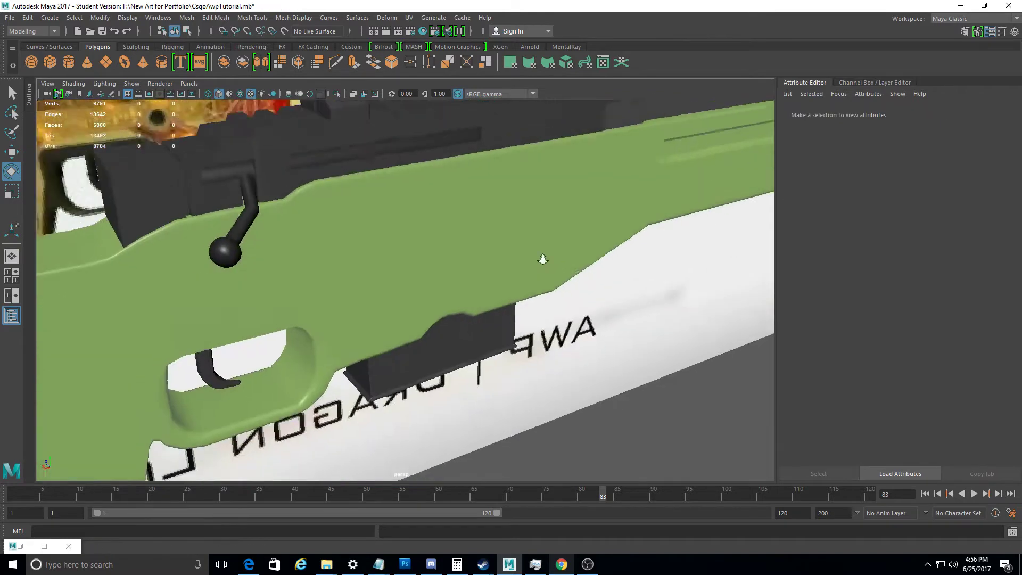
pyautogui.keyDown('alt'); pyautogui.moveTo(543, 259); pyautogui.dragTo(551, 200, button='right'); pyautogui.keyUp('alt')
pyautogui.moveTo(552, 201)
pyautogui.keyDown('alt'); pyautogui.mouseDown()
pyautogui.moveTo(545, 246)
pyautogui.moveTo(570, 274)
pyautogui.moveTo(576, 380)
pyautogui.mouseUp(); pyautogui.keyUp('alt')
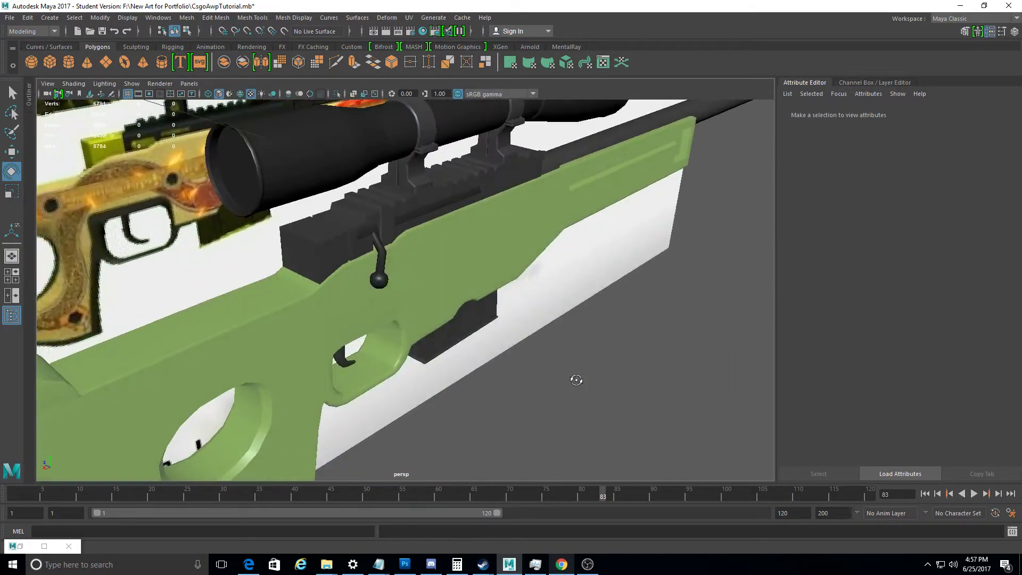
pyautogui.scroll(5, 424, 310)
pyautogui.keyDown('alt'); pyautogui.moveTo(424, 311); pyautogui.dragTo(411, 319); pyautogui.keyUp('alt')
pyautogui.scroll(-3, 410, 319)
pyautogui.click(314, 324)
pyautogui.keyDown('alt'); pyautogui.moveTo(315, 324); pyautogui.dragTo(420, 207); pyautogui.keyUp('alt')
pyautogui.keyDown('alt'); pyautogui.moveTo(420, 207); pyautogui.dragTo(440, 198, button='right'); pyautogui.keyUp('alt')
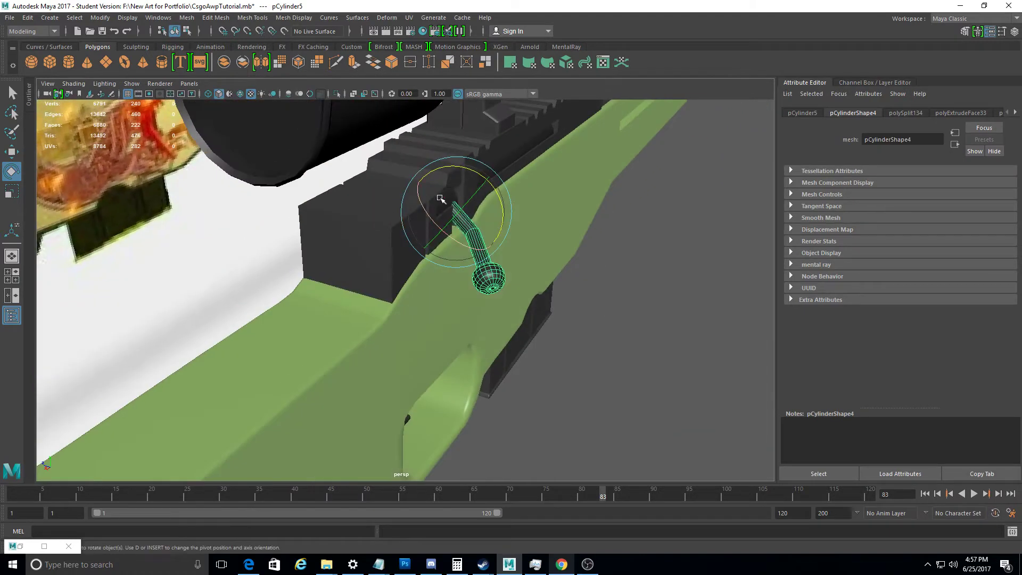
# Move the faces on the handle's ball end into place, then return to object mode
pyautogui.press('w')
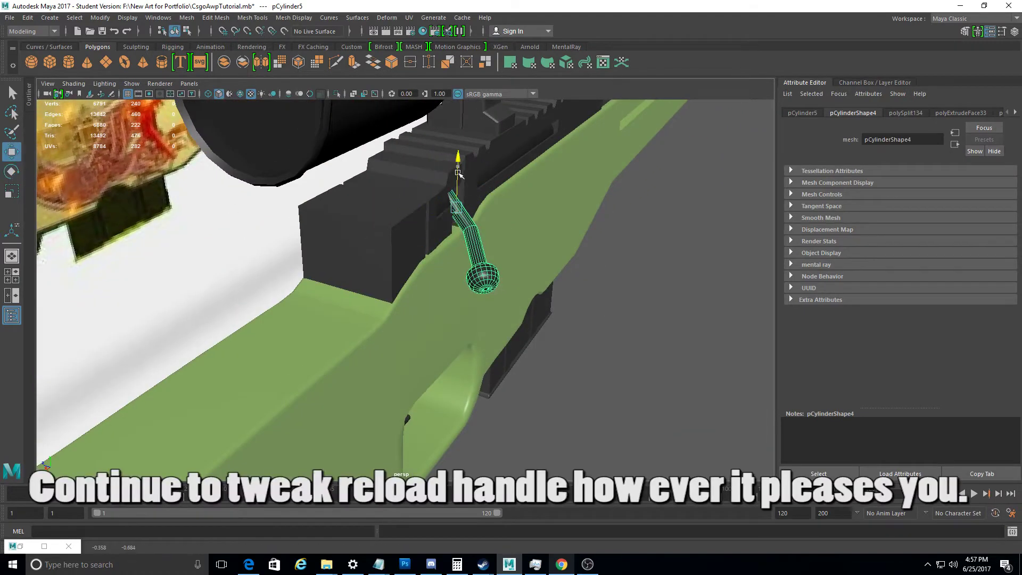
pyautogui.moveTo(457, 177)
pyautogui.keyDown('alt'); pyautogui.mouseDown()
pyautogui.moveTo(542, 211)
pyautogui.moveTo(598, 217)
pyautogui.moveTo(502, 270)
pyautogui.moveTo(486, 342)
pyautogui.moveTo(586, 352)
pyautogui.moveTo(554, 284)
pyautogui.mouseUp(); pyautogui.keyUp('alt')
pyautogui.rightClick(550, 267)
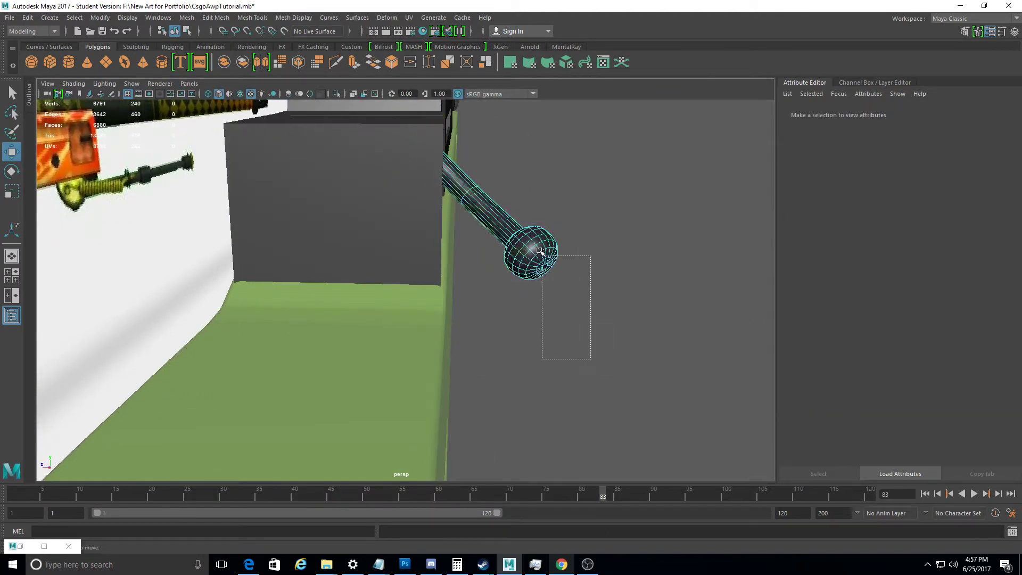
pyautogui.moveTo(494, 166)
pyautogui.mouseDown()
pyautogui.moveTo(512, 185)
pyautogui.moveTo(506, 164)
pyautogui.moveTo(218, 184)
pyautogui.moveTo(371, 154)
pyautogui.moveTo(532, 295)
pyautogui.mouseUp()
pyautogui.moveTo(412, 247); pyautogui.dragTo(452, 232, button='right')
pyautogui.moveTo(451, 232)
pyautogui.keyDown('alt'); pyautogui.mouseDown()
pyautogui.moveTo(520, 338)
pyautogui.moveTo(541, 344)
pyautogui.moveTo(137, 251)
pyautogui.moveTo(223, 231)
pyautogui.moveTo(224, 294)
pyautogui.moveTo(683, 288)
pyautogui.mouseUp(); pyautogui.keyUp('alt')
pyautogui.click(136, 251)
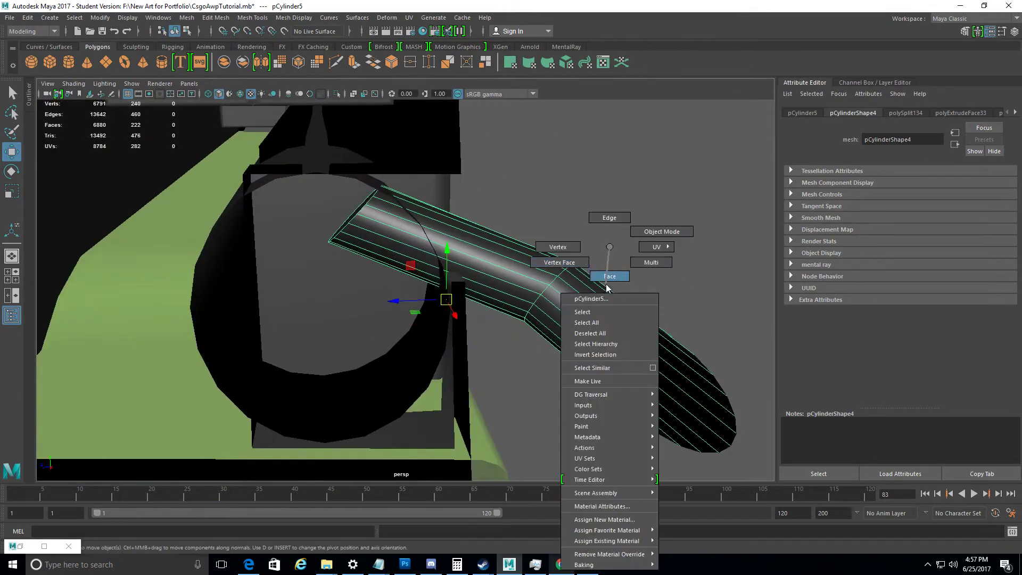
# Adjust a face on the handle shaft, then return the handle to object mode
pyautogui.moveTo(606, 264); pyautogui.dragTo(604, 282, button='right')
pyautogui.click(341, 234)
pyautogui.moveTo(340, 234)
pyautogui.keyDown('alt'); pyautogui.mouseDown()
pyautogui.moveTo(245, 293)
pyautogui.moveTo(151, 267)
pyautogui.mouseUp(); pyautogui.keyUp('alt')
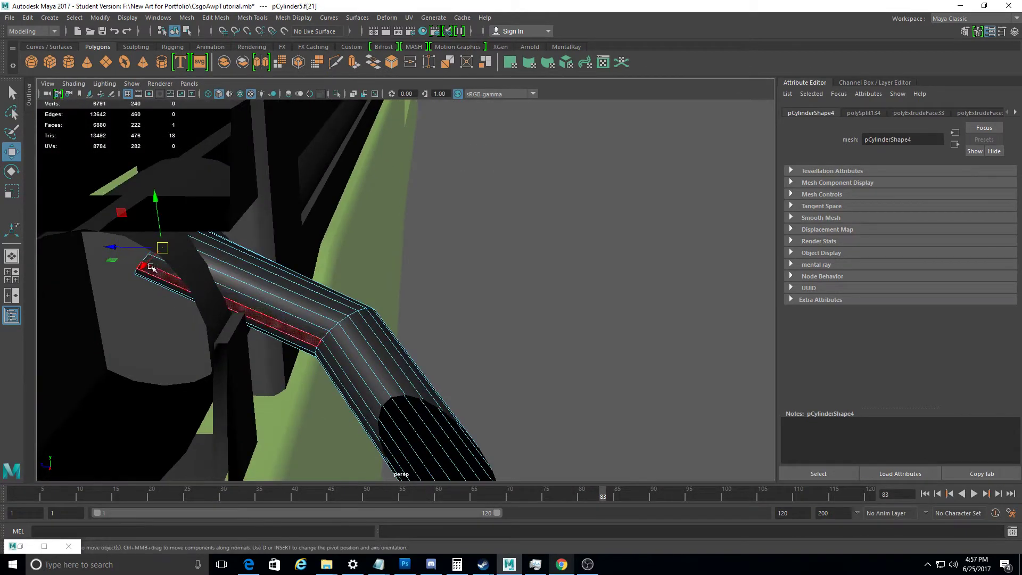
pyautogui.moveTo(158, 233)
pyautogui.keyDown('alt'); pyautogui.mouseDown()
pyautogui.moveTo(80, 223)
pyautogui.moveTo(301, 258)
pyautogui.moveTo(349, 173)
pyautogui.moveTo(305, 201)
pyautogui.mouseUp(); pyautogui.keyUp('alt')
pyautogui.moveTo(307, 328); pyautogui.dragTo(352, 239, button='right')
pyautogui.moveTo(352, 238)
pyautogui.keyDown('alt'); pyautogui.mouseDown()
pyautogui.moveTo(307, 248)
pyautogui.moveTo(299, 227)
pyautogui.moveTo(314, 260)
pyautogui.moveTo(280, 205)
pyautogui.mouseUp(); pyautogui.keyUp('alt')
# Rotate and move the handle so its shaft tucks against the dark receiver block
pyautogui.press('e')
pyautogui.press('w')
pyautogui.click(479, 319)
pyautogui.moveTo(479, 320)
pyautogui.keyDown('alt'); pyautogui.mouseDown()
pyautogui.moveTo(521, 339)
pyautogui.moveTo(373, 266)
pyautogui.mouseUp(); pyautogui.keyUp('alt')
pyautogui.click(263, 240)
pyautogui.keyDown('alt'); pyautogui.moveTo(264, 239); pyautogui.dragTo(333, 176); pyautogui.keyUp('alt')
pyautogui.keyDown('alt'); pyautogui.moveTo(494, 173); pyautogui.dragTo(501, 179); pyautogui.keyUp('alt')
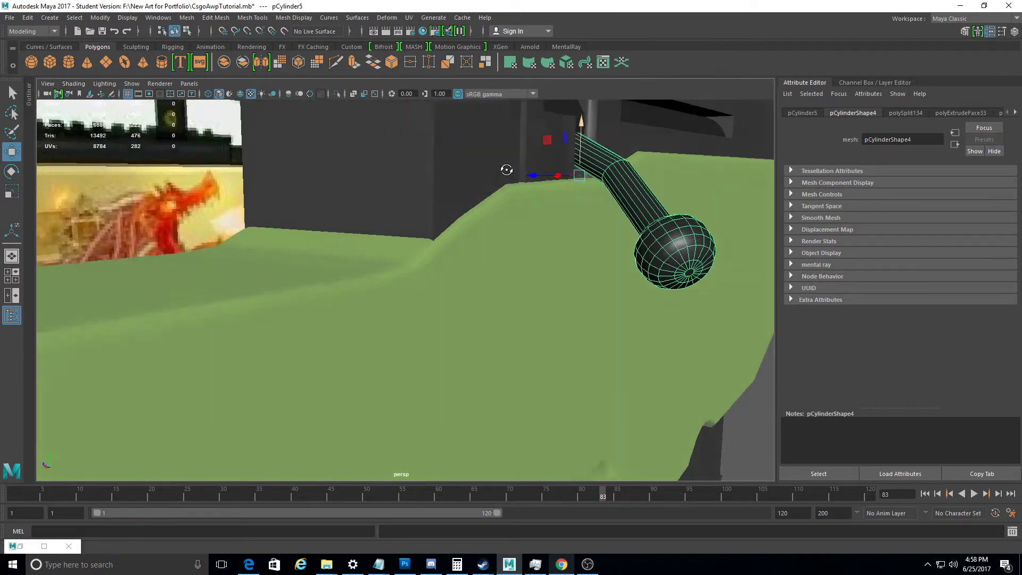
pyautogui.keyDown('alt'); pyautogui.moveTo(552, 211); pyautogui.dragTo(547, 206); pyautogui.keyUp('alt')
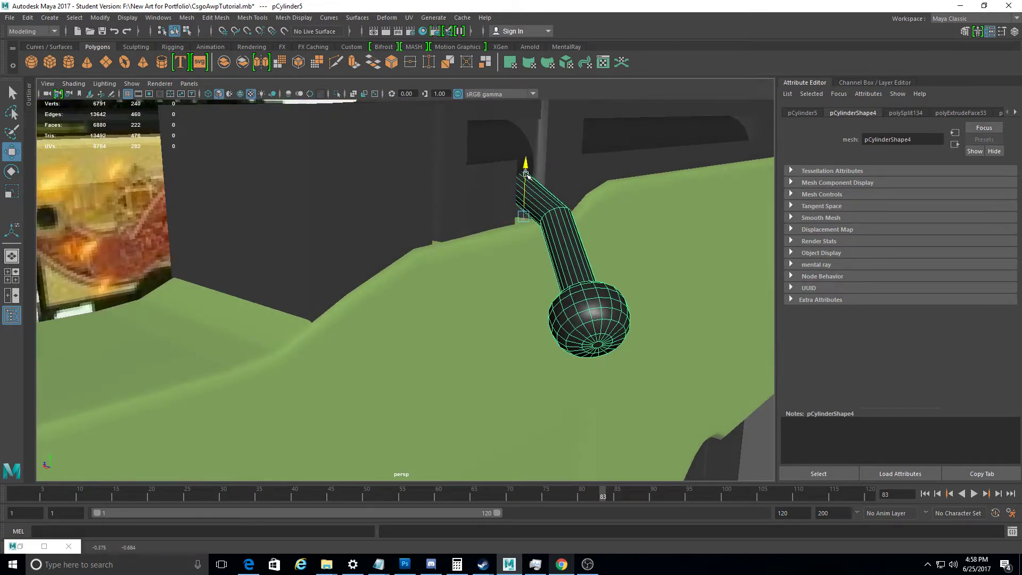
pyautogui.moveTo(530, 150)
pyautogui.keyDown('alt'); pyautogui.mouseDown()
pyautogui.moveTo(523, 185)
pyautogui.moveTo(539, 187)
pyautogui.mouseUp(); pyautogui.keyUp('alt')
pyautogui.moveTo(575, 175); pyautogui.dragTo(644, 185, button='right')
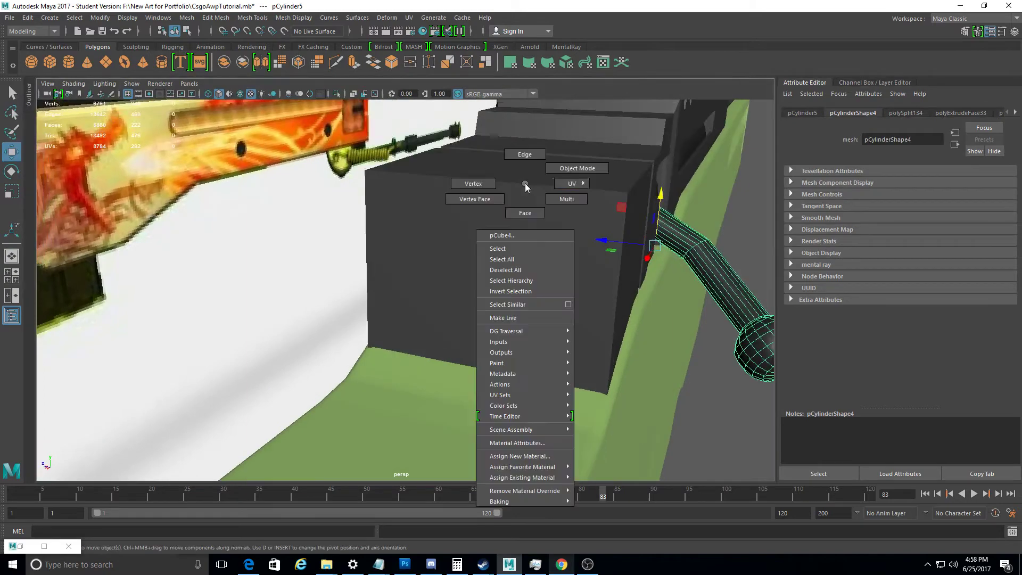
# Scale the new cube down to a small box and move it over the scope's middle
pyautogui.moveTo(686, 303)
pyautogui.keyDown('alt'); pyautogui.mouseDown()
pyautogui.moveTo(512, 318)
pyautogui.moveTo(456, 258)
pyautogui.moveTo(484, 262)
pyautogui.moveTo(456, 257)
pyautogui.moveTo(354, 289)
pyautogui.moveTo(456, 258)
pyautogui.moveTo(607, 550)
pyautogui.mouseUp(); pyautogui.keyUp('alt')
pyautogui.scroll(3, 432, 106)
pyautogui.scroll(3, 432, 106)
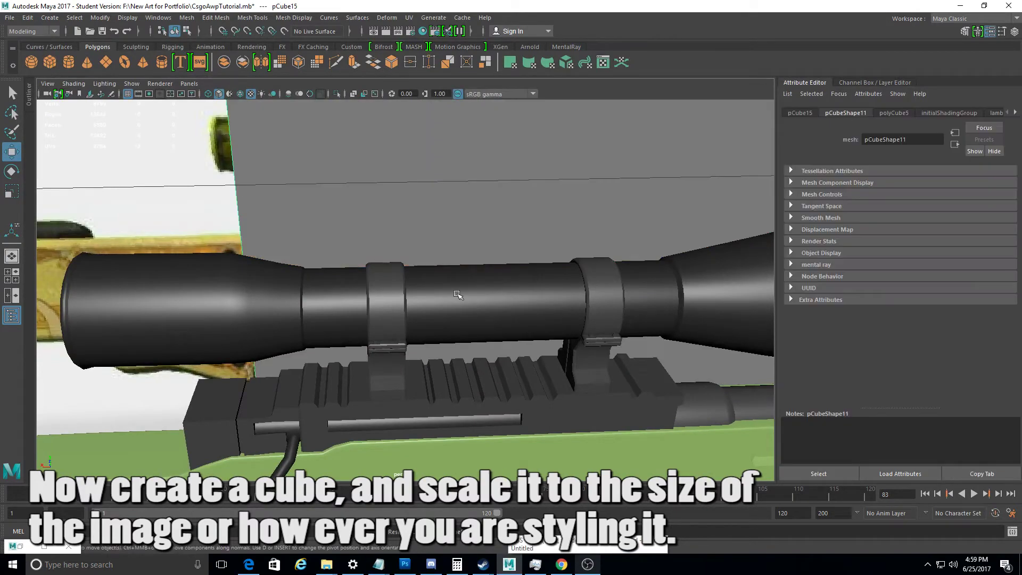
pyautogui.scroll(-5, 526, 316)
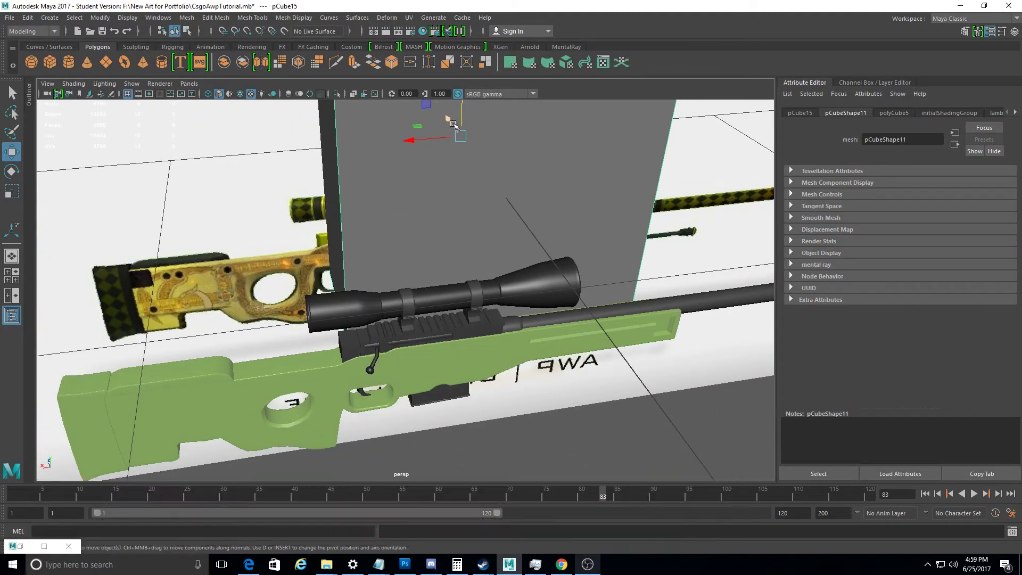
pyautogui.press('r')
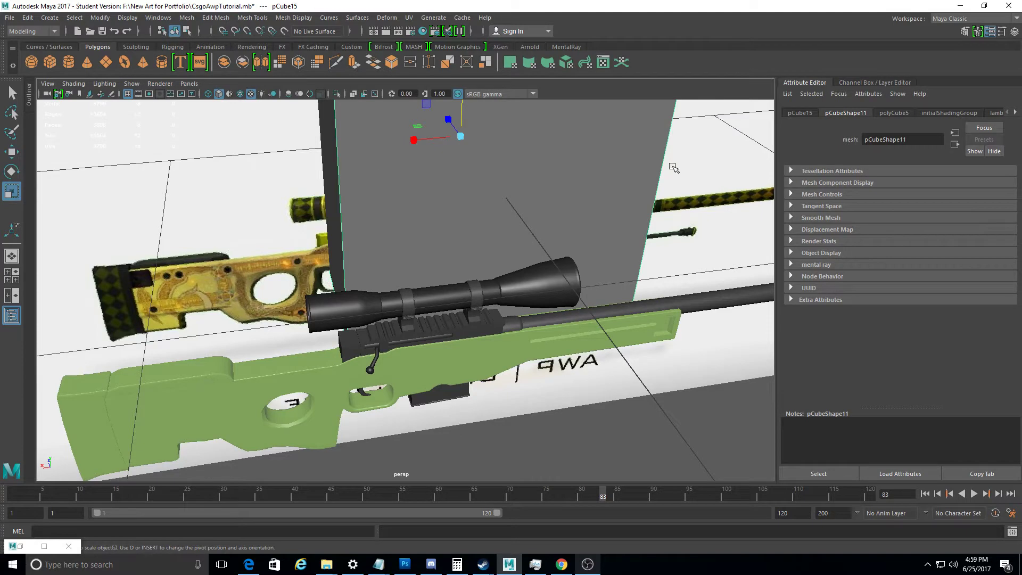
pyautogui.moveTo(461, 136); pyautogui.dragTo(296, 160)
pyautogui.press('w')
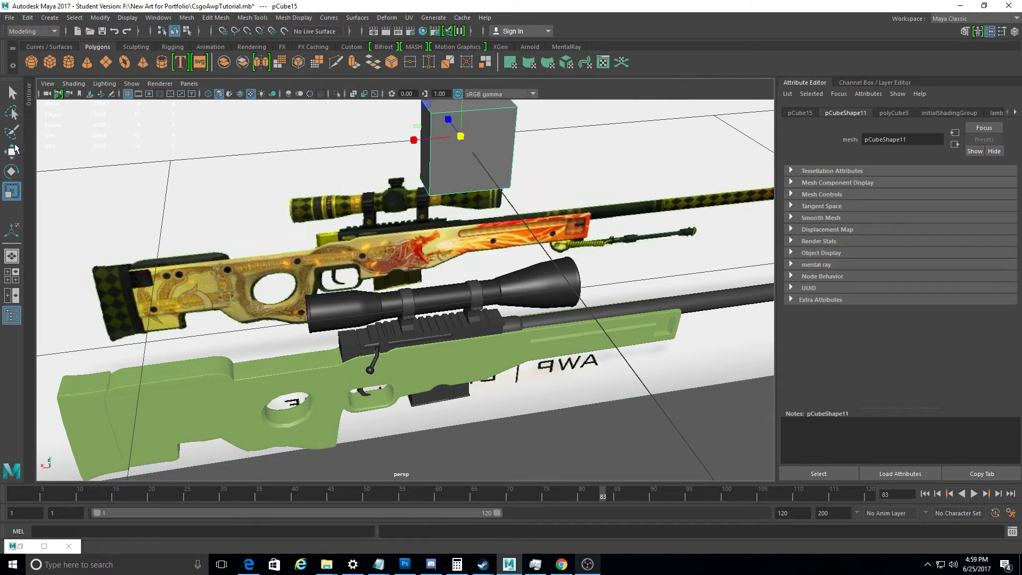
pyautogui.keyDown('alt'); pyautogui.moveTo(414, 204); pyautogui.dragTo(502, 293); pyautogui.keyUp('alt')
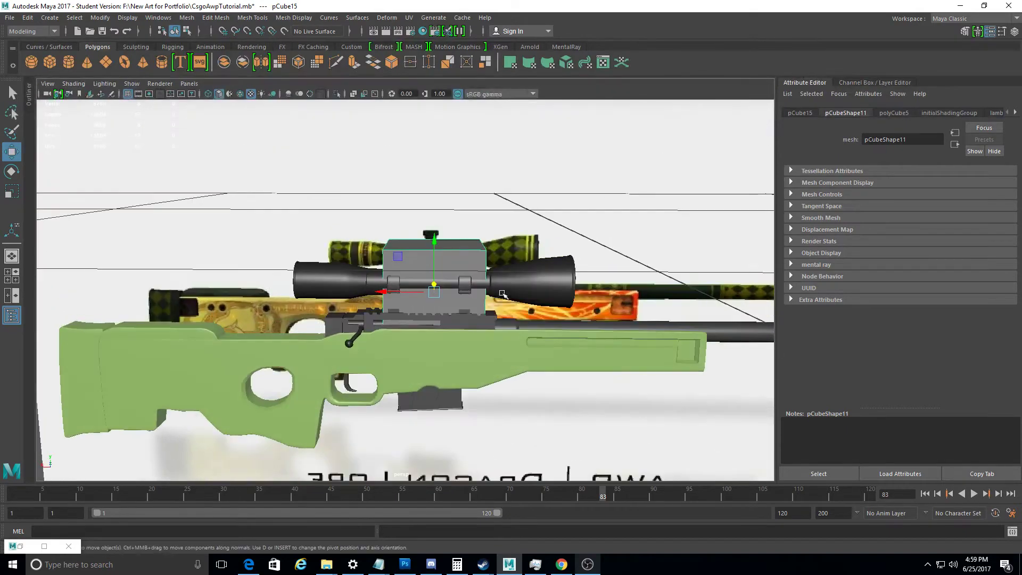
pyautogui.moveTo(434, 232)
pyautogui.keyDown('alt'); pyautogui.mouseDown()
pyautogui.moveTo(424, 375)
pyautogui.moveTo(486, 346)
pyautogui.moveTo(446, 340)
pyautogui.moveTo(560, 347)
pyautogui.moveTo(538, 337)
pyautogui.mouseUp(); pyautogui.keyUp('alt')
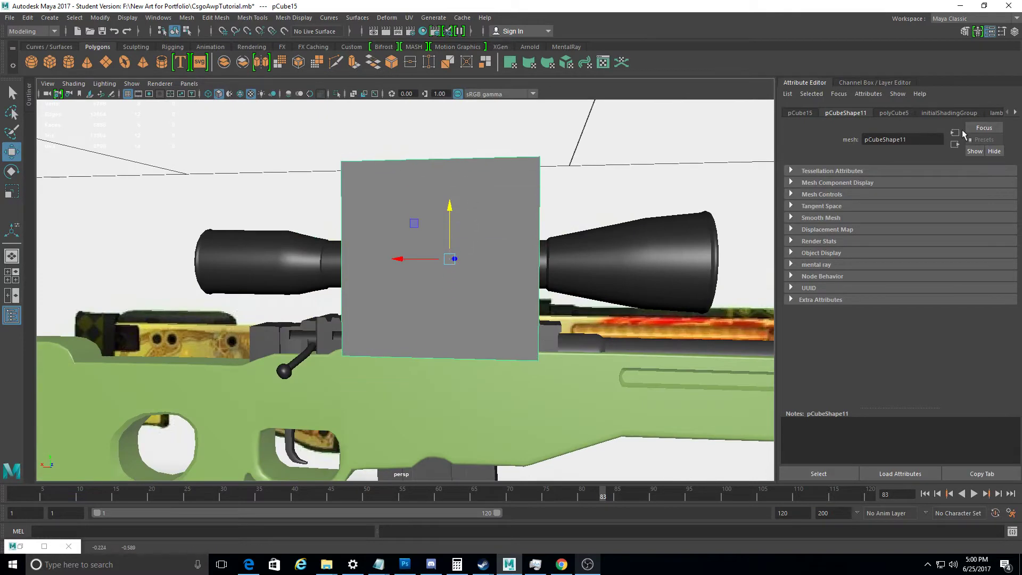
# Raise lambert1's Transparency in the Attribute Editor so the cube becomes see-through
pyautogui.click(996, 113)
pyautogui.moveTo(905, 243); pyautogui.dragTo(942, 244)
pyautogui.keyDown('alt'); pyautogui.moveTo(624, 275); pyautogui.dragTo(341, 380); pyautogui.keyUp('alt')
pyautogui.press('space')
pyautogui.press('space')
pyautogui.scroll(-3, 659, 413)
pyautogui.scroll(-3, 634, 447)
pyautogui.scroll(-3, 593, 365)
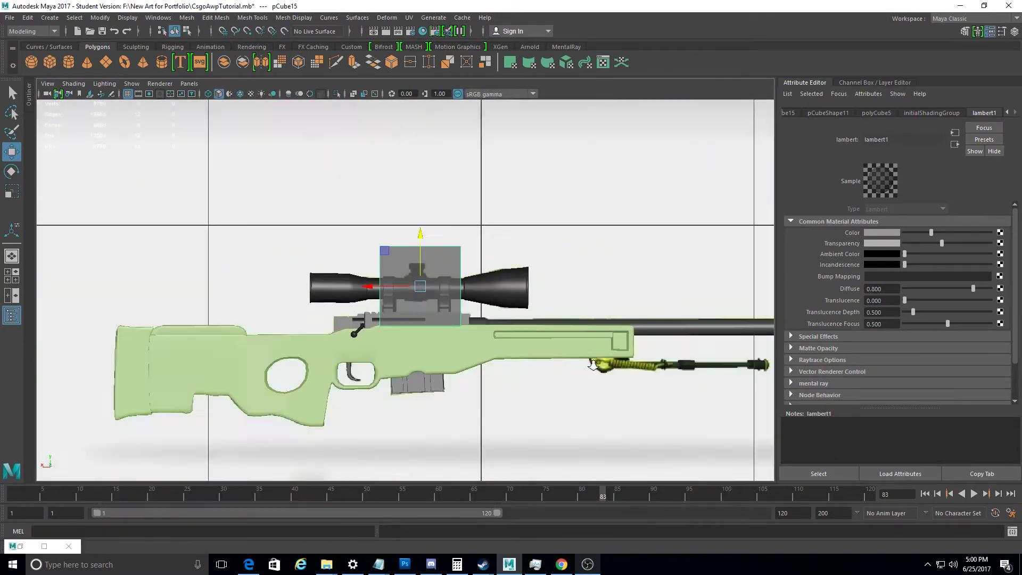
# Raise and shrink the cube so it sits centred on the scope between the mount rings
pyautogui.scroll(5, 591, 383)
pyautogui.moveTo(471, 230); pyautogui.dragTo(471, 218)
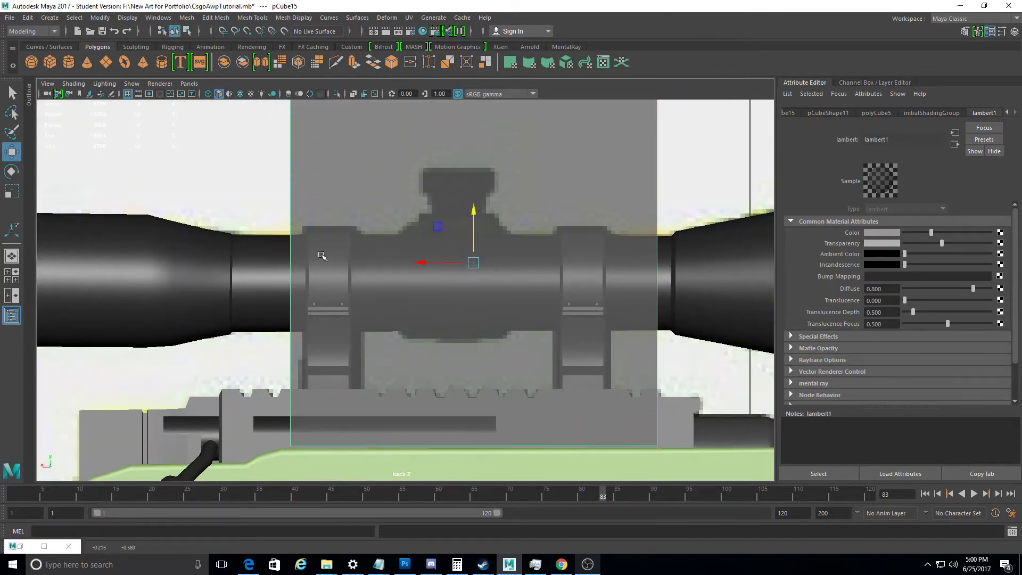
pyautogui.moveTo(482, 269); pyautogui.dragTo(347, 233)
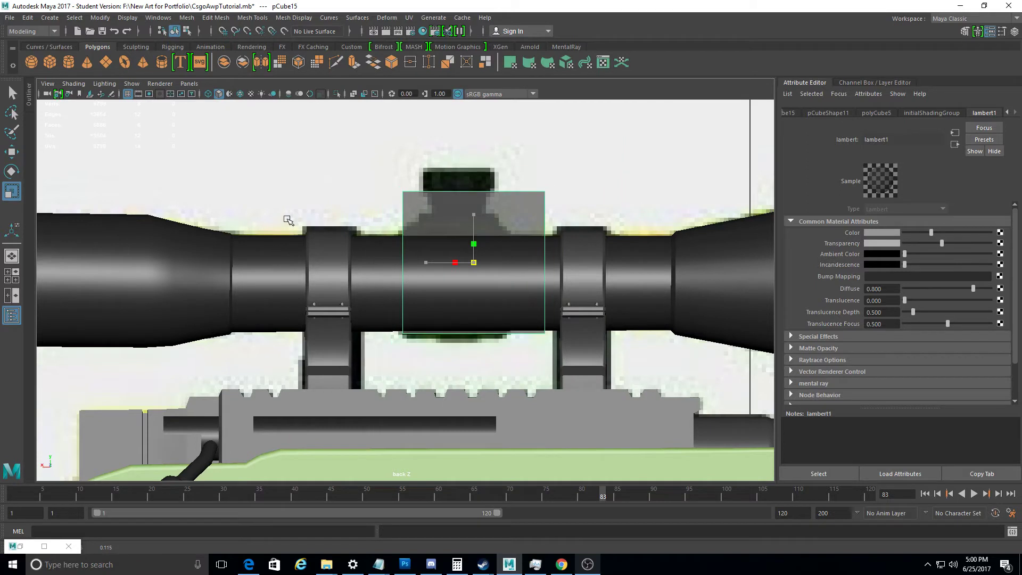
pyautogui.moveTo(465, 247); pyautogui.dragTo(465, 235)
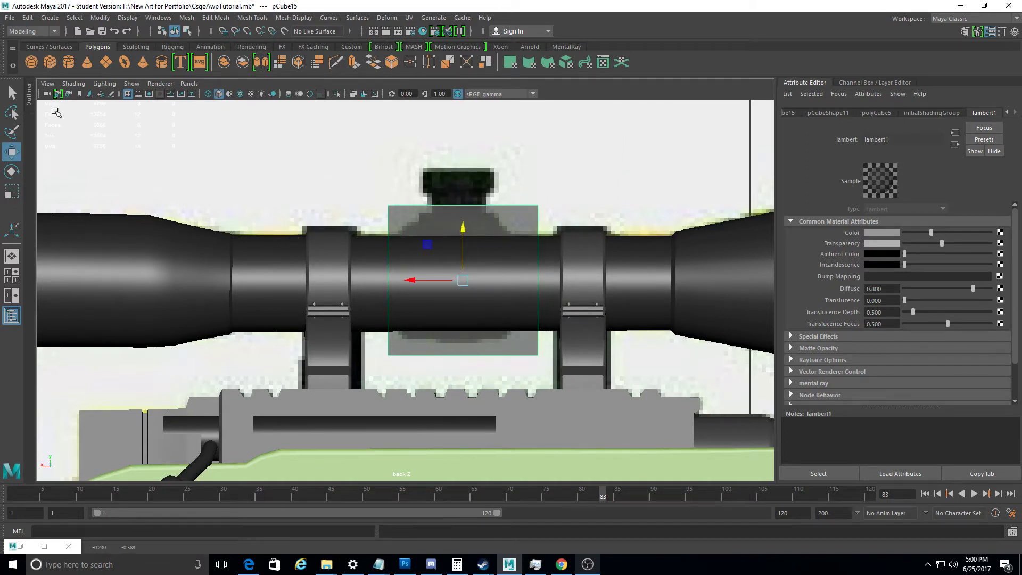
pyautogui.moveTo(461, 280)
pyautogui.mouseDown()
pyautogui.moveTo(436, 259)
pyautogui.moveTo(405, 279)
pyautogui.mouseUp()
pyautogui.press('w')
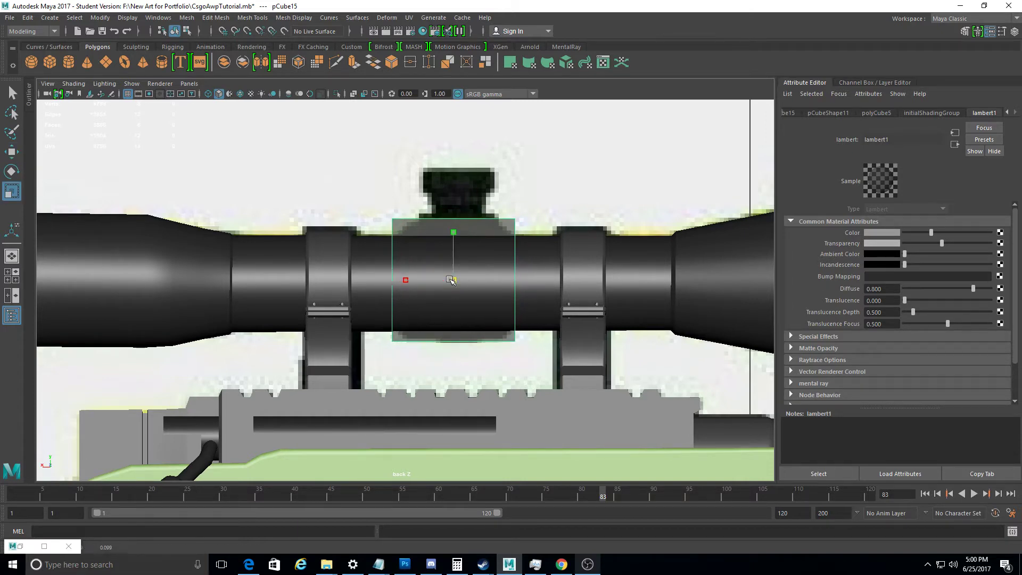
pyautogui.moveTo(448, 274); pyautogui.dragTo(439, 266)
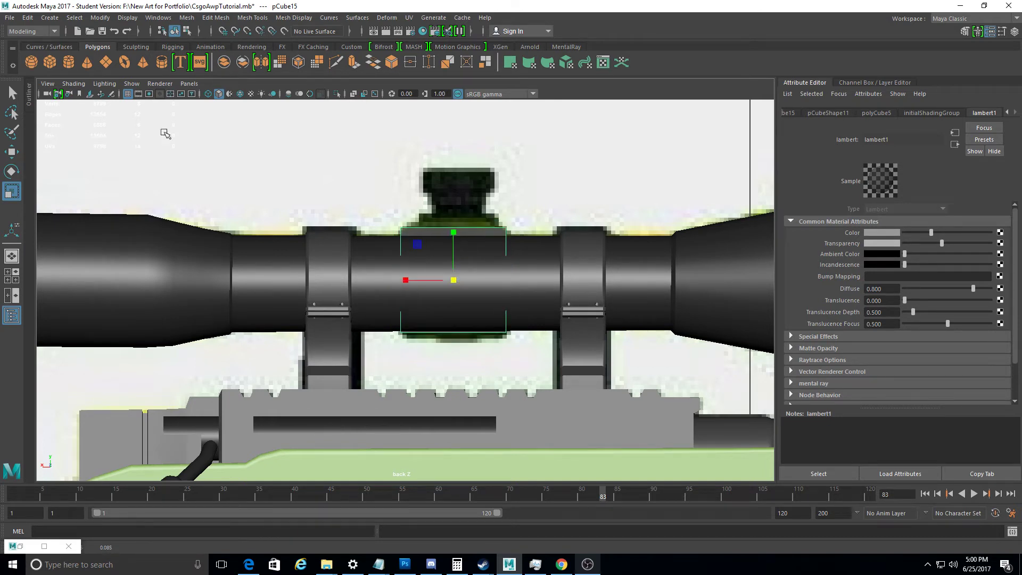
# Return to the four-view layout and orbit the perspective view around the turret block
pyautogui.click(10, 154)
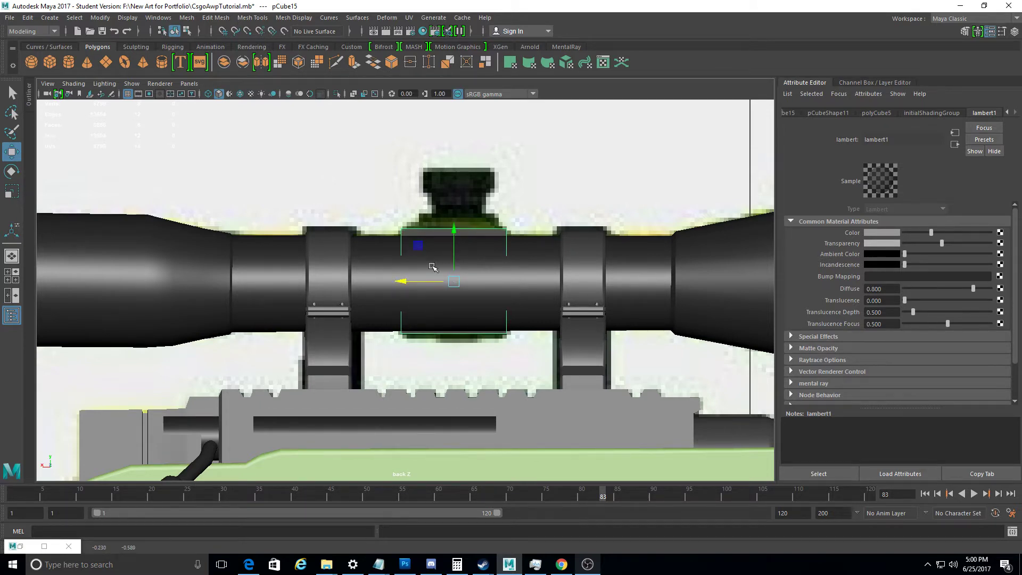
pyautogui.press('space')
pyautogui.moveTo(585, 186)
pyautogui.keyDown('alt'); pyautogui.mouseDown()
pyautogui.moveTo(645, 183)
pyautogui.moveTo(606, 190)
pyautogui.moveTo(532, 227)
pyautogui.moveTo(542, 181)
pyautogui.moveTo(549, 214)
pyautogui.mouseUp(); pyautogui.keyUp('alt')
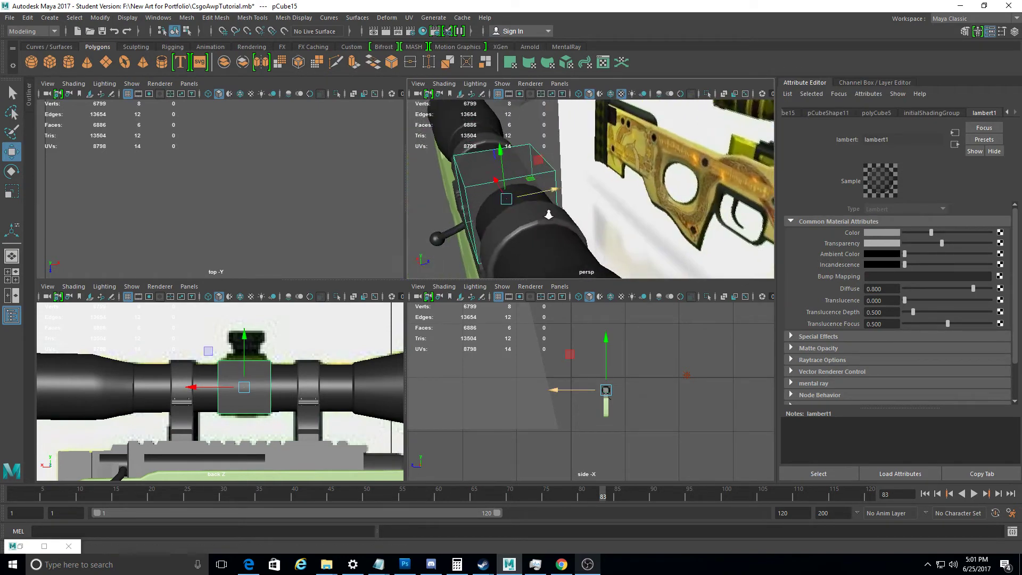
pyautogui.click(252, 17)
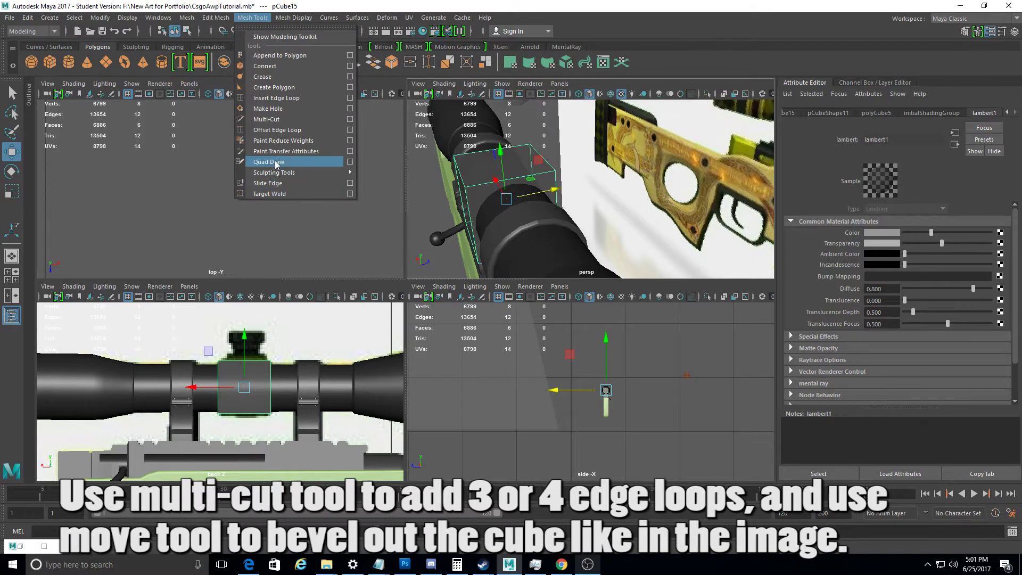
# Start Multi-Cut on the turret block and frame the block top in the back view
pyautogui.click(266, 120)
pyautogui.moveTo(533, 212)
pyautogui.keyDown('alt'); pyautogui.mouseDown()
pyautogui.moveTo(509, 197)
pyautogui.moveTo(540, 193)
pyautogui.mouseUp(); pyautogui.keyUp('alt')
pyautogui.scroll(4, 240, 345)
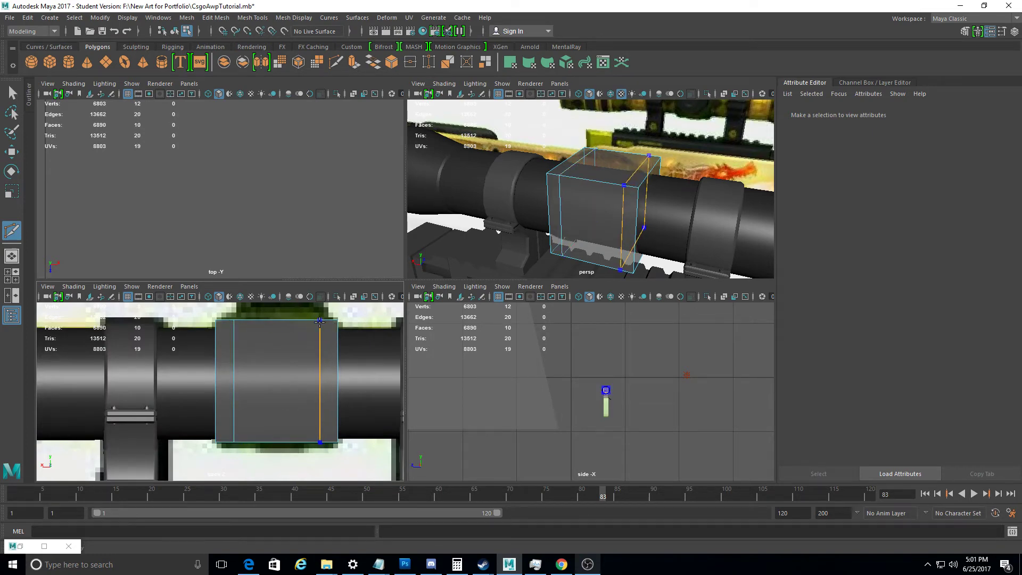
pyautogui.keyDown('alt'); pyautogui.moveTo(319, 321); pyautogui.dragTo(286, 382, button='middle'); pyautogui.keyUp('alt')
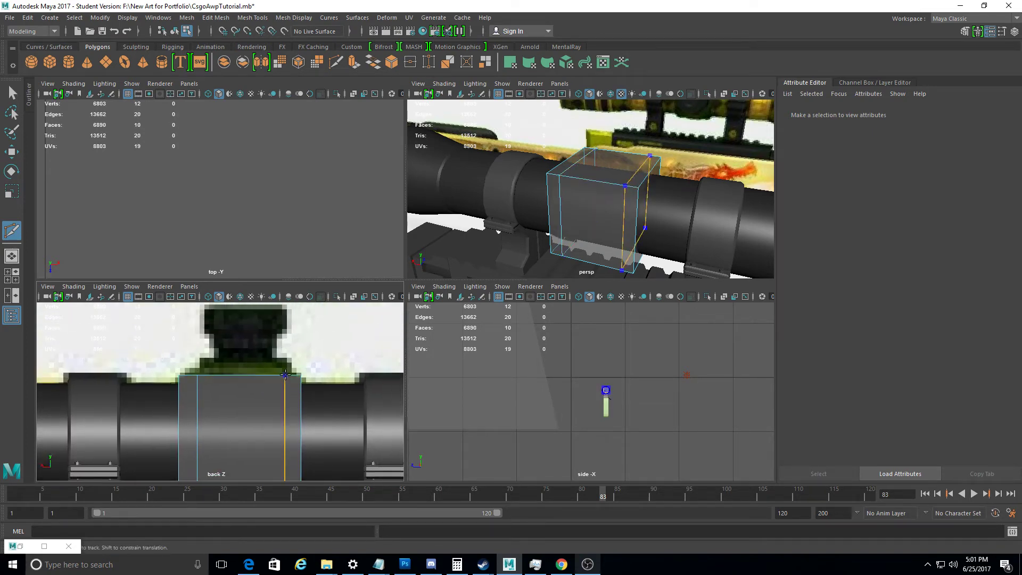
pyautogui.keyDown('alt'); pyautogui.moveTo(319, 415); pyautogui.dragTo(310, 394, button='middle'); pyautogui.keyUp('alt')
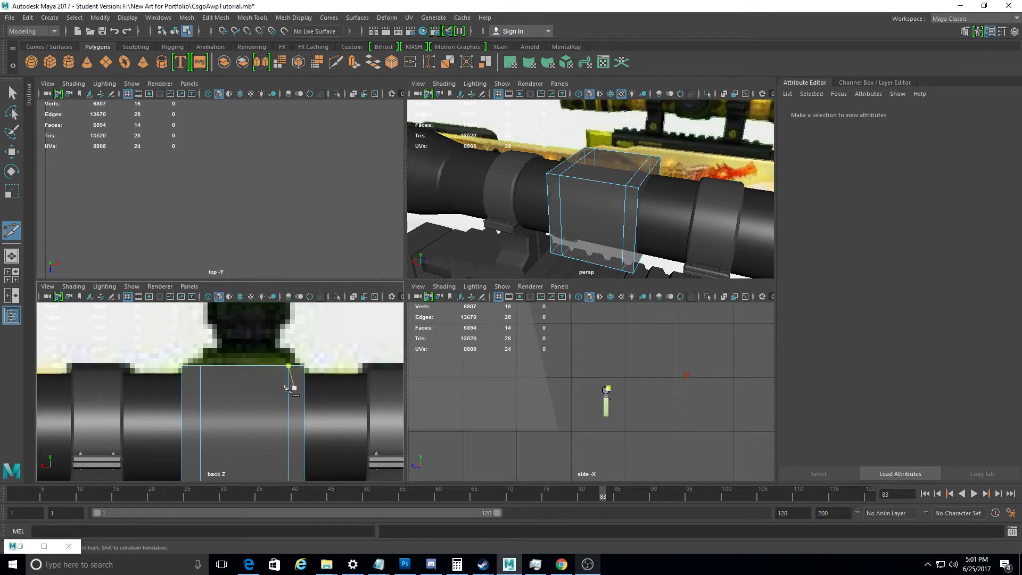
pyautogui.keyDown('alt'); pyautogui.moveTo(229, 370); pyautogui.dragTo(253, 312, button='middle'); pyautogui.keyUp('alt')
# Select the turret block's top and bottom faces with the Move tool
pyautogui.click(11, 151)
pyautogui.moveTo(585, 224)
pyautogui.keyDown('alt'); pyautogui.mouseDown()
pyautogui.moveTo(628, 183)
pyautogui.moveTo(617, 131)
pyautogui.mouseUp(); pyautogui.keyUp('alt')
pyautogui.click(628, 180)
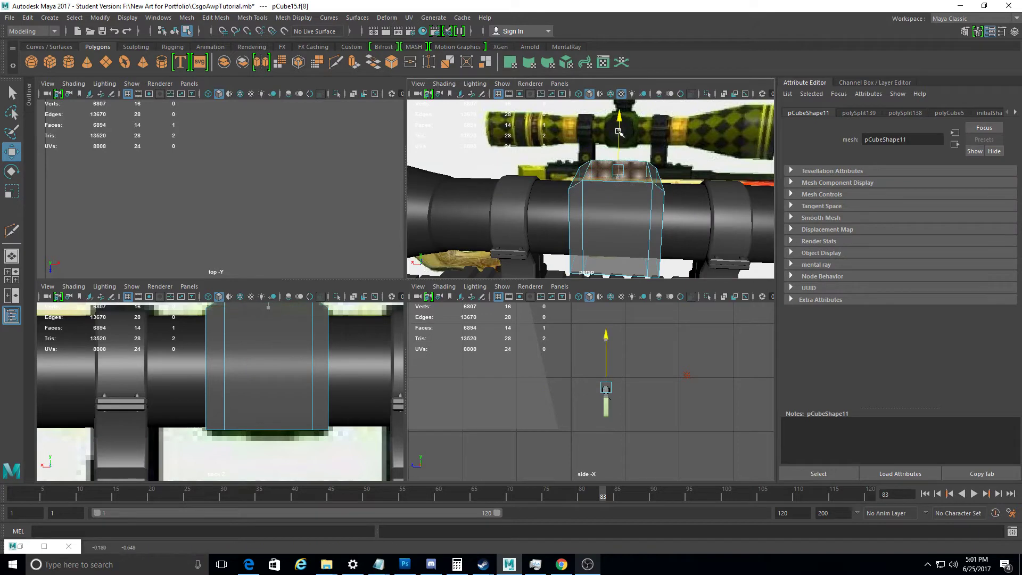
pyautogui.keyDown('alt'); pyautogui.moveTo(282, 337); pyautogui.dragTo(244, 392, button='middle'); pyautogui.keyUp('alt')
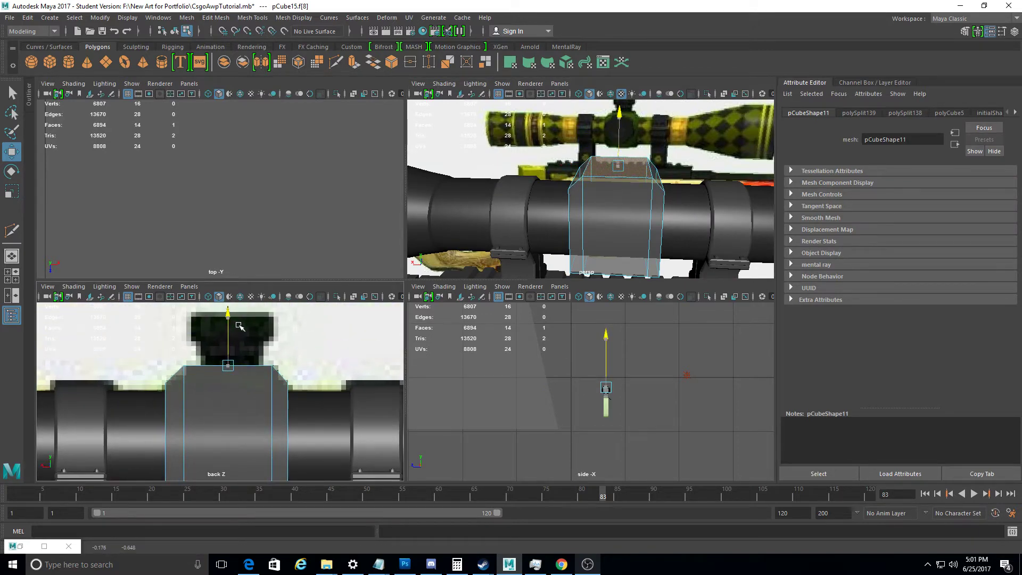
pyautogui.keyDown('alt'); pyautogui.moveTo(532, 223); pyautogui.dragTo(409, 264); pyautogui.keyUp('alt')
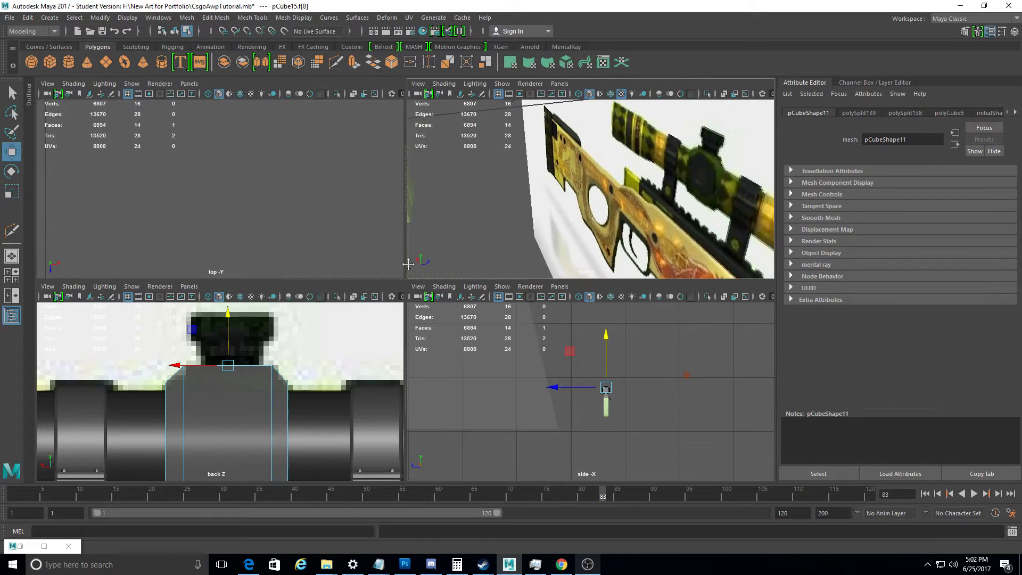
pyautogui.press('f')
pyautogui.keyDown('alt'); pyautogui.moveTo(532, 213); pyautogui.dragTo(612, 192); pyautogui.keyUp('alt')
pyautogui.click(636, 174)
pyautogui.keyDown('alt'); pyautogui.moveTo(239, 430); pyautogui.dragTo(254, 371, button='middle'); pyautogui.keyUp('alt')
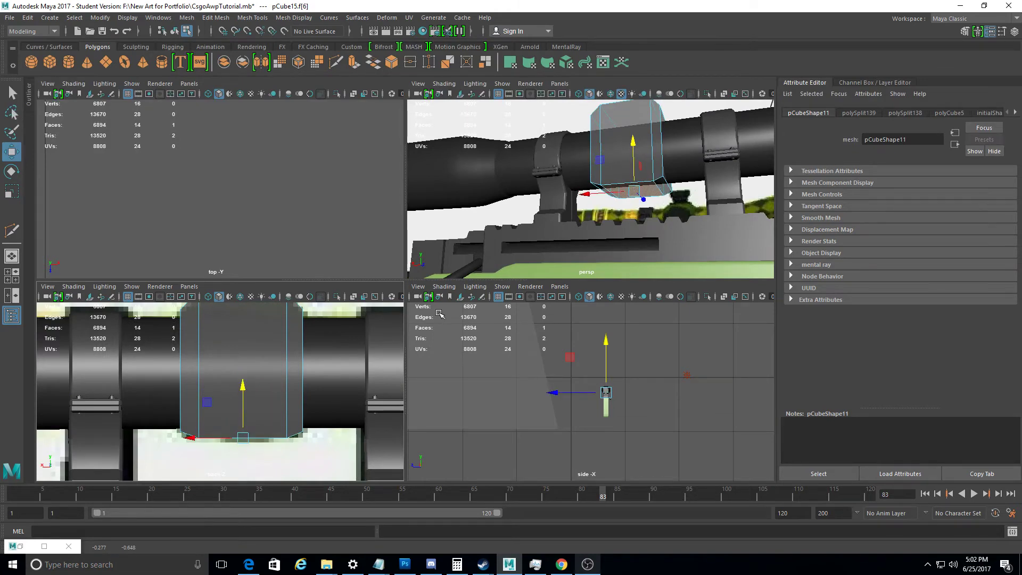
pyautogui.keyDown('alt'); pyautogui.moveTo(452, 256); pyautogui.dragTo(400, 268); pyautogui.keyUp('alt')
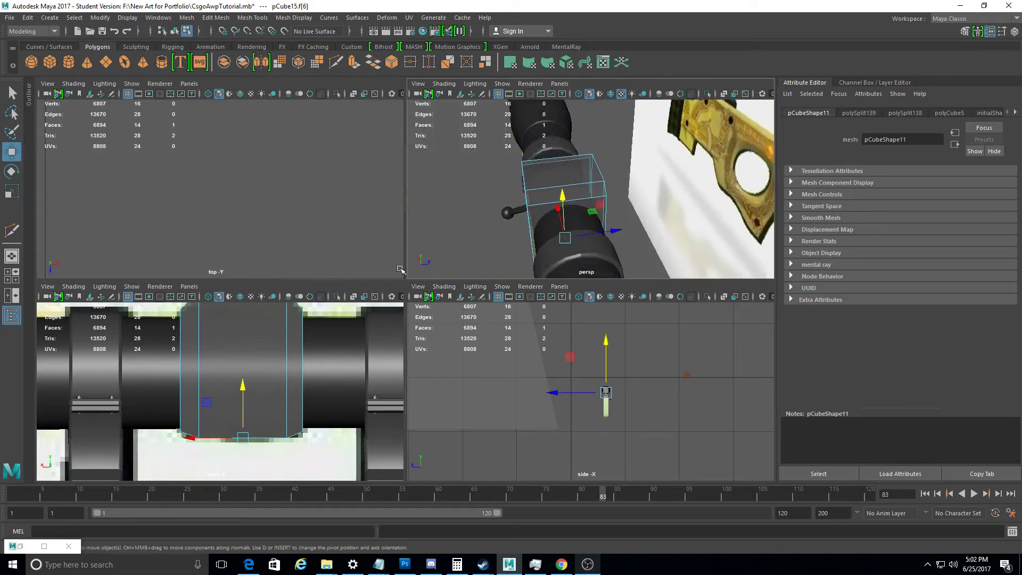
# Cut two more vertical edge loops across the turret block, bringing it to 30 faces
pyautogui.click(10, 230)
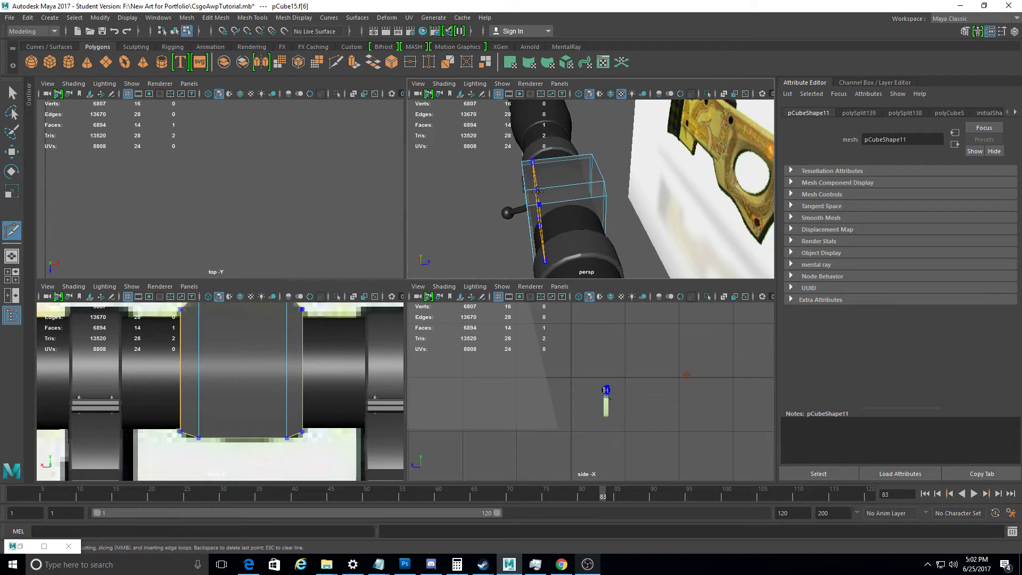
pyautogui.press('Return')
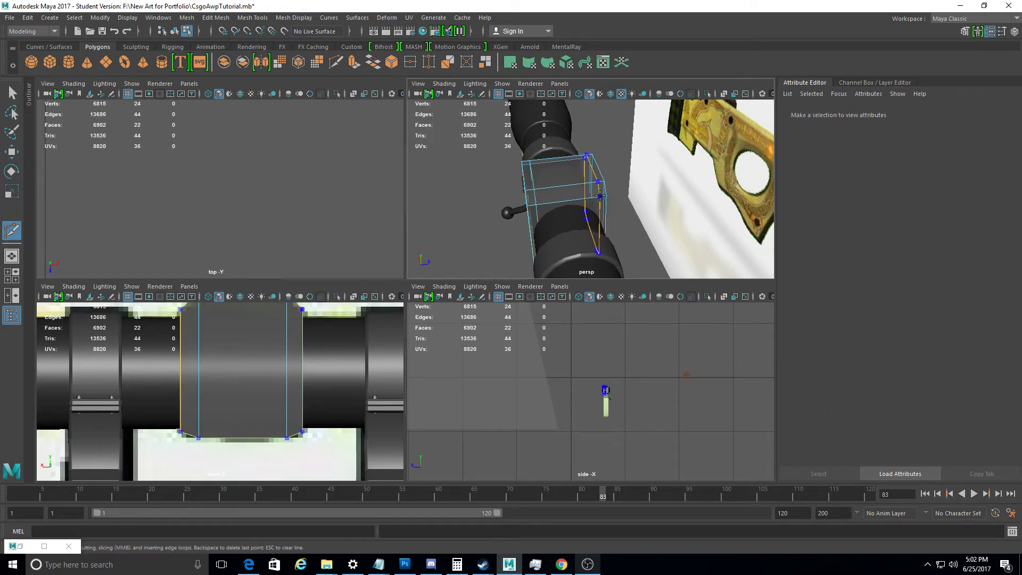
pyautogui.keyDown('alt'); pyautogui.moveTo(598, 197); pyautogui.dragTo(584, 168); pyautogui.keyUp('alt')
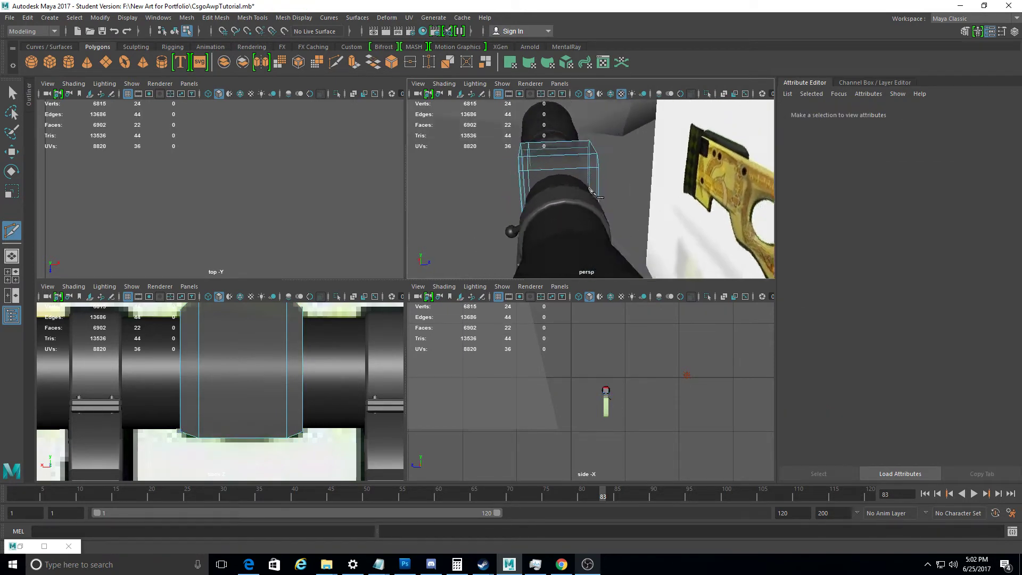
pyautogui.press('Return')
pyautogui.keyDown('alt'); pyautogui.moveTo(585, 168); pyautogui.dragTo(563, 209); pyautogui.keyUp('alt')
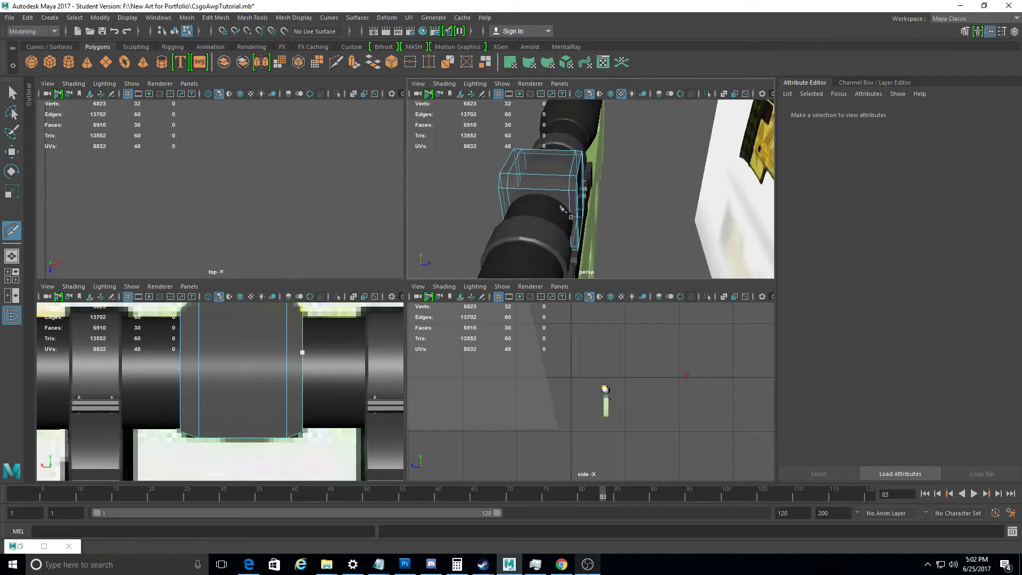
pyautogui.keyDown('alt'); pyautogui.moveTo(481, 234); pyautogui.dragTo(598, 183); pyautogui.keyUp('alt')
pyautogui.hotkey('ctrl', 'z')
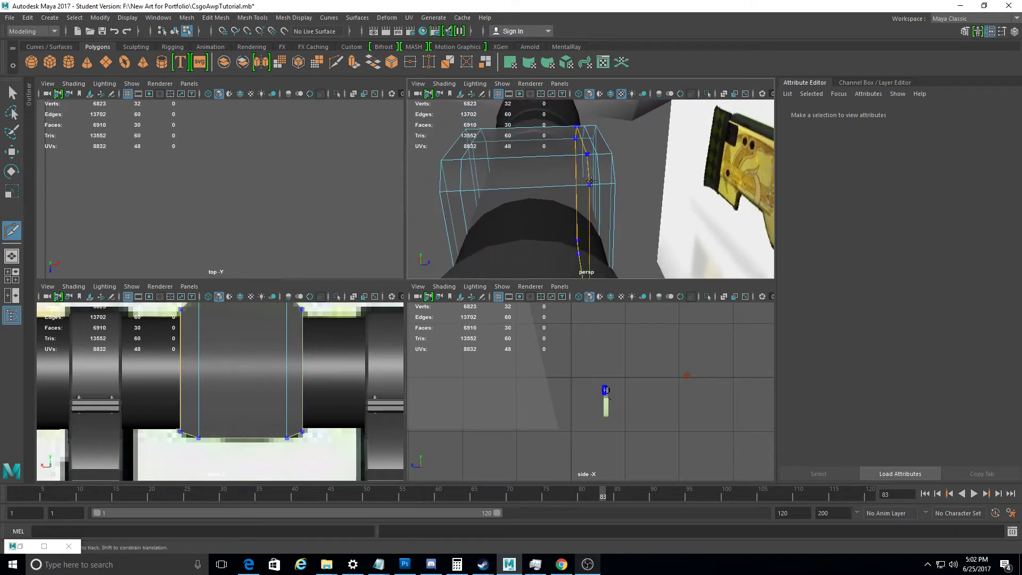
pyautogui.press('Return')
pyautogui.keyDown('alt'); pyautogui.moveTo(596, 185); pyautogui.dragTo(580, 176); pyautogui.keyUp('alt')
pyautogui.press('F8')
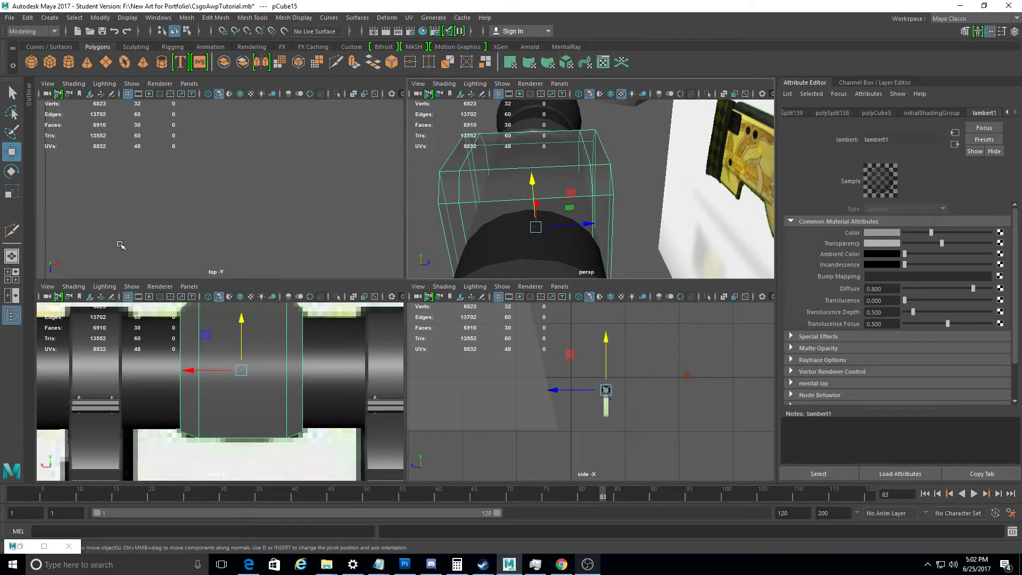
# Maximise the perspective view and zoom in on the turret block over the scope
pyautogui.click(10, 192)
pyautogui.moveTo(593, 223)
pyautogui.keyDown('alt'); pyautogui.mouseDown()
pyautogui.moveTo(660, 217)
pyautogui.moveTo(633, 223)
pyautogui.moveTo(634, 238)
pyautogui.moveTo(660, 235)
pyautogui.moveTo(600, 211)
pyautogui.moveTo(494, 253)
pyautogui.mouseUp(); pyautogui.keyUp('alt')
pyautogui.press('space')
pyautogui.keyDown('alt'); pyautogui.moveTo(494, 254); pyautogui.dragTo(450, 381, button='right'); pyautogui.keyUp('alt')
pyautogui.moveTo(450, 381)
pyautogui.keyDown('alt'); pyautogui.mouseDown()
pyautogui.moveTo(463, 346)
pyautogui.moveTo(447, 241)
pyautogui.mouseUp(); pyautogui.keyUp('alt')
pyautogui.keyDown('alt'); pyautogui.moveTo(446, 240); pyautogui.dragTo(436, 255, button='right'); pyautogui.keyUp('alt')
pyautogui.moveTo(437, 256)
pyautogui.keyDown('alt'); pyautogui.mouseDown()
pyautogui.moveTo(417, 212)
pyautogui.moveTo(422, 227)
pyautogui.moveTo(415, 220)
pyautogui.mouseUp(); pyautogui.keyUp('alt')
pyautogui.keyDown('alt'); pyautogui.moveTo(415, 221); pyautogui.dragTo(479, 330, button='right'); pyautogui.keyUp('alt')
pyautogui.moveTo(479, 330)
pyautogui.keyDown('alt'); pyautogui.mouseDown()
pyautogui.moveTo(534, 440)
pyautogui.moveTo(537, 553)
pyautogui.moveTo(336, 232)
pyautogui.mouseUp(); pyautogui.keyUp('alt')
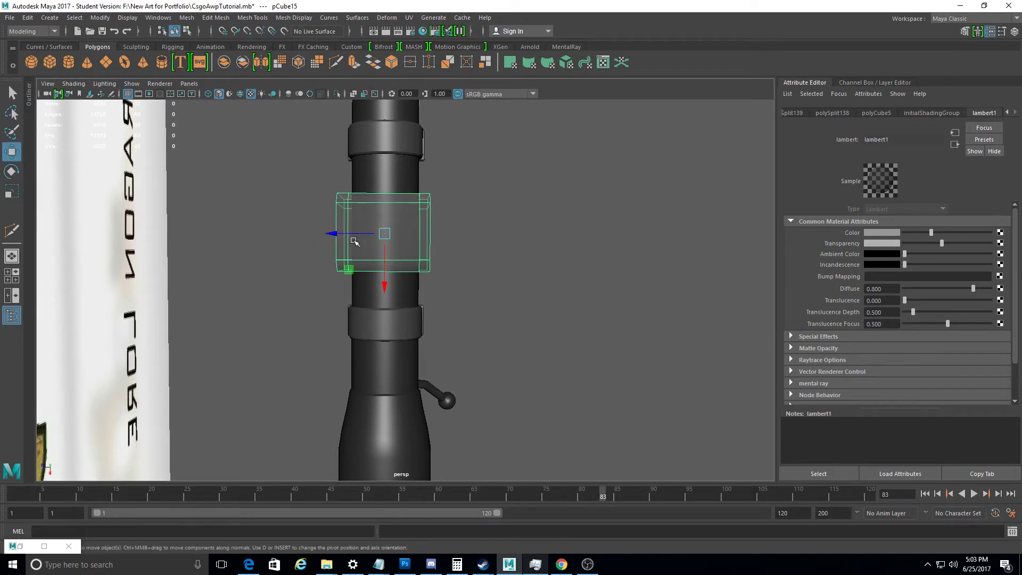
pyautogui.moveTo(346, 234)
pyautogui.keyDown('alt'); pyautogui.mouseDown()
pyautogui.moveTo(292, 155)
pyautogui.moveTo(354, 335)
pyautogui.mouseUp(); pyautogui.keyUp('alt')
pyautogui.moveTo(355, 335); pyautogui.dragTo(355, 314, button='right')
# Select the block's front and opposite faces and scale them to chamfer the block
pyautogui.click(324, 388)
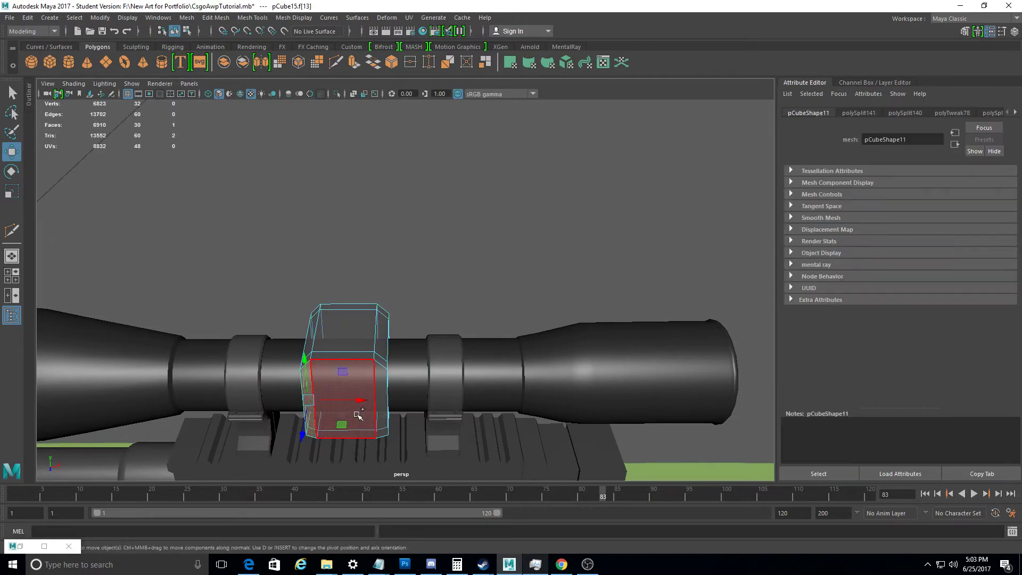
pyautogui.click(357, 415)
pyautogui.moveTo(358, 414)
pyautogui.keyDown('alt'); pyautogui.mouseDown()
pyautogui.moveTo(428, 391)
pyautogui.moveTo(568, 413)
pyautogui.moveTo(394, 396)
pyautogui.moveTo(465, 365)
pyautogui.moveTo(448, 277)
pyautogui.moveTo(426, 265)
pyautogui.moveTo(572, 281)
pyautogui.mouseUp(); pyautogui.keyUp('alt')
pyautogui.press('r')
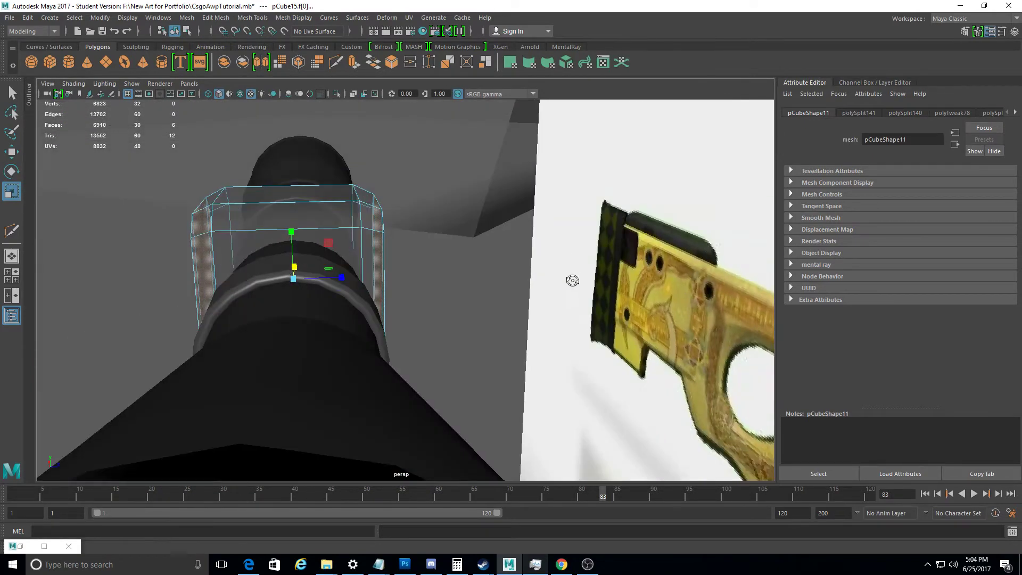
pyautogui.moveTo(342, 279)
pyautogui.keyDown('alt'); pyautogui.mouseDown()
pyautogui.moveTo(335, 274)
pyautogui.moveTo(381, 269)
pyautogui.moveTo(449, 289)
pyautogui.moveTo(451, 280)
pyautogui.moveTo(532, 277)
pyautogui.mouseUp(); pyautogui.keyUp('alt')
pyautogui.press('F8')
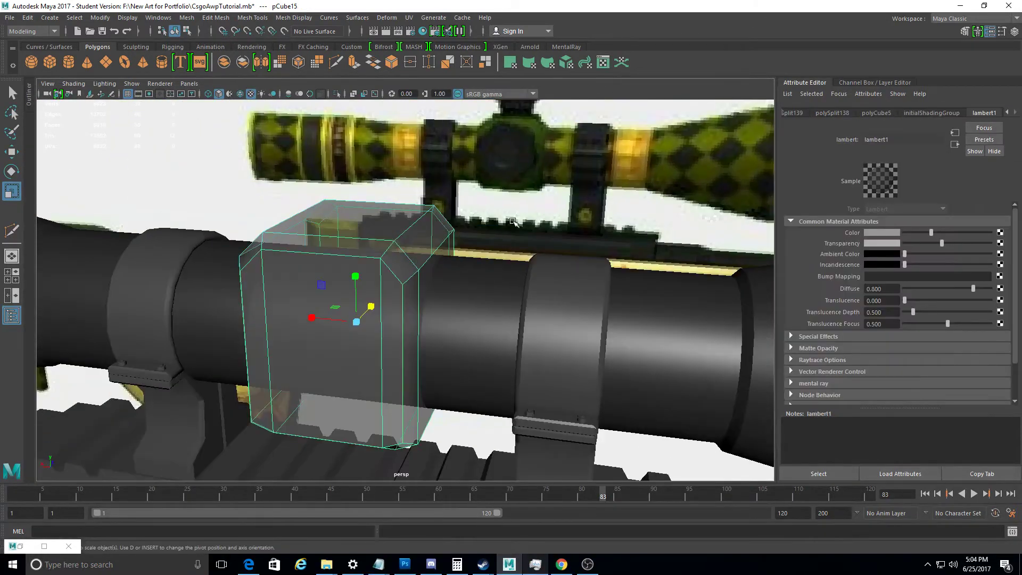
# Check the block's lambert1 material and select the reference image plane
pyautogui.click(1015, 114)
pyautogui.click(756, 236)
pyautogui.moveTo(756, 235)
pyautogui.keyDown('alt'); pyautogui.mouseDown()
pyautogui.moveTo(213, 278)
pyautogui.moveTo(319, 284)
pyautogui.moveTo(391, 311)
pyautogui.moveTo(514, 391)
pyautogui.moveTo(456, 331)
pyautogui.moveTo(457, 354)
pyautogui.moveTo(479, 326)
pyautogui.moveTo(507, 331)
pyautogui.moveTo(452, 340)
pyautogui.moveTo(495, 339)
pyautogui.moveTo(527, 319)
pyautogui.moveTo(568, 258)
pyautogui.moveTo(511, 277)
pyautogui.moveTo(490, 297)
pyautogui.moveTo(468, 282)
pyautogui.mouseUp(); pyautogui.keyUp('alt')
pyautogui.hotkey('ctrl', 'z')
pyautogui.hotkey('ctrl', 'z')
pyautogui.click(568, 258)
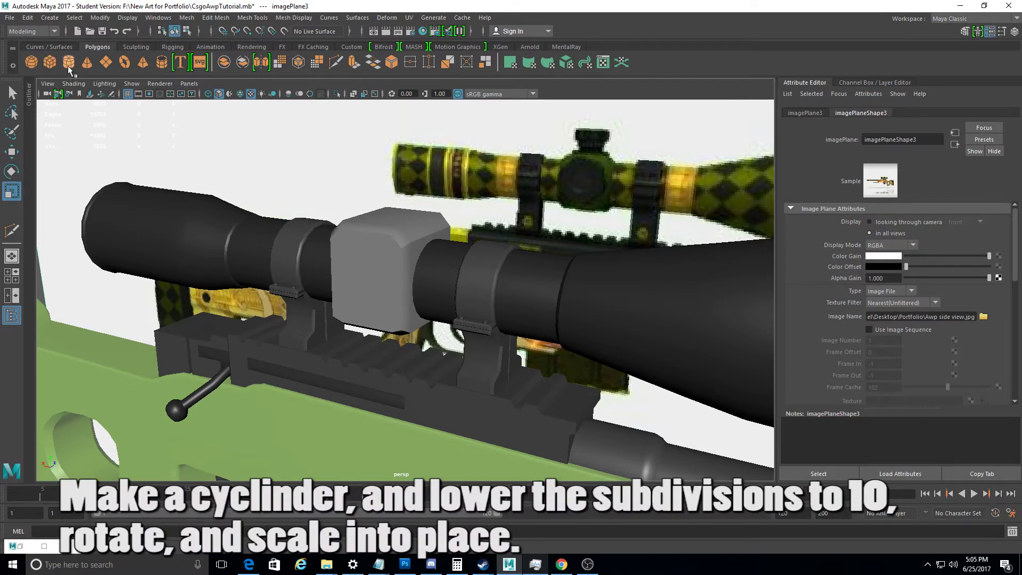
# Create a 10-sided cylinder and shrink it to knob size, about 0.133
pyautogui.click(68, 62)
pyautogui.scroll(-5, 399, 282)
pyautogui.keyDown('alt'); pyautogui.moveTo(418, 303); pyautogui.dragTo(389, 149); pyautogui.keyUp('alt')
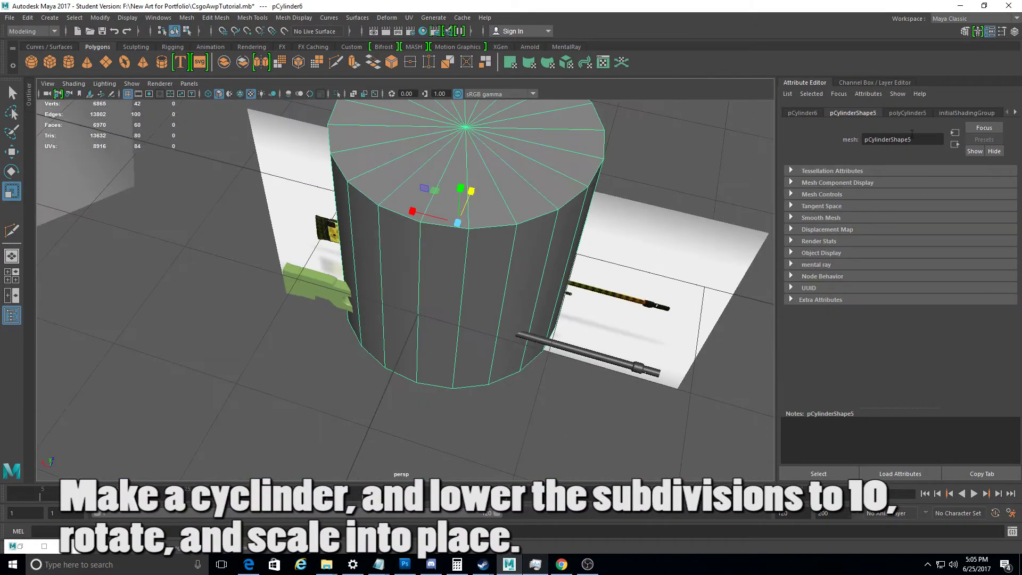
pyautogui.click(1014, 32)
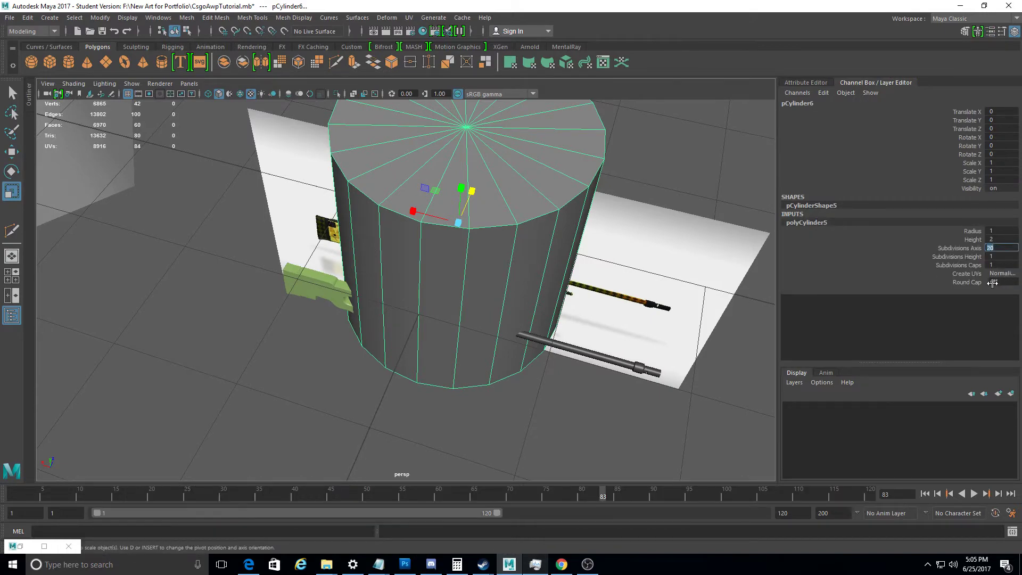
pyautogui.write('0')
pyautogui.press('Return')
pyautogui.keyDown('alt'); pyautogui.moveTo(666, 213); pyautogui.dragTo(526, 205); pyautogui.keyUp('alt')
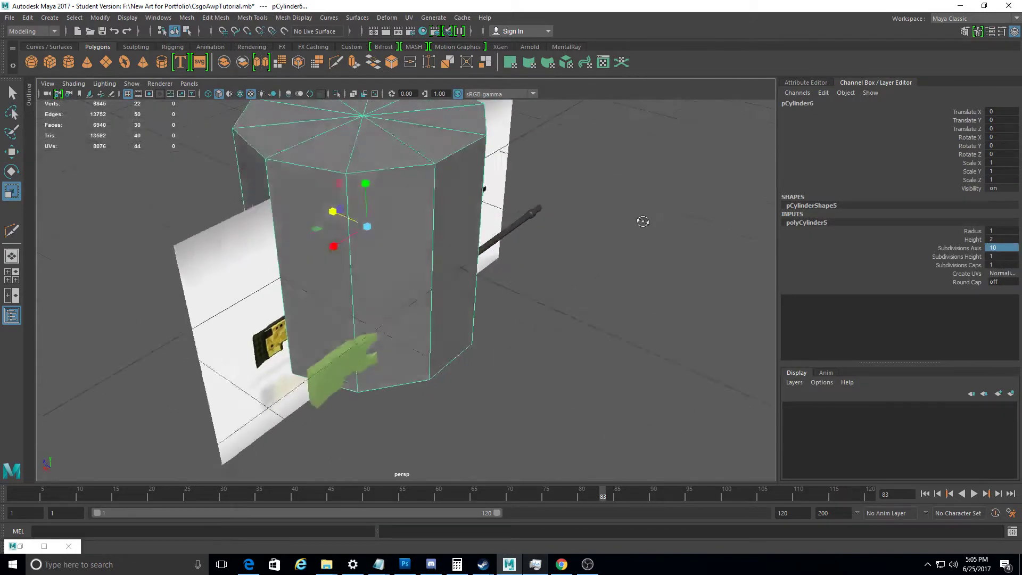
pyautogui.scroll(-3, 526, 205)
pyautogui.moveTo(445, 237); pyautogui.dragTo(398, 240)
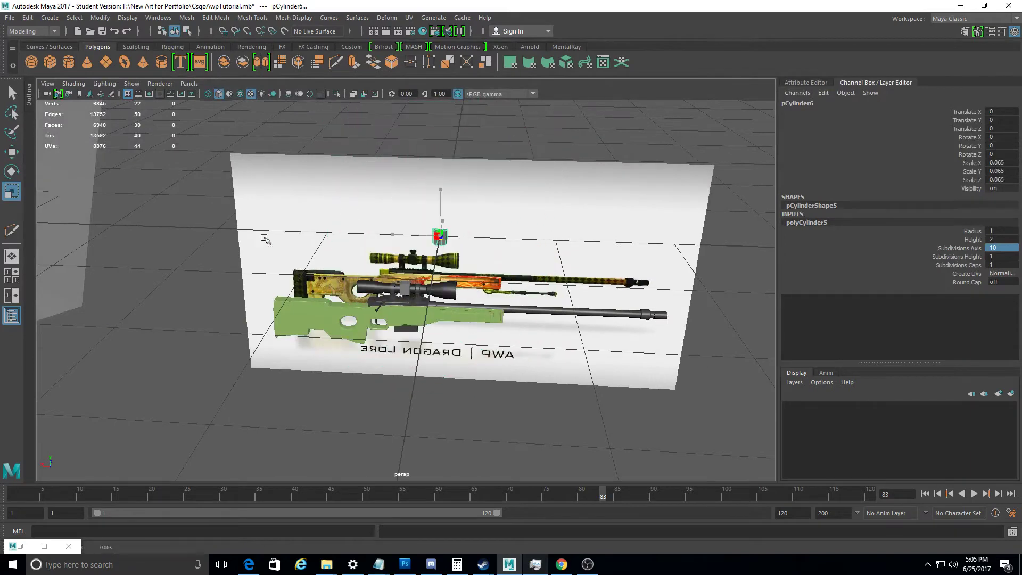
pyautogui.scroll(5, 357, 334)
pyautogui.scroll(3, 358, 334)
pyautogui.scroll(1, 453, 235)
# Rotate the cylinder to -90 on X so it lies on its side
pyautogui.press('e')
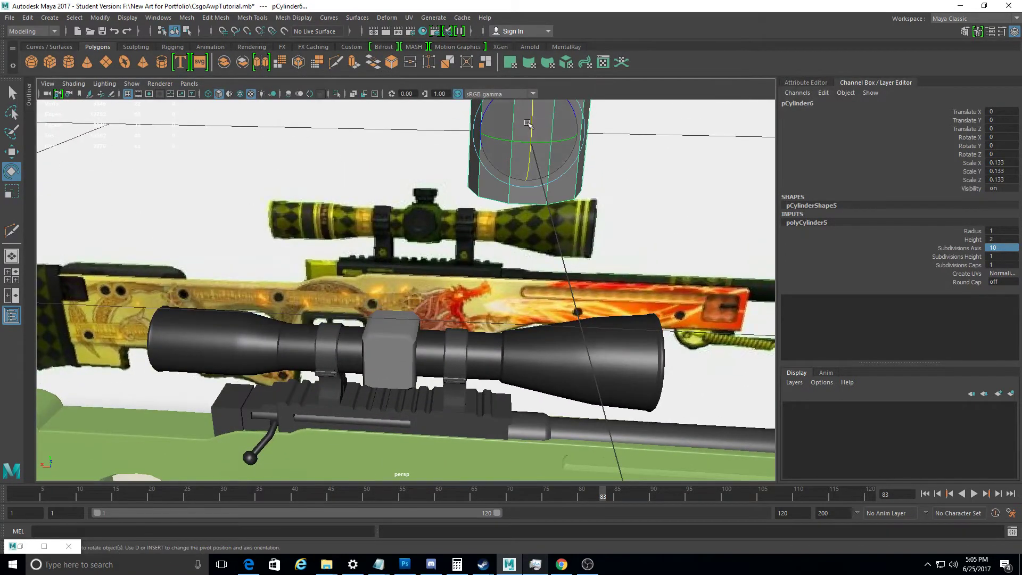
pyautogui.moveTo(531, 134)
pyautogui.mouseDown()
pyautogui.moveTo(532, 176)
pyautogui.moveTo(710, 195)
pyautogui.moveTo(767, 235)
pyautogui.mouseUp()
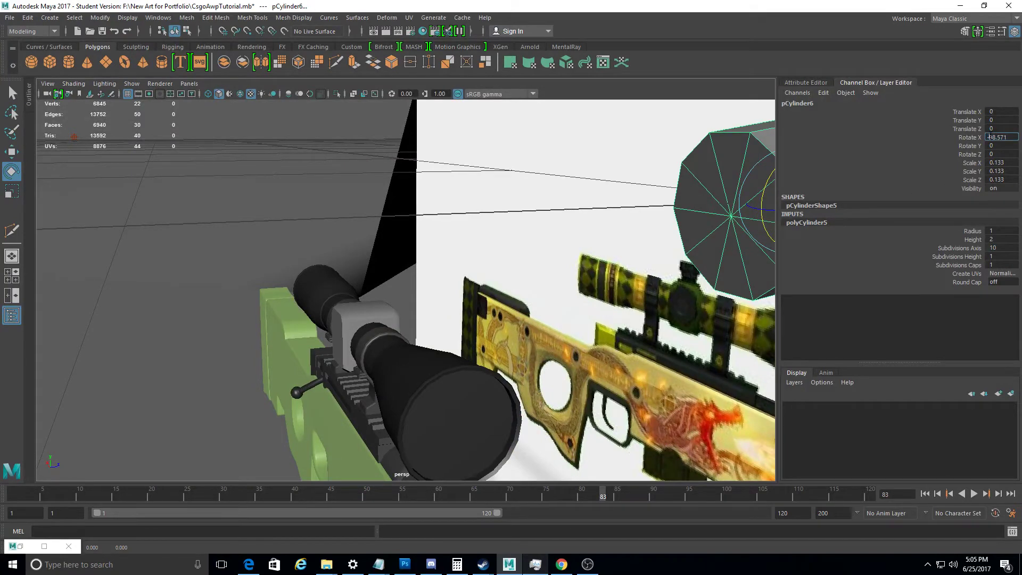
pyautogui.write('0')
pyautogui.press('Return')
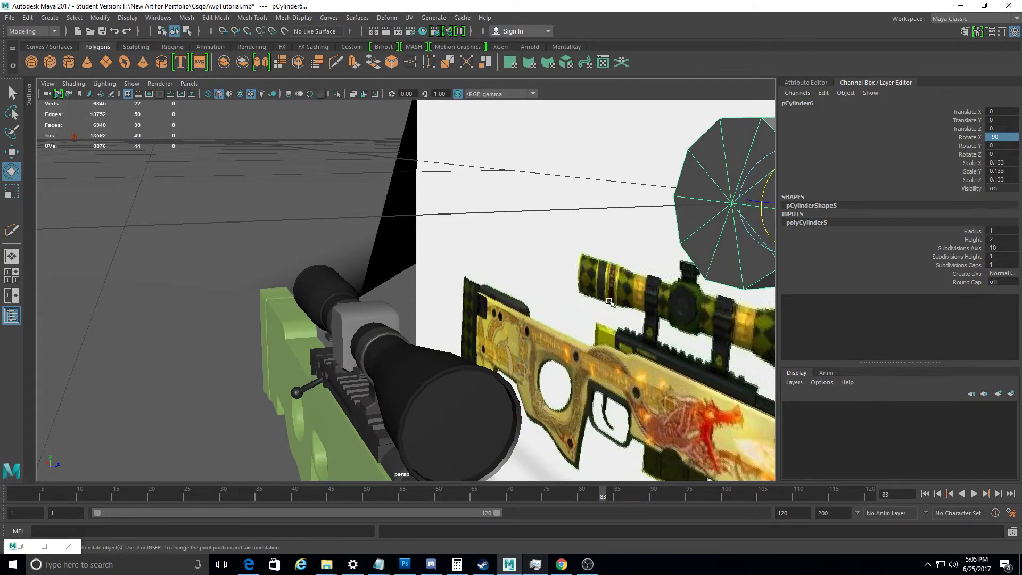
# Move the cylinder down onto the scope's turret block and set its depth
pyautogui.click(11, 151)
pyautogui.press('space')
pyautogui.press('space')
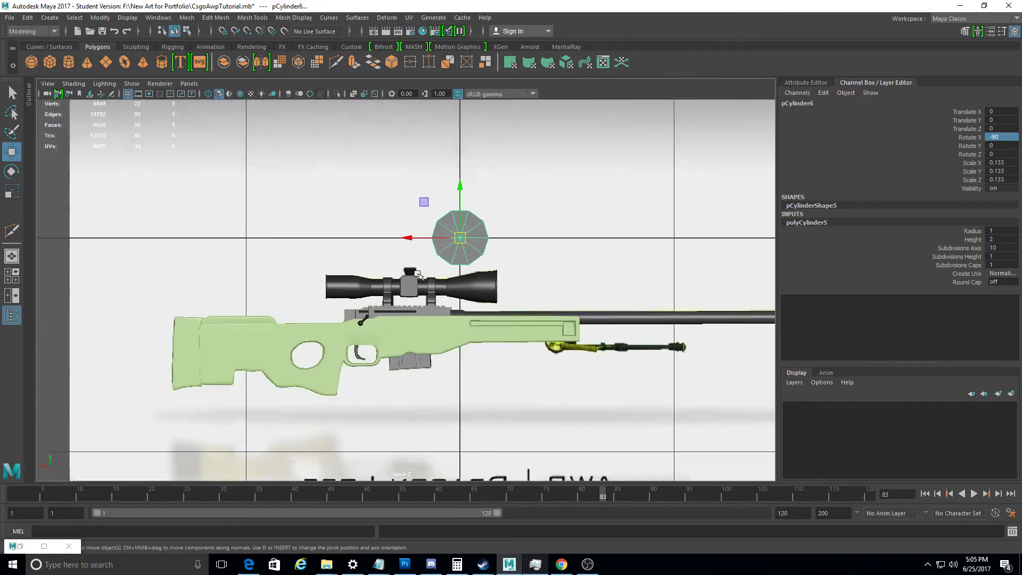
pyautogui.scroll(2, 418, 273)
pyautogui.moveTo(435, 249); pyautogui.dragTo(364, 249, button='middle')
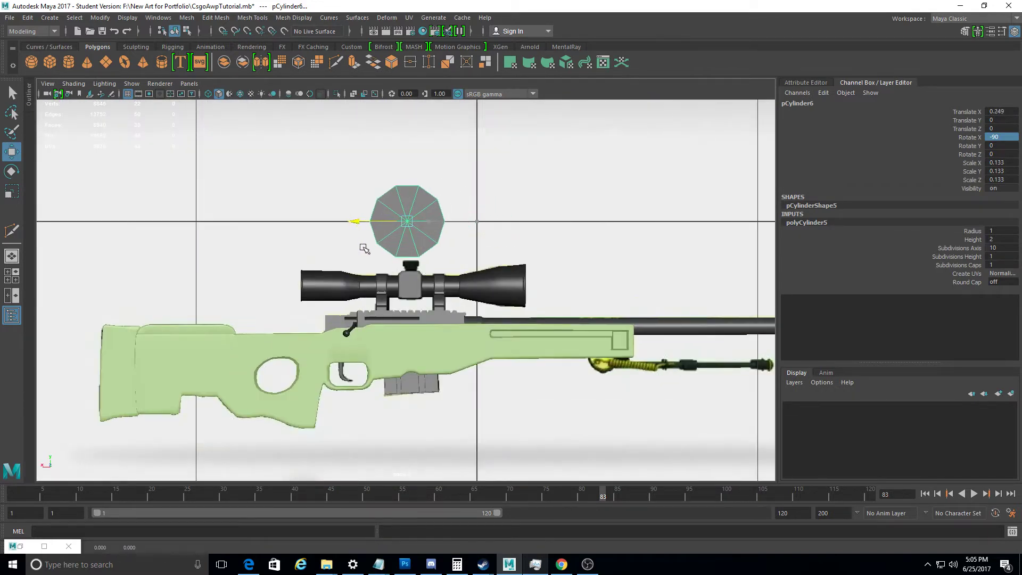
pyautogui.moveTo(410, 174); pyautogui.dragTo(408, 220, button='middle')
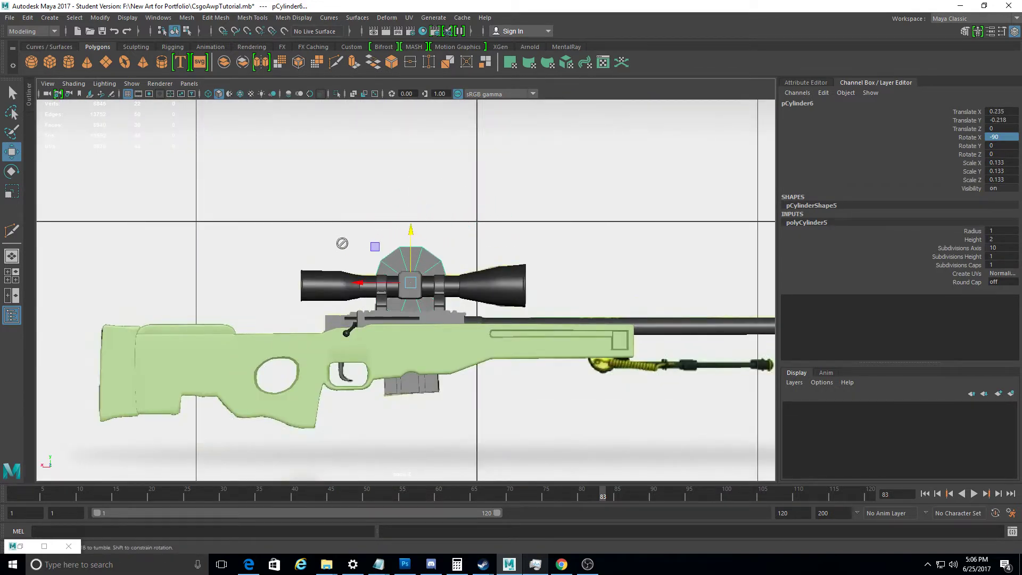
pyautogui.press('space')
pyautogui.moveTo(770, 187)
pyautogui.mouseDown()
pyautogui.moveTo(627, 240)
pyautogui.moveTo(996, 161)
pyautogui.mouseUp()
# Raise the knob cylinder's lambert1 transparency so the reference shows through
pyautogui.click(987, 32)
pyautogui.click(1014, 112)
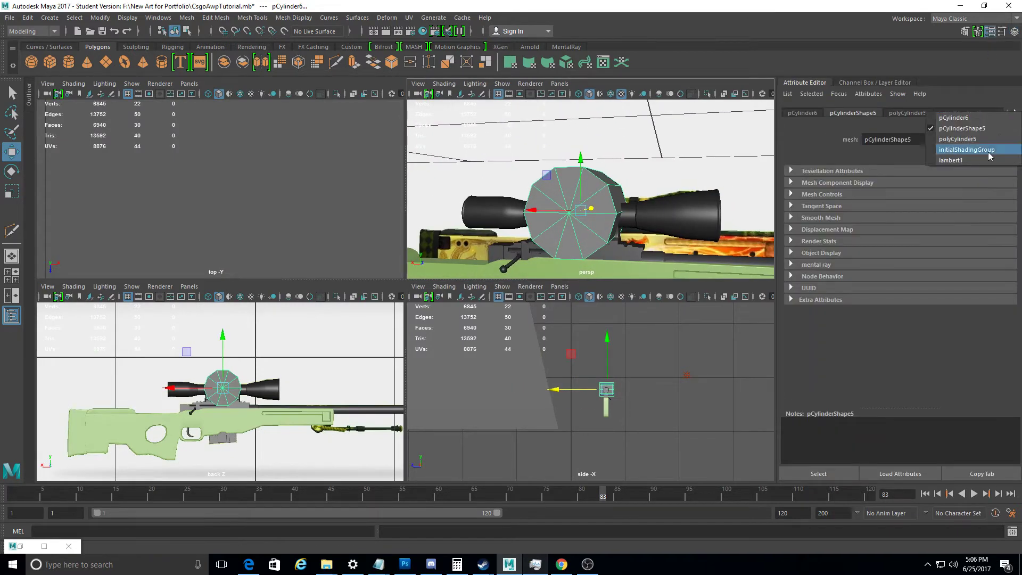
pyautogui.click(958, 154)
pyautogui.moveTo(912, 243); pyautogui.dragTo(941, 243)
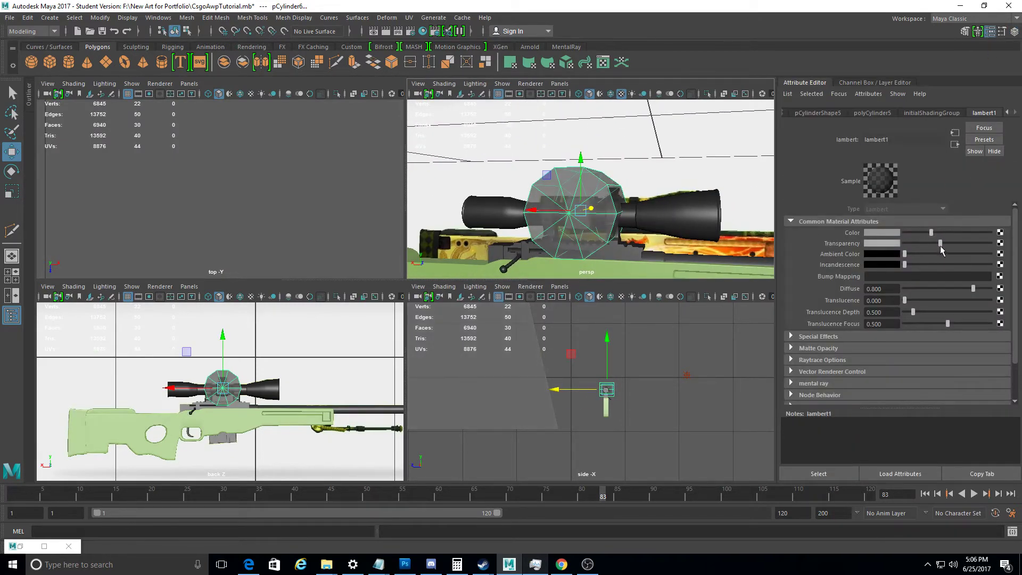
pyautogui.moveTo(612, 202)
pyautogui.keyDown('alt'); pyautogui.mouseDown()
pyautogui.moveTo(636, 216)
pyautogui.moveTo(616, 177)
pyautogui.moveTo(622, 162)
pyautogui.moveTo(602, 165)
pyautogui.mouseUp(); pyautogui.keyUp('alt')
pyautogui.press('space')
pyautogui.scroll(5, 330, 314)
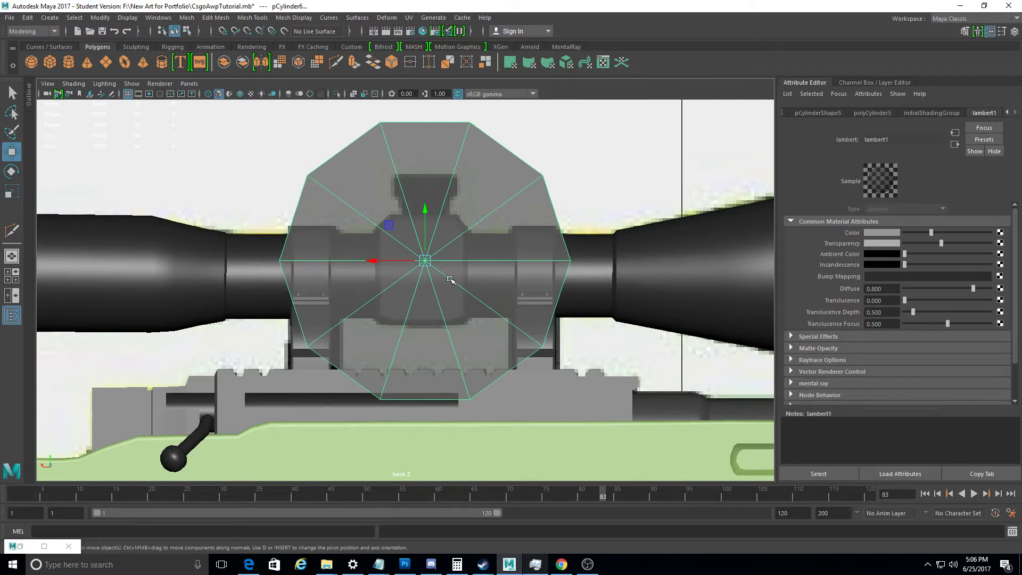
pyautogui.scroll(2, 330, 314)
pyautogui.moveTo(941, 243); pyautogui.dragTo(980, 243)
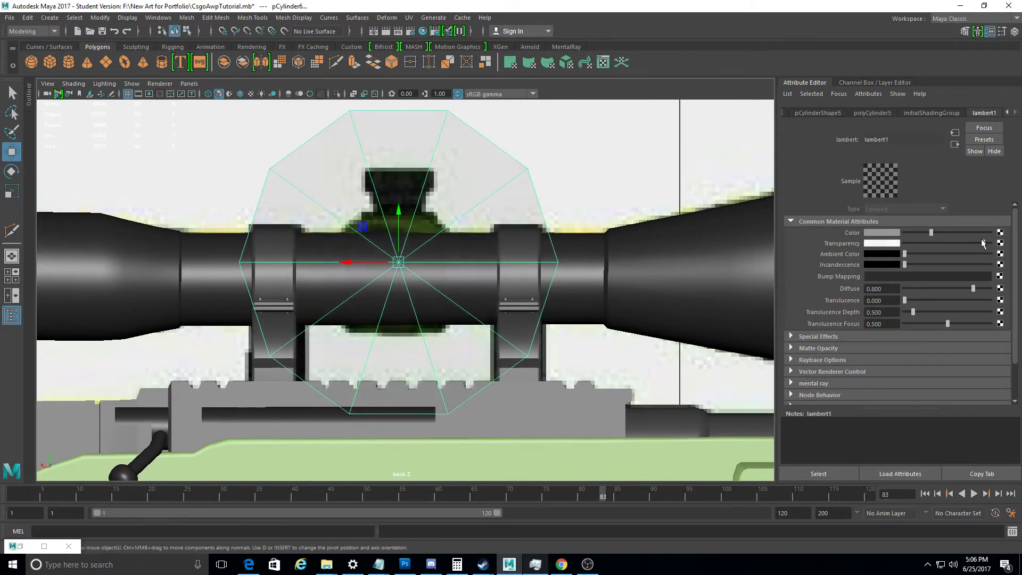
# Make the scope tube's blinn1 material fully transparent
pyautogui.click(672, 272)
pyautogui.click(1014, 113)
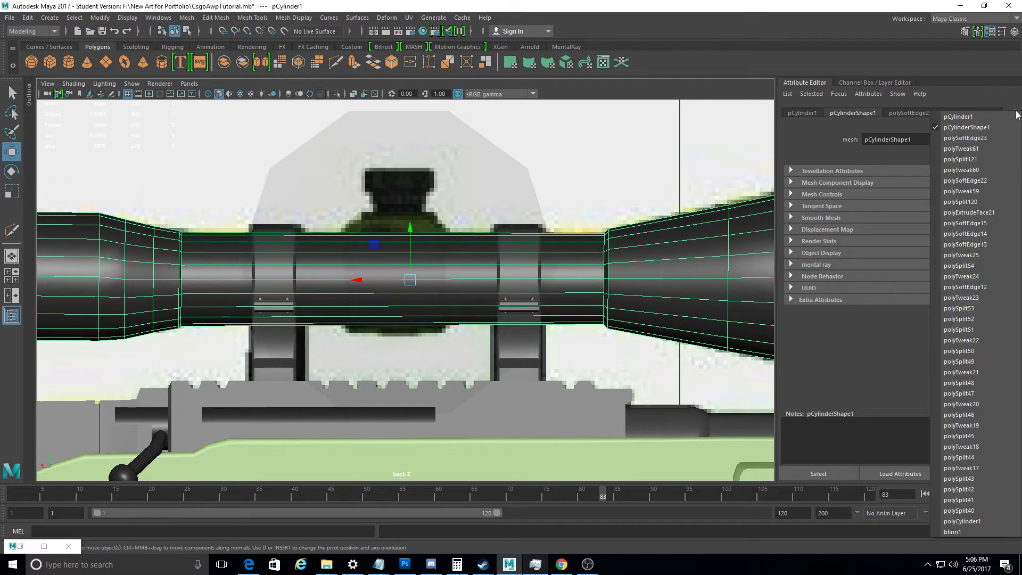
pyautogui.click(952, 531)
pyautogui.moveTo(980, 211); pyautogui.dragTo(990, 212)
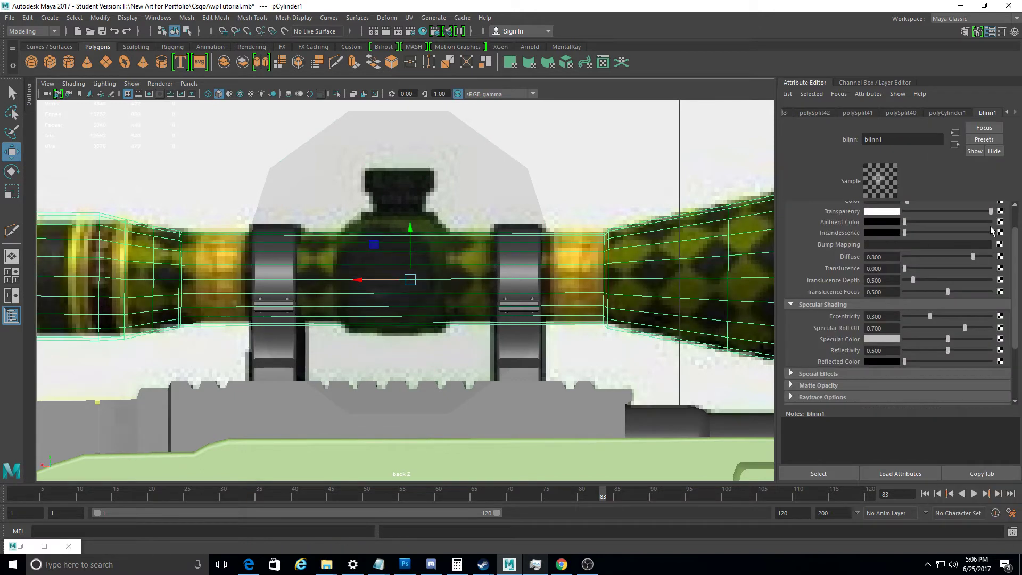
# Reselect the knob cylinder and frame it in the perspective view
pyautogui.click(516, 246)
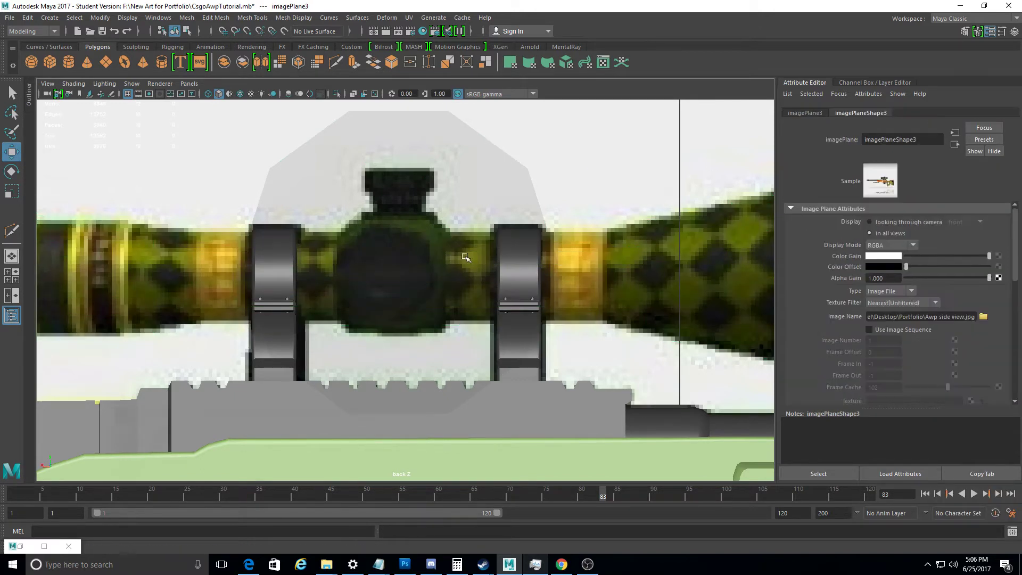
pyautogui.click(423, 269)
pyautogui.keyDown('alt'); pyautogui.moveTo(423, 269); pyautogui.dragTo(497, 393, button='right'); pyautogui.keyUp('alt')
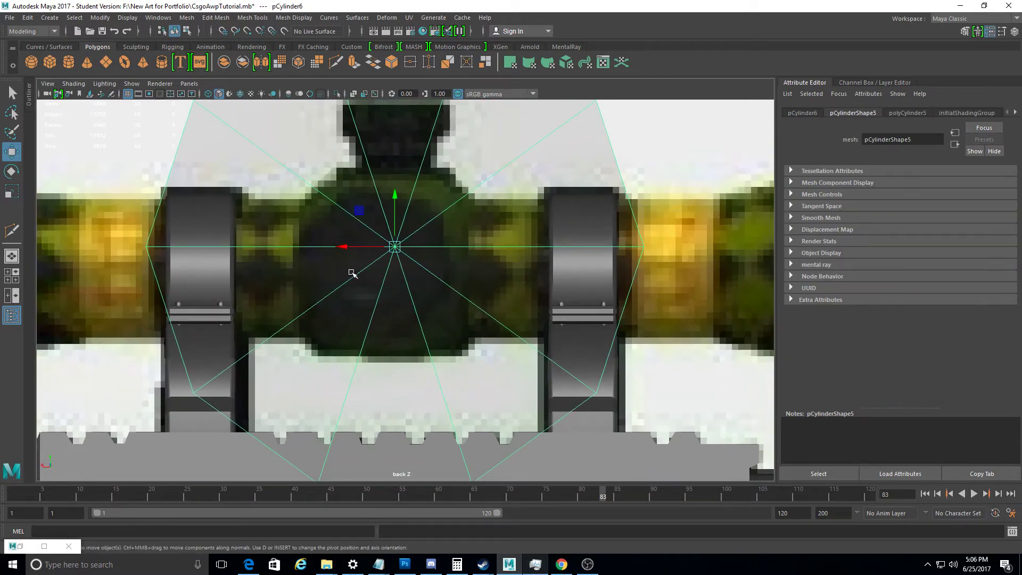
pyautogui.press('space')
pyautogui.moveTo(641, 217)
pyautogui.keyDown('alt'); pyautogui.mouseDown()
pyautogui.moveTo(613, 198)
pyautogui.moveTo(756, 200)
pyautogui.mouseUp(); pyautogui.keyUp('alt')
pyautogui.hotkey('shift', 'f')
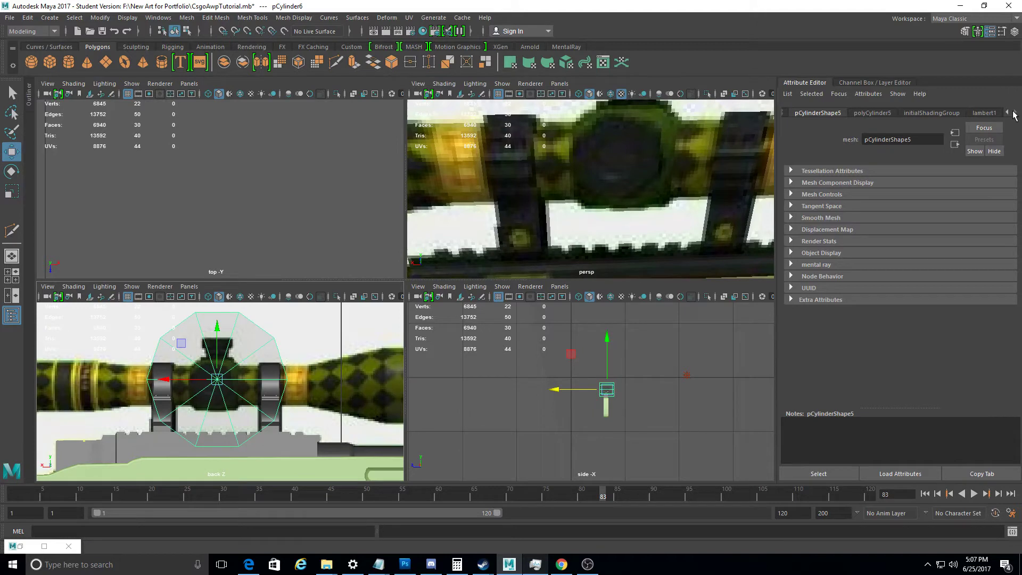
# Set the cylinder to 6 subdivisions and scale it into a small thin disc
pyautogui.click(1015, 31)
pyautogui.click(823, 224)
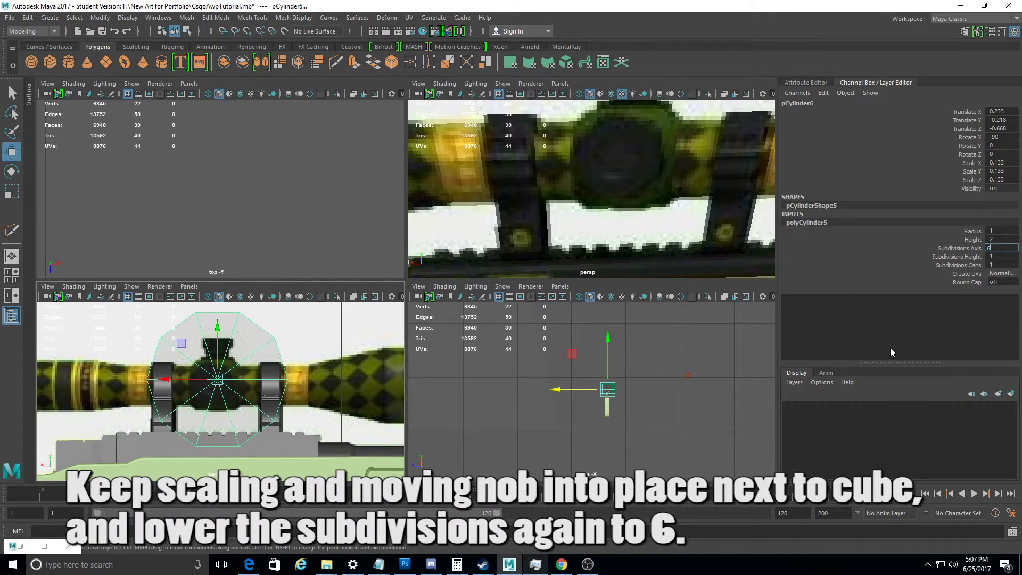
pyautogui.press('Return')
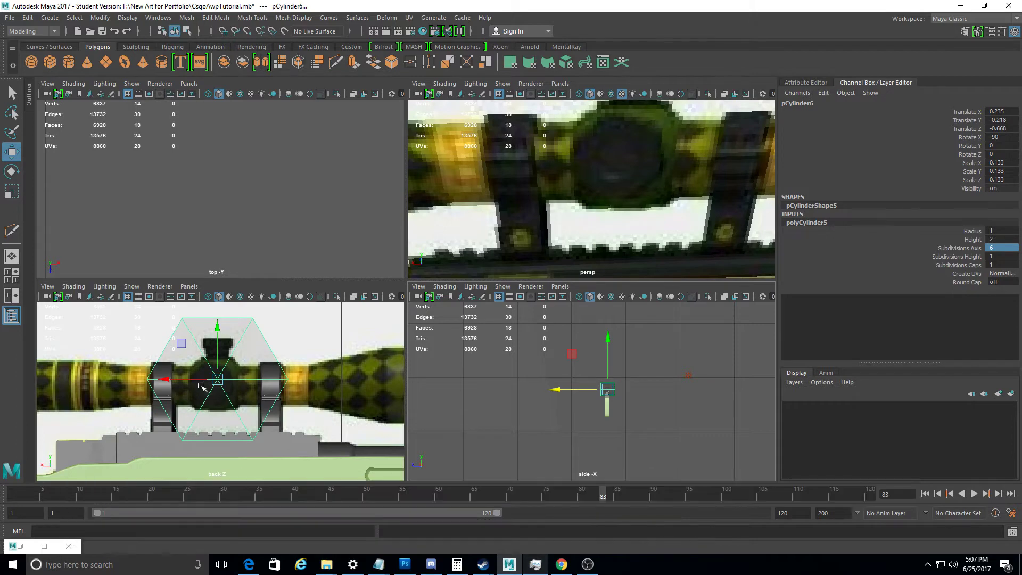
pyautogui.click(14, 193)
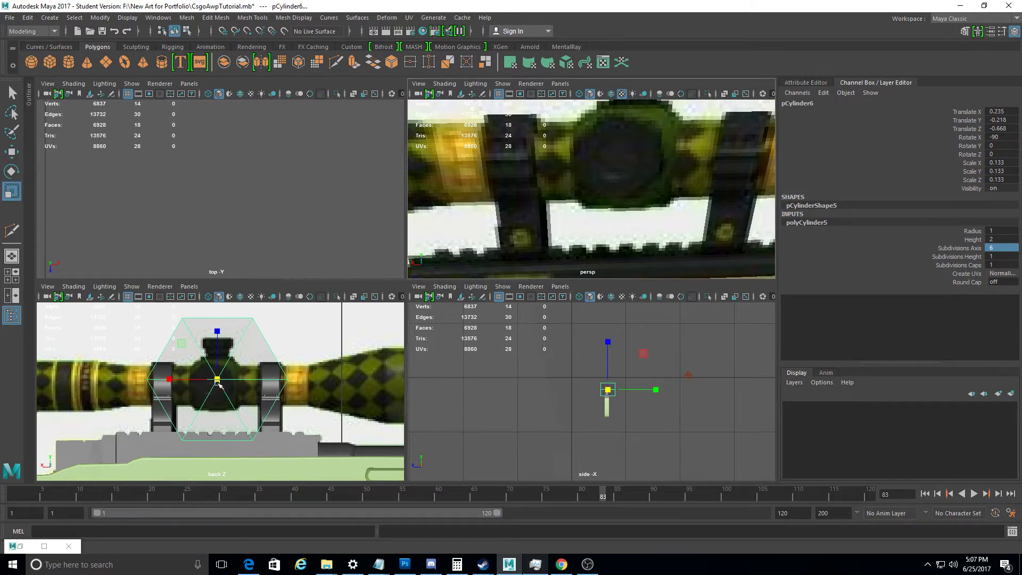
pyautogui.moveTo(218, 381); pyautogui.dragTo(161, 377)
pyautogui.keyDown('alt'); pyautogui.moveTo(533, 219); pyautogui.dragTo(542, 225); pyautogui.keyUp('alt')
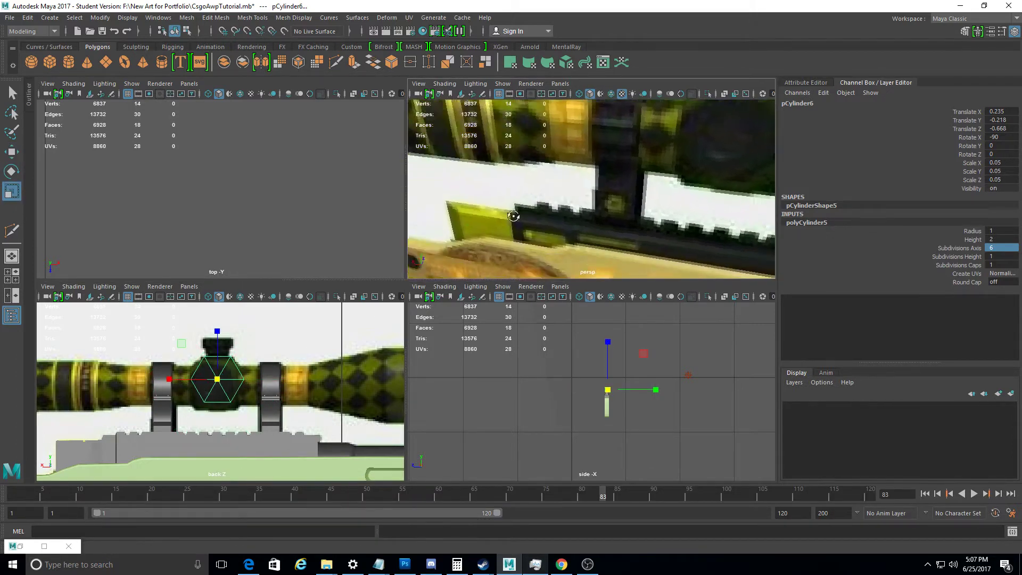
pyautogui.keyDown('alt'); pyautogui.moveTo(548, 223); pyautogui.dragTo(558, 221); pyautogui.keyUp('alt')
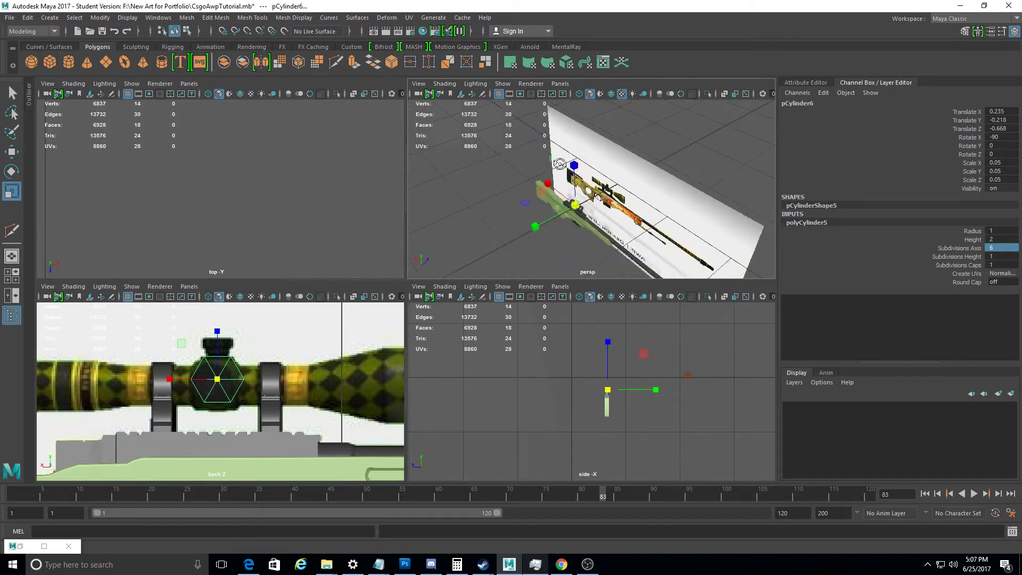
pyautogui.moveTo(559, 221)
pyautogui.keyDown('alt'); pyautogui.mouseDown(button='right')
pyautogui.moveTo(571, 220)
pyautogui.moveTo(604, 271)
pyautogui.mouseUp(button='right'); pyautogui.keyUp('alt')
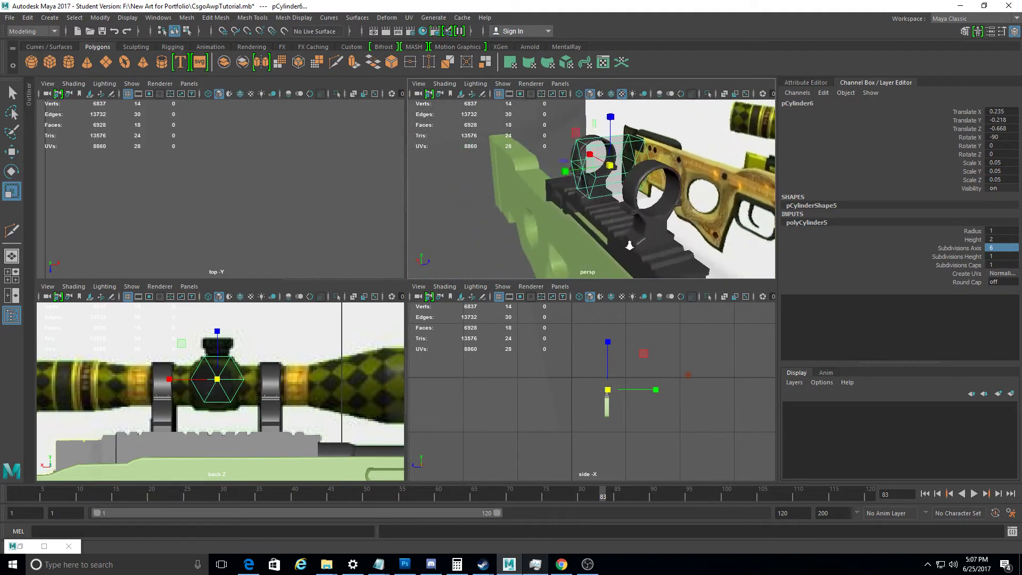
pyautogui.moveTo(508, 197); pyautogui.dragTo(548, 229)
pyautogui.scroll(5, 238, 355)
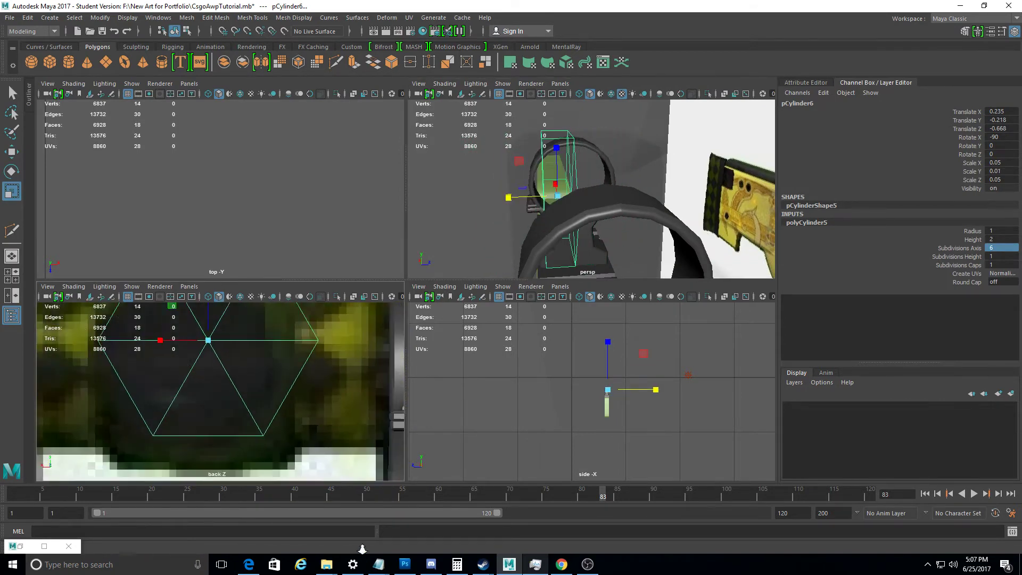
pyautogui.moveTo(284, 382); pyautogui.dragTo(256, 385)
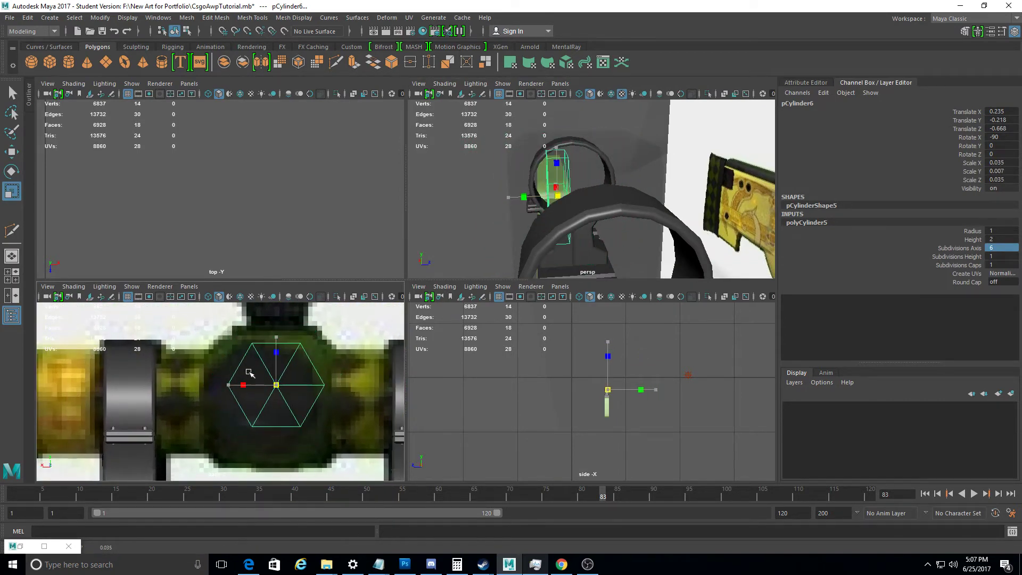
# Place the hexagonal disc over the reference turret, tilting it 21.883 on Z
pyautogui.click(12, 152)
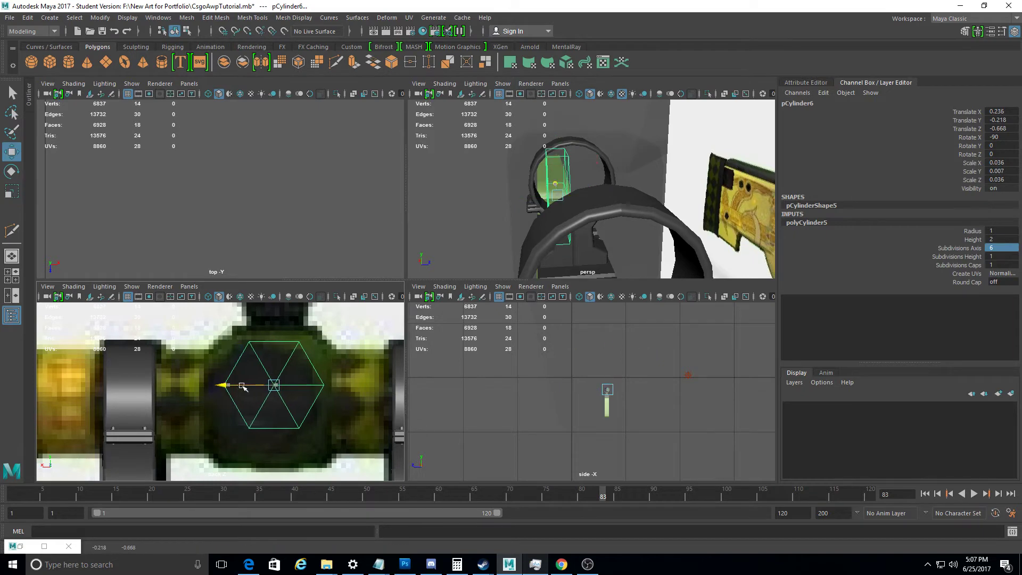
pyautogui.moveTo(266, 344); pyautogui.dragTo(216, 390)
pyautogui.press('e')
pyautogui.moveTo(293, 360); pyautogui.dragTo(303, 376)
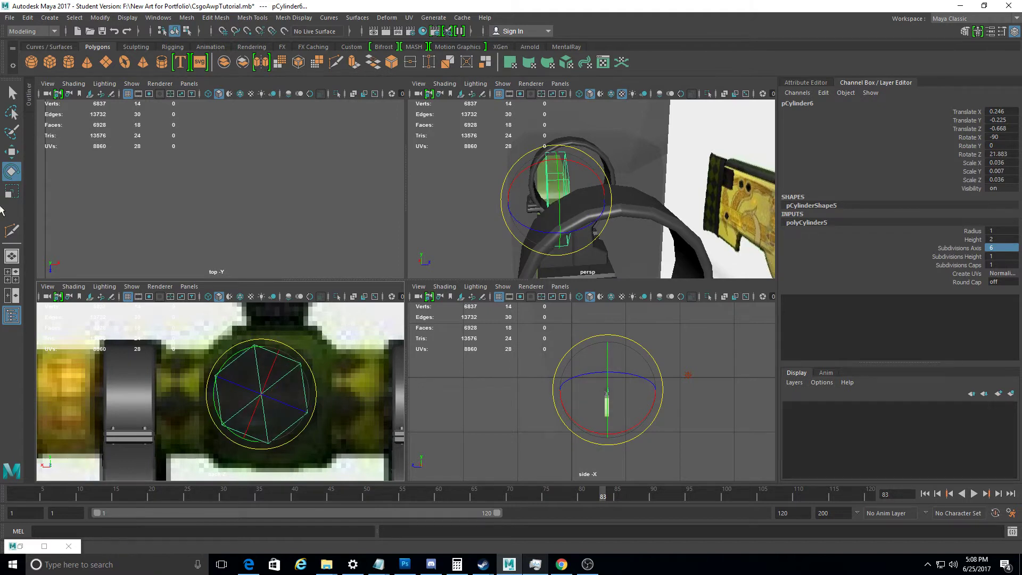
pyautogui.press('w')
pyautogui.moveTo(217, 393); pyautogui.dragTo(218, 392)
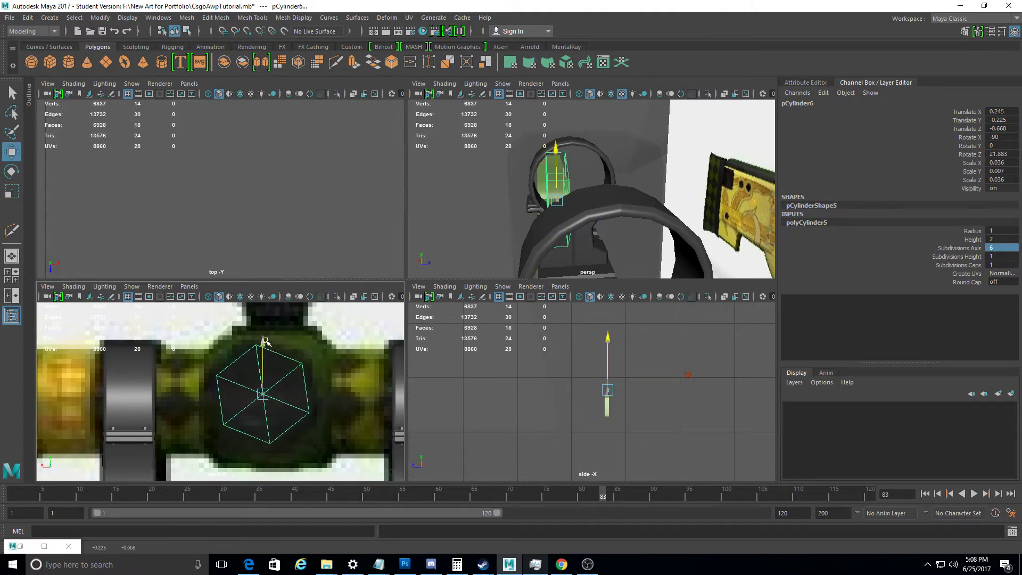
pyautogui.press('r')
pyautogui.moveTo(268, 393); pyautogui.dragTo(276, 392)
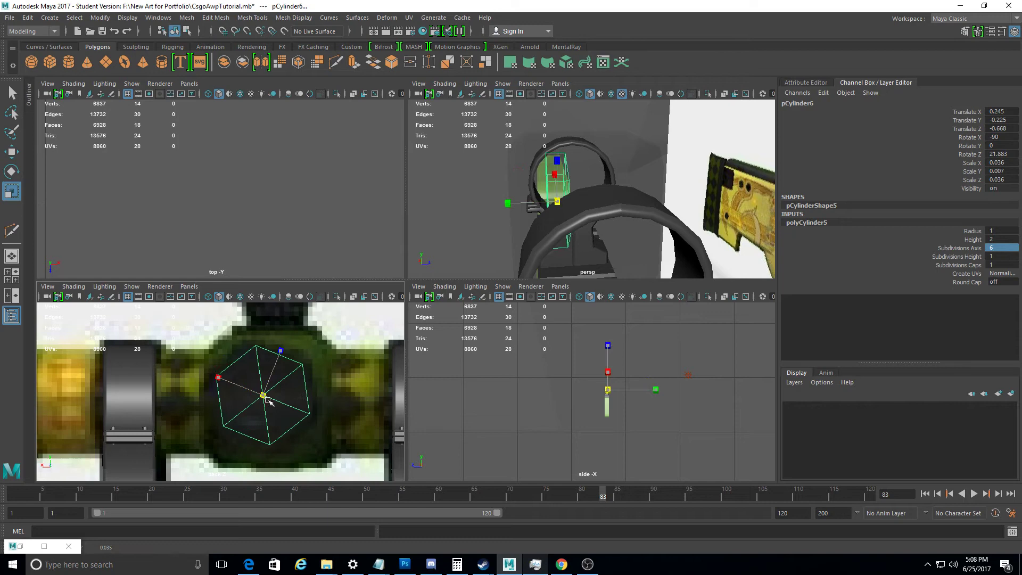
# Move the disc forward so it sits out of the scope tube
pyautogui.moveTo(511, 235)
pyautogui.keyDown('alt'); pyautogui.mouseDown()
pyautogui.moveTo(506, 273)
pyautogui.moveTo(509, 234)
pyautogui.mouseUp(); pyautogui.keyUp('alt')
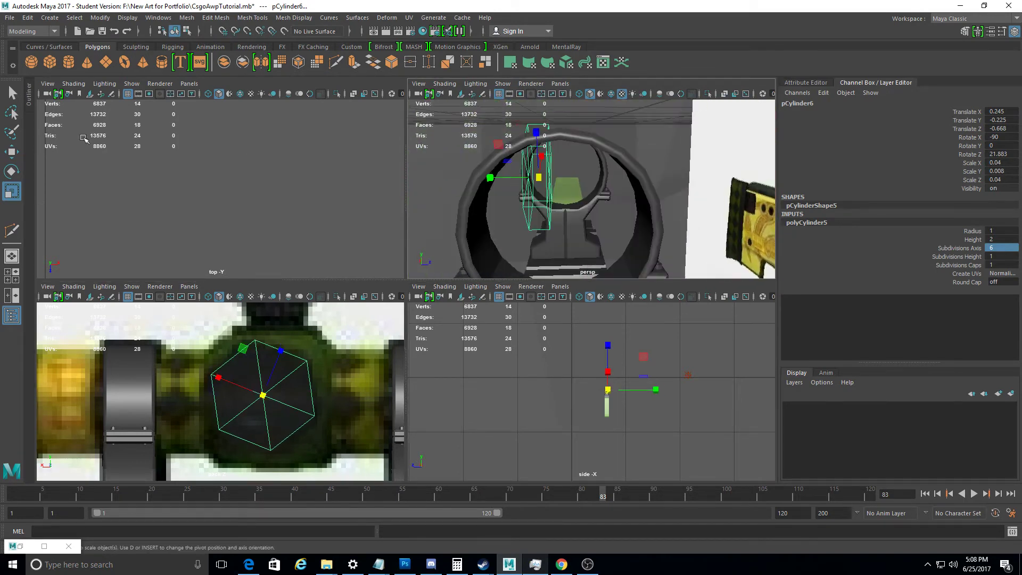
pyautogui.press('w')
pyautogui.moveTo(599, 180); pyautogui.dragTo(554, 181)
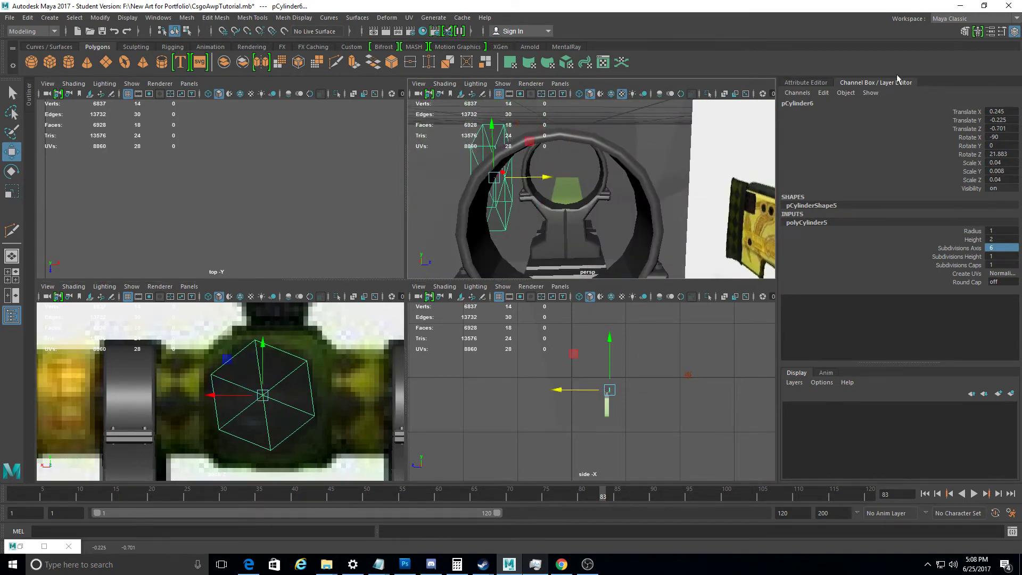
pyautogui.keyDown('alt'); pyautogui.moveTo(612, 155); pyautogui.dragTo(589, 200); pyautogui.keyUp('alt')
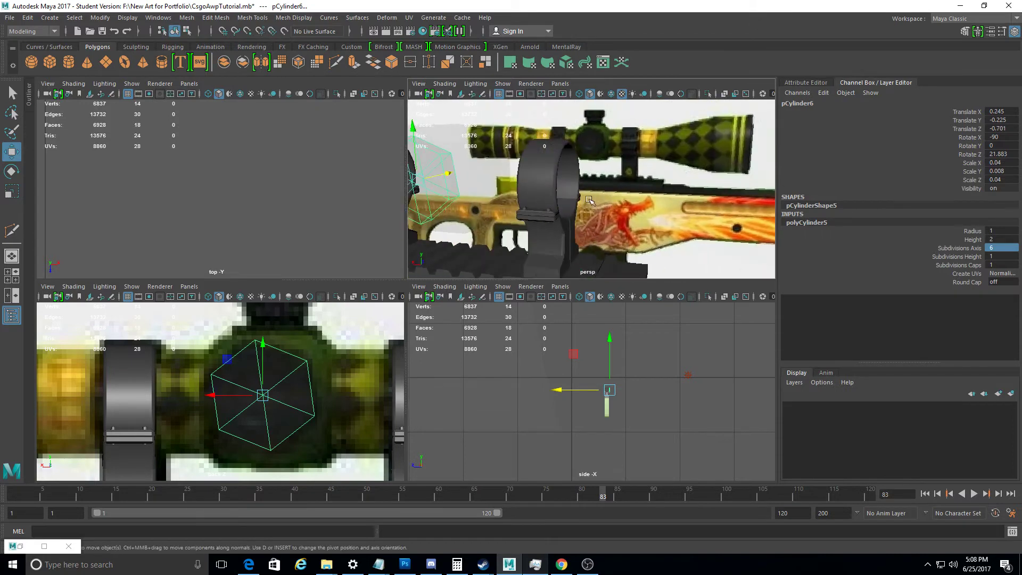
pyautogui.keyDown('alt'); pyautogui.moveTo(563, 200); pyautogui.dragTo(594, 202); pyautogui.keyUp('alt')
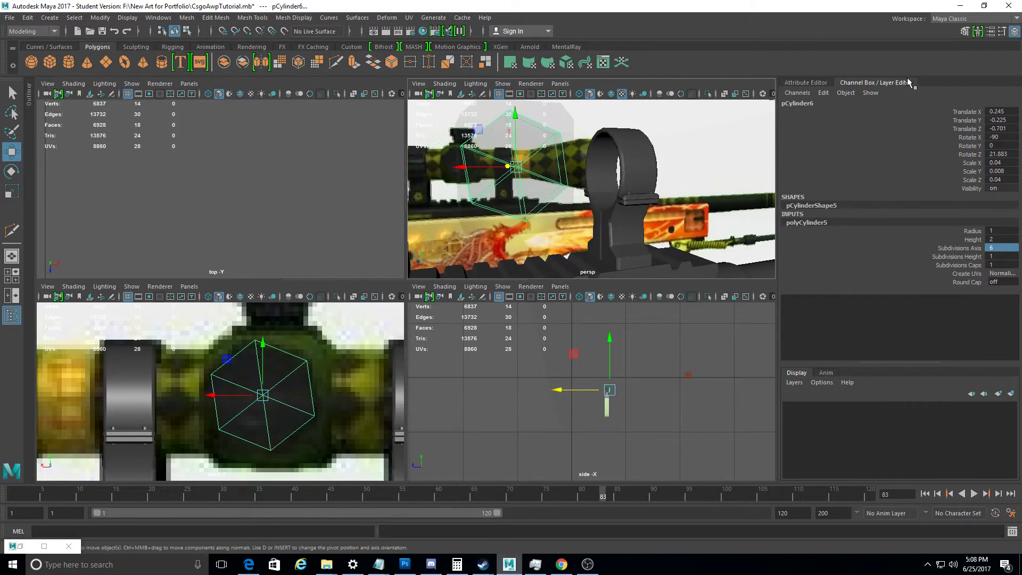
# Show the cylinder's material settings in the Attribute Editor
pyautogui.click(991, 33)
pyautogui.rightClick(926, 113)
pyautogui.click(942, 143)
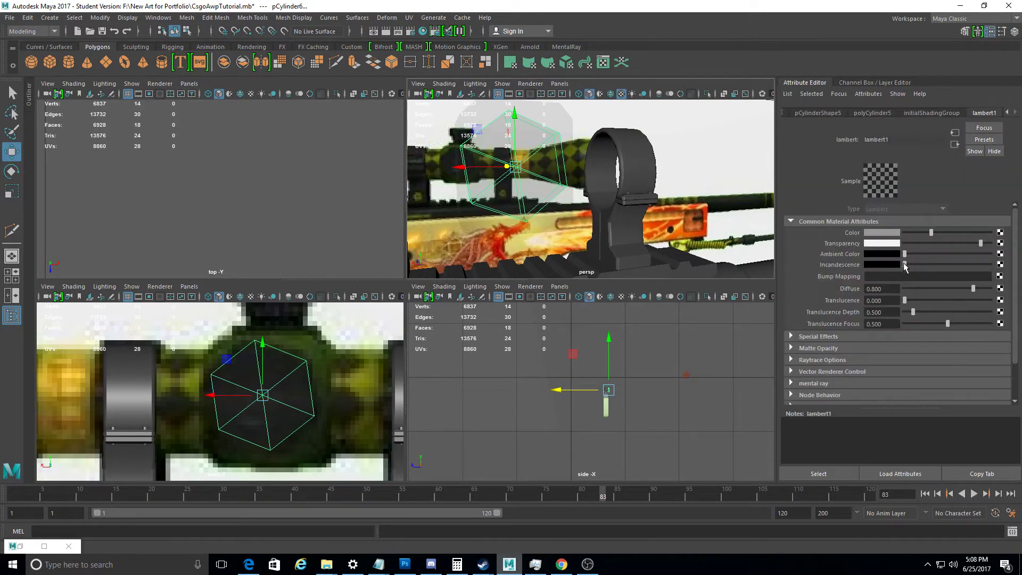
# Shrink the knob slightly and reposition it between the scope rings
pyautogui.moveTo(612, 202)
pyautogui.keyDown('alt'); pyautogui.mouseDown()
pyautogui.moveTo(562, 190)
pyautogui.moveTo(598, 219)
pyautogui.moveTo(580, 217)
pyautogui.mouseUp(); pyautogui.keyUp('alt')
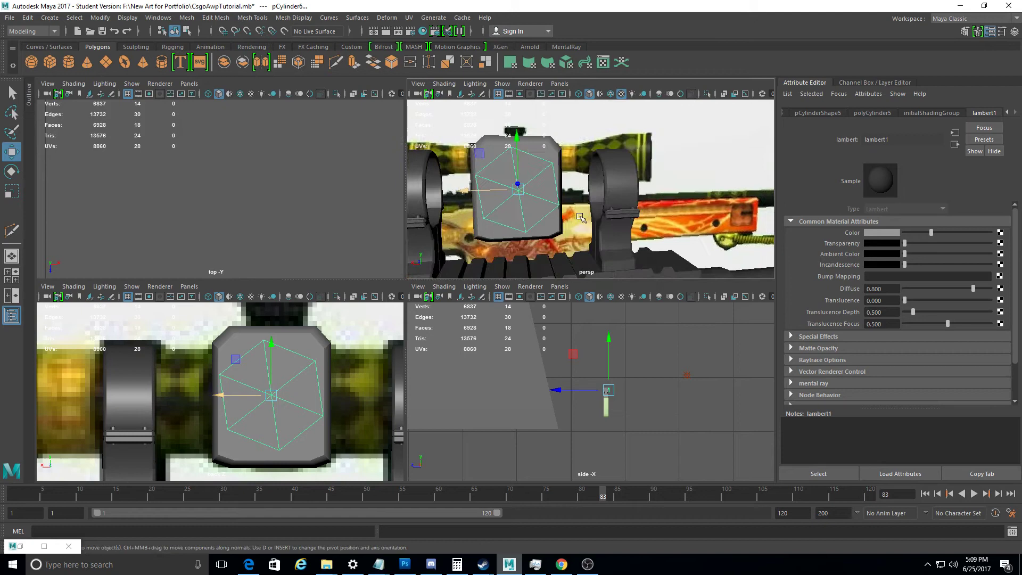
pyautogui.press('r')
pyautogui.moveTo(521, 186); pyautogui.dragTo(582, 184)
pyautogui.click(11, 151)
pyautogui.moveTo(648, 202); pyautogui.dragTo(602, 196)
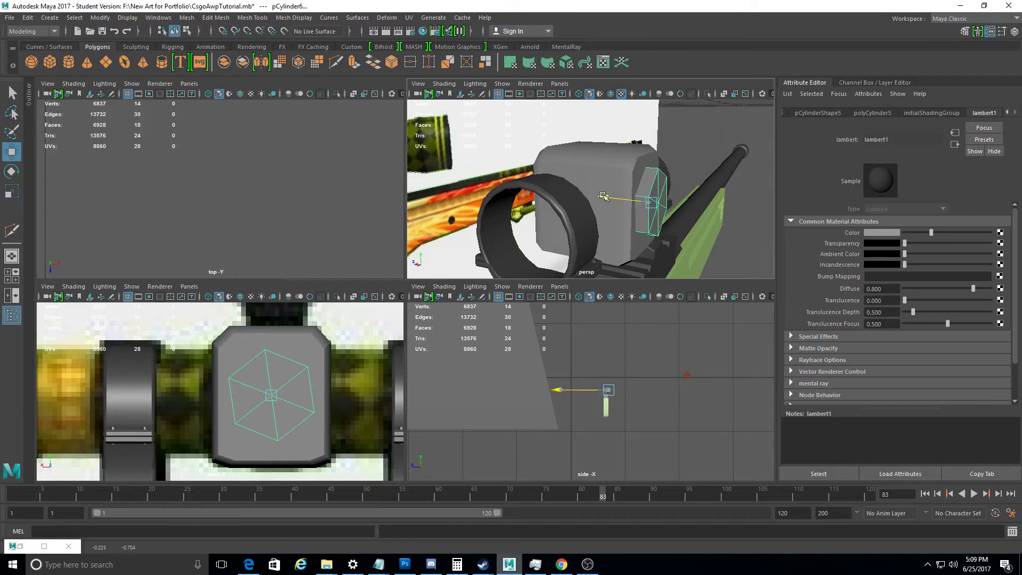
# Reselect the knob and start a Multi-Cut in the enlarged perspective view
pyautogui.click(713, 171)
pyautogui.moveTo(713, 170)
pyautogui.keyDown('alt'); pyautogui.mouseDown()
pyautogui.moveTo(565, 239)
pyautogui.moveTo(520, 221)
pyautogui.moveTo(505, 261)
pyautogui.moveTo(418, 337)
pyautogui.mouseUp(); pyautogui.keyUp('alt')
pyautogui.click(514, 223)
pyautogui.click(12, 230)
pyautogui.press('space')
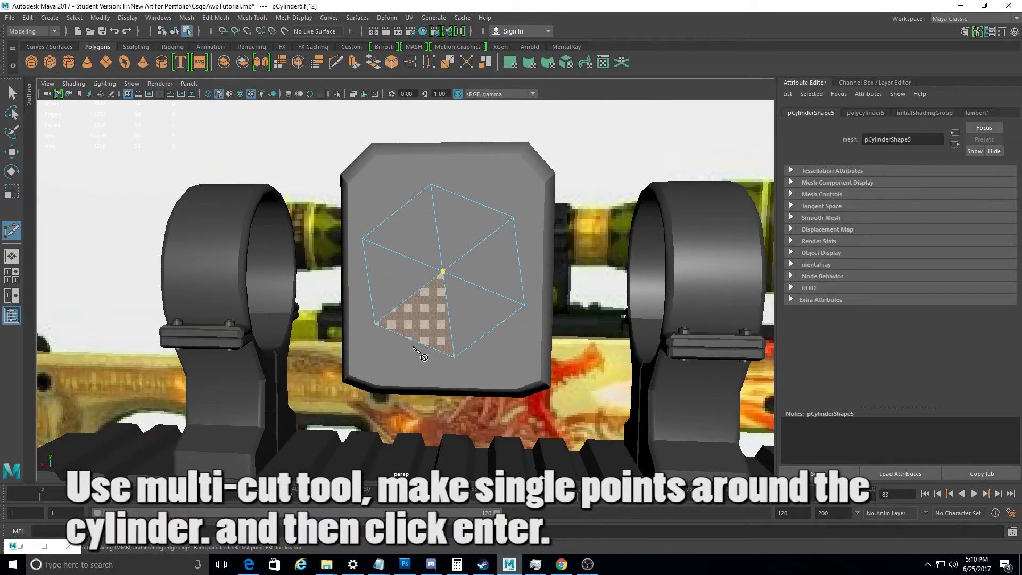
# Make initial Multi-Cut cuts on the knob face, then bring the hexagonal cap into view
pyautogui.click(408, 299)
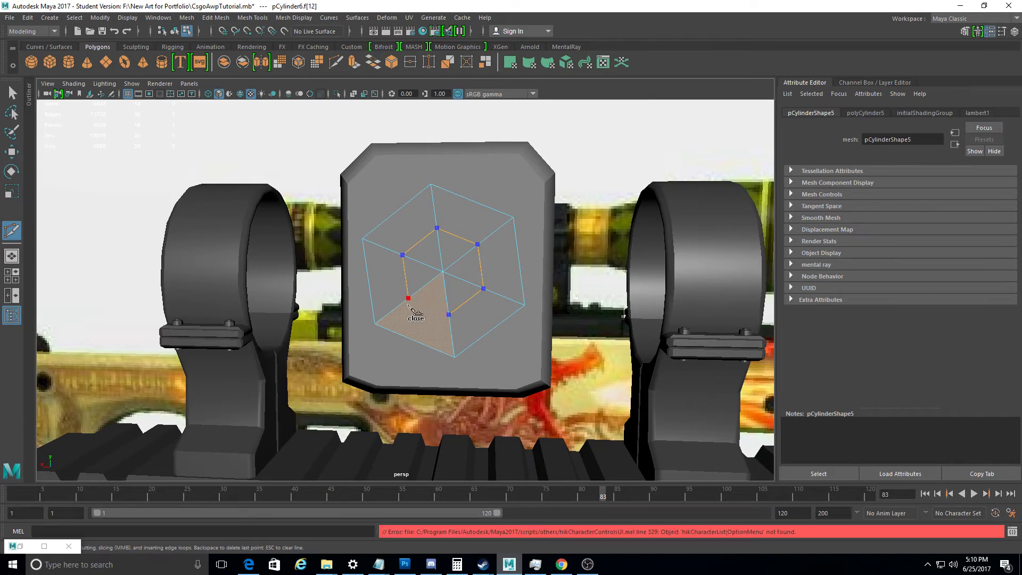
pyautogui.press('Return')
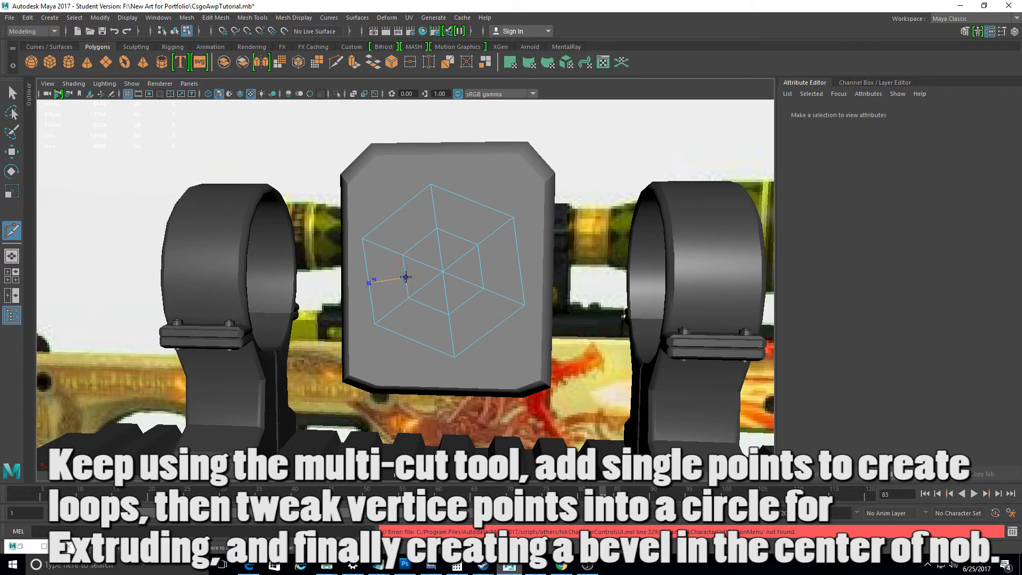
pyautogui.click(406, 277)
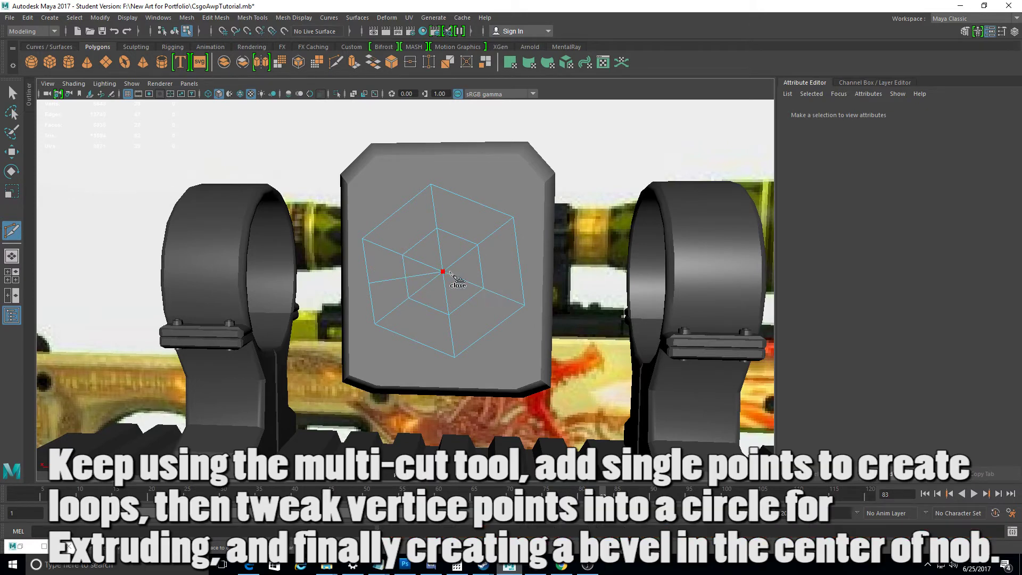
pyautogui.moveTo(535, 285)
pyautogui.keyDown('alt'); pyautogui.mouseDown()
pyautogui.moveTo(289, 208)
pyautogui.moveTo(288, 285)
pyautogui.moveTo(326, 296)
pyautogui.mouseUp(); pyautogui.keyUp('alt')
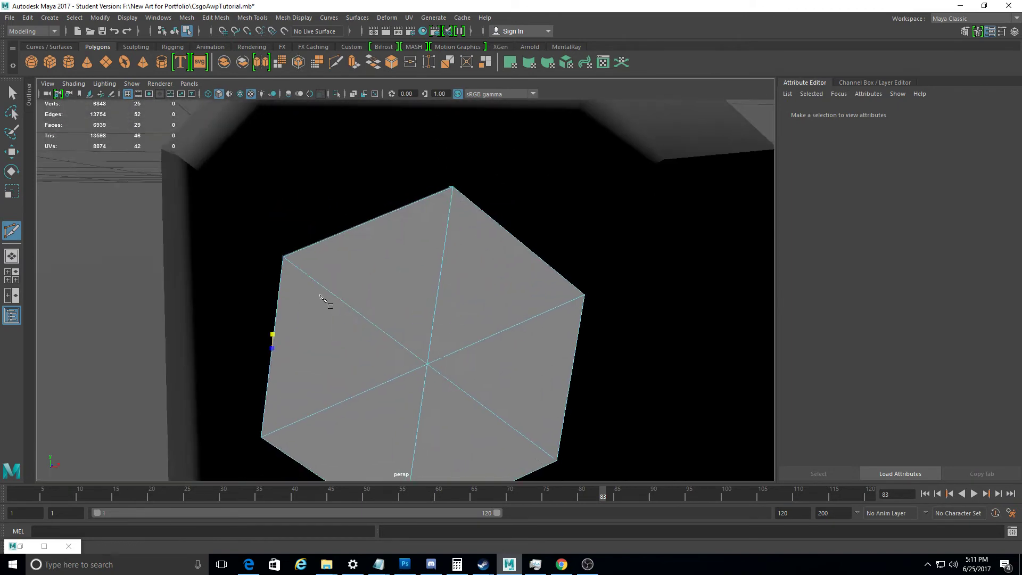
pyautogui.keyDown('alt'); pyautogui.moveTo(287, 337); pyautogui.dragTo(304, 360); pyautogui.keyUp('alt')
# Cut radial edges from the hexagonal cap's centre point out to its edges
pyautogui.click(435, 356)
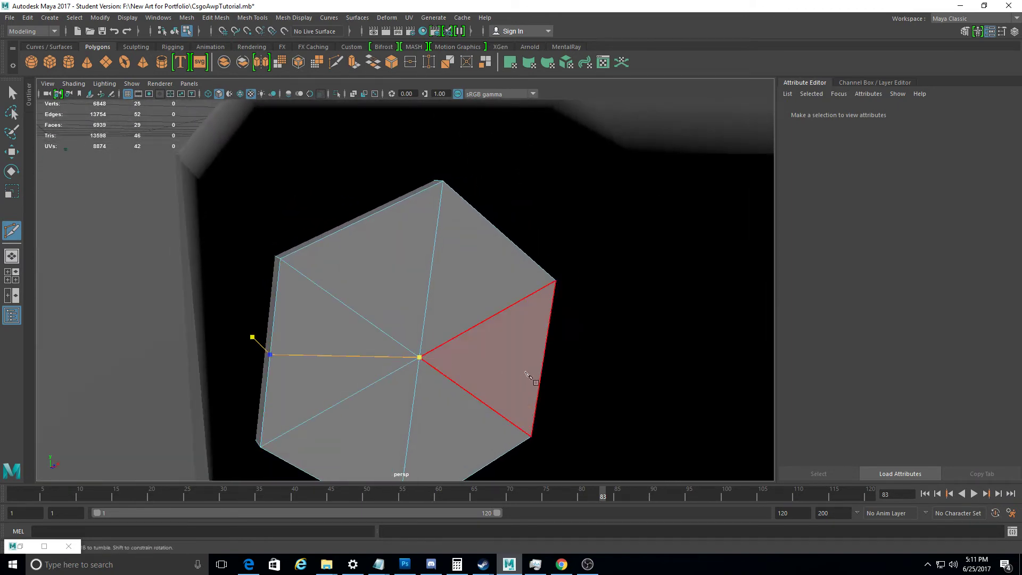
pyautogui.click(543, 364)
pyautogui.keyDown('alt'); pyautogui.moveTo(543, 364); pyautogui.dragTo(422, 360); pyautogui.keyUp('alt')
pyautogui.press('Return')
pyautogui.moveTo(394, 392)
pyautogui.keyDown('alt'); pyautogui.mouseDown()
pyautogui.moveTo(436, 419)
pyautogui.moveTo(426, 424)
pyautogui.moveTo(487, 236)
pyautogui.mouseUp(); pyautogui.keyUp('alt')
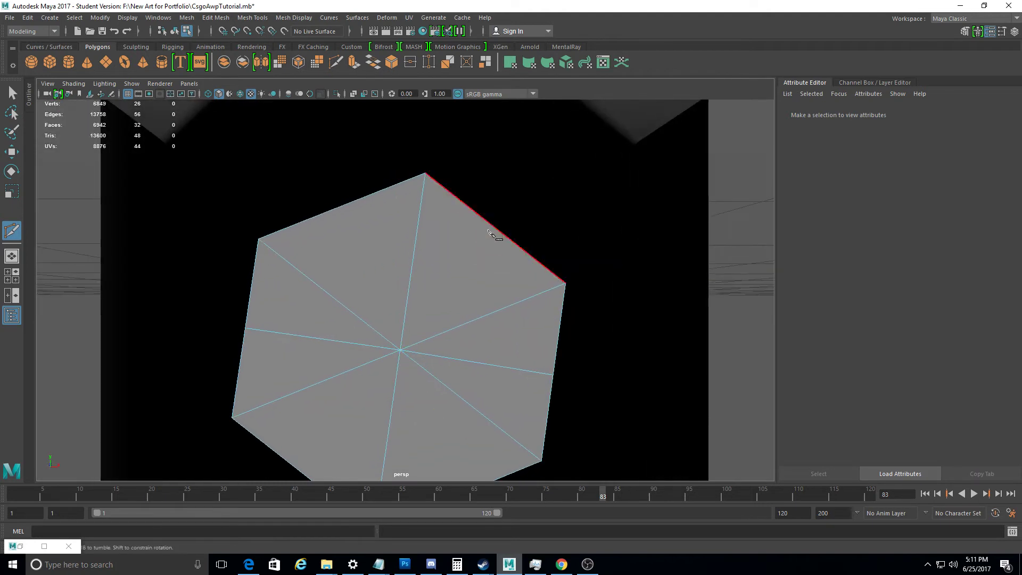
pyautogui.click(400, 350)
pyautogui.moveTo(496, 228)
pyautogui.keyDown('alt'); pyautogui.mouseDown()
pyautogui.moveTo(456, 269)
pyautogui.moveTo(470, 254)
pyautogui.mouseUp(); pyautogui.keyUp('alt')
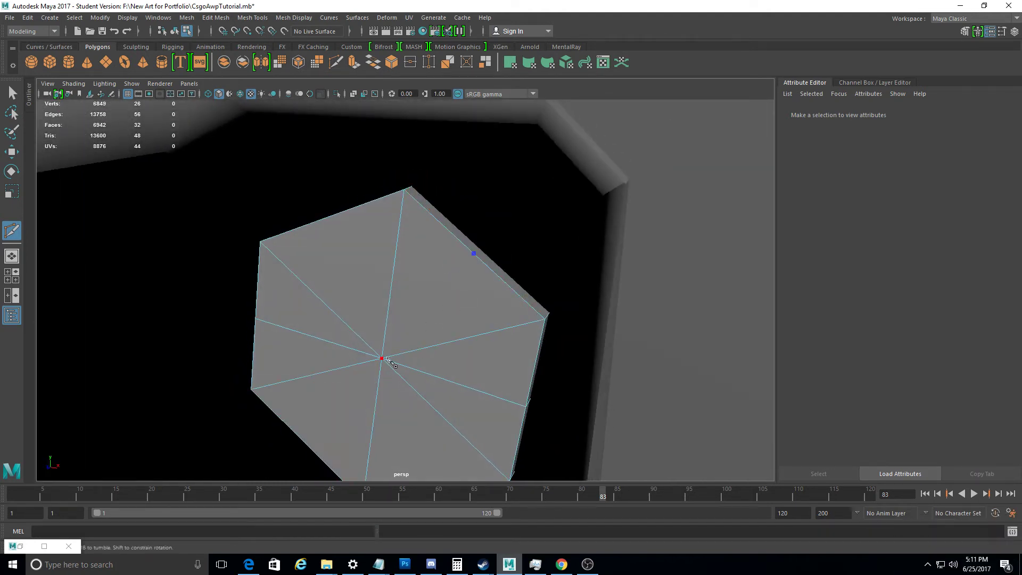
# Select the inner ring of vertices around the cap's centre, ready for scaling
pyautogui.moveTo(314, 452)
pyautogui.keyDown('alt'); pyautogui.mouseDown()
pyautogui.moveTo(451, 372)
pyautogui.moveTo(445, 399)
pyautogui.moveTo(410, 342)
pyautogui.mouseUp(); pyautogui.keyUp('alt')
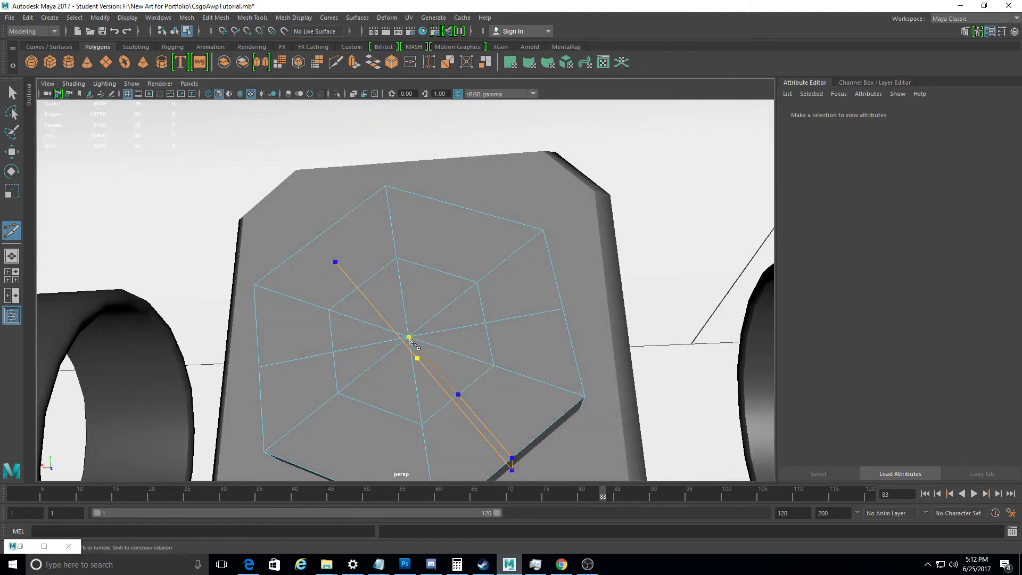
pyautogui.keyDown('alt'); pyautogui.moveTo(313, 244); pyautogui.dragTo(312, 249); pyautogui.keyUp('alt')
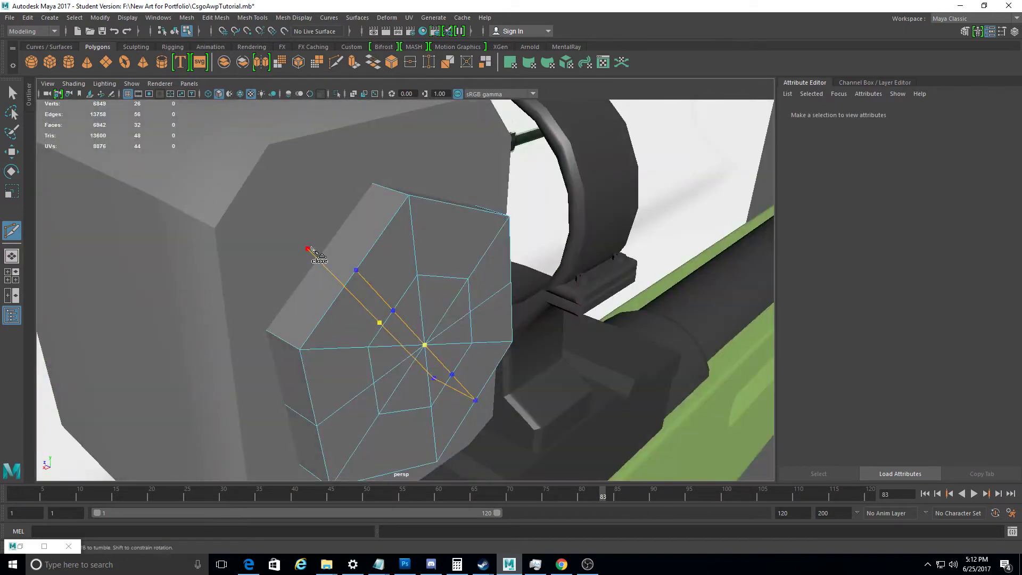
pyautogui.keyDown('alt'); pyautogui.moveTo(408, 289); pyautogui.dragTo(468, 214); pyautogui.keyUp('alt')
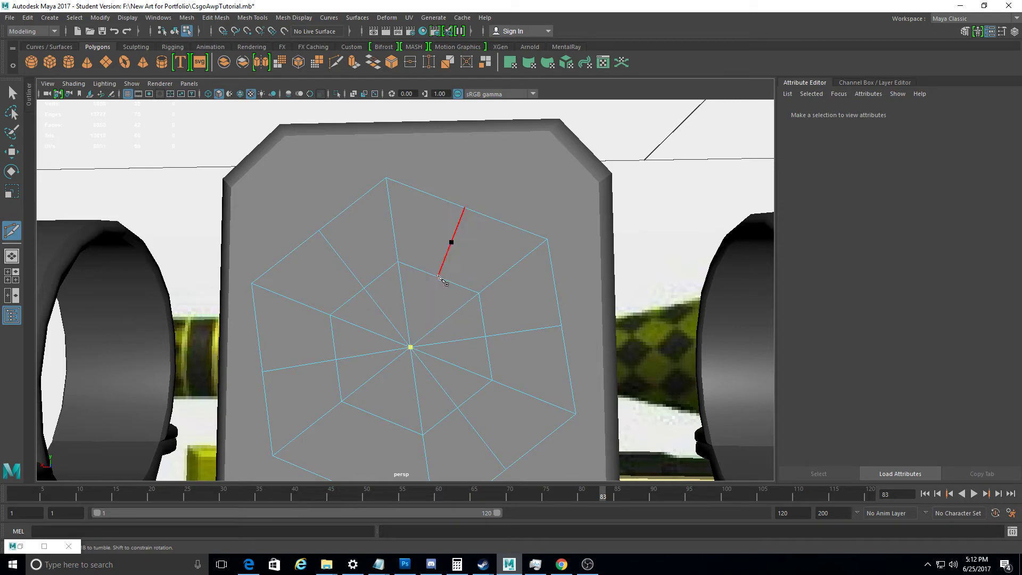
pyautogui.moveTo(365, 456)
pyautogui.keyDown('alt'); pyautogui.mouseDown()
pyautogui.moveTo(433, 343)
pyautogui.moveTo(429, 361)
pyautogui.mouseUp(); pyautogui.keyUp('alt')
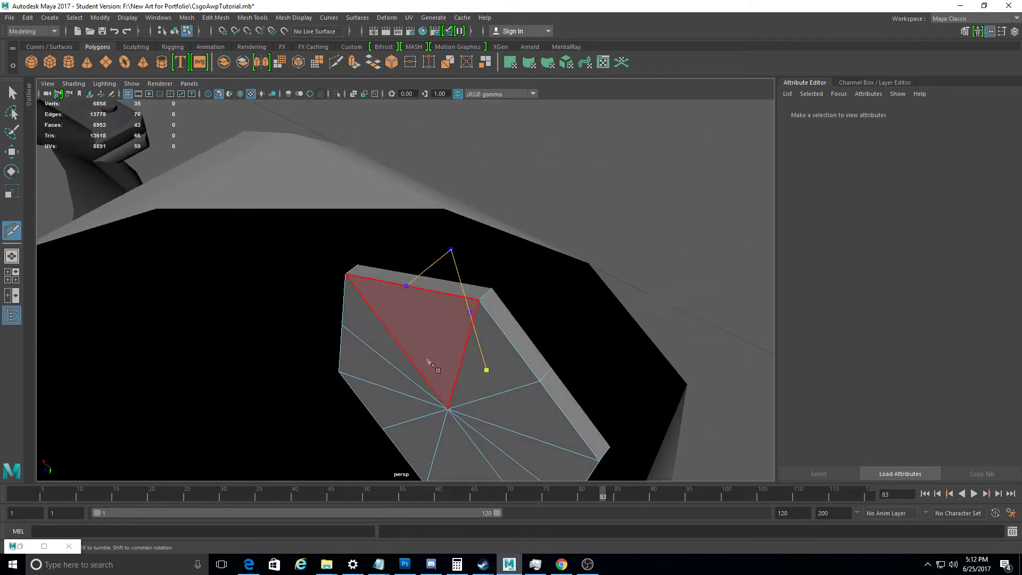
pyautogui.keyDown('alt'); pyautogui.moveTo(446, 444); pyautogui.dragTo(462, 403); pyautogui.keyUp('alt')
pyautogui.moveTo(536, 383)
pyautogui.keyDown('alt'); pyautogui.mouseDown()
pyautogui.moveTo(547, 406)
pyautogui.moveTo(392, 347)
pyautogui.moveTo(367, 465)
pyautogui.moveTo(454, 385)
pyautogui.moveTo(381, 206)
pyautogui.moveTo(452, 240)
pyautogui.moveTo(576, 197)
pyautogui.moveTo(452, 224)
pyautogui.moveTo(209, 226)
pyautogui.mouseUp(); pyautogui.keyUp('alt')
pyautogui.press('w')
pyautogui.moveTo(436, 247); pyautogui.dragTo(394, 245, button='right')
pyautogui.moveTo(431, 255)
pyautogui.mouseDown()
pyautogui.moveTo(396, 314)
pyautogui.moveTo(371, 218)
pyautogui.mouseUp()
pyautogui.press('r')
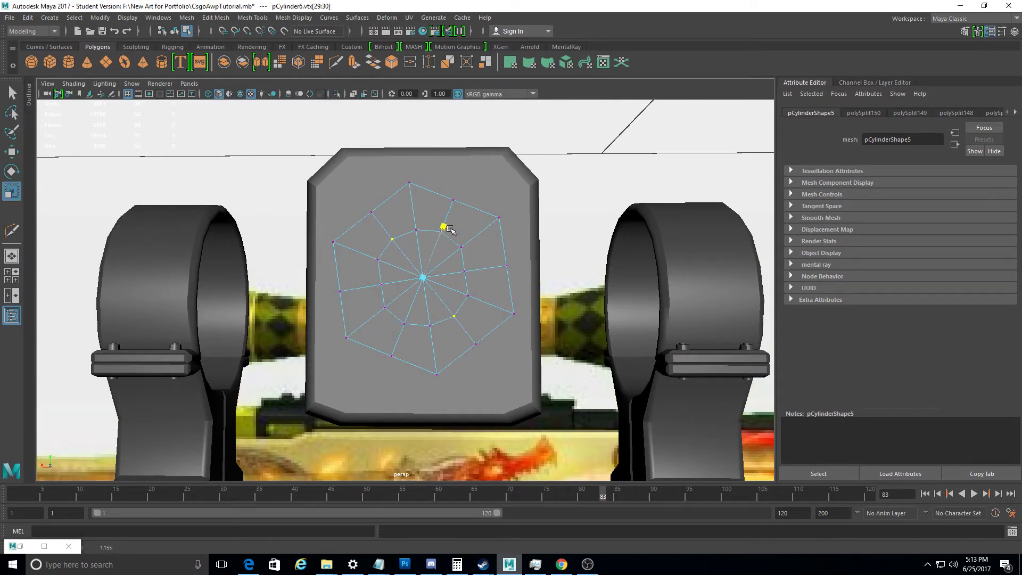
# Scale, rotate and adjust the pivot to shape the inner-ring vertices into a tight, round circle
pyautogui.moveTo(449, 229); pyautogui.dragTo(446, 234)
pyautogui.press('e')
pyautogui.moveTo(403, 269); pyautogui.dragTo(394, 292)
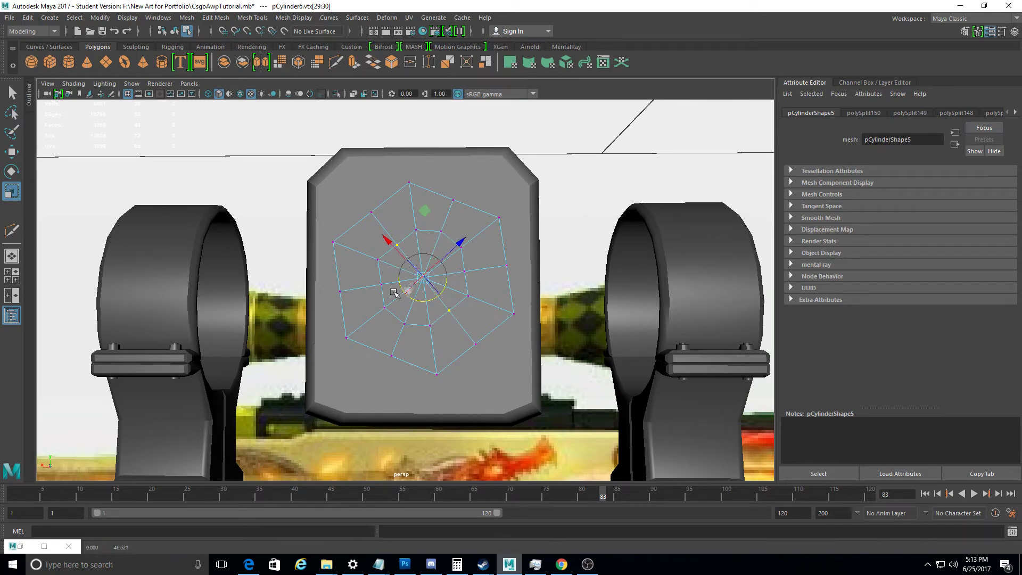
pyautogui.press('r')
pyautogui.moveTo(397, 239); pyautogui.dragTo(394, 245)
pyautogui.click(381, 284)
pyautogui.press('d')
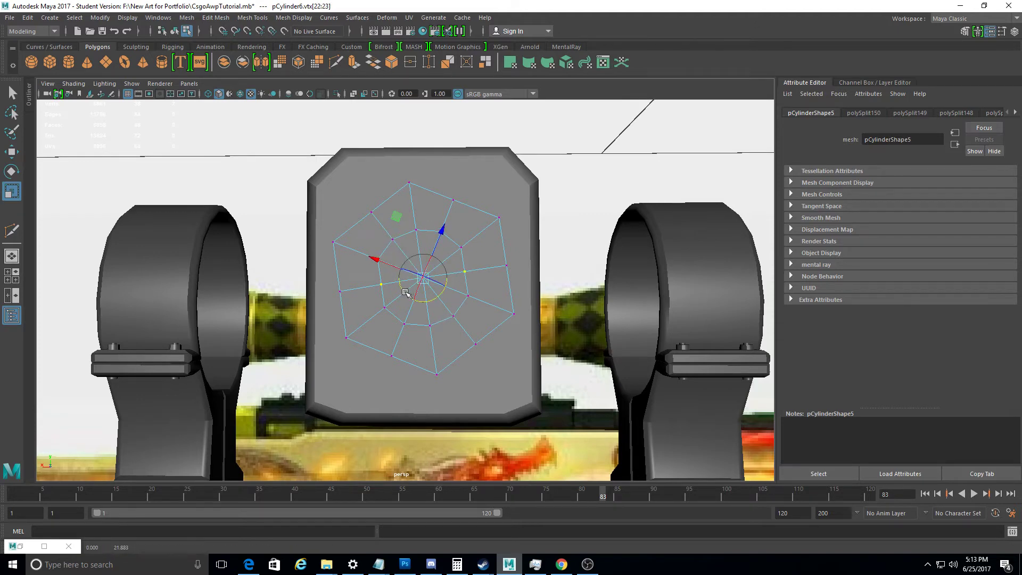
pyautogui.press('d')
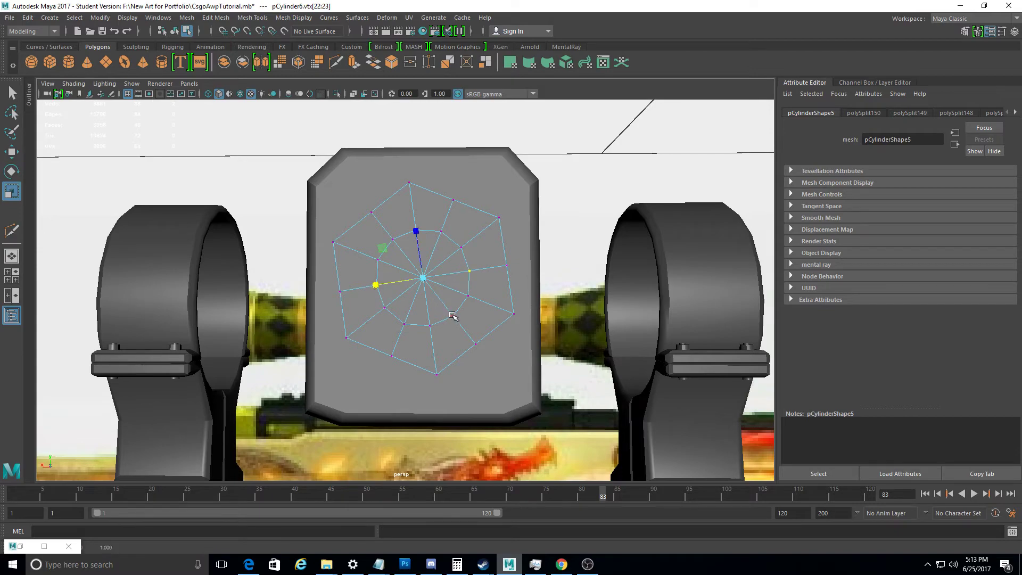
pyautogui.moveTo(457, 319); pyautogui.dragTo(508, 229, button='right')
pyautogui.keyDown('alt'); pyautogui.moveTo(508, 228); pyautogui.dragTo(513, 353); pyautogui.keyUp('alt')
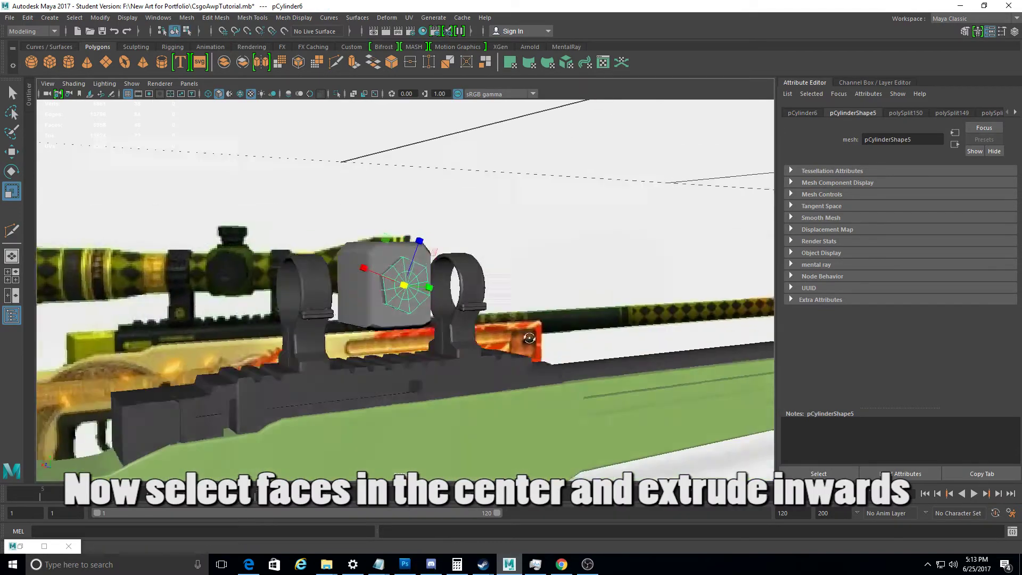
# Extrude the cap's inner ring of faces inward into a shallow circular recess
pyautogui.press('f')
pyautogui.moveTo(432, 247)
pyautogui.mouseDown(button='right')
pyautogui.moveTo(433, 290)
pyautogui.moveTo(424, 290)
pyautogui.mouseUp(button='right')
pyautogui.click(418, 293)
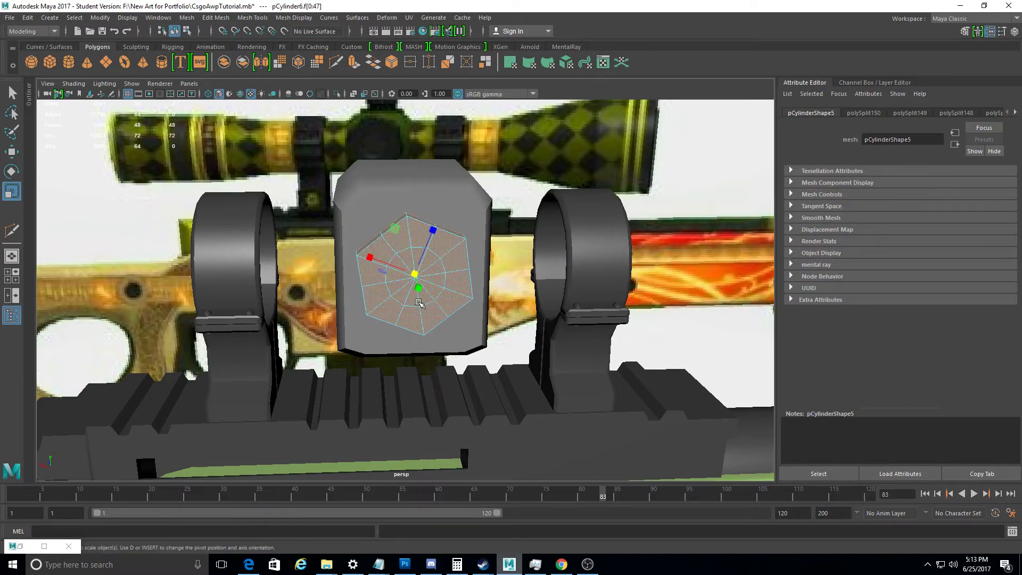
pyautogui.scroll(3, 403, 298)
pyautogui.click(393, 282)
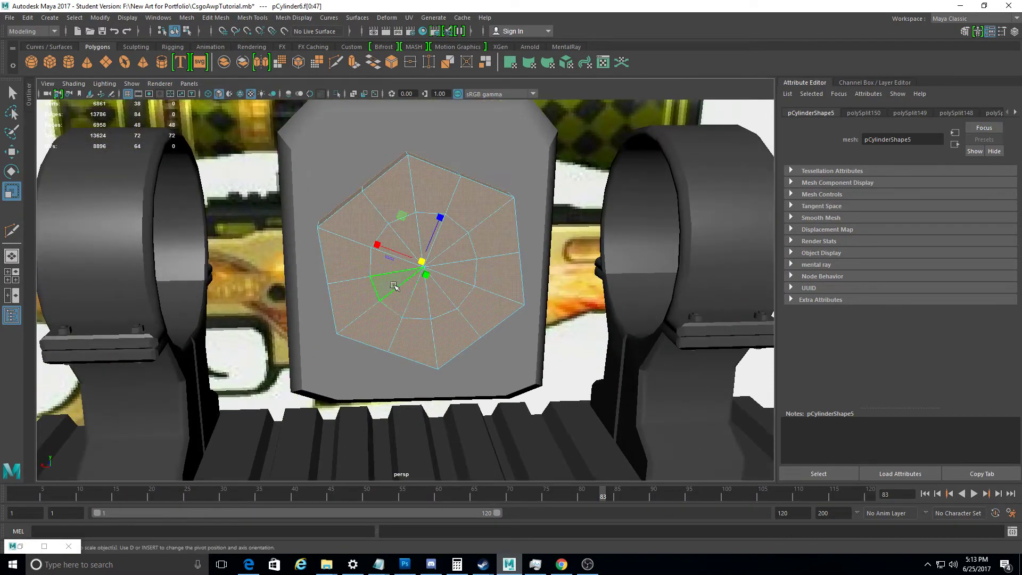
pyautogui.moveTo(434, 230)
pyautogui.keyDown('shift'); pyautogui.mouseDown()
pyautogui.moveTo(456, 268)
pyautogui.moveTo(405, 295)
pyautogui.moveTo(419, 277)
pyautogui.moveTo(403, 290)
pyautogui.moveTo(373, 236)
pyautogui.moveTo(387, 260)
pyautogui.mouseUp(); pyautogui.keyUp('shift')
pyautogui.scroll(-2, 400, 291)
pyautogui.hotkey('ctrl', 'e')
pyautogui.press('F8')
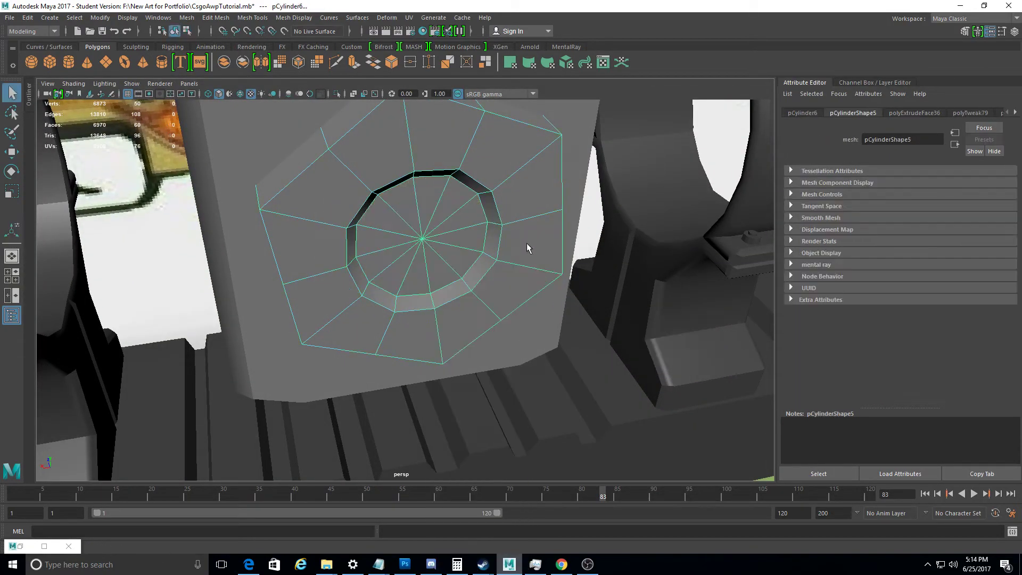
pyautogui.scroll(-5, 521, 244)
pyautogui.moveTo(521, 245)
pyautogui.keyDown('alt'); pyautogui.mouseDown()
pyautogui.moveTo(554, 257)
pyautogui.moveTo(461, 273)
pyautogui.mouseUp(); pyautogui.keyUp('alt')
# Inspect the blinn1 material settings and select the reference image plane
pyautogui.rightClick(951, 112)
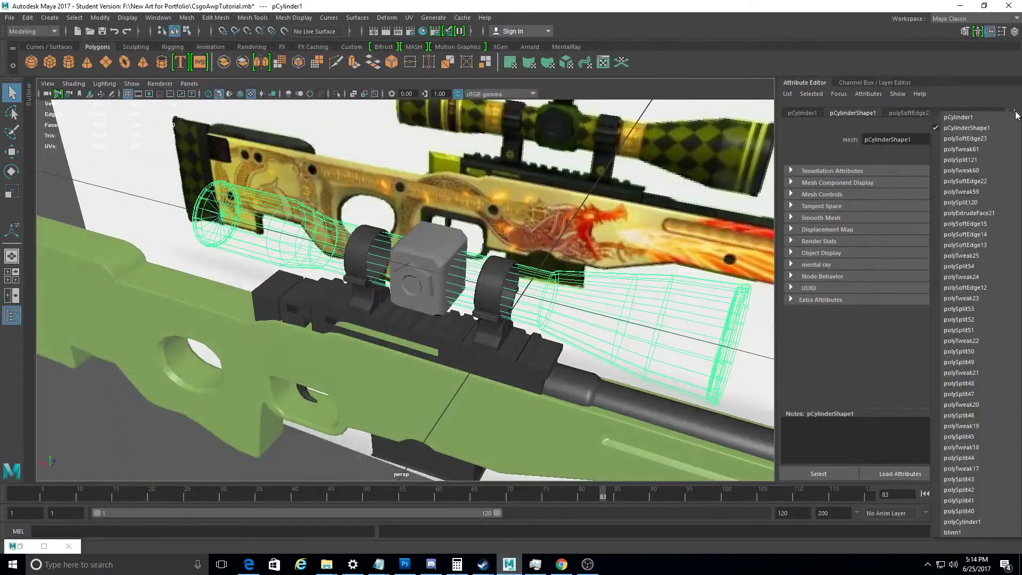
pyautogui.click(963, 531)
pyautogui.click(650, 235)
pyautogui.keyDown('alt'); pyautogui.moveTo(650, 234); pyautogui.dragTo(537, 240); pyautogui.keyUp('alt')
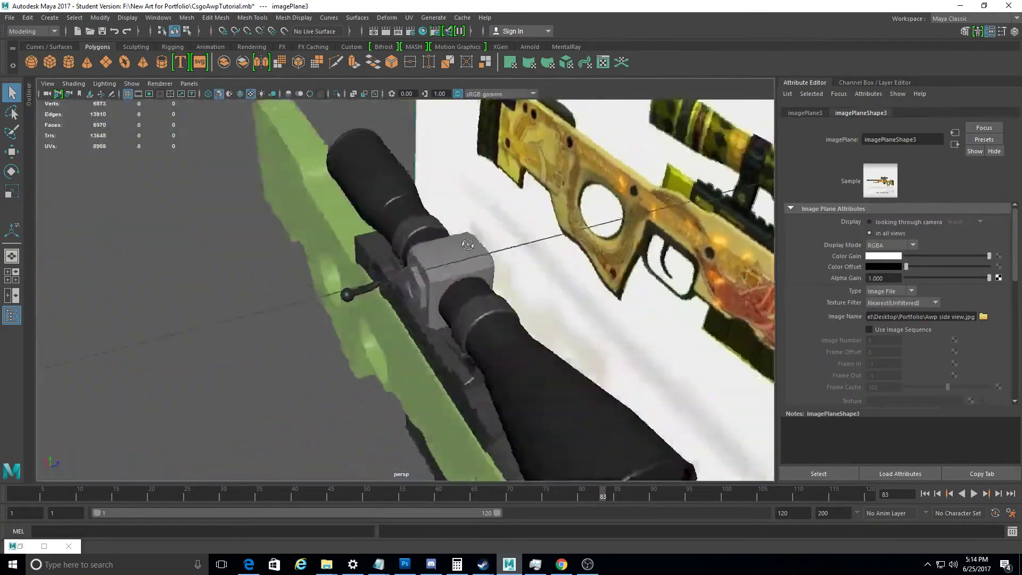
# Extrude the scope mount block's top face into a slight inset, scaled 0.967 and lifted 0.005
pyautogui.click(250, 218)
pyautogui.moveTo(250, 218)
pyautogui.keyDown('alt'); pyautogui.mouseDown()
pyautogui.moveTo(373, 250)
pyautogui.moveTo(500, 262)
pyautogui.moveTo(383, 235)
pyautogui.mouseUp(); pyautogui.keyUp('alt')
pyautogui.scroll(3, 362, 229)
pyautogui.rightClick(361, 229)
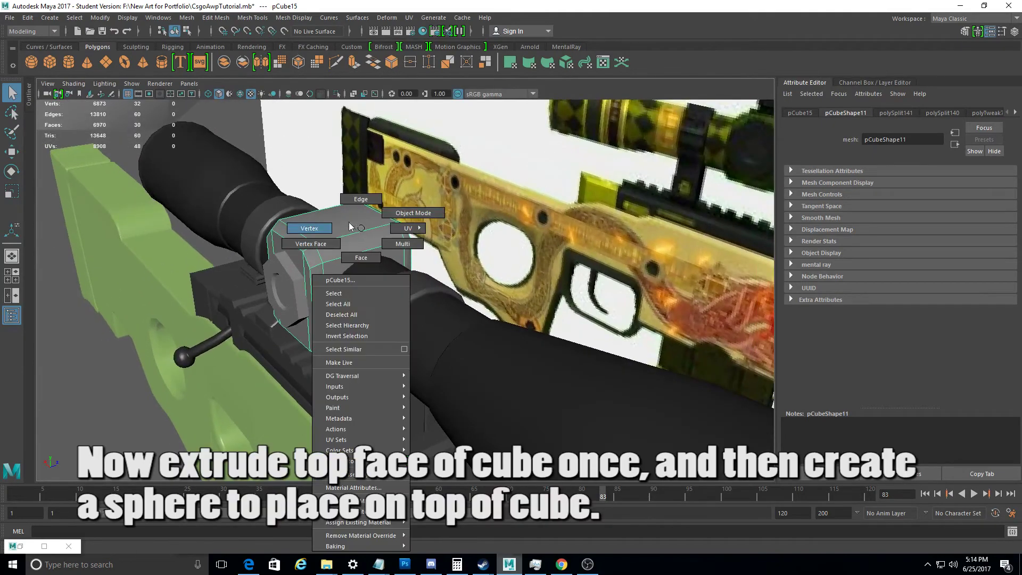
pyautogui.click(360, 257)
pyautogui.moveTo(361, 257)
pyautogui.keyDown('alt'); pyautogui.mouseDown()
pyautogui.moveTo(330, 234)
pyautogui.moveTo(328, 208)
pyautogui.mouseUp(); pyautogui.keyUp('alt')
pyautogui.click(327, 237)
pyautogui.hotkey('ctrl', 'e')
pyautogui.keyDown('alt'); pyautogui.moveTo(327, 208); pyautogui.dragTo(373, 206); pyautogui.keyUp('alt')
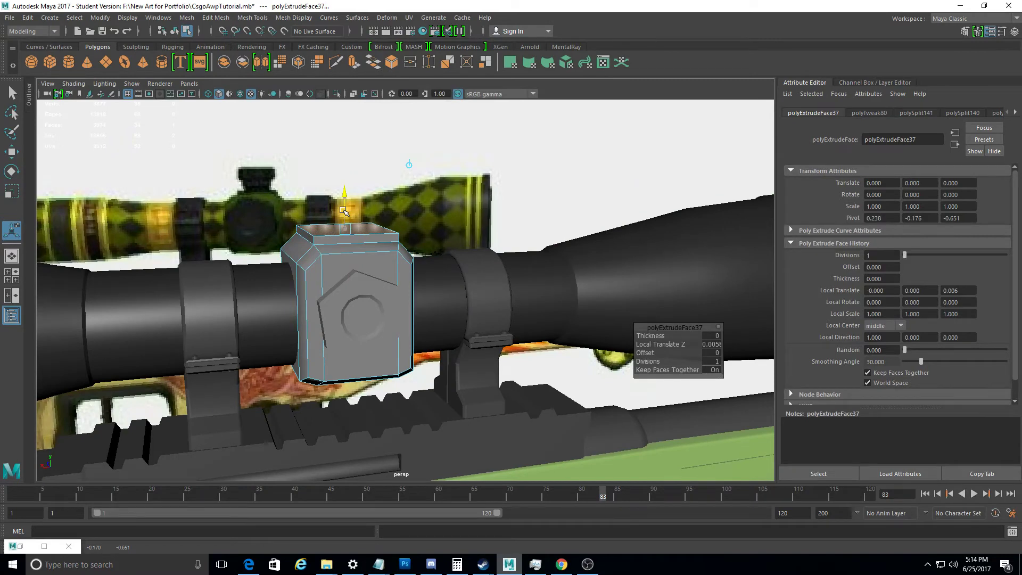
# Return to object mode, reselect the scope mount block, and add a cube
pyautogui.keyDown('alt'); pyautogui.moveTo(343, 210); pyautogui.dragTo(383, 229); pyautogui.keyUp('alt')
pyautogui.press('space')
pyautogui.moveTo(511, 250)
pyautogui.keyDown('alt'); pyautogui.mouseDown()
pyautogui.moveTo(532, 254)
pyautogui.moveTo(559, 176)
pyautogui.moveTo(533, 202)
pyautogui.mouseUp(); pyautogui.keyUp('alt')
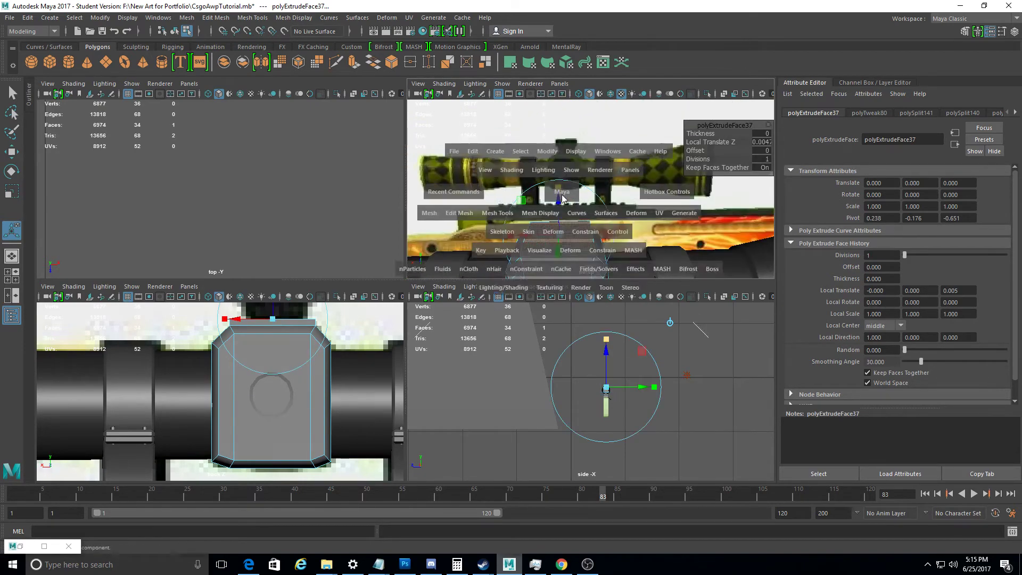
pyautogui.press('space')
pyautogui.keyDown('alt'); pyautogui.moveTo(437, 227); pyautogui.dragTo(468, 175); pyautogui.keyUp('alt')
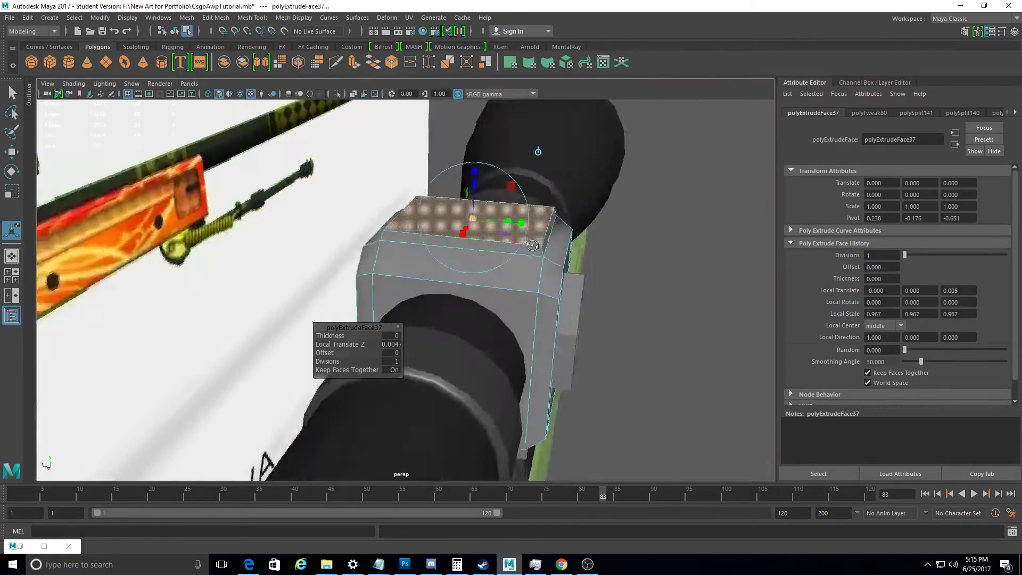
pyautogui.moveTo(501, 229); pyautogui.dragTo(532, 213, button='right')
pyautogui.click(585, 319)
pyautogui.moveTo(585, 320)
pyautogui.keyDown('alt'); pyautogui.mouseDown()
pyautogui.moveTo(474, 233)
pyautogui.moveTo(614, 381)
pyautogui.moveTo(401, 251)
pyautogui.mouseUp(); pyautogui.keyUp('alt')
pyautogui.click(404, 255)
pyautogui.keyDown('alt'); pyautogui.moveTo(281, 196); pyautogui.dragTo(223, 176); pyautogui.keyUp('alt')
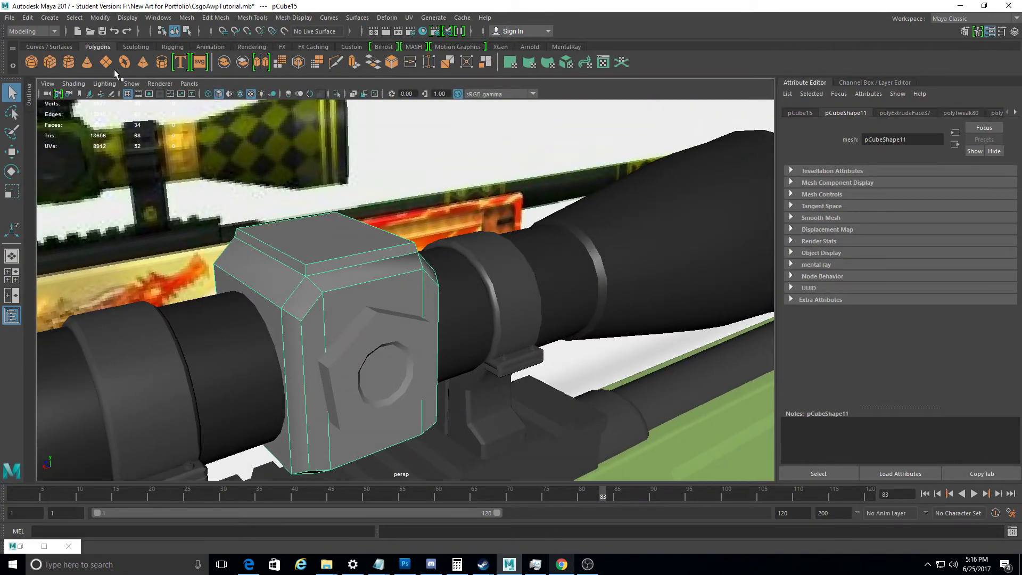
pyautogui.click(50, 62)
# Delete the stray cube and create a polygon cylinder shrunk to knob size
pyautogui.press('Delete')
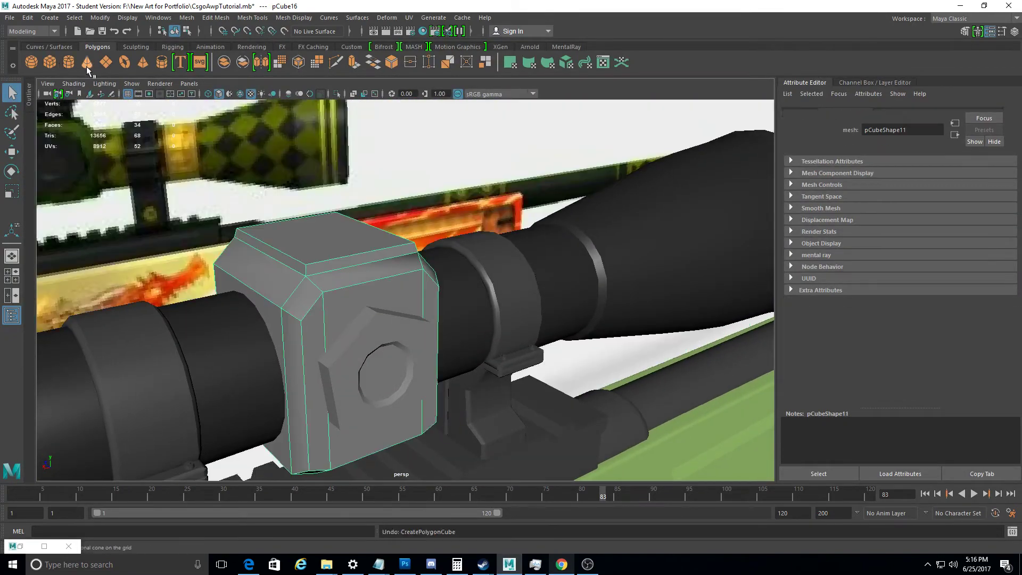
pyautogui.click(69, 62)
pyautogui.press('r')
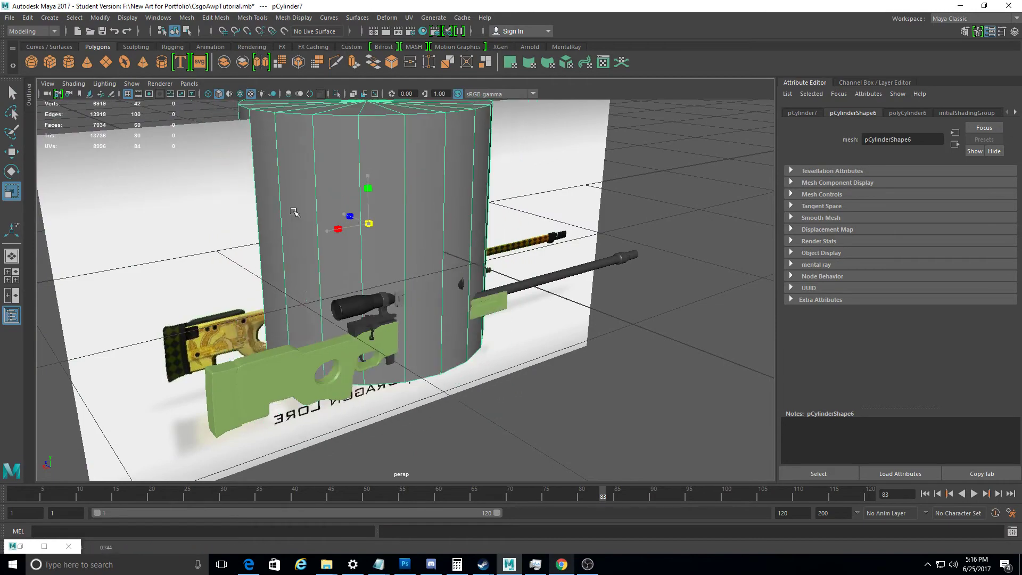
pyautogui.moveTo(295, 212); pyautogui.dragTo(136, 228, button='middle')
pyautogui.moveTo(137, 227)
pyautogui.keyDown('alt'); pyautogui.mouseDown()
pyautogui.moveTo(364, 280)
pyautogui.moveTo(356, 256)
pyautogui.mouseUp(); pyautogui.keyUp('alt')
pyautogui.press('w')
pyautogui.keyDown('alt'); pyautogui.moveTo(391, 226); pyautogui.dragTo(426, 267); pyautogui.keyUp('alt')
pyautogui.press('f')
pyautogui.scroll(3, 461, 319)
pyautogui.scroll(2, 461, 319)
pyautogui.scroll(-2, 461, 319)
# Scale and position the cylinder pCylinder7 on top of the mount block as the knob
pyautogui.press('r')
pyautogui.keyDown('alt'); pyautogui.moveTo(461, 319); pyautogui.dragTo(227, 234); pyautogui.keyUp('alt')
pyautogui.scroll(-3, 329, 260)
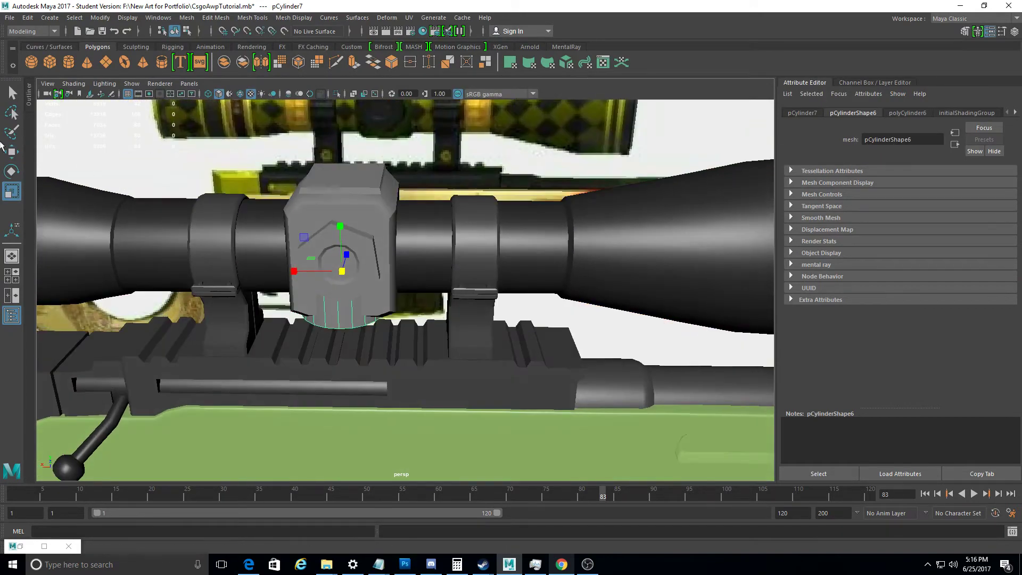
pyautogui.press('w')
pyautogui.moveTo(330, 260)
pyautogui.keyDown('alt'); pyautogui.mouseDown()
pyautogui.moveTo(403, 260)
pyautogui.moveTo(23, 194)
pyautogui.mouseUp(); pyautogui.keyUp('alt')
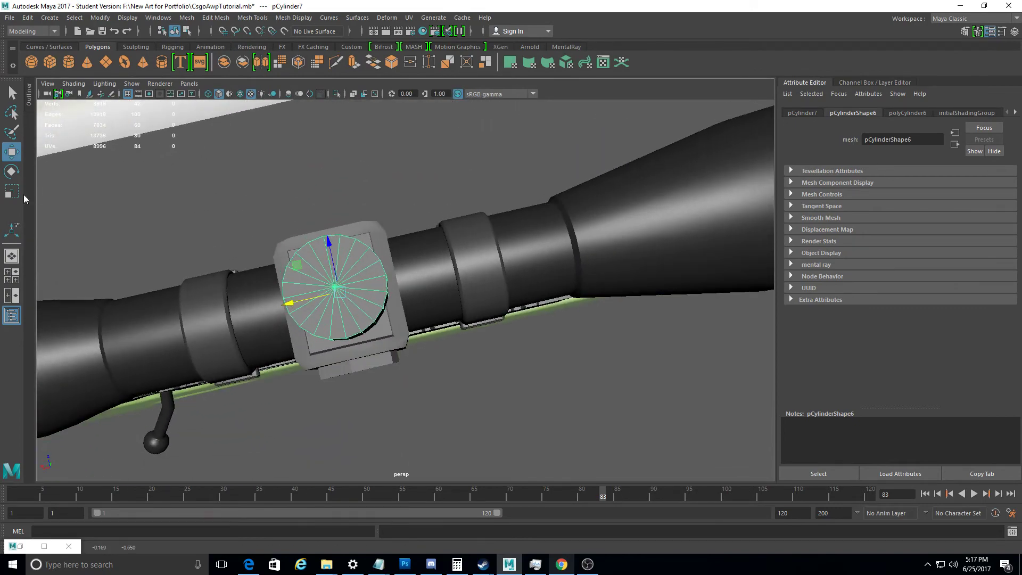
pyautogui.press('r')
pyautogui.keyDown('alt'); pyautogui.moveTo(223, 240); pyautogui.dragTo(322, 250); pyautogui.keyUp('alt')
pyautogui.scroll(3, 322, 250)
pyautogui.keyDown('alt'); pyautogui.moveTo(306, 275); pyautogui.dragTo(368, 259); pyautogui.keyUp('alt')
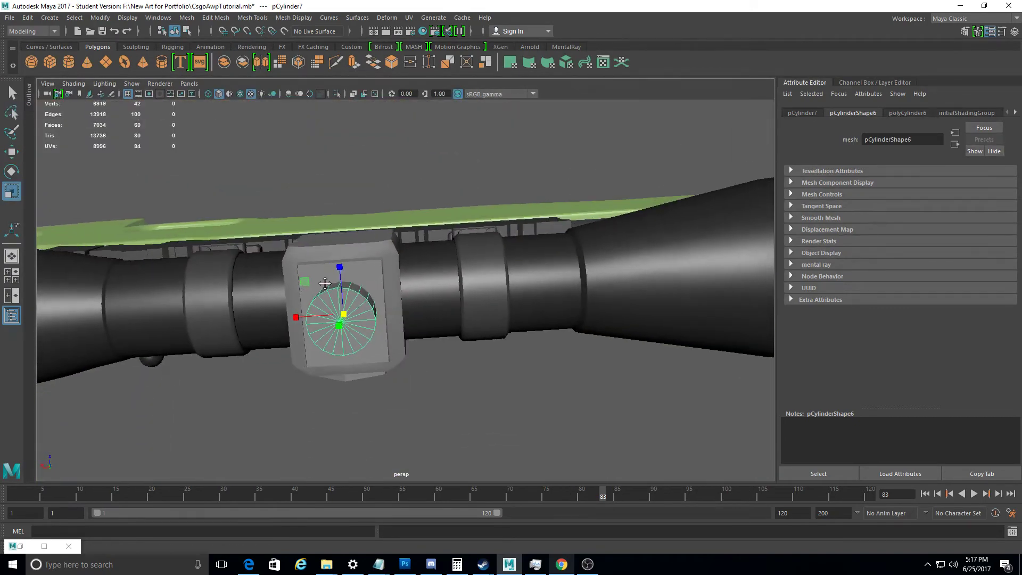
pyautogui.keyDown('alt'); pyautogui.moveTo(409, 228); pyautogui.dragTo(404, 224); pyautogui.keyUp('alt')
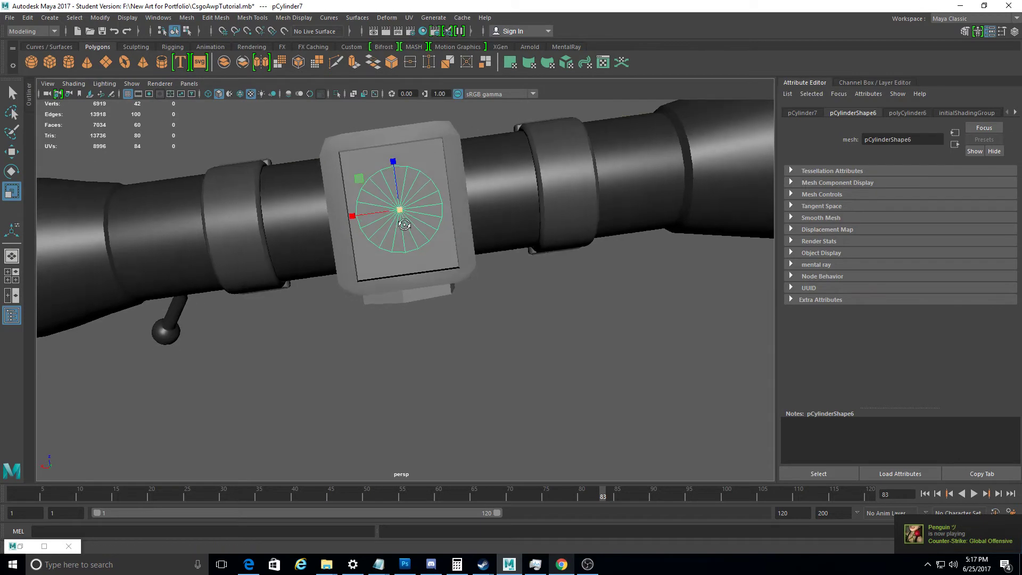
pyautogui.press('r')
pyautogui.moveTo(400, 211)
pyautogui.mouseDown()
pyautogui.moveTo(412, 217)
pyautogui.moveTo(417, 117)
pyautogui.mouseUp()
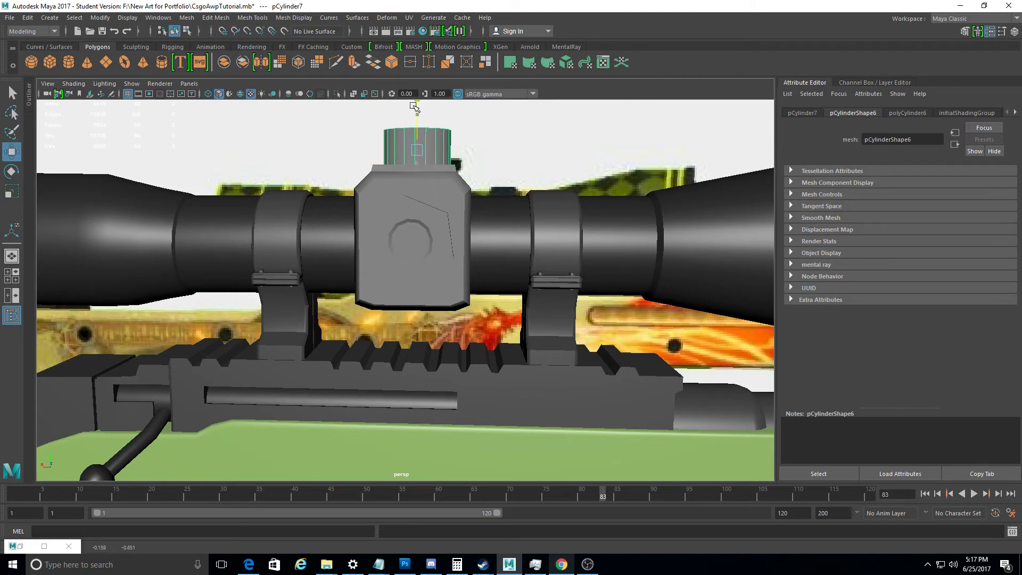
pyautogui.keyDown('alt'); pyautogui.moveTo(415, 105); pyautogui.dragTo(392, 216); pyautogui.keyUp('alt')
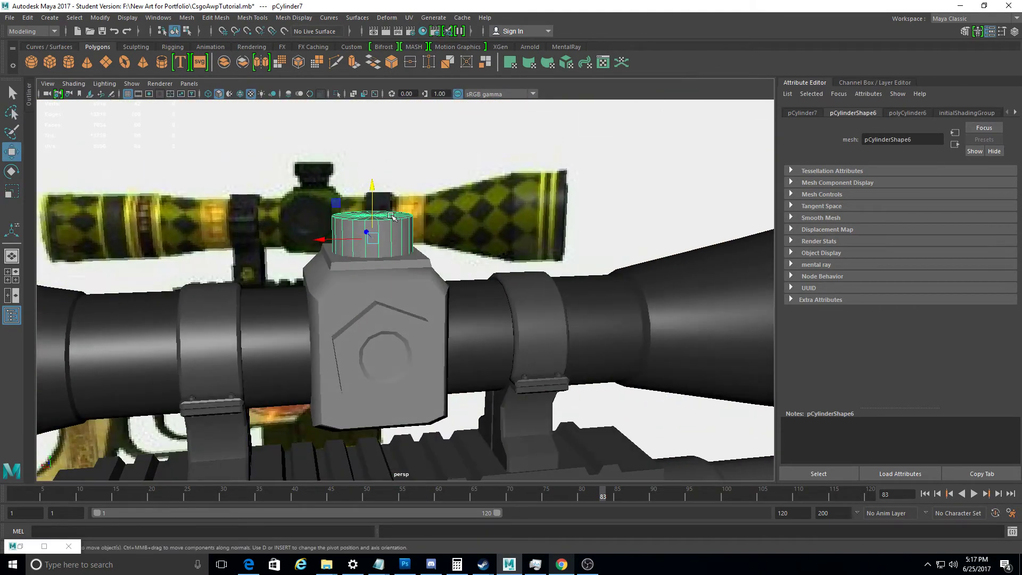
pyautogui.click(994, 114)
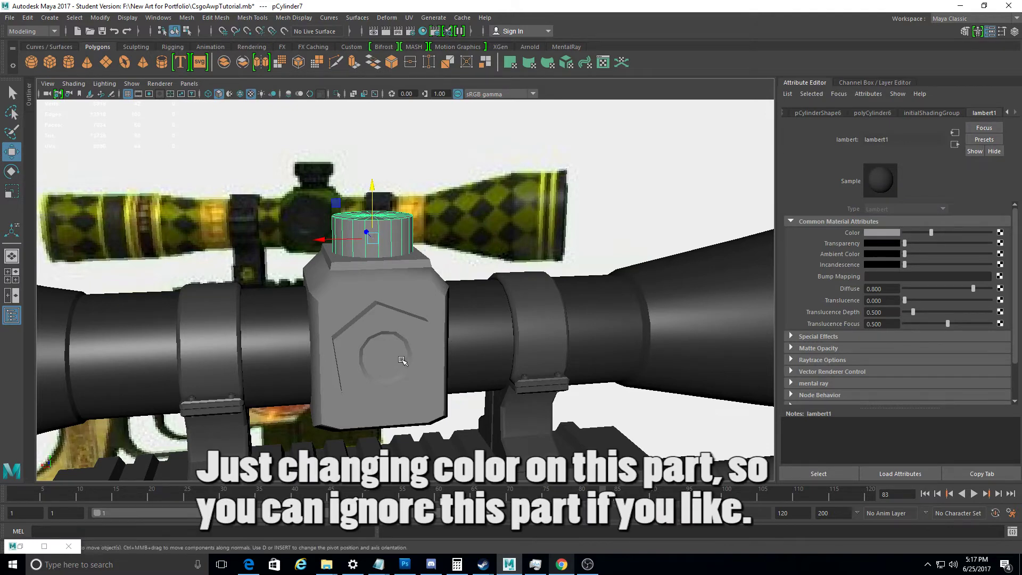
# Assign a new material to the knob cylinder, then select the mount block
pyautogui.moveTo(378, 237); pyautogui.dragTo(419, 521, button='right')
pyautogui.click(444, 531)
pyautogui.keyDown('alt'); pyautogui.moveTo(373, 266); pyautogui.dragTo(436, 250); pyautogui.keyUp('alt')
pyautogui.click(384, 346)
pyautogui.moveTo(399, 240); pyautogui.dragTo(482, 302, button='right')
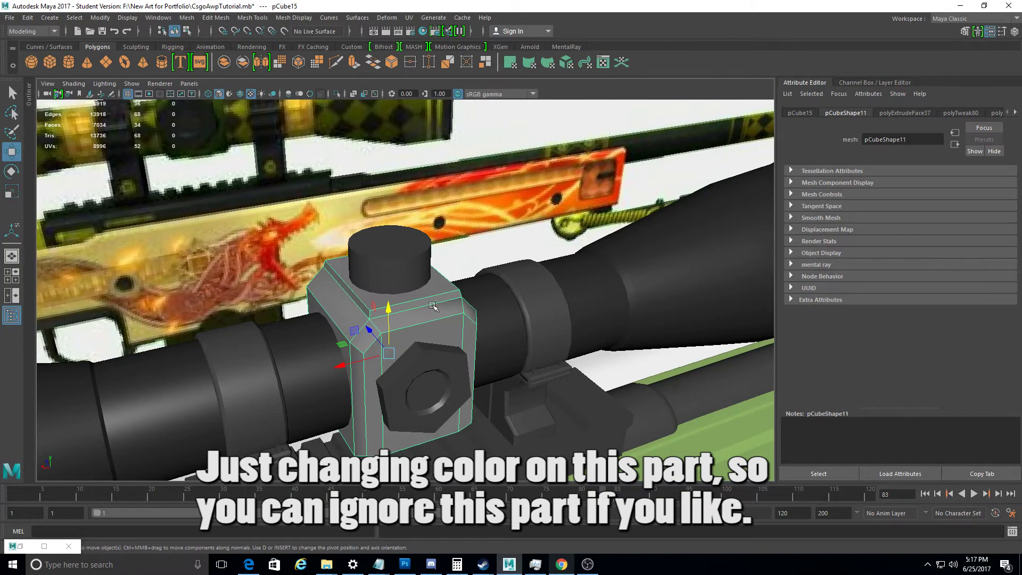
# Assign the existing green material to the mount block and check its colour
pyautogui.moveTo(430, 247); pyautogui.dragTo(432, 293, button='right')
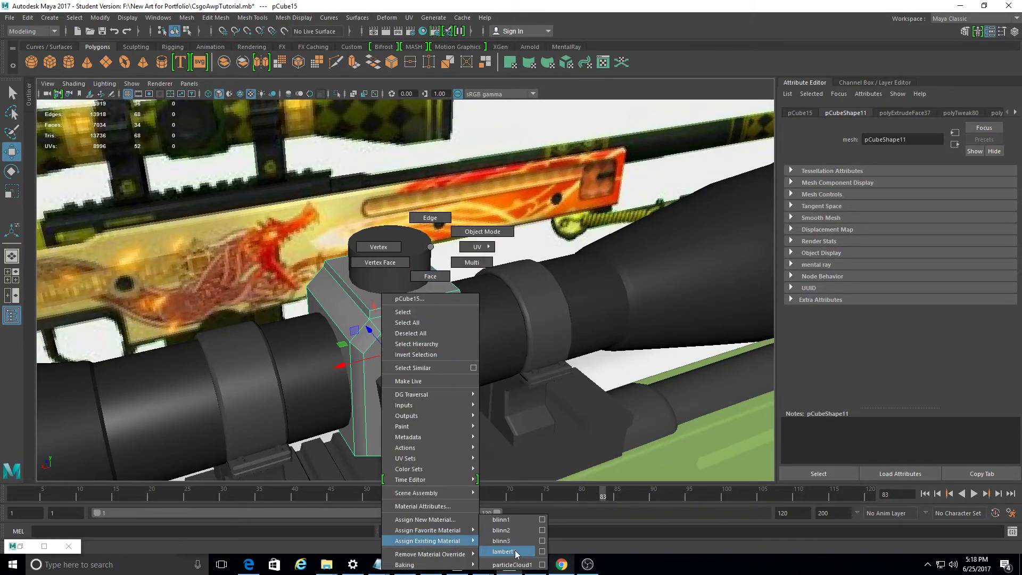
pyautogui.moveTo(421, 247); pyautogui.dragTo(422, 330, button='right')
pyautogui.moveTo(416, 545); pyautogui.dragTo(517, 519, button='right')
pyautogui.click(585, 159)
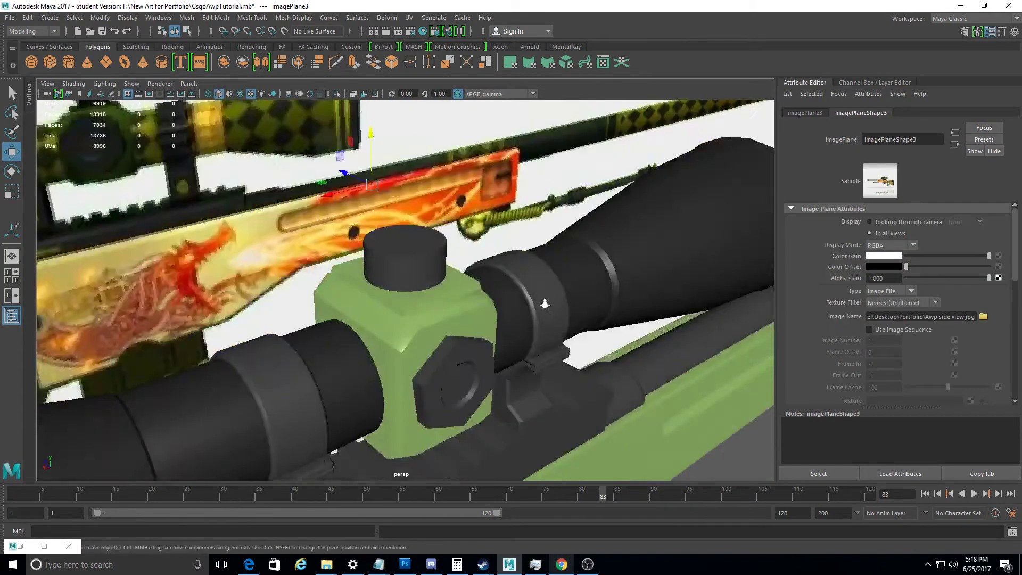
pyautogui.moveTo(479, 266)
pyautogui.keyDown('alt'); pyautogui.mouseDown()
pyautogui.moveTo(537, 317)
pyautogui.moveTo(420, 285)
pyautogui.moveTo(501, 365)
pyautogui.moveTo(463, 325)
pyautogui.moveTo(502, 337)
pyautogui.mouseUp(); pyautogui.keyUp('alt')
pyautogui.click(471, 317)
# Select the bolt cylinder on the scope and look around the rifle
pyautogui.press('r')
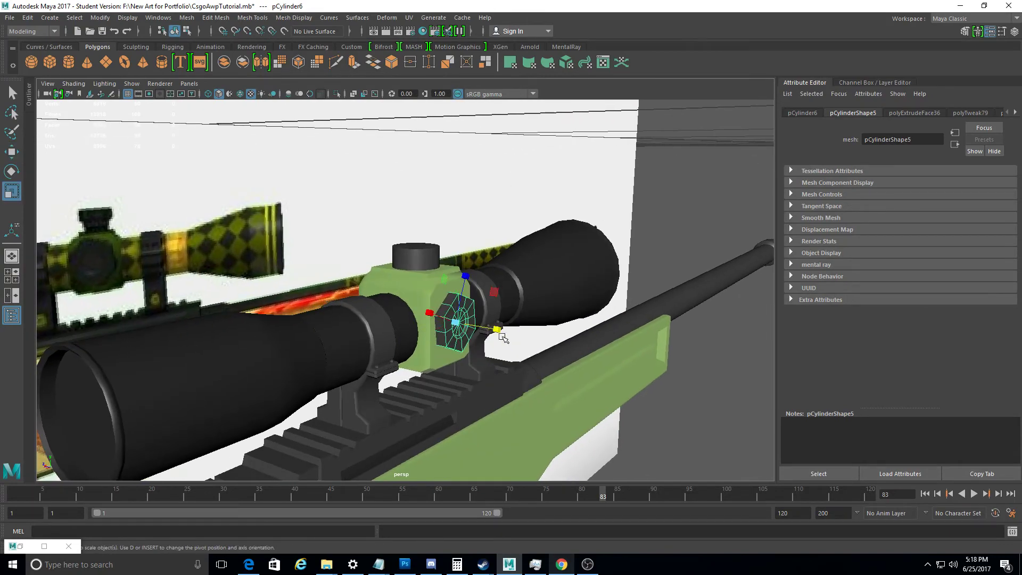
pyautogui.moveTo(503, 337)
pyautogui.keyDown('alt'); pyautogui.mouseDown()
pyautogui.moveTo(604, 371)
pyautogui.moveTo(550, 365)
pyautogui.moveTo(584, 349)
pyautogui.moveTo(570, 346)
pyautogui.moveTo(503, 374)
pyautogui.mouseUp(); pyautogui.keyUp('alt')
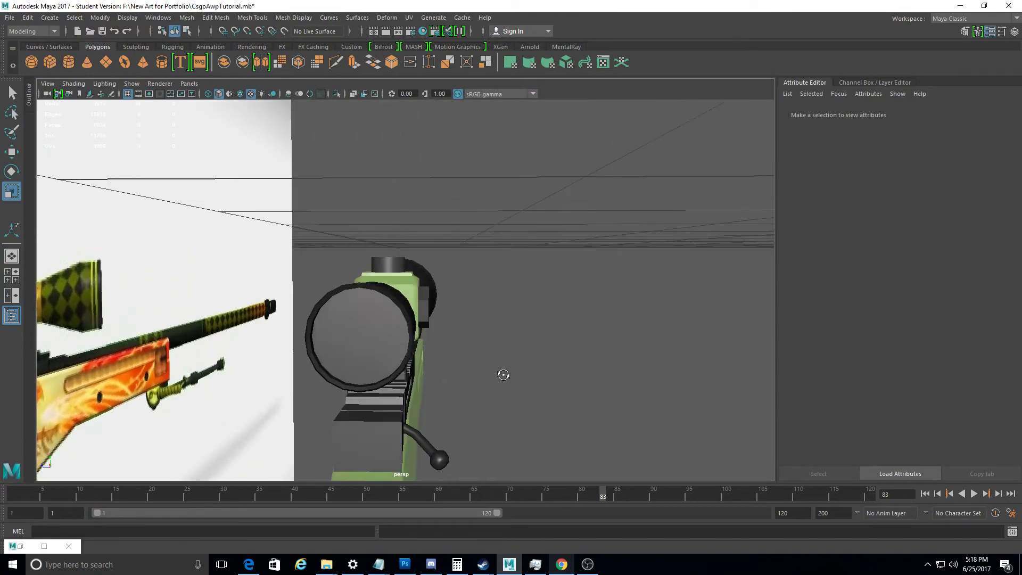
pyautogui.press('w')
pyautogui.click(425, 304)
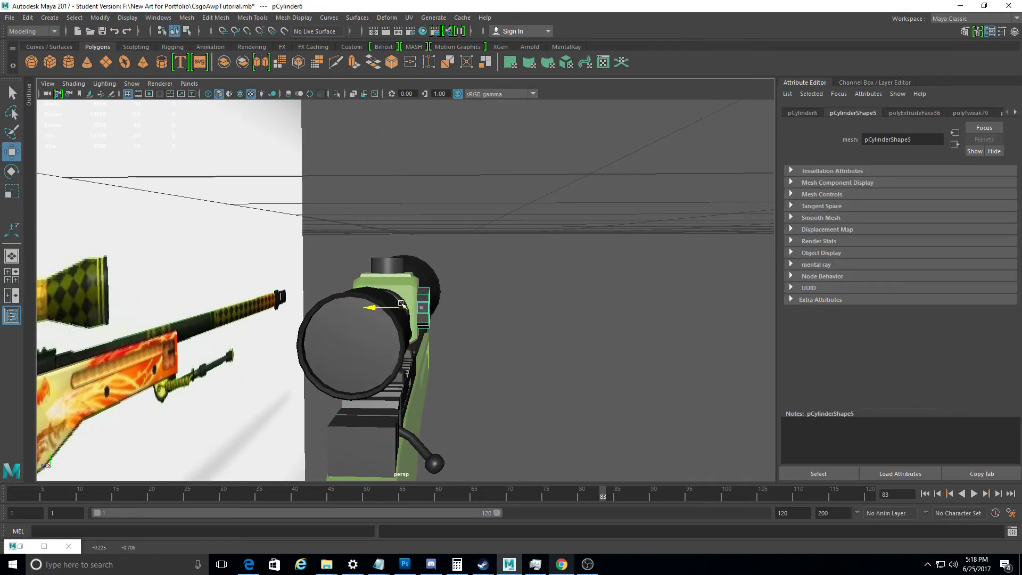
pyautogui.keyDown('alt'); pyautogui.moveTo(403, 303); pyautogui.dragTo(506, 404); pyautogui.keyUp('alt')
pyautogui.click(532, 452)
pyautogui.moveTo(532, 453)
pyautogui.keyDown('alt'); pyautogui.mouseDown()
pyautogui.moveTo(564, 458)
pyautogui.moveTo(549, 465)
pyautogui.moveTo(500, 434)
pyautogui.moveTo(531, 390)
pyautogui.moveTo(489, 413)
pyautogui.moveTo(468, 405)
pyautogui.mouseUp(); pyautogui.keyUp('alt')
# Change the knob cylinder's polyCylinder6 Subdivisions Axis in the Channel Box
pyautogui.click(372, 269)
pyautogui.click(1015, 33)
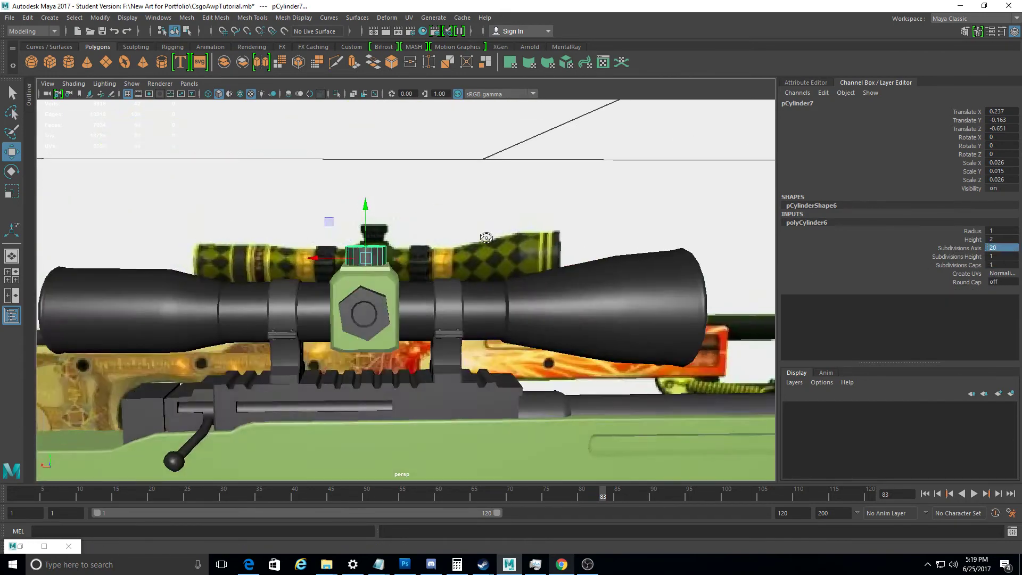
pyautogui.moveTo(586, 277)
pyautogui.keyDown('alt'); pyautogui.mouseDown()
pyautogui.moveTo(934, 274)
pyautogui.moveTo(986, 206)
pyautogui.mouseUp(); pyautogui.keyUp('alt')
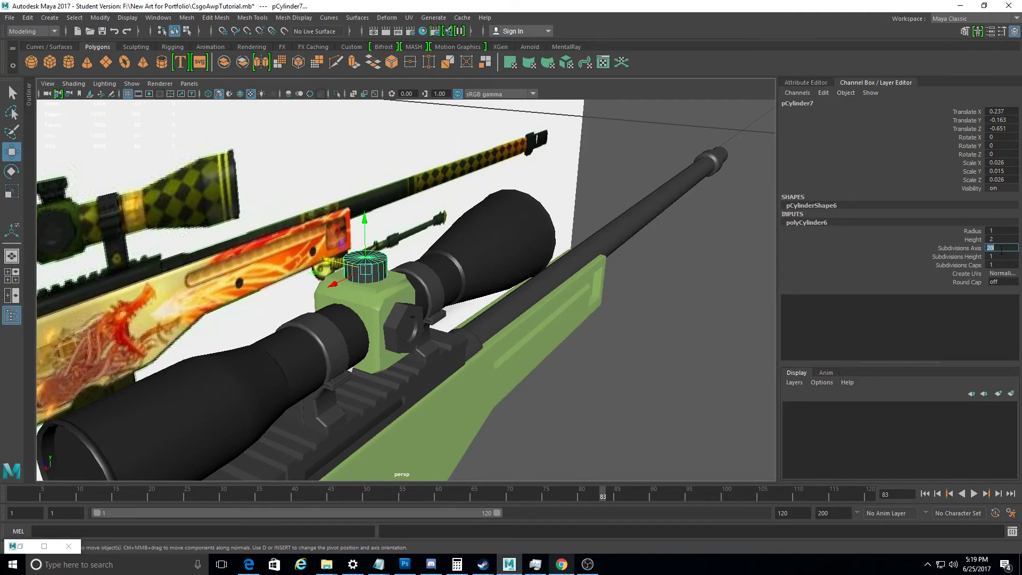
pyautogui.write('12')
pyautogui.click(537, 285)
pyautogui.moveTo(537, 285)
pyautogui.keyDown('alt'); pyautogui.mouseDown()
pyautogui.moveTo(468, 228)
pyautogui.moveTo(467, 210)
pyautogui.moveTo(405, 229)
pyautogui.mouseUp(); pyautogui.keyUp('alt')
pyautogui.click(387, 246)
# Soften the turret knob's edges and orbit in close to the reselected knob
pyautogui.click(306, 17)
pyautogui.click(436, 160)
pyautogui.keyDown('alt'); pyautogui.moveTo(436, 159); pyautogui.dragTo(503, 234); pyautogui.keyUp('alt')
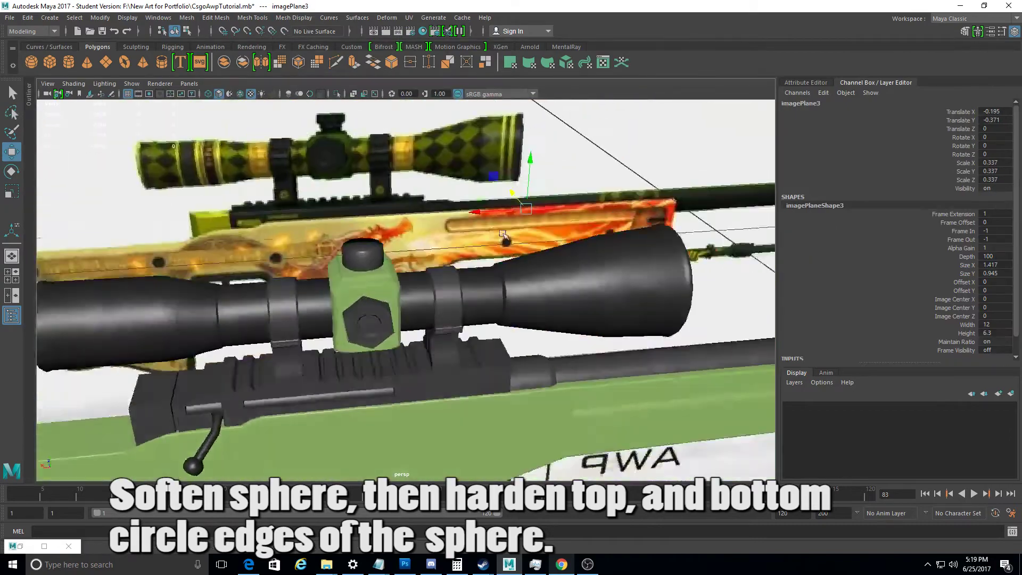
pyautogui.scroll(5, 503, 234)
pyautogui.click(252, 203)
pyautogui.moveTo(253, 203)
pyautogui.keyDown('alt'); pyautogui.mouseDown()
pyautogui.moveTo(263, 232)
pyautogui.moveTo(319, 160)
pyautogui.mouseUp(); pyautogui.keyUp('alt')
# Harden the edge ring around the knob's top rim
pyautogui.press('F10')
pyautogui.doubleClick(263, 232)
pyautogui.click(303, 17)
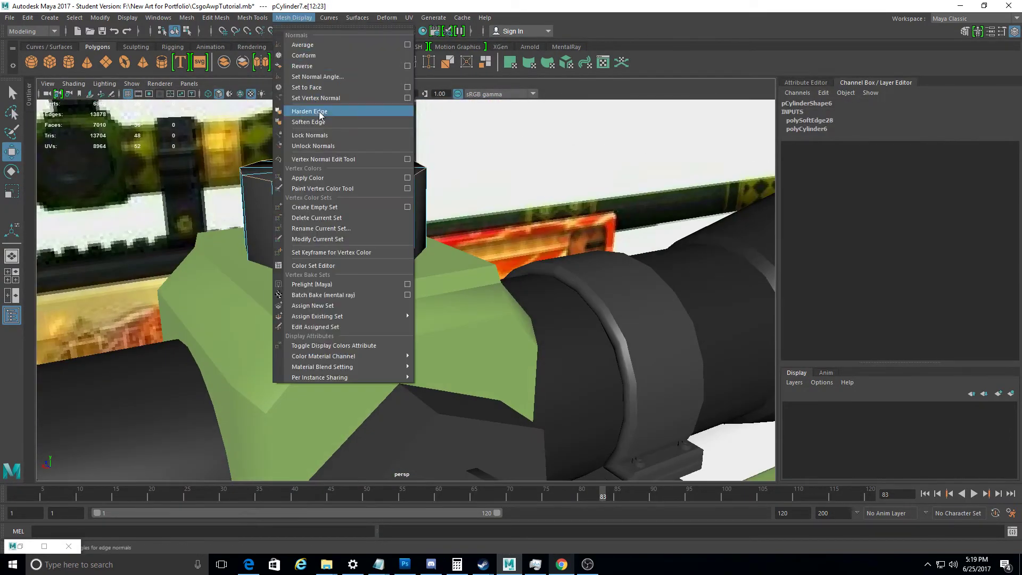
pyautogui.click(319, 115)
pyautogui.press('F8')
# Reframe the view on the turret knob and reselect it at its top face
pyautogui.scroll(-5, 386, 288)
pyautogui.moveTo(320, 213)
pyautogui.keyDown('alt'); pyautogui.mouseDown()
pyautogui.moveTo(386, 287)
pyautogui.moveTo(403, 372)
pyautogui.moveTo(398, 330)
pyautogui.mouseUp(); pyautogui.keyUp('alt')
pyautogui.scroll(5, 403, 373)
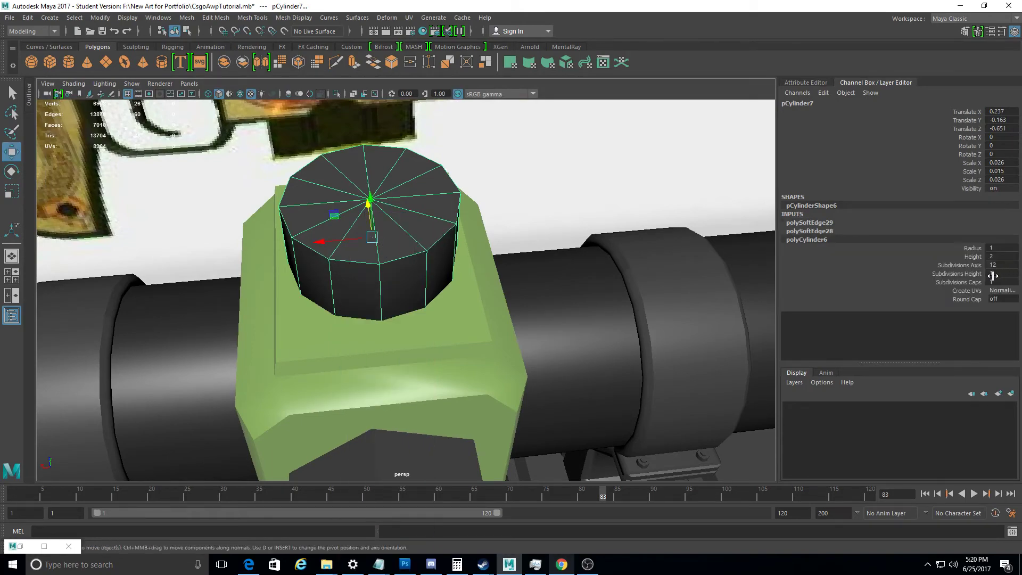
pyautogui.scroll(-3, 392, 289)
pyautogui.moveTo(392, 289)
pyautogui.keyDown('alt'); pyautogui.mouseDown()
pyautogui.moveTo(524, 189)
pyautogui.moveTo(526, 287)
pyautogui.moveTo(373, 239)
pyautogui.moveTo(404, 250)
pyautogui.mouseUp(); pyautogui.keyUp('alt')
pyautogui.click(524, 189)
pyautogui.scroll(-3, 526, 288)
pyautogui.click(338, 222)
pyautogui.press('f')
pyautogui.moveTo(404, 250); pyautogui.dragTo(405, 282, button='right')
pyautogui.click(425, 189)
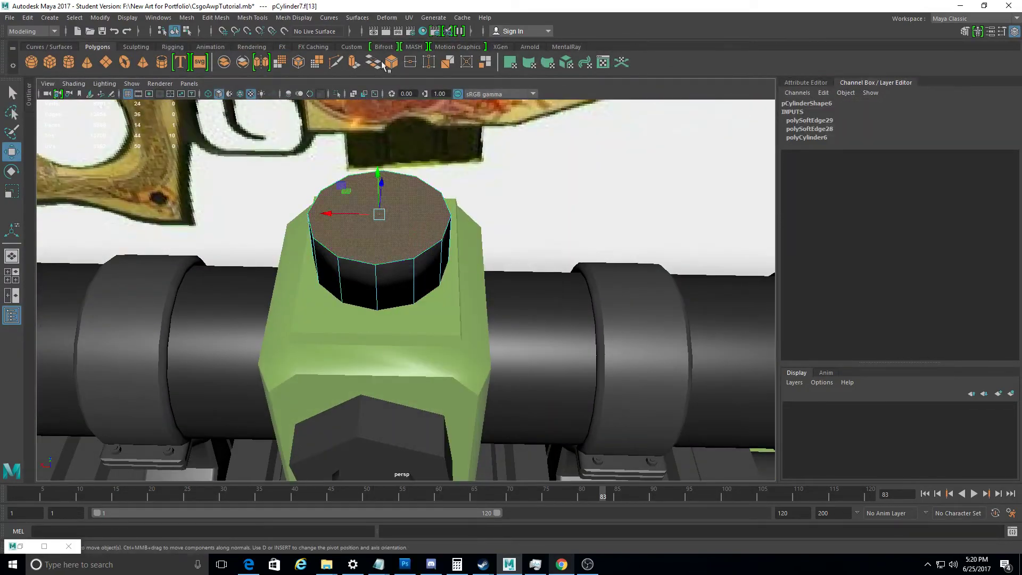
# Harden the edges around the knob's bottom rim
pyautogui.press('Escape')
pyautogui.click(570, 206)
pyautogui.moveTo(570, 206)
pyautogui.keyDown('alt'); pyautogui.mouseDown()
pyautogui.moveTo(558, 229)
pyautogui.moveTo(458, 256)
pyautogui.mouseUp(); pyautogui.keyUp('alt')
pyautogui.click(457, 256)
pyautogui.keyDown('alt'); pyautogui.moveTo(379, 239); pyautogui.dragTo(384, 237); pyautogui.keyUp('alt')
pyautogui.moveTo(383, 237); pyautogui.dragTo(385, 260, button='right')
pyautogui.click(385, 260)
pyautogui.click(305, 19)
pyautogui.click(310, 111)
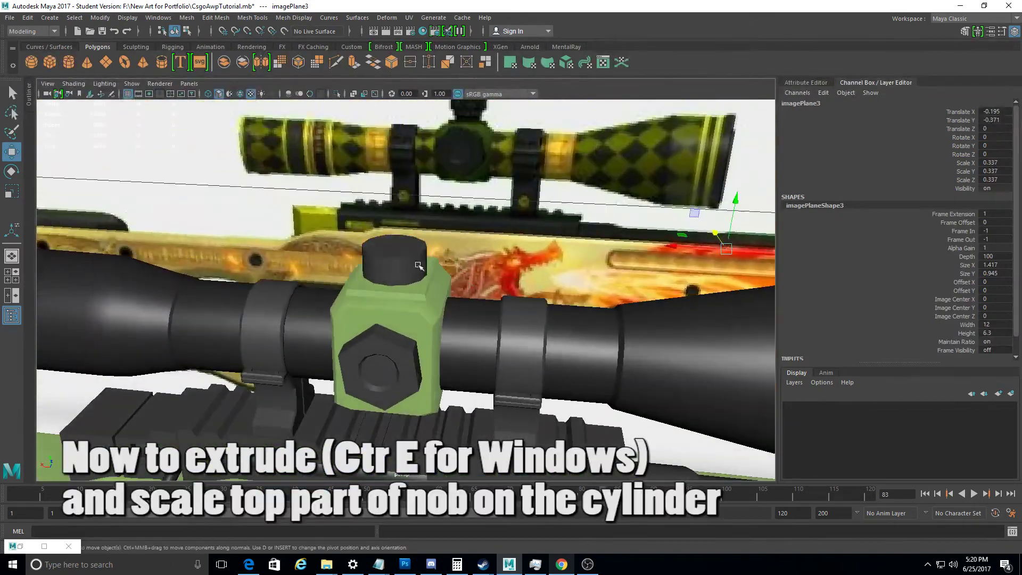
# Scale the turret knob cylinder down slightly
pyautogui.moveTo(419, 266); pyautogui.dragTo(419, 287, button='right')
pyautogui.click(404, 251)
pyautogui.moveTo(405, 251)
pyautogui.keyDown('alt'); pyautogui.mouseDown()
pyautogui.moveTo(384, 183)
pyautogui.moveTo(397, 275)
pyautogui.mouseUp(); pyautogui.keyUp('alt')
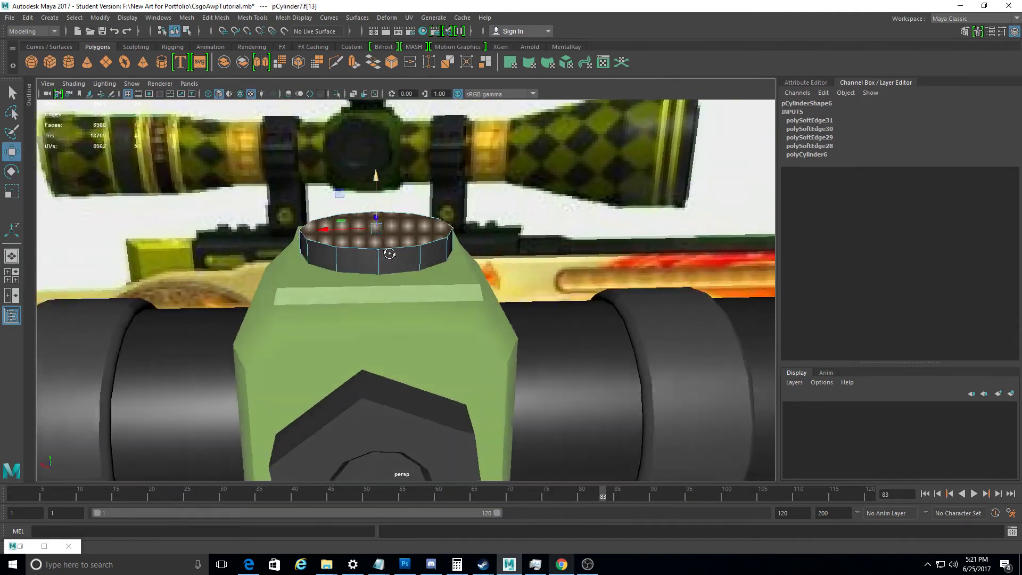
pyautogui.press('F8')
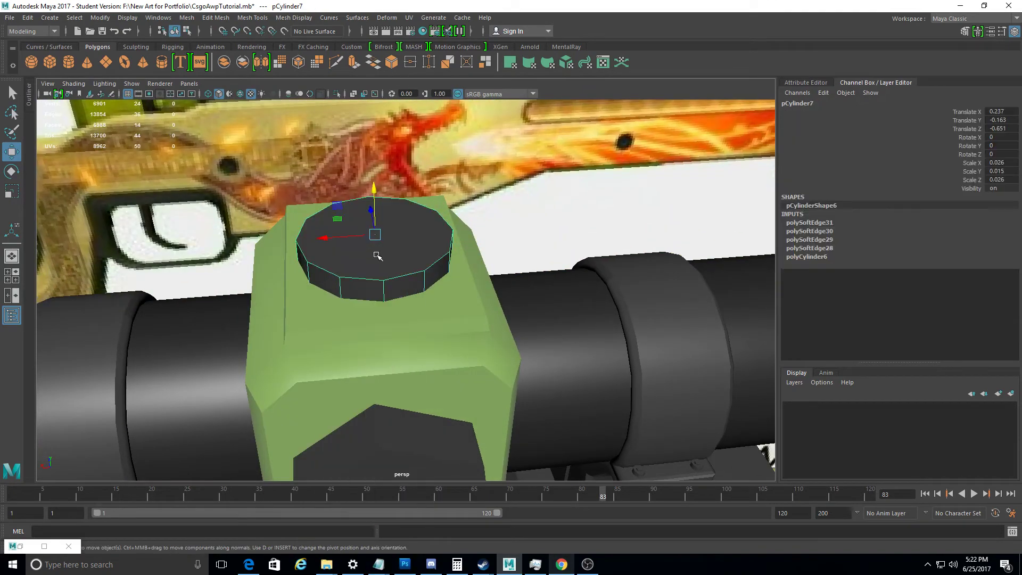
pyautogui.press('r')
pyautogui.moveTo(368, 229); pyautogui.dragTo(7, 162)
pyautogui.press('w')
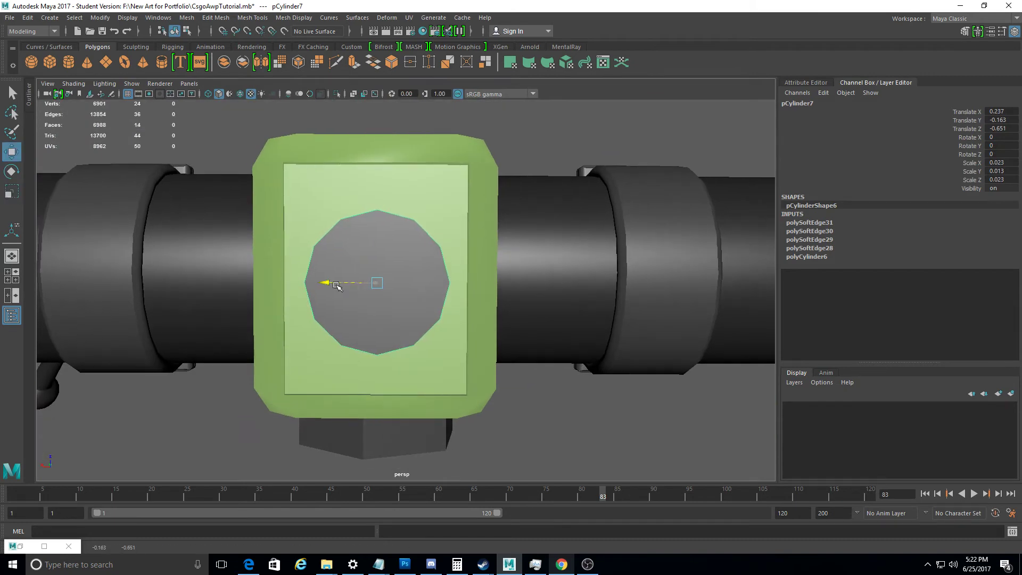
pyautogui.keyDown('alt'); pyautogui.moveTo(336, 286); pyautogui.dragTo(21, 171); pyautogui.keyUp('alt')
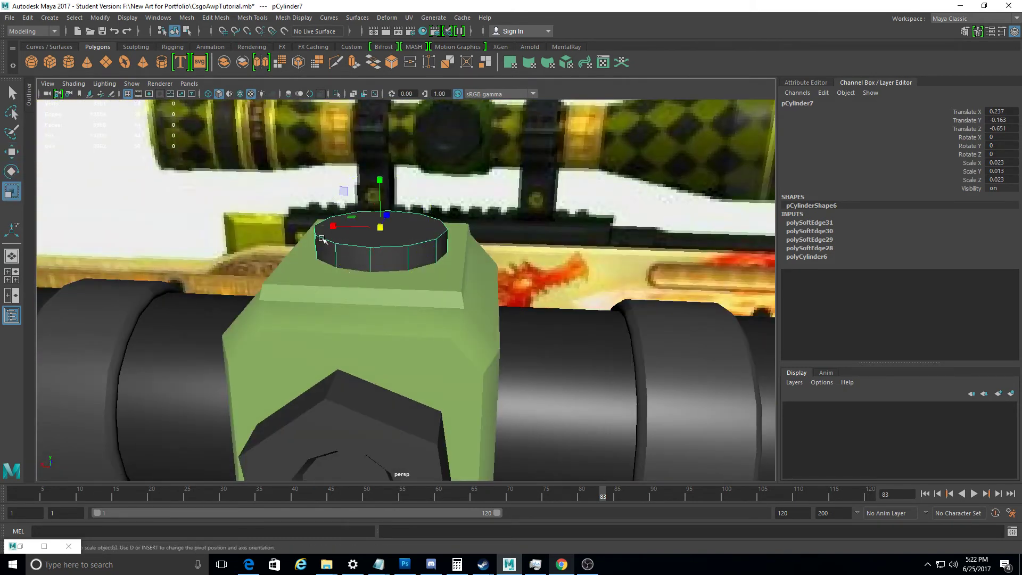
# Extrude the knob's top face and flare the extrusion outward, to about 1.083 scale
pyautogui.moveTo(393, 256); pyautogui.dragTo(452, 219, button='right')
pyautogui.click(420, 249)
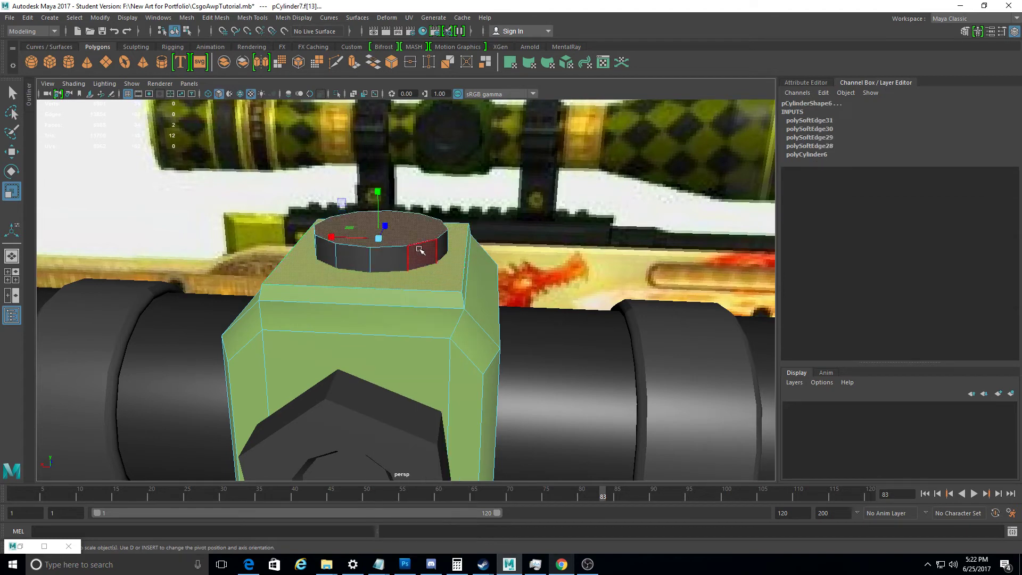
pyautogui.hotkey('ctrl', 'e')
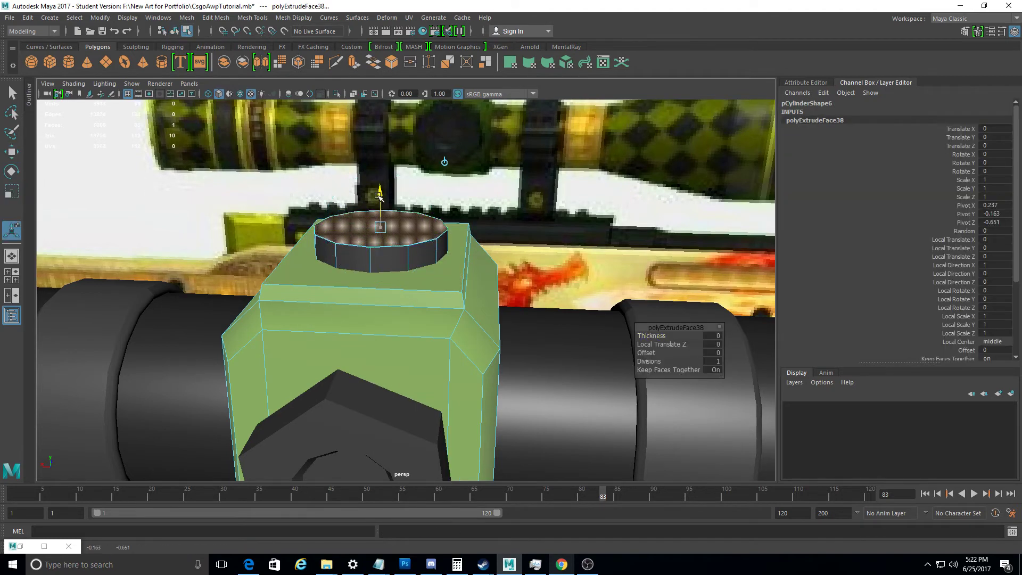
pyautogui.moveTo(340, 223)
pyautogui.mouseDown()
pyautogui.moveTo(367, 295)
pyautogui.moveTo(381, 289)
pyautogui.moveTo(378, 277)
pyautogui.moveTo(350, 300)
pyautogui.moveTo(388, 253)
pyautogui.moveTo(385, 245)
pyautogui.moveTo(386, 277)
pyautogui.moveTo(357, 277)
pyautogui.mouseUp()
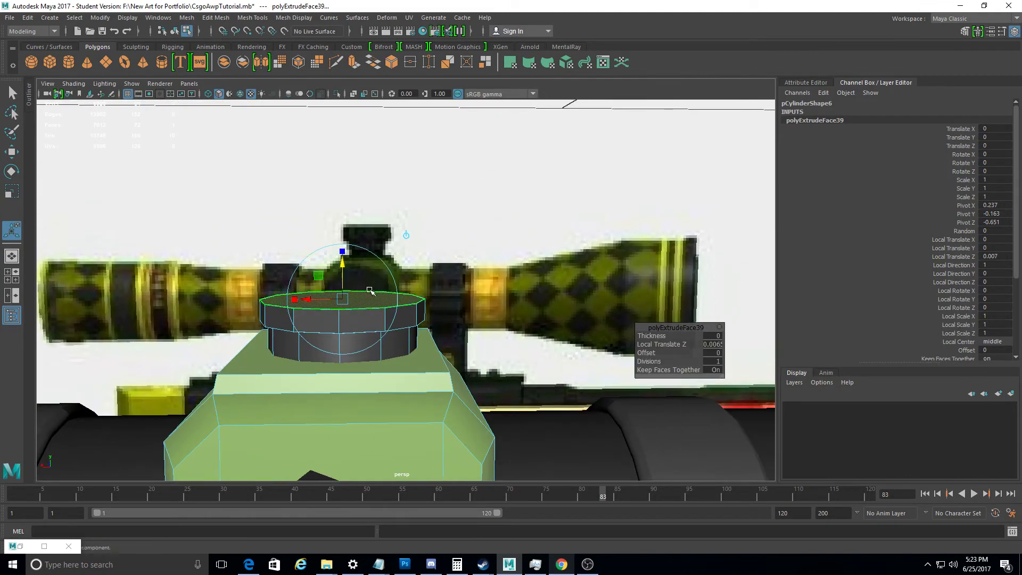
# Raise the extruded cap face about 0.013 to form a stepped top
pyautogui.keyDown('alt'); pyautogui.moveTo(342, 272); pyautogui.dragTo(353, 281); pyautogui.keyUp('alt')
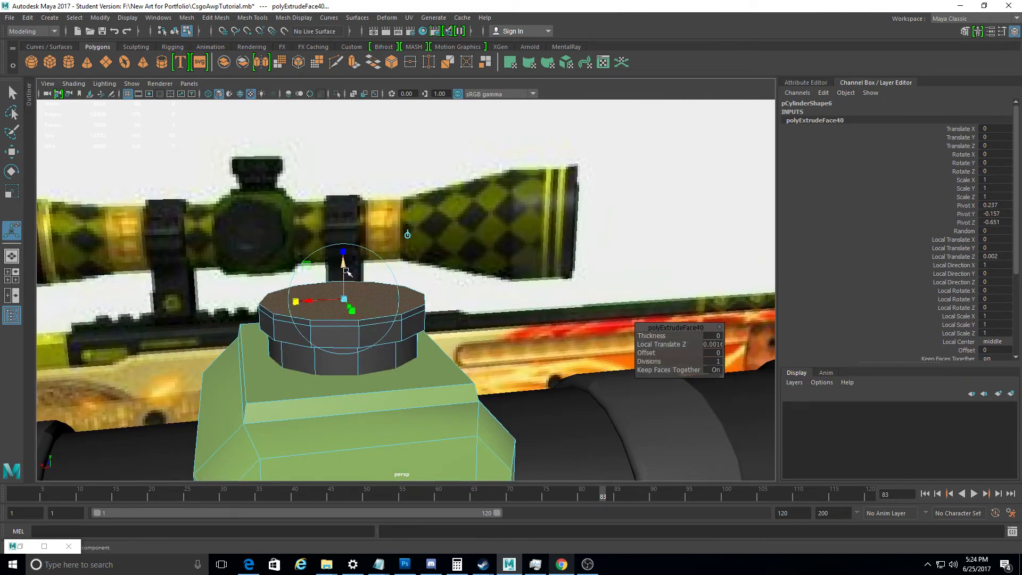
pyautogui.moveTo(347, 301)
pyautogui.keyDown('alt'); pyautogui.mouseDown()
pyautogui.moveTo(341, 293)
pyautogui.moveTo(318, 311)
pyautogui.mouseUp(); pyautogui.keyUp('alt')
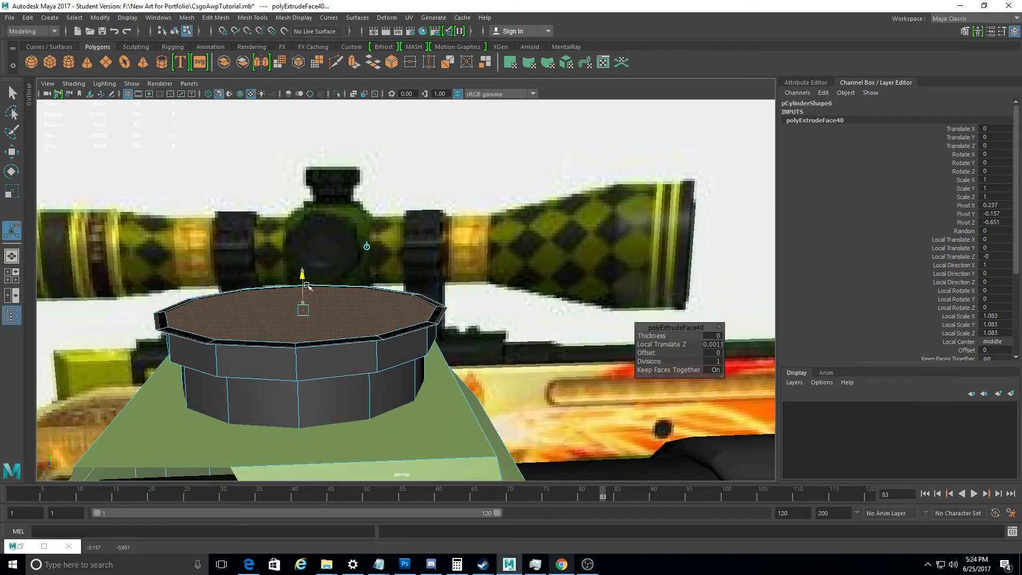
pyautogui.moveTo(302, 283)
pyautogui.keyDown('alt'); pyautogui.mouseDown()
pyautogui.moveTo(320, 313)
pyautogui.moveTo(327, 267)
pyautogui.mouseUp(); pyautogui.keyUp('alt')
pyautogui.moveTo(308, 230); pyautogui.dragTo(309, 222)
pyautogui.moveTo(308, 223)
pyautogui.keyDown('alt'); pyautogui.mouseDown()
pyautogui.moveTo(319, 233)
pyautogui.moveTo(250, 206)
pyautogui.moveTo(399, 228)
pyautogui.moveTo(376, 242)
pyautogui.mouseUp(); pyautogui.keyUp('alt')
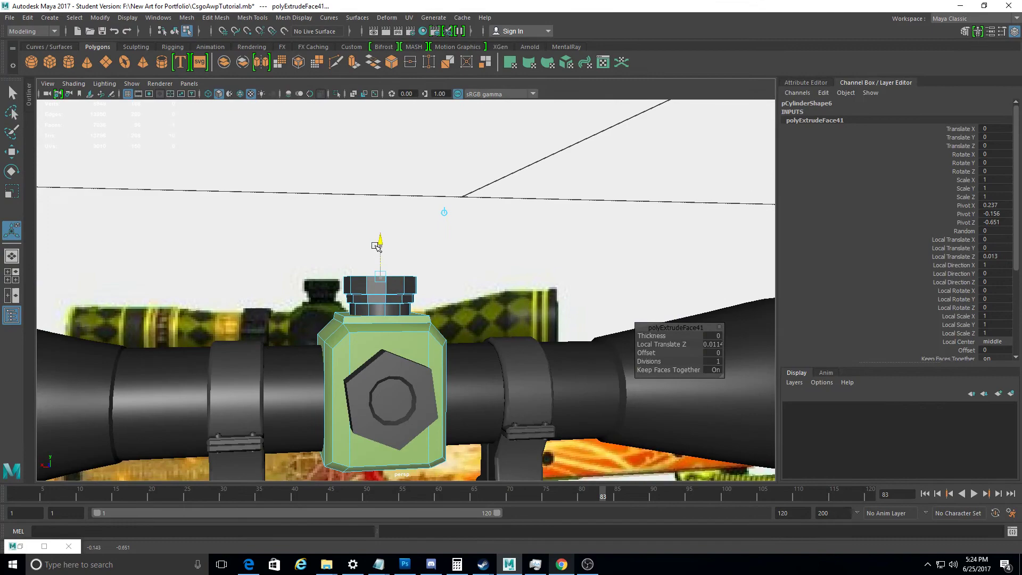
pyautogui.moveTo(376, 242)
pyautogui.keyDown('alt'); pyautogui.mouseDown()
pyautogui.moveTo(400, 307)
pyautogui.moveTo(383, 260)
pyautogui.moveTo(394, 250)
pyautogui.mouseUp(); pyautogui.keyUp('alt')
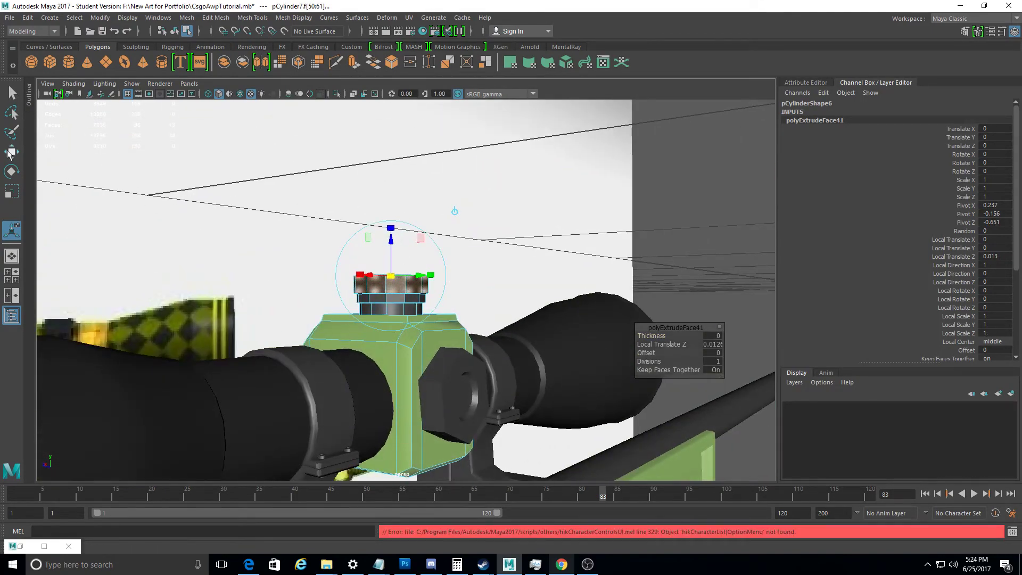
pyautogui.scroll(3, 359, 277)
pyautogui.scroll(3, 359, 277)
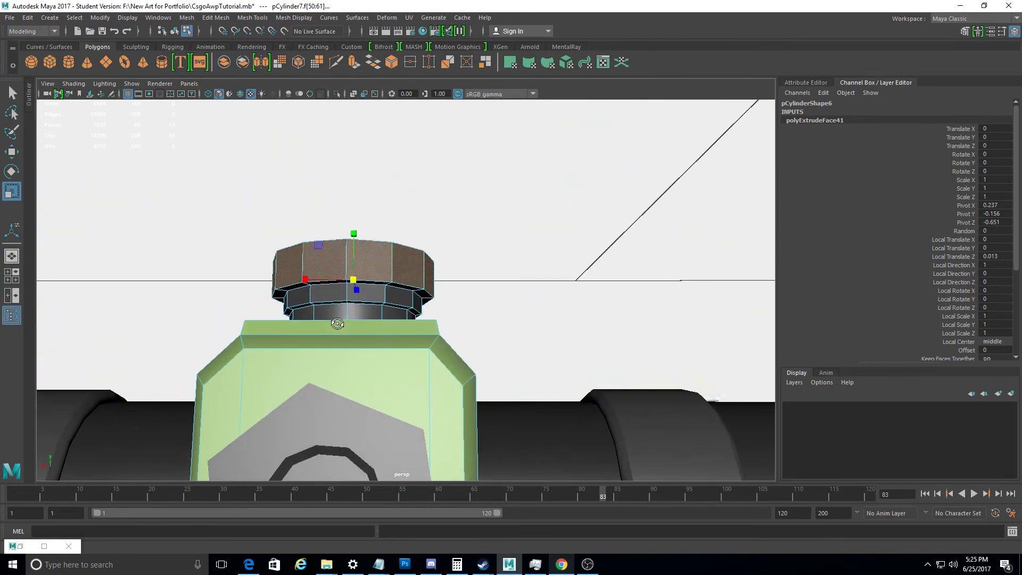
# Soften the edges of the knob cap's extruded faces
pyautogui.keyDown('alt'); pyautogui.moveTo(359, 278); pyautogui.dragTo(394, 305); pyautogui.keyUp('alt')
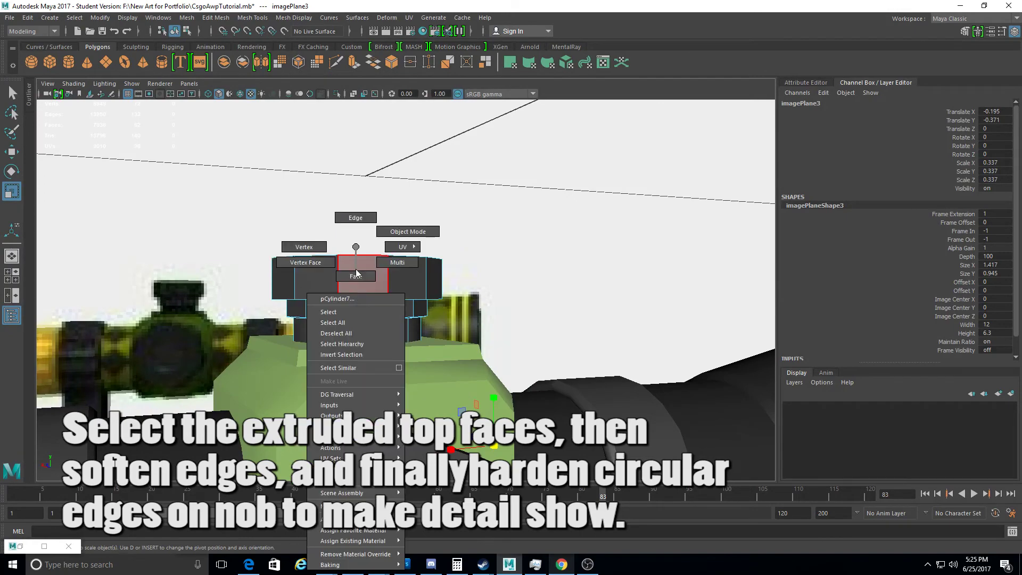
pyautogui.moveTo(356, 273); pyautogui.dragTo(356, 275, button='right')
pyautogui.click(330, 287)
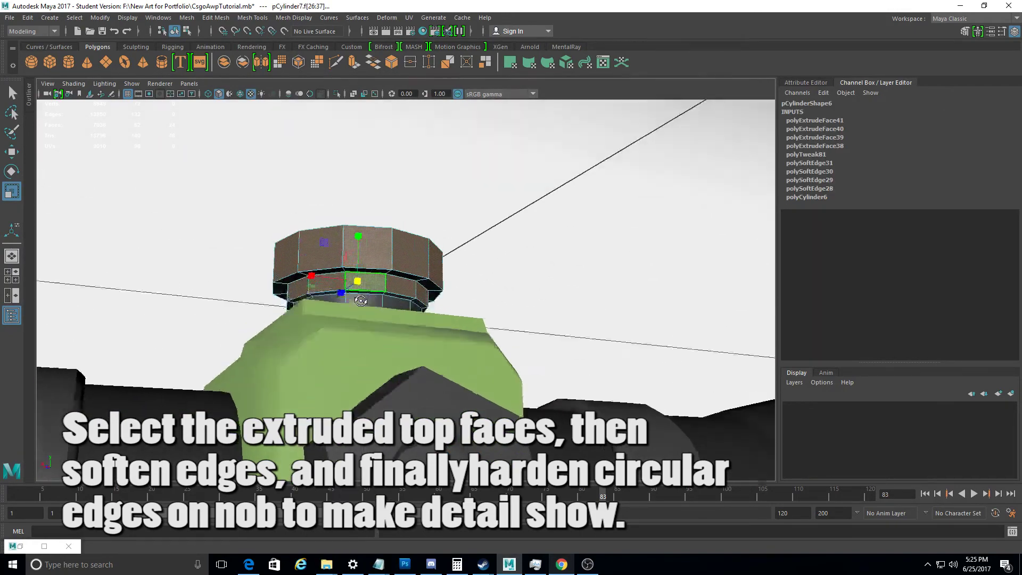
pyautogui.click(293, 18)
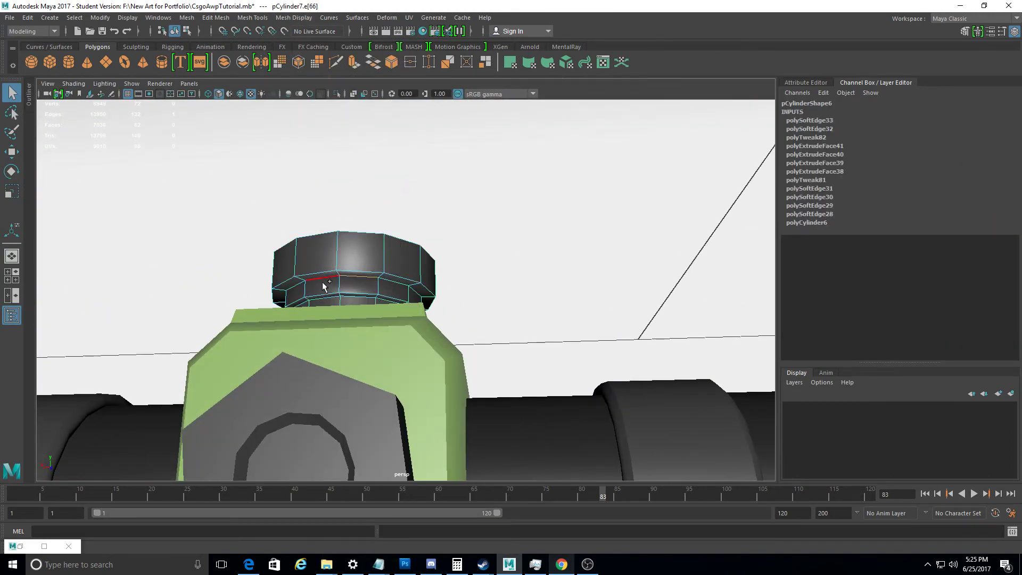
# Select and inspect the cap's circular rim edges up close
pyautogui.click(321, 282)
pyautogui.press('f')
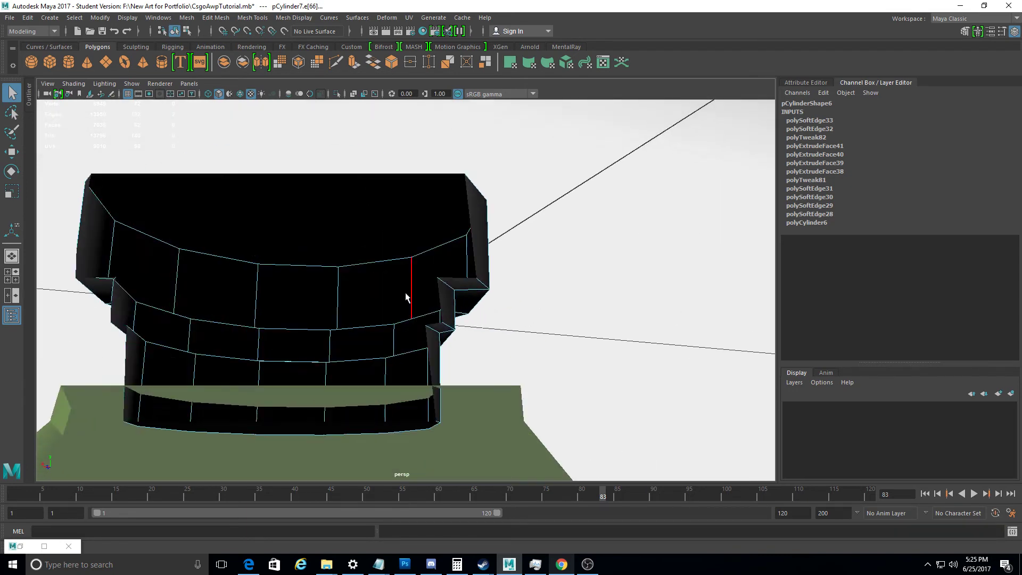
pyautogui.scroll(-5, 394, 286)
pyautogui.moveTo(309, 106)
pyautogui.keyDown('alt'); pyautogui.mouseDown()
pyautogui.moveTo(479, 255)
pyautogui.moveTo(527, 314)
pyautogui.moveTo(412, 279)
pyautogui.moveTo(365, 240)
pyautogui.moveTo(331, 280)
pyautogui.mouseUp(); pyautogui.keyUp('alt')
pyautogui.click(507, 273)
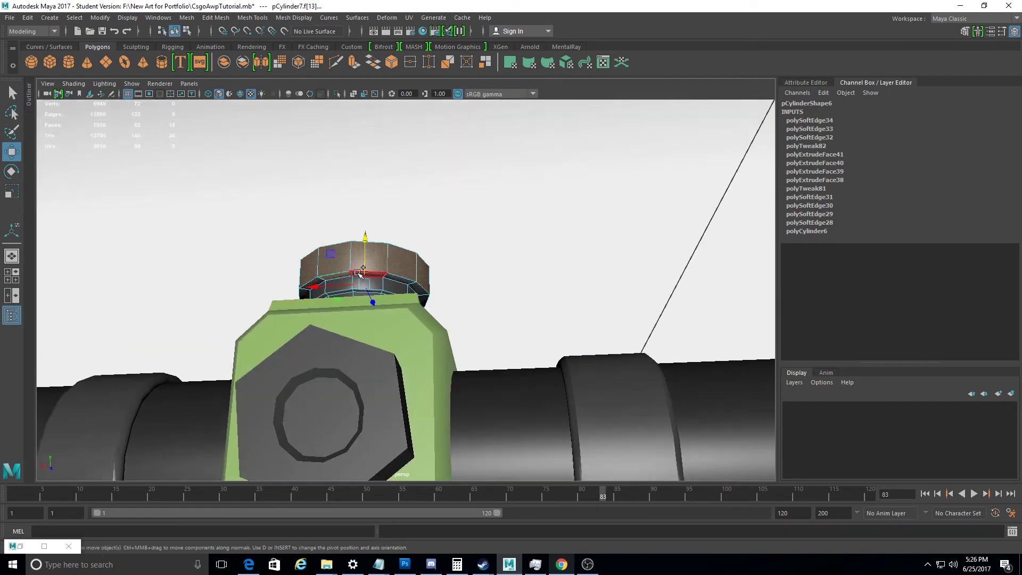
# Orbit out to a view of the whole rifle and clear the selection
pyautogui.moveTo(366, 213)
pyautogui.keyDown('alt'); pyautogui.mouseDown()
pyautogui.moveTo(367, 234)
pyautogui.moveTo(330, 259)
pyautogui.mouseUp(); pyautogui.keyUp('alt')
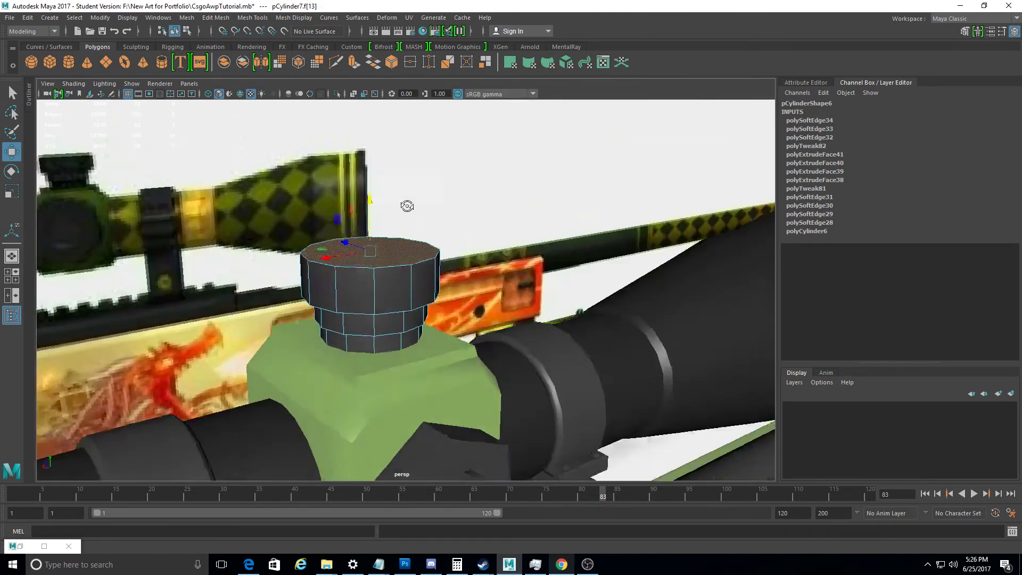
pyautogui.moveTo(361, 210)
pyautogui.keyDown('alt'); pyautogui.mouseDown()
pyautogui.moveTo(408, 228)
pyautogui.moveTo(323, 310)
pyautogui.mouseUp(); pyautogui.keyUp('alt')
pyautogui.click(426, 233)
pyautogui.moveTo(390, 258)
pyautogui.keyDown('alt'); pyautogui.mouseDown()
pyautogui.moveTo(372, 277)
pyautogui.moveTo(419, 356)
pyautogui.moveTo(472, 296)
pyautogui.moveTo(524, 331)
pyautogui.moveTo(491, 323)
pyautogui.moveTo(520, 378)
pyautogui.moveTo(506, 397)
pyautogui.moveTo(577, 392)
pyautogui.moveTo(466, 395)
pyautogui.mouseUp(); pyautogui.keyUp('alt')
pyautogui.click(372, 277)
pyautogui.click(472, 297)
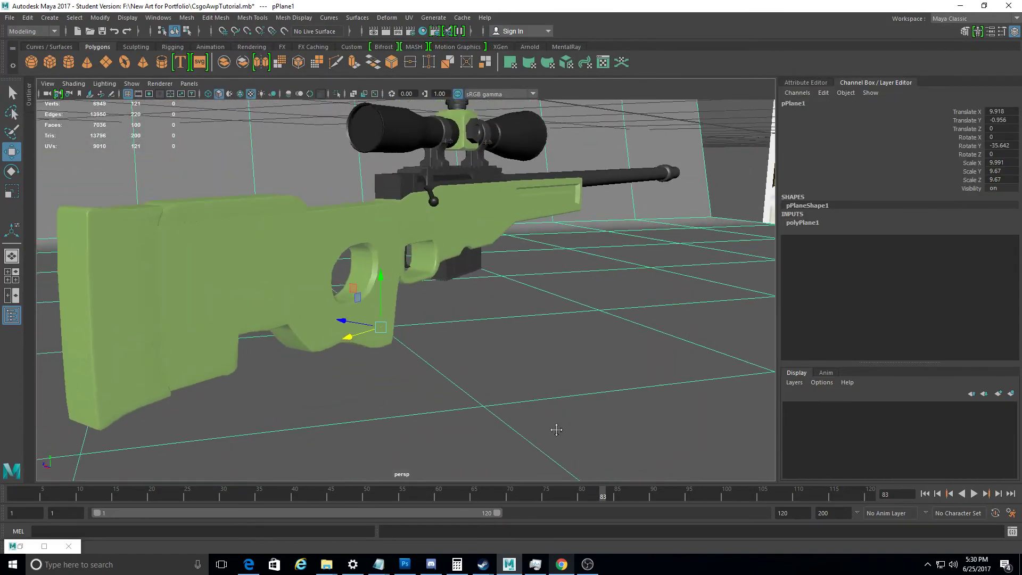
# Select the butt pad faces at the rear of the rifle stock
pyautogui.moveTo(239, 261); pyautogui.dragTo(274, 273, button='right')
pyautogui.keyDown('alt'); pyautogui.moveTo(273, 272); pyautogui.dragTo(251, 151); pyautogui.keyUp('alt')
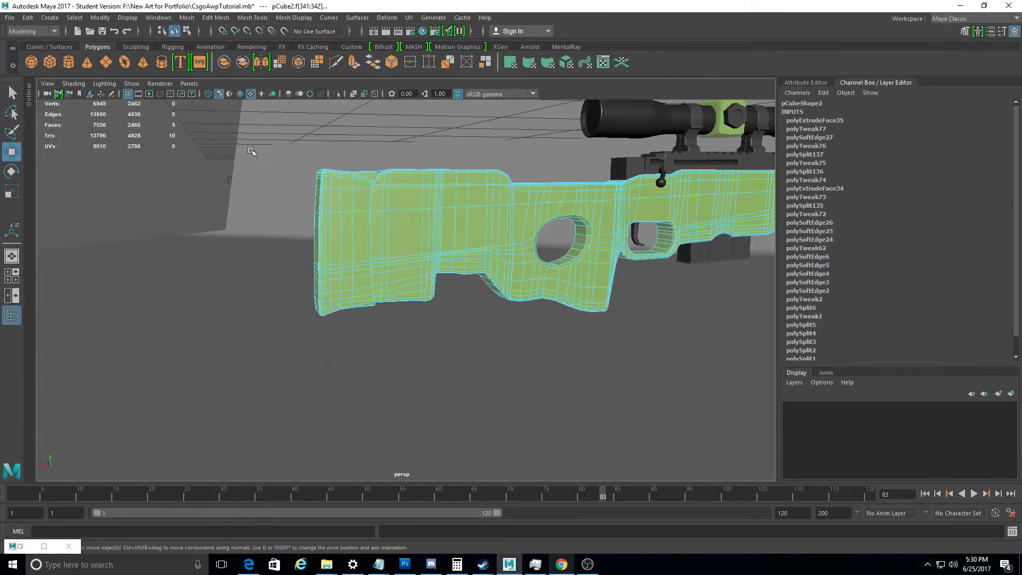
pyautogui.keyDown('alt'); pyautogui.moveTo(361, 296); pyautogui.dragTo(507, 342); pyautogui.keyUp('alt')
pyautogui.keyDown('alt'); pyautogui.moveTo(507, 342); pyautogui.dragTo(554, 372, button='right'); pyautogui.keyUp('alt')
pyautogui.keyDown('alt'); pyautogui.moveTo(554, 372); pyautogui.dragTo(490, 335); pyautogui.keyUp('alt')
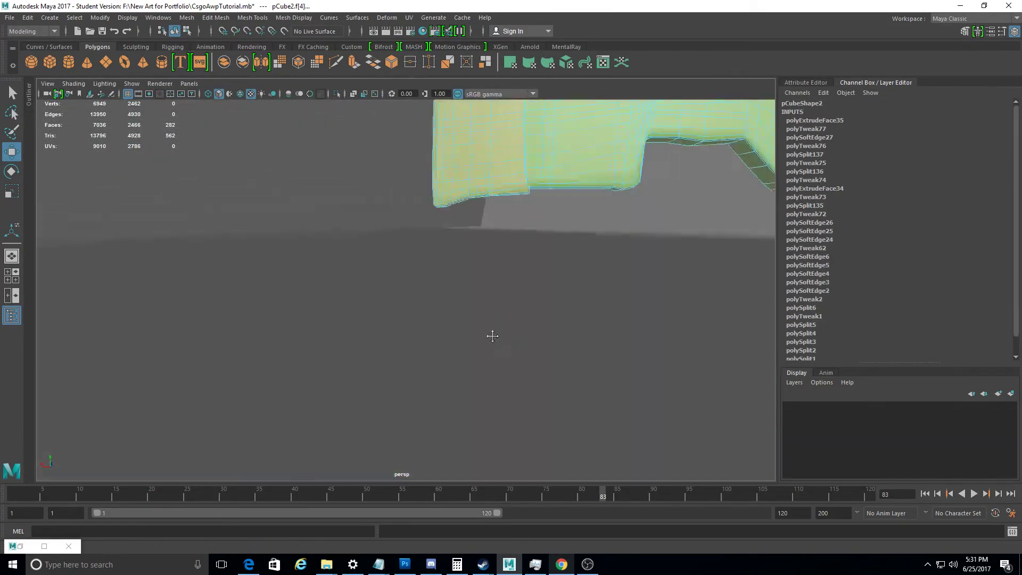
pyautogui.moveTo(369, 114); pyautogui.dragTo(414, 356)
pyautogui.moveTo(502, 414)
pyautogui.keyDown('alt'); pyautogui.mouseDown()
pyautogui.moveTo(493, 365)
pyautogui.moveTo(516, 270)
pyautogui.moveTo(610, 212)
pyautogui.mouseUp(); pyautogui.keyUp('alt')
pyautogui.keyDown('alt'); pyautogui.moveTo(368, 127); pyautogui.dragTo(399, 231, button='middle'); pyautogui.keyUp('alt')
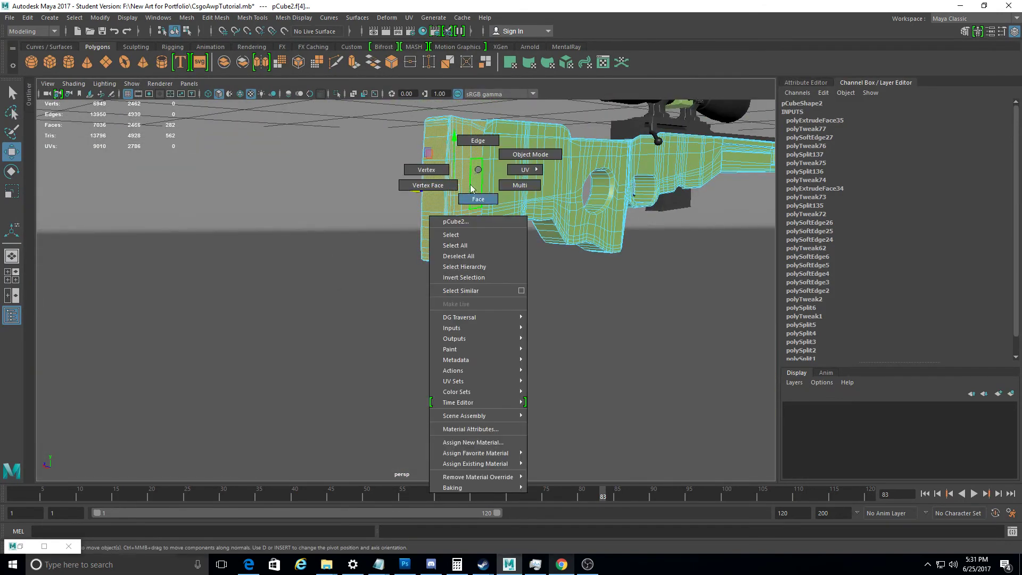
# Assign a new lambert2 material to the butt pad and darken its colour
pyautogui.click(473, 443)
pyautogui.click(430, 316)
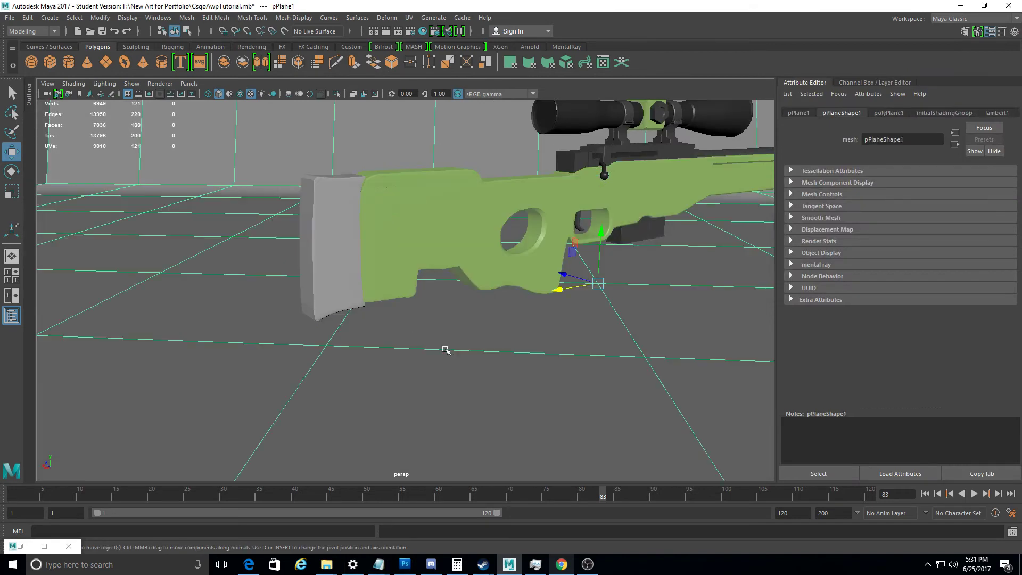
pyautogui.click(1014, 112)
pyautogui.click(995, 167)
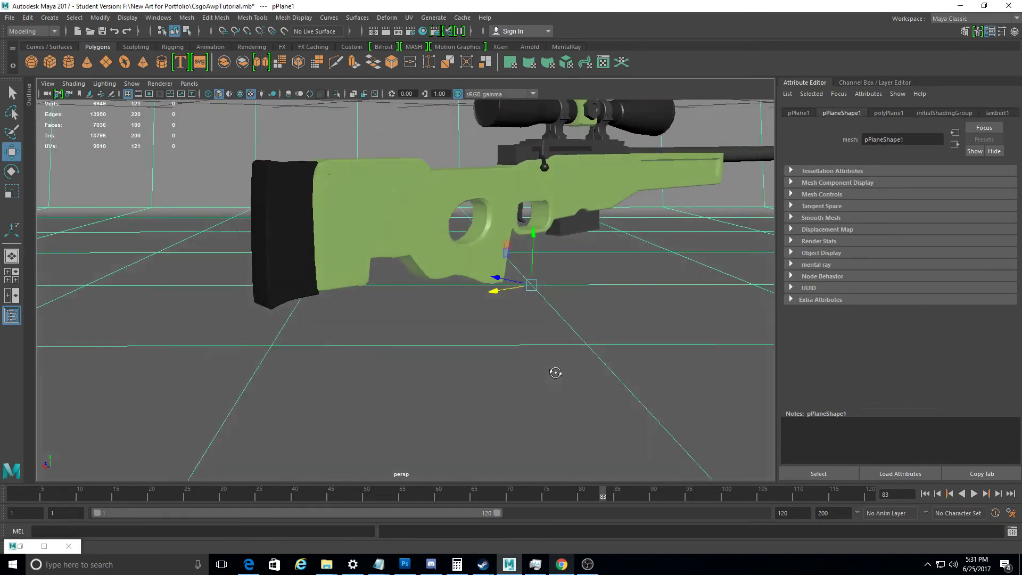
pyautogui.keyDown('alt'); pyautogui.moveTo(556, 372); pyautogui.dragTo(213, 290); pyautogui.keyUp('alt')
pyautogui.press('F11')
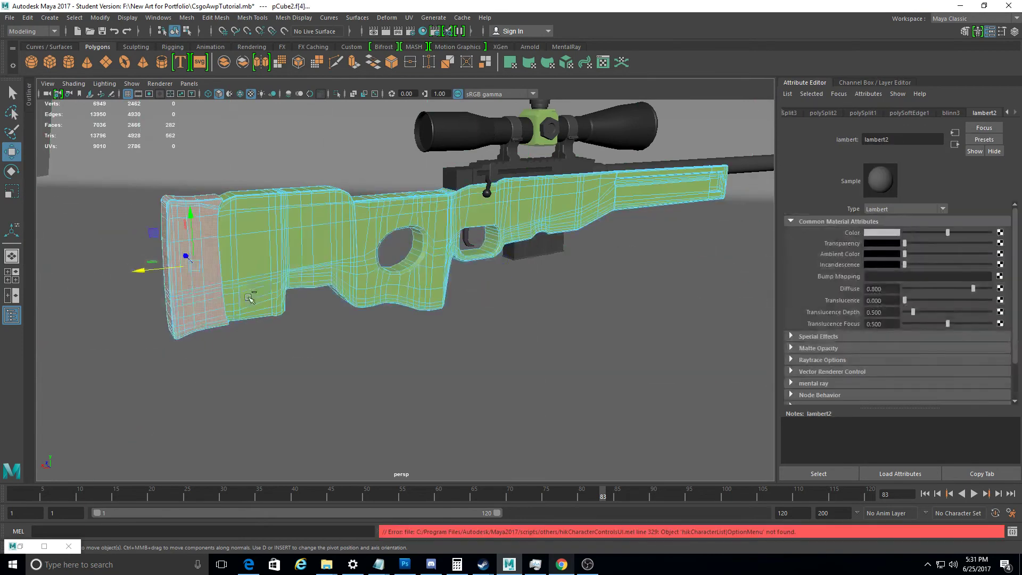
pyautogui.moveTo(927, 235); pyautogui.dragTo(917, 233)
# Assign the existing dark material to the butt pad faces
pyautogui.press('F8')
pyautogui.press('F8')
pyautogui.moveTo(219, 246); pyautogui.dragTo(219, 544, button='right')
pyautogui.click(293, 551)
pyautogui.press('F8')
pyautogui.press('F8')
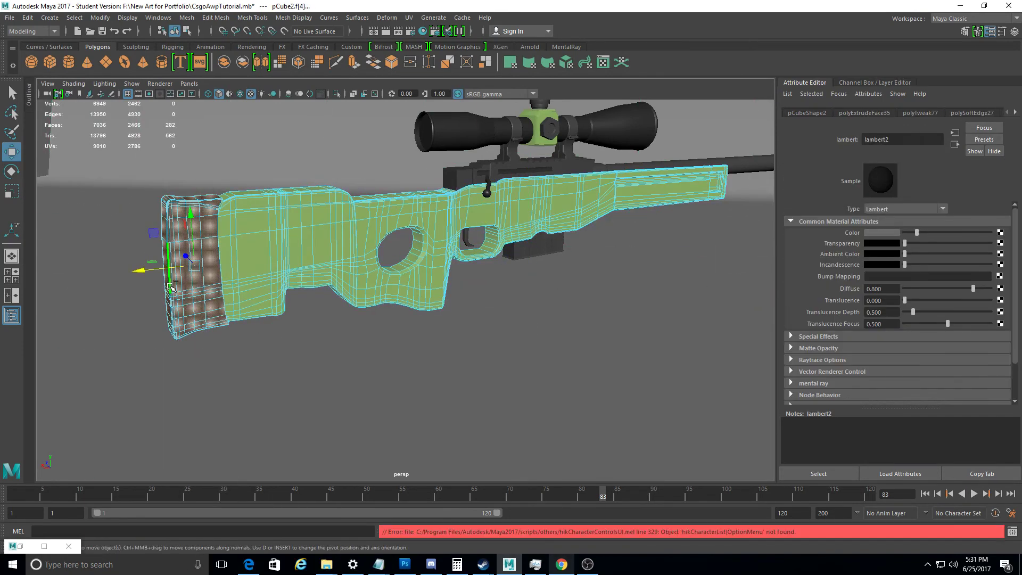
pyautogui.moveTo(172, 288); pyautogui.dragTo(183, 505, button='right')
pyautogui.click(266, 538)
pyautogui.press('F8')
pyautogui.moveTo(290, 406)
pyautogui.keyDown('alt'); pyautogui.mouseDown()
pyautogui.moveTo(462, 390)
pyautogui.moveTo(319, 298)
pyautogui.mouseUp(); pyautogui.keyUp('alt')
pyautogui.press('F8')
# Select a face loop along the stock's upper edge and frame it
pyautogui.scroll(4, 297, 255)
pyautogui.click(252, 274)
pyautogui.keyDown('shift'); pyautogui.doubleClick(489, 262); pyautogui.keyUp('shift')
pyautogui.press('f')
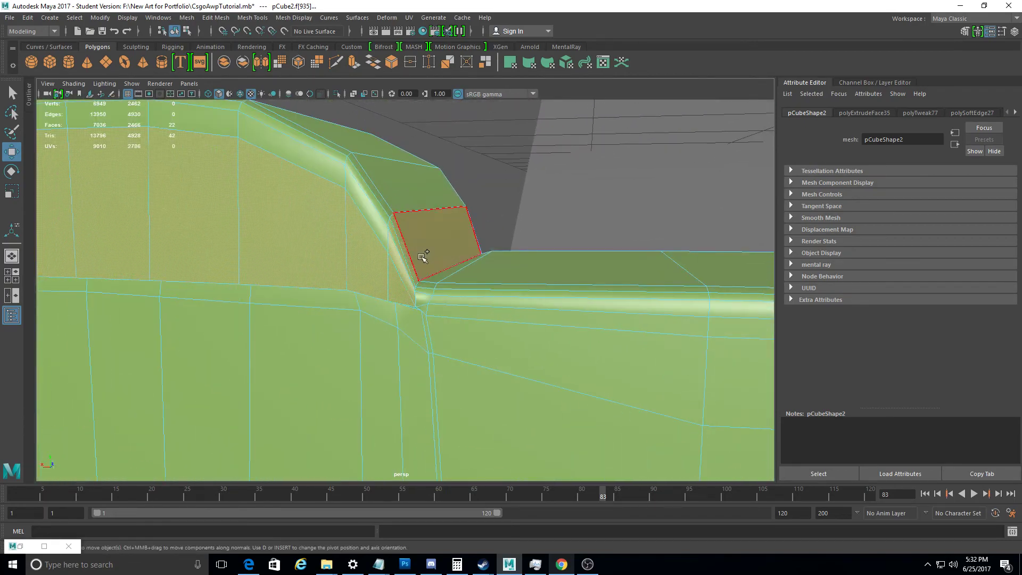
# Add another face loop and the top-corner faces of the cheek rest to the selection
pyautogui.keyDown('shift'); pyautogui.doubleClick(423, 257); pyautogui.keyUp('shift')
pyautogui.keyDown('alt'); pyautogui.moveTo(353, 221); pyautogui.dragTo(340, 238, button='middle'); pyautogui.keyUp('alt')
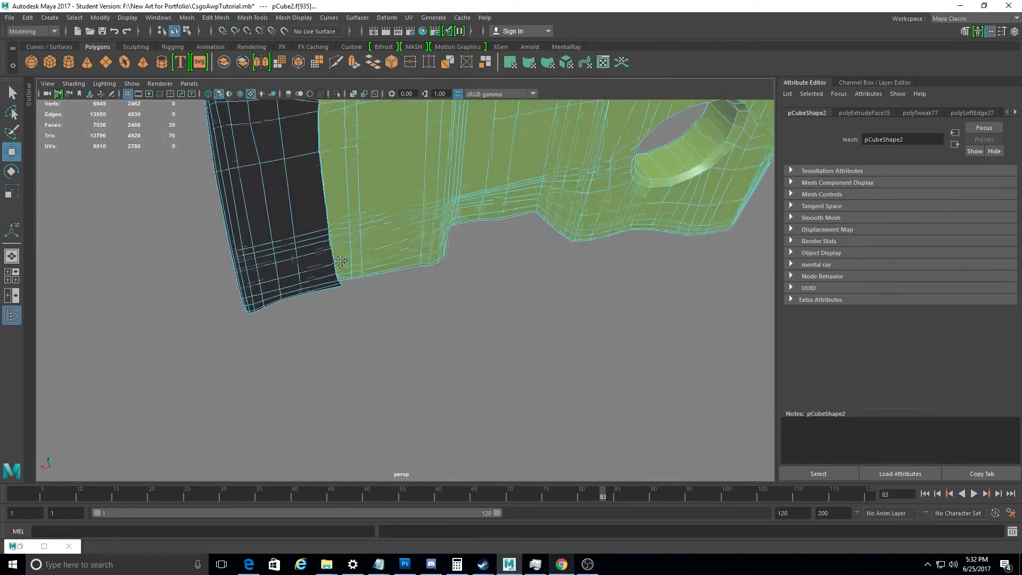
pyautogui.keyDown('alt'); pyautogui.moveTo(339, 238); pyautogui.dragTo(319, 160); pyautogui.keyUp('alt')
pyautogui.keyDown('ctrl'); pyautogui.click(266, 136); pyautogui.keyUp('ctrl')
pyautogui.scroll(-2, 442, 169)
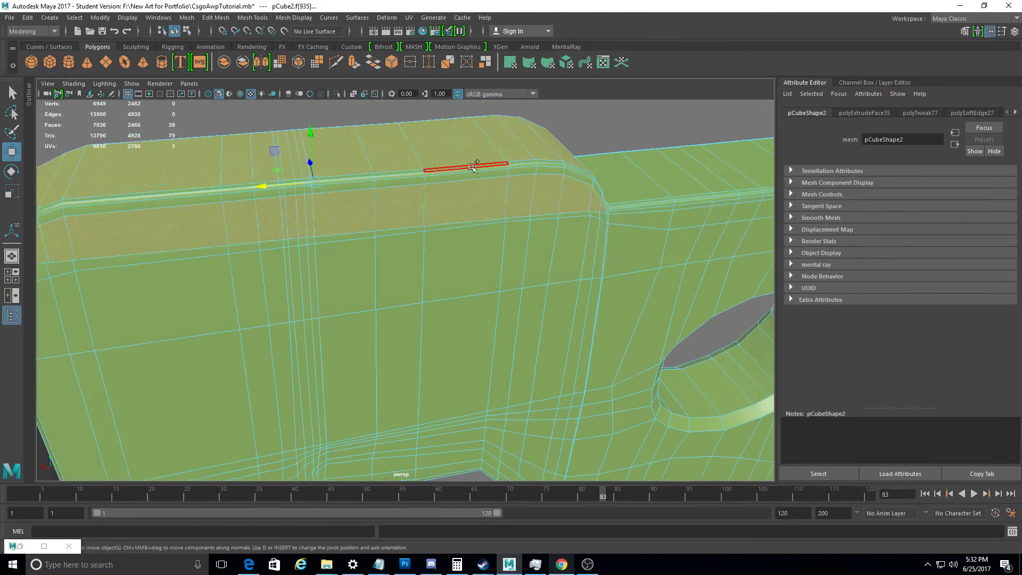
pyautogui.keyDown('shift'); pyautogui.click(582, 202); pyautogui.keyUp('shift')
pyautogui.keyDown('alt'); pyautogui.moveTo(581, 203); pyautogui.dragTo(263, 249); pyautogui.keyUp('alt')
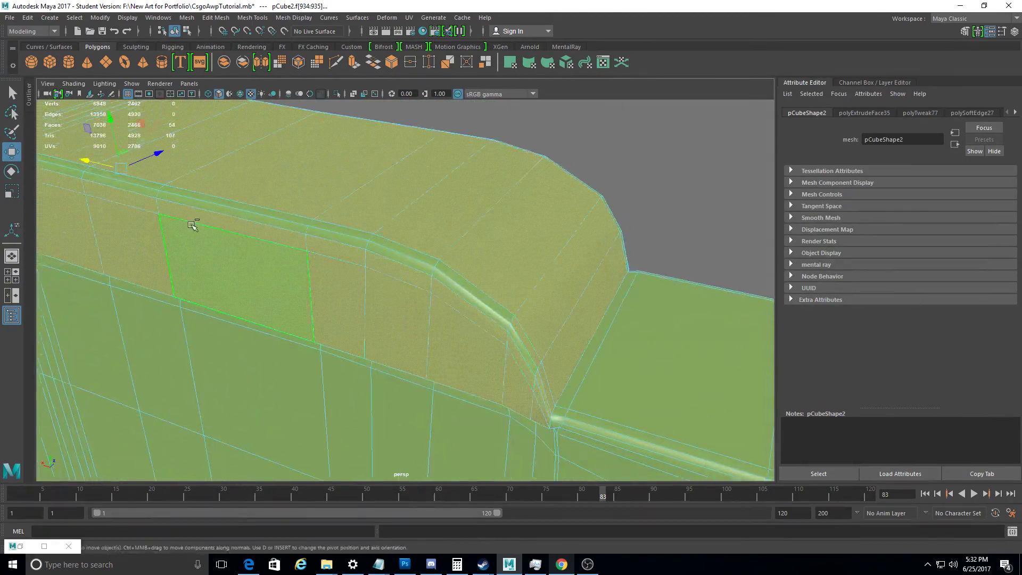
# Save the scene and add the narrow strip faces to the cheek rest selection
pyautogui.hotkey('ctrl', 's')
pyautogui.click(485, 290)
pyautogui.keyDown('shift'); pyautogui.click(481, 296); pyautogui.keyUp('shift')
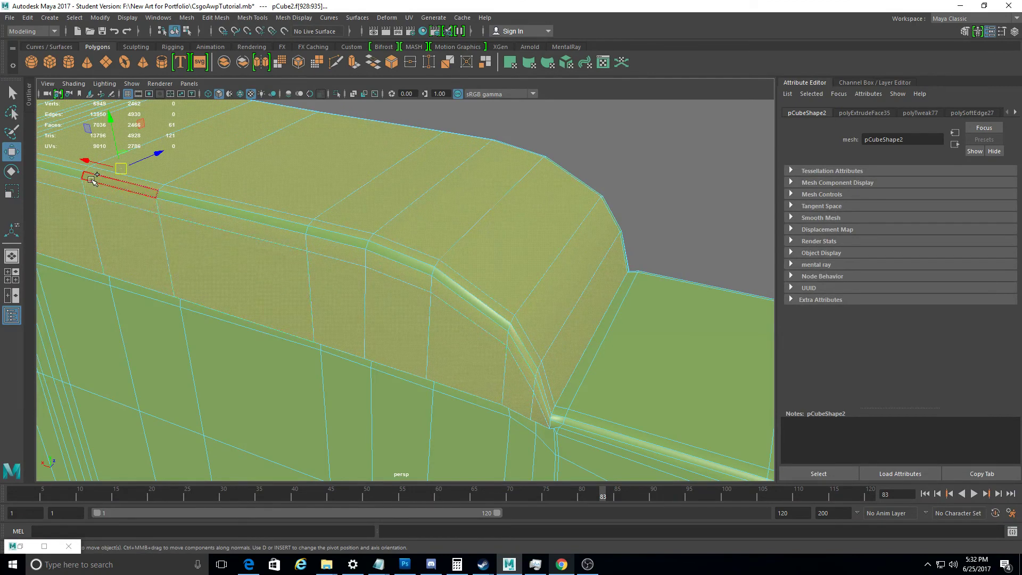
pyautogui.keyDown('shift'); pyautogui.click(93, 180); pyautogui.keyUp('shift')
pyautogui.keyDown('alt'); pyautogui.moveTo(93, 180); pyautogui.dragTo(213, 227); pyautogui.keyUp('alt')
pyautogui.keyDown('shift'); pyautogui.click(387, 242); pyautogui.keyUp('shift')
pyautogui.moveTo(388, 242)
pyautogui.keyDown('alt'); pyautogui.mouseDown()
pyautogui.moveTo(730, 160)
pyautogui.moveTo(598, 260)
pyautogui.moveTo(644, 287)
pyautogui.moveTo(668, 321)
pyautogui.moveTo(371, 289)
pyautogui.mouseUp(); pyautogui.keyUp('alt')
# Add the remaining cheek rest and corner faces to the selection
pyautogui.keyDown('shift'); pyautogui.click(656, 322); pyautogui.keyUp('shift')
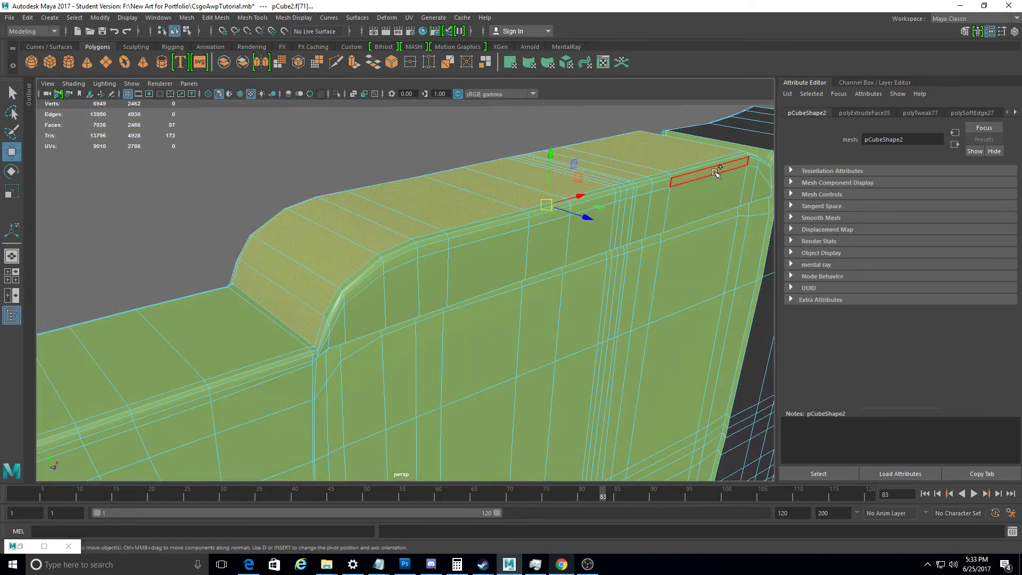
pyautogui.keyDown('shift'); pyautogui.click(705, 191); pyautogui.keyUp('shift')
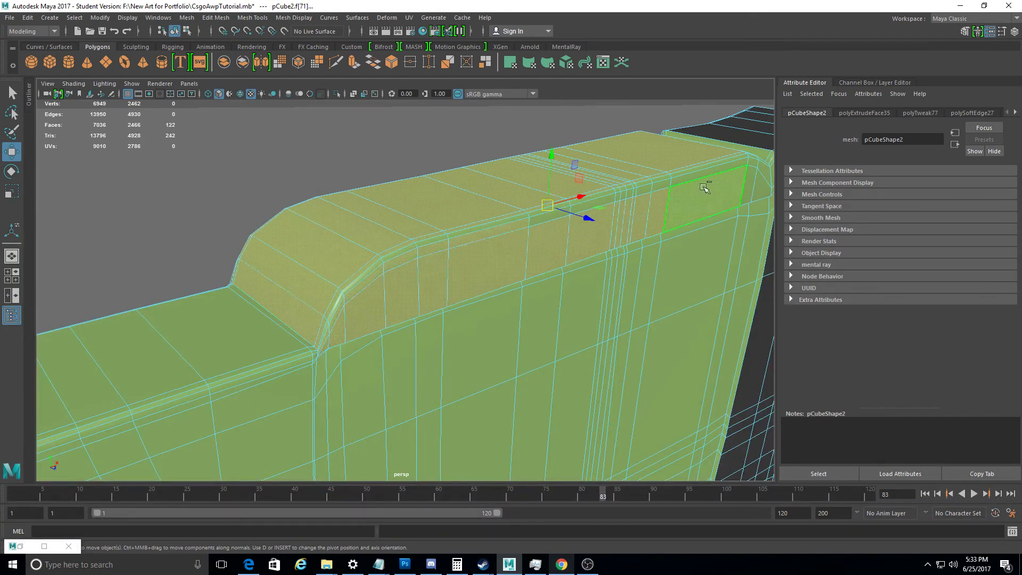
pyautogui.keyDown('shift'); pyautogui.click(469, 232); pyautogui.keyUp('shift')
pyautogui.keyDown('alt'); pyautogui.moveTo(468, 232); pyautogui.dragTo(451, 223); pyautogui.keyUp('alt')
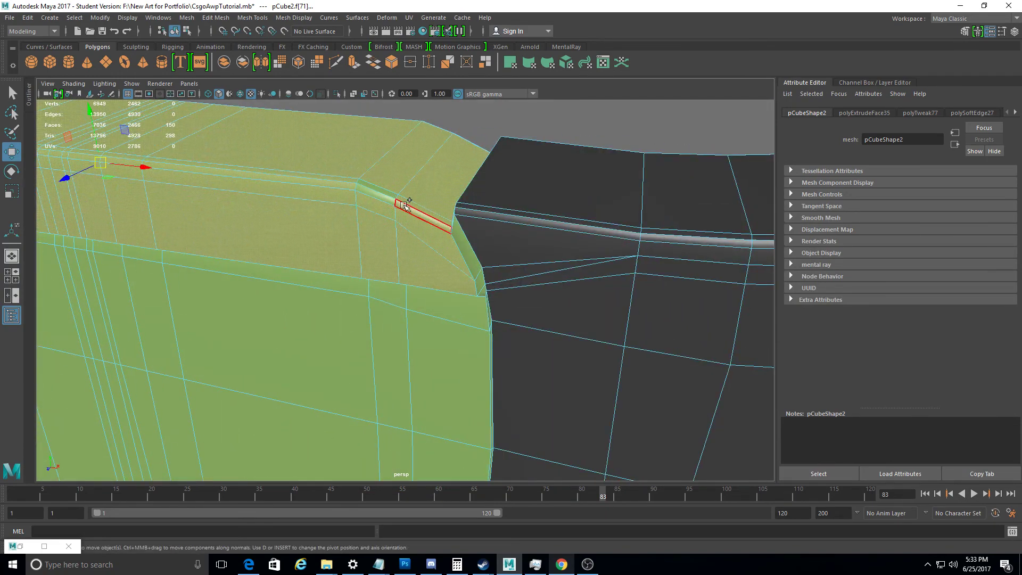
pyautogui.moveTo(411, 167)
pyautogui.keyDown('alt'); pyautogui.mouseDown()
pyautogui.moveTo(497, 276)
pyautogui.moveTo(559, 166)
pyautogui.mouseUp(); pyautogui.keyUp('alt')
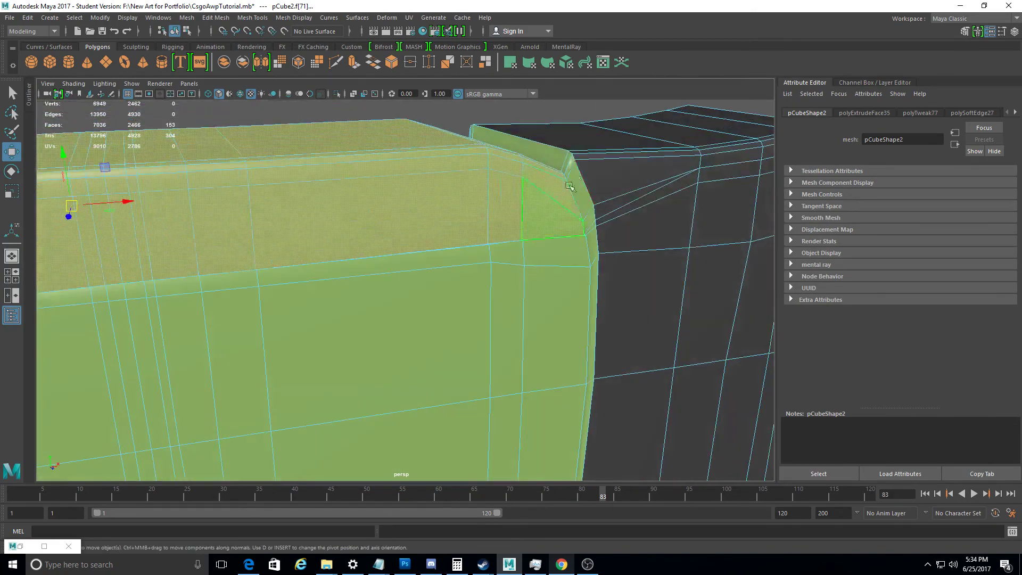
pyautogui.keyDown('shift'); pyautogui.click(558, 167); pyautogui.keyUp('shift')
pyautogui.keyDown('alt'); pyautogui.moveTo(559, 166); pyautogui.dragTo(619, 250, button='right'); pyautogui.keyUp('alt')
pyautogui.moveTo(618, 250)
pyautogui.keyDown('alt'); pyautogui.mouseDown()
pyautogui.moveTo(433, 137)
pyautogui.moveTo(500, 148)
pyautogui.moveTo(476, 256)
pyautogui.moveTo(366, 171)
pyautogui.mouseUp(); pyautogui.keyUp('alt')
# Add a polygon ground plane beneath the rifle and view the whole gun
pyautogui.keyDown('shift'); pyautogui.moveTo(365, 170); pyautogui.dragTo(456, 484, button='right'); pyautogui.keyUp('shift')
pyautogui.moveTo(456, 484)
pyautogui.keyDown('alt'); pyautogui.mouseDown()
pyautogui.moveTo(389, 297)
pyautogui.moveTo(550, 269)
pyautogui.moveTo(593, 238)
pyautogui.mouseUp(); pyautogui.keyUp('alt')
pyautogui.keyDown('alt'); pyautogui.moveTo(594, 238); pyautogui.dragTo(540, 274, button='right'); pyautogui.keyUp('alt')
pyautogui.click(540, 274)
pyautogui.keyDown('alt'); pyautogui.moveTo(540, 274); pyautogui.dragTo(457, 346); pyautogui.keyUp('alt')
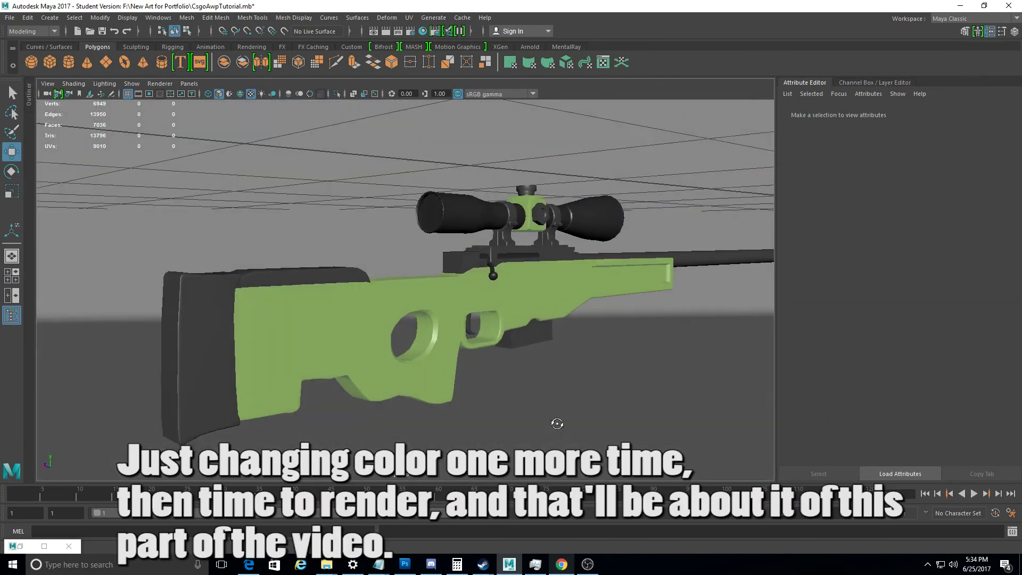
# Hide the side panel, frame a close three-quarter view, and light the viewport with all scene lights
pyautogui.moveTo(458, 345)
pyautogui.keyDown('alt'); pyautogui.mouseDown()
pyautogui.moveTo(568, 421)
pyautogui.moveTo(506, 338)
pyautogui.mouseUp(); pyautogui.keyUp('alt')
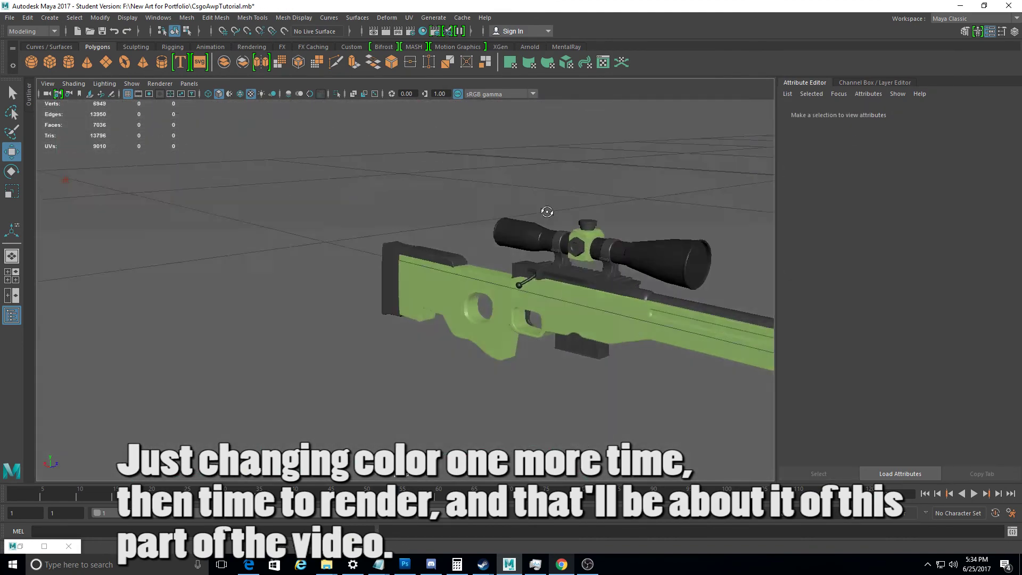
pyautogui.moveTo(507, 338)
pyautogui.keyDown('alt'); pyautogui.mouseDown()
pyautogui.moveTo(201, 215)
pyautogui.moveTo(406, 297)
pyautogui.moveTo(454, 404)
pyautogui.moveTo(483, 426)
pyautogui.moveTo(475, 426)
pyautogui.moveTo(534, 429)
pyautogui.mouseUp(); pyautogui.keyUp('alt')
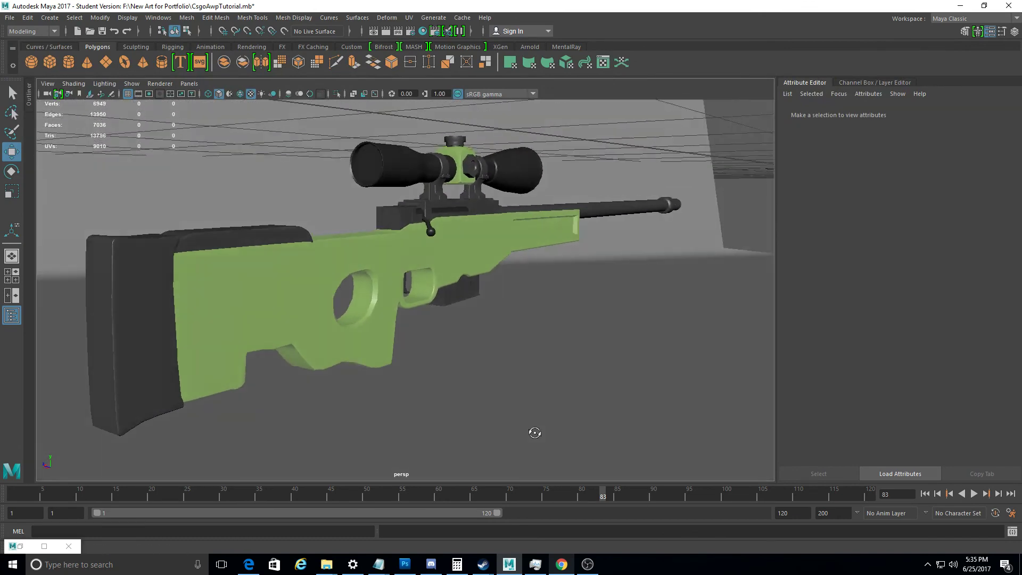
pyautogui.keyDown('alt'); pyautogui.moveTo(522, 435); pyautogui.dragTo(499, 309, button='middle'); pyautogui.keyUp('alt')
pyautogui.click(990, 30)
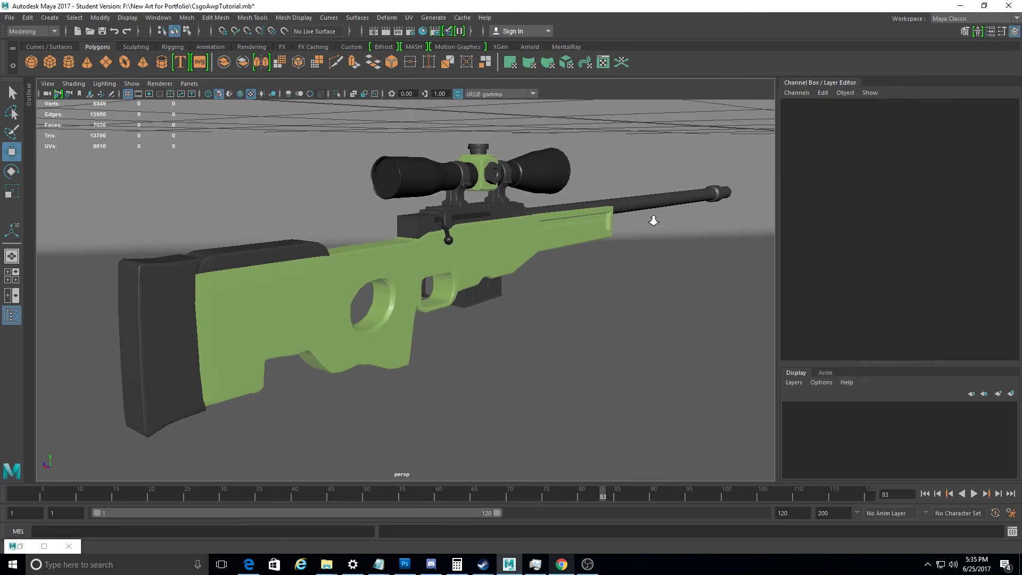
pyautogui.click(1008, 32)
pyautogui.keyDown('alt'); pyautogui.moveTo(665, 213); pyautogui.dragTo(654, 223, button='middle'); pyautogui.keyUp('alt')
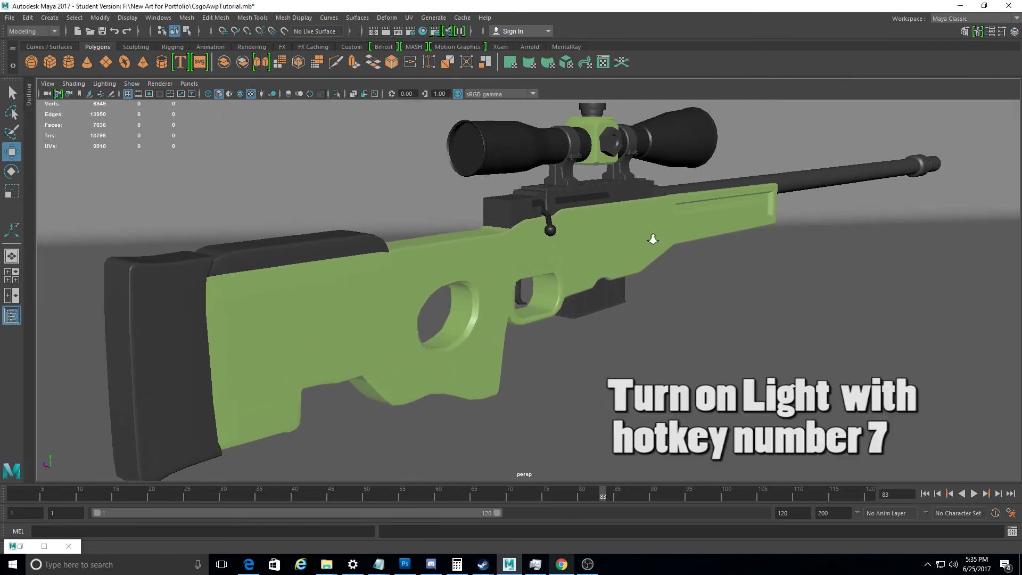
pyautogui.keyDown('alt'); pyautogui.moveTo(654, 224); pyautogui.dragTo(656, 222, button='middle'); pyautogui.keyUp('alt')
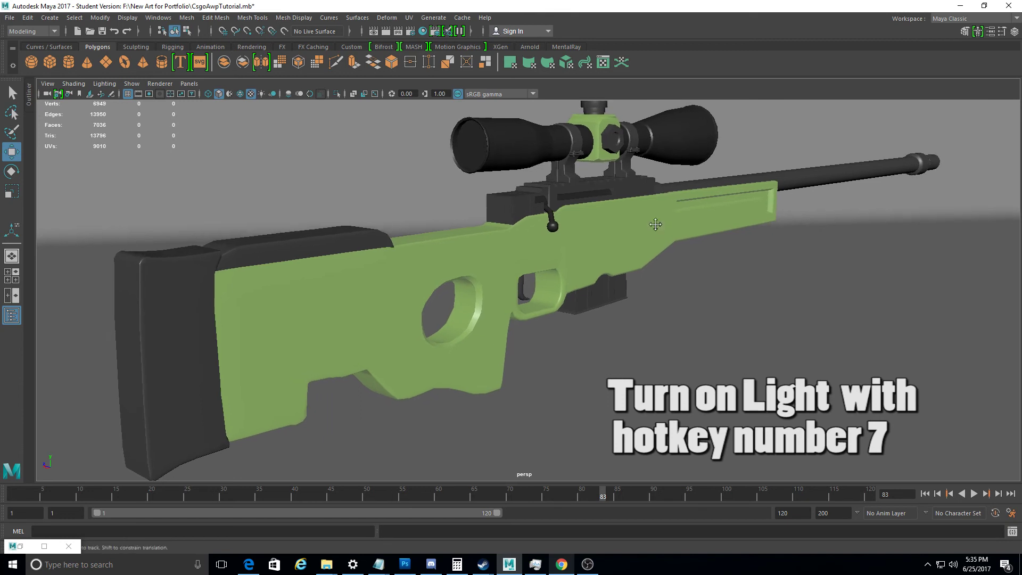
pyautogui.keyDown('alt'); pyautogui.moveTo(656, 223); pyautogui.dragTo(657, 226, button='middle'); pyautogui.keyUp('alt')
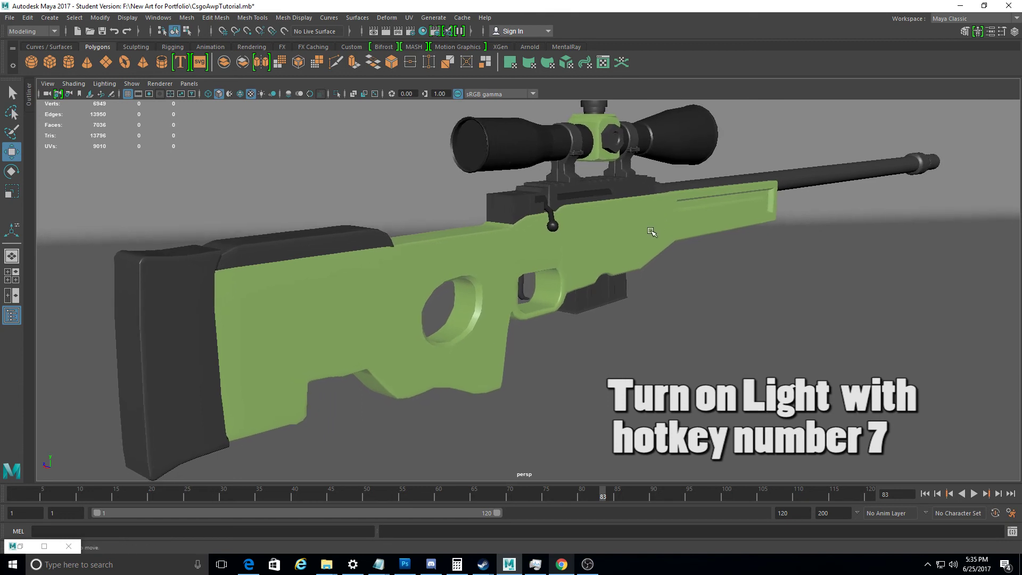
pyautogui.press('7')
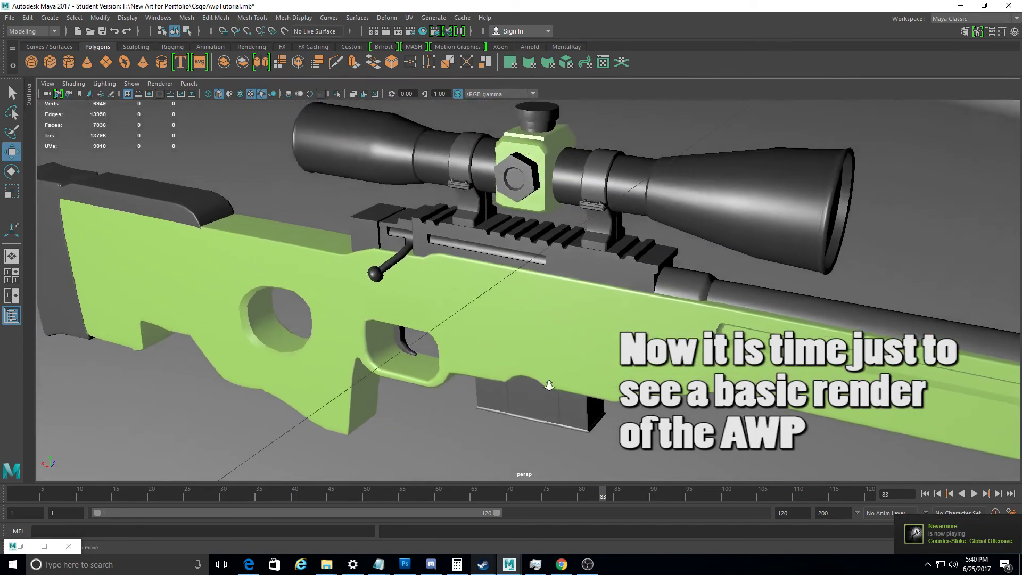
# Select pointLight1 and lower its intensity to 1.125
pyautogui.keyDown('alt'); pyautogui.moveTo(549, 384); pyautogui.dragTo(189, 259, button='right'); pyautogui.keyUp('alt')
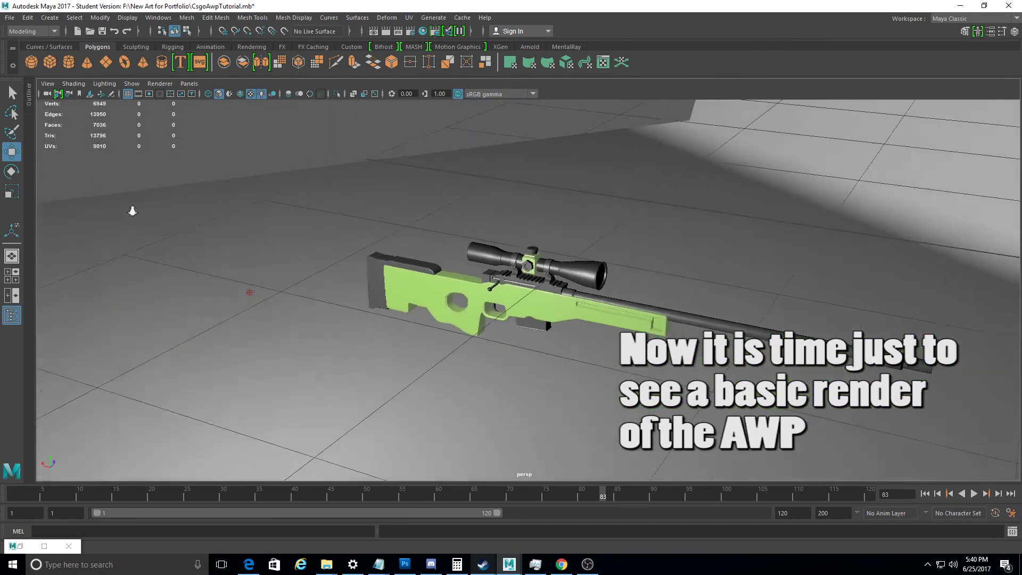
pyautogui.keyDown('alt'); pyautogui.moveTo(189, 259); pyautogui.dragTo(171, 323); pyautogui.keyUp('alt')
pyautogui.click(105, 294)
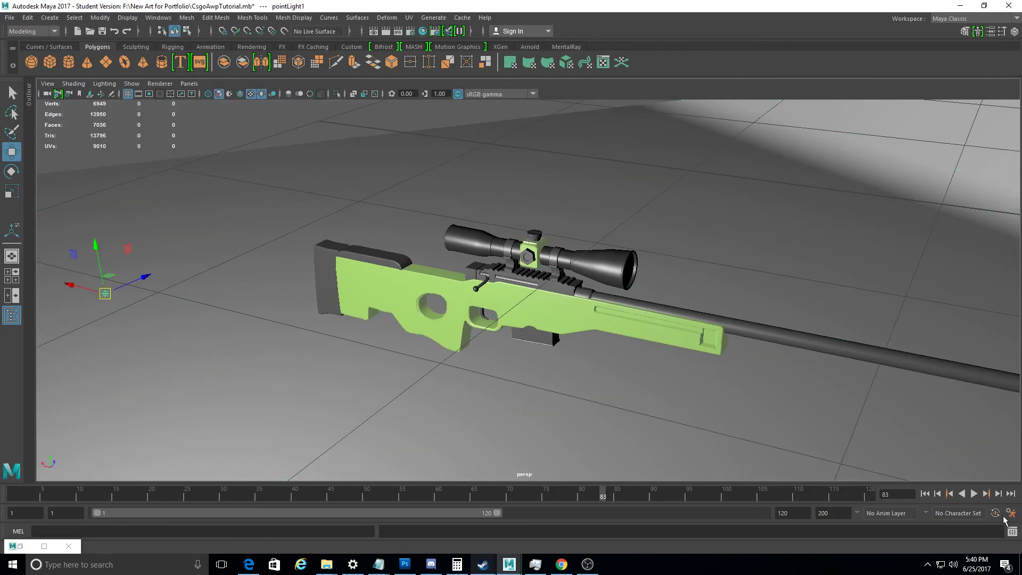
pyautogui.click(990, 31)
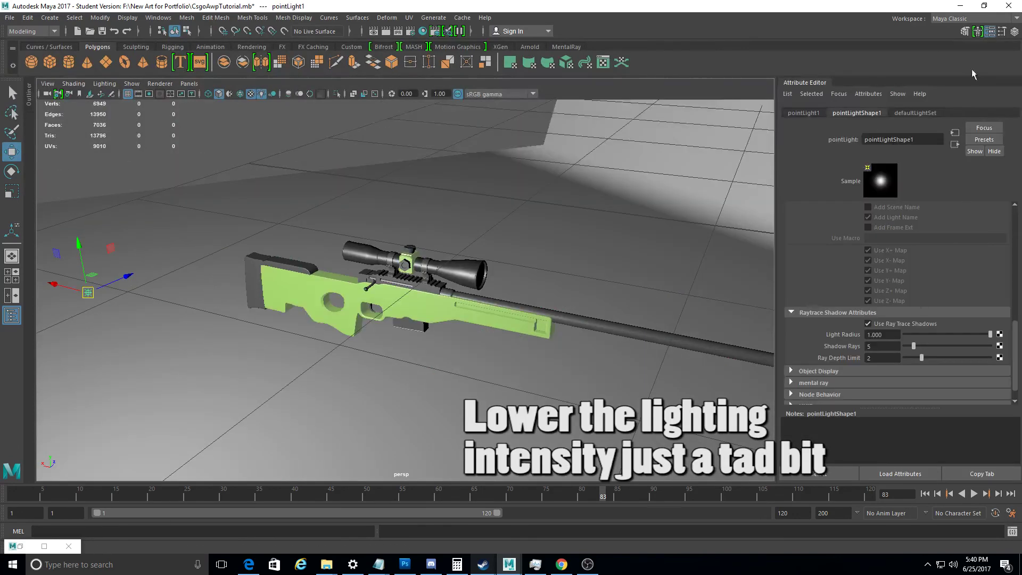
pyautogui.scroll(5, 899, 298)
pyautogui.scroll(5, 894, 261)
pyautogui.moveTo(919, 243); pyautogui.dragTo(913, 245)
# Set the point light's raytraced shadow ray depth limit to 1
pyautogui.scroll(2, 568, 410)
pyautogui.scroll(4, 569, 410)
pyautogui.scroll(4, 569, 410)
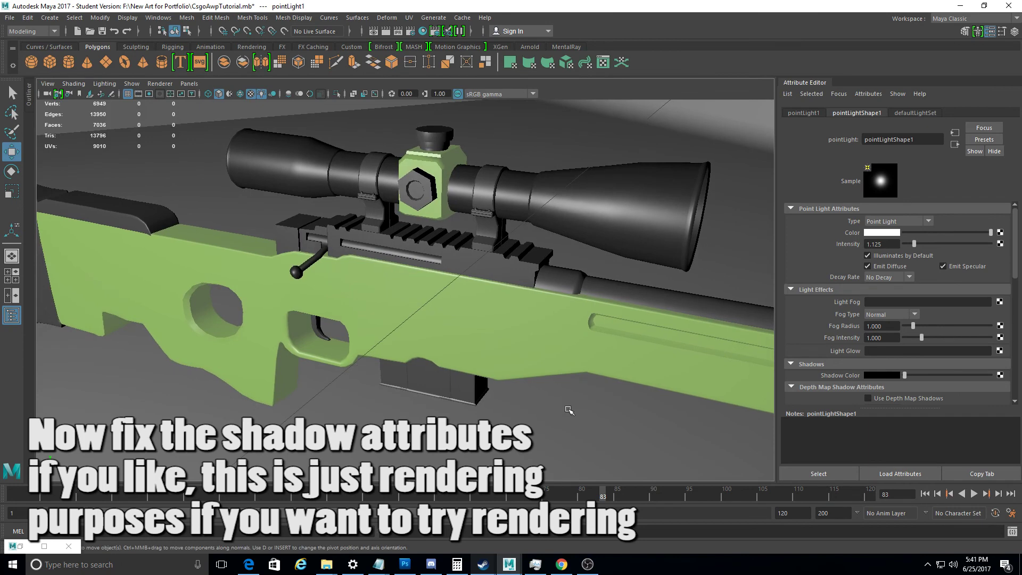
pyautogui.scroll(1, 506, 409)
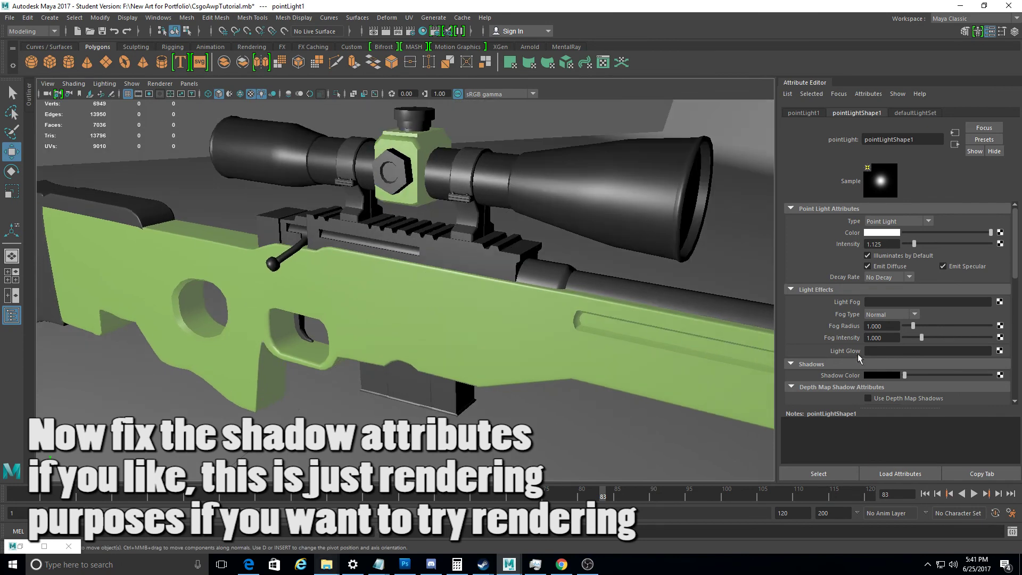
pyautogui.scroll(-5, 857, 358)
pyautogui.scroll(-2, 905, 352)
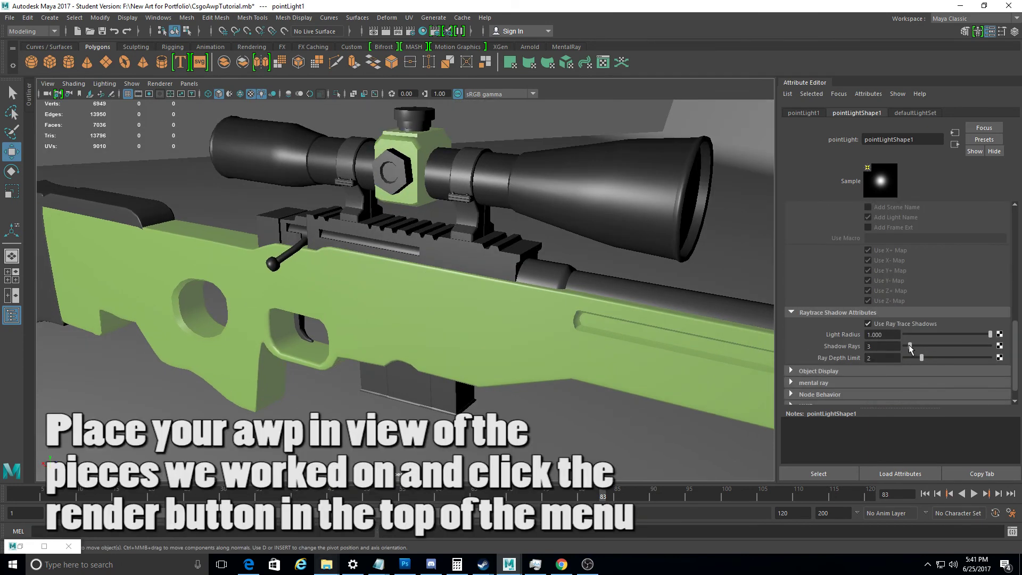
pyautogui.click(911, 358)
# Render the current frame of the scope close-up
pyautogui.scroll(-1, 352, 196)
pyautogui.scroll(-2, 351, 197)
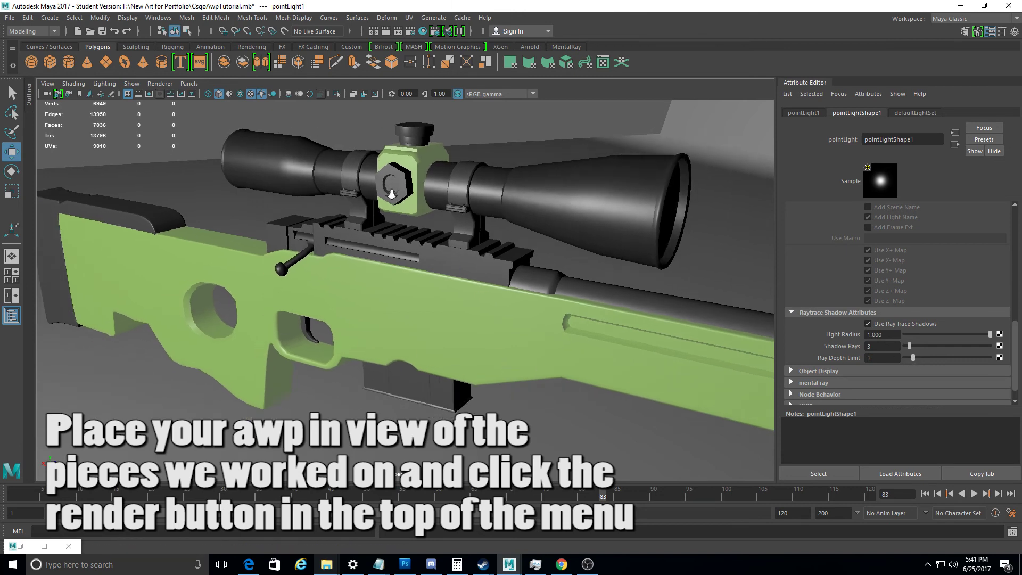
pyautogui.scroll(-2, 352, 197)
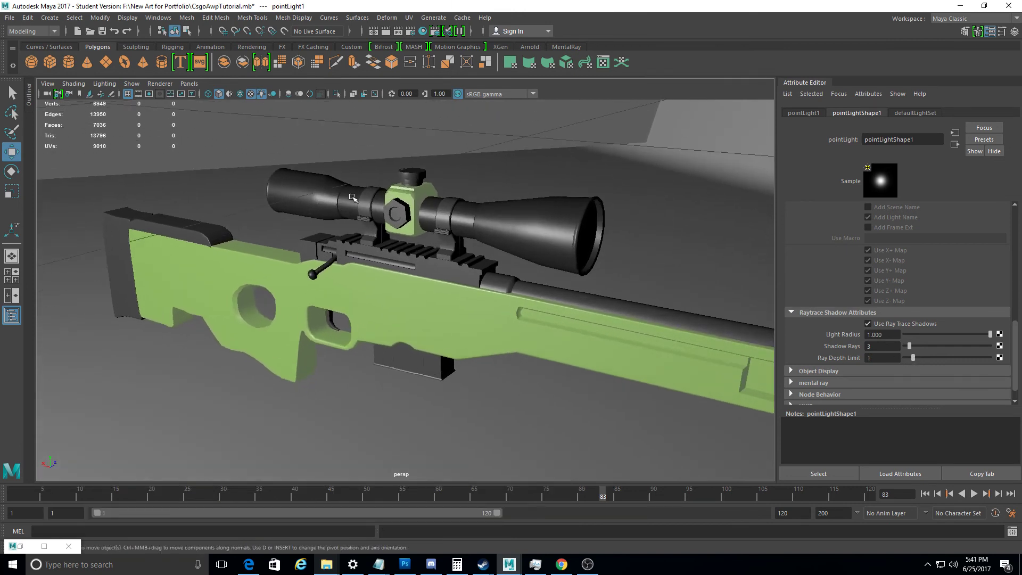
pyautogui.scroll(2, 352, 197)
pyautogui.scroll(2, 352, 197)
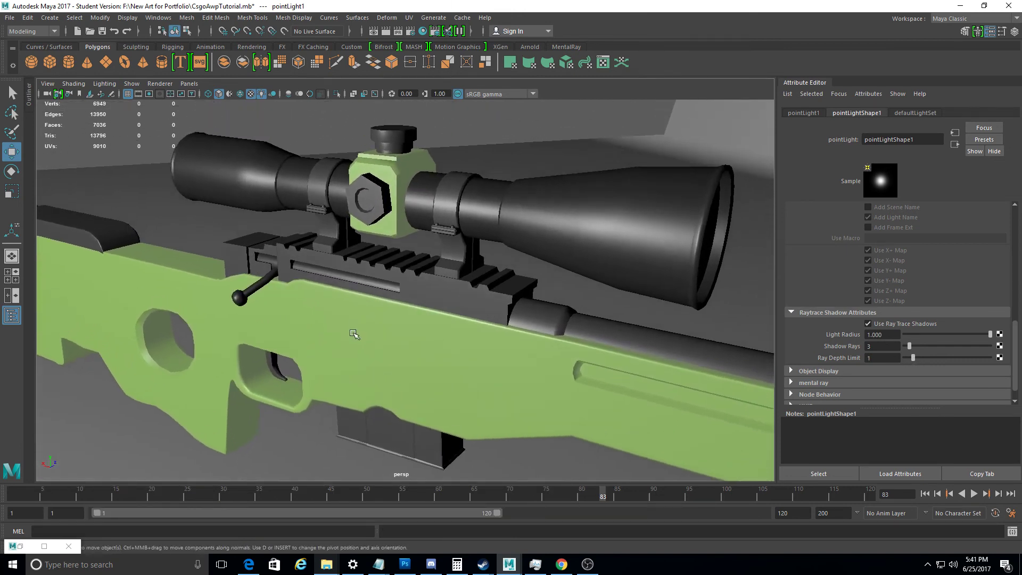
pyautogui.scroll(1, 349, 334)
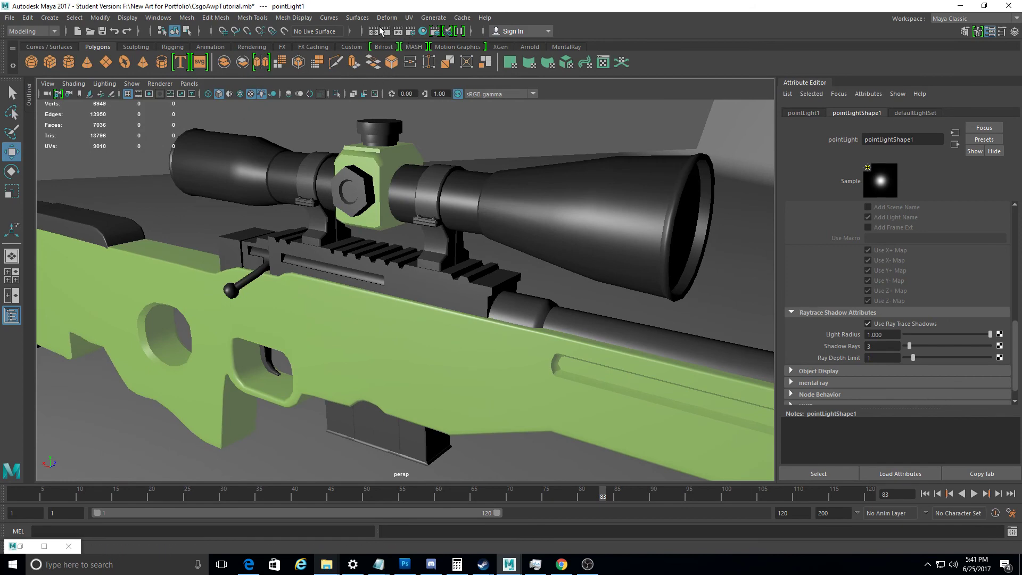
pyautogui.click(381, 31)
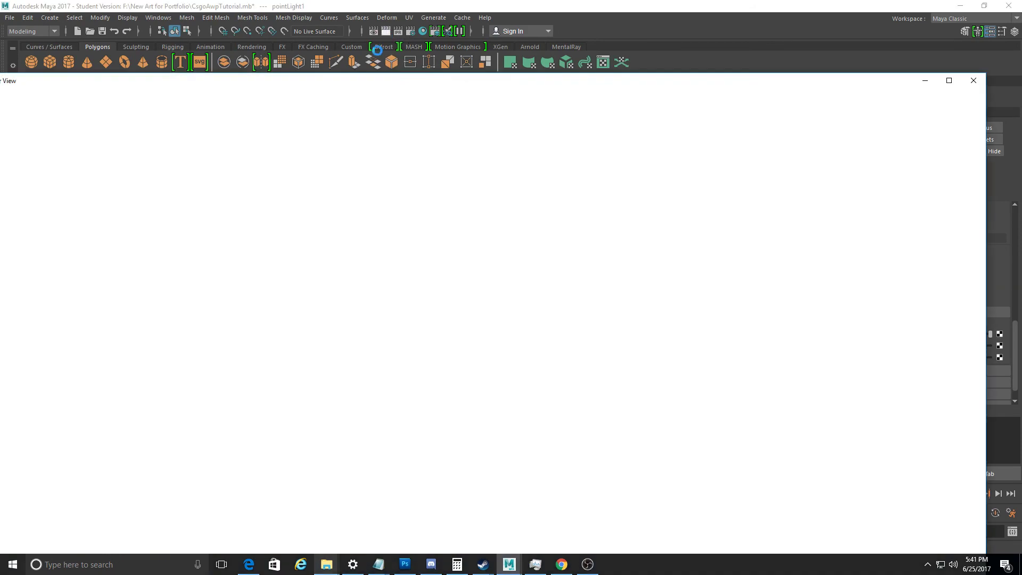